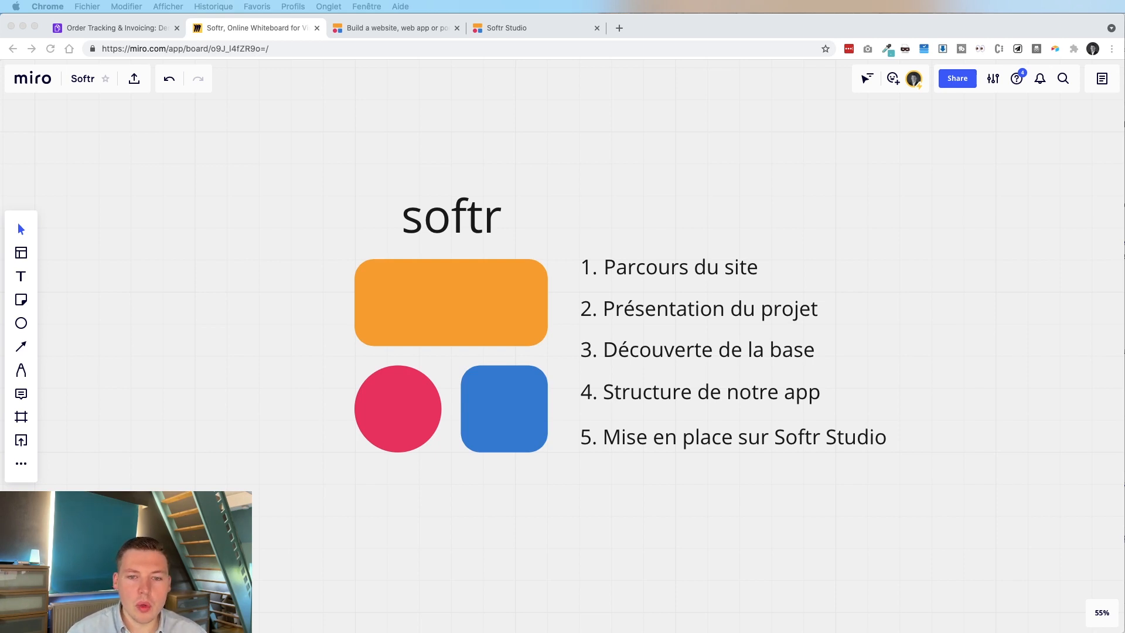
Switch from the Miro agenda board to the softr.io homepage tab.
{"action": "left_click", "coordinate": [395, 29]}
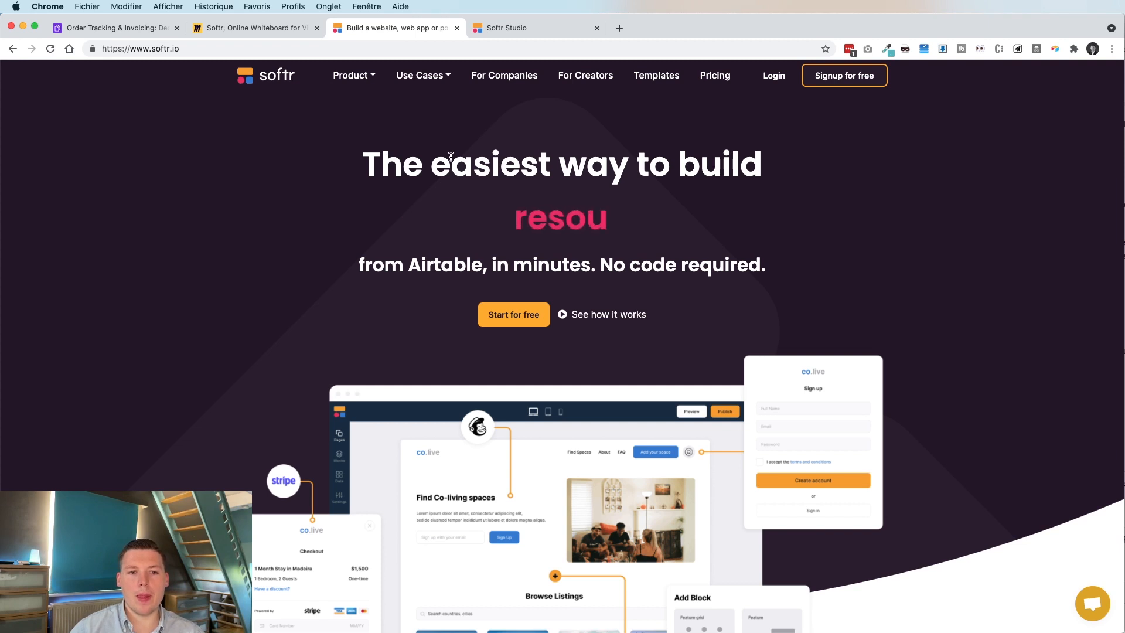
{"action": "scroll", "coordinate": [548, 217], "scroll_direction": "down", "scroll_amount": 1}
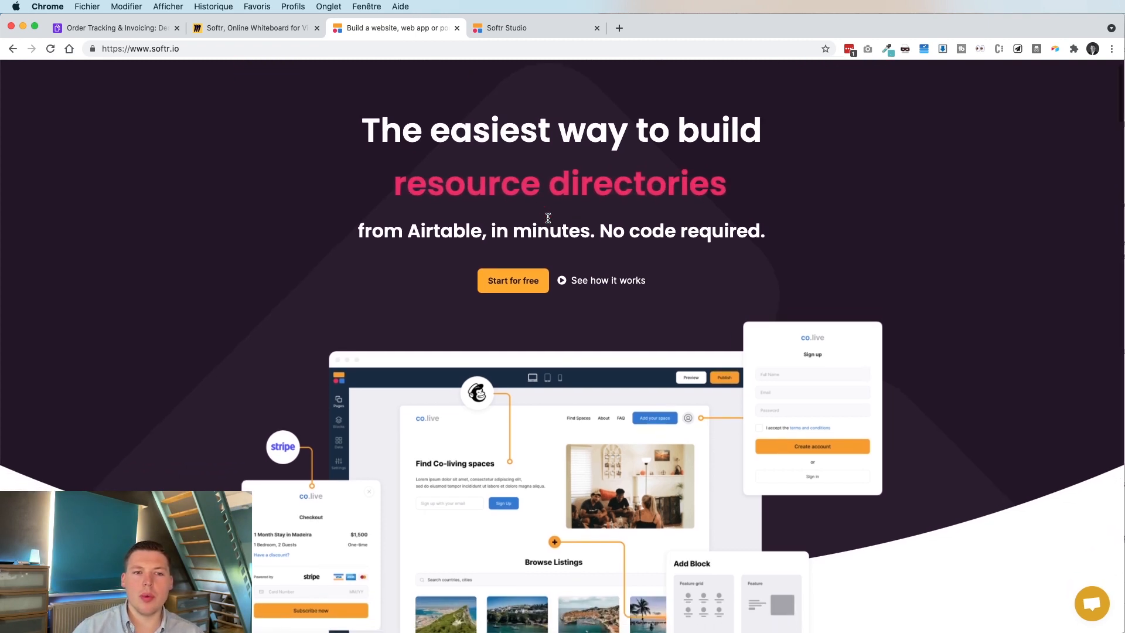
{"action": "scroll", "coordinate": [547, 217], "scroll_direction": "up", "scroll_amount": 1}
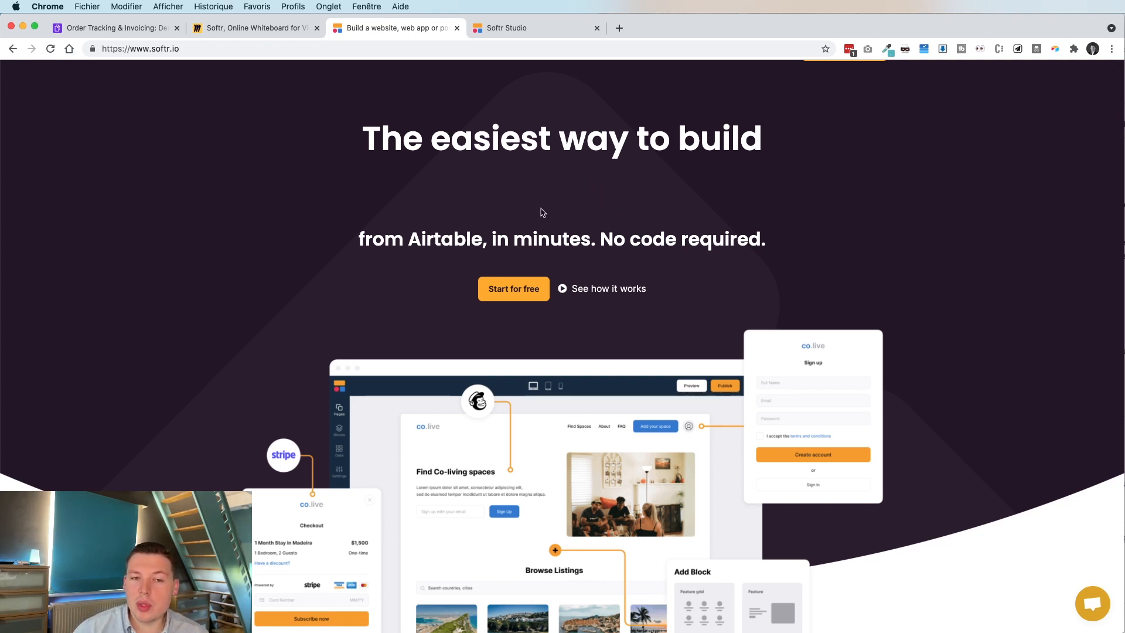
{"action": "scroll", "coordinate": [539, 197], "scroll_direction": "down", "scroll_amount": 1}
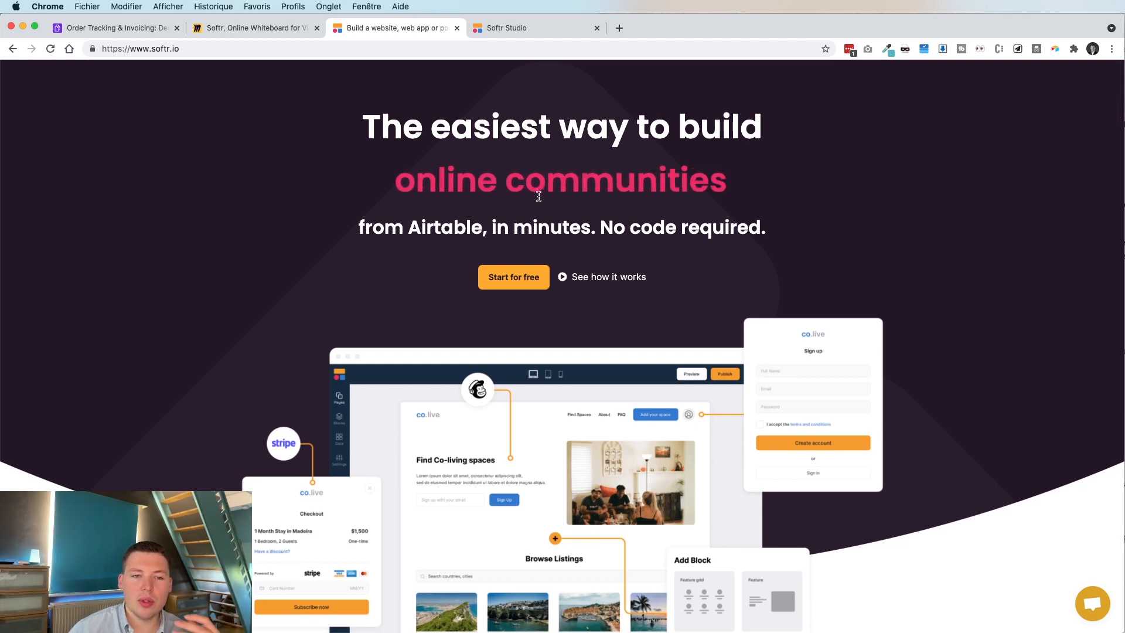
{"action": "scroll", "coordinate": [538, 196], "scroll_direction": "down", "scroll_amount": 4}
{"action": "scroll", "coordinate": [540, 199], "scroll_direction": "down", "scroll_amount": 5}
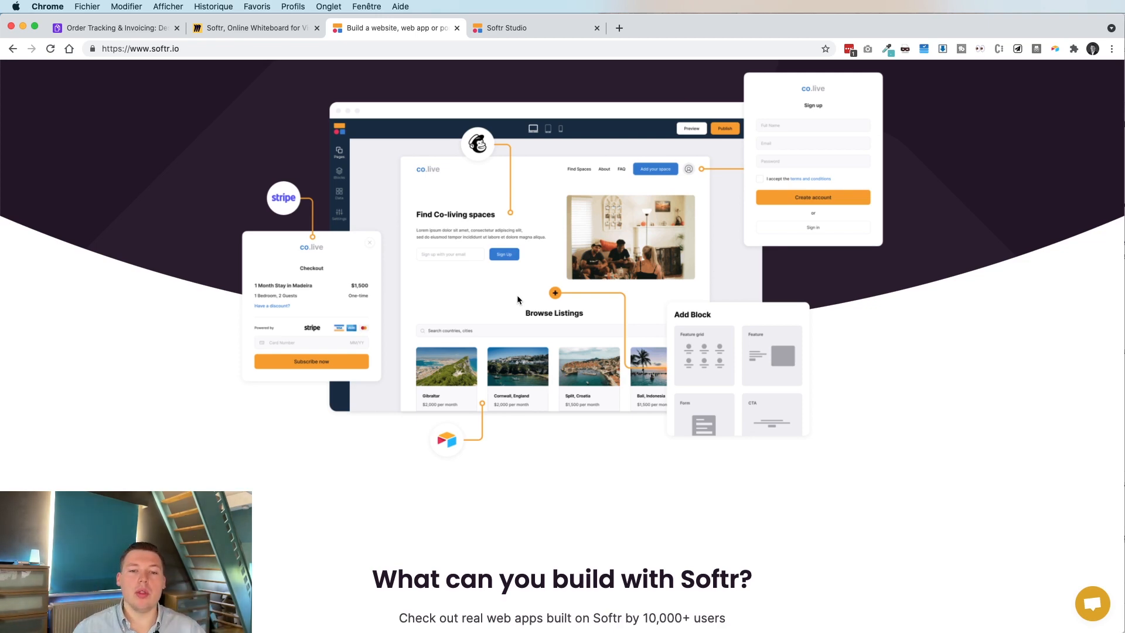
{"action": "scroll", "coordinate": [731, 364], "scroll_direction": "up", "scroll_amount": 5}
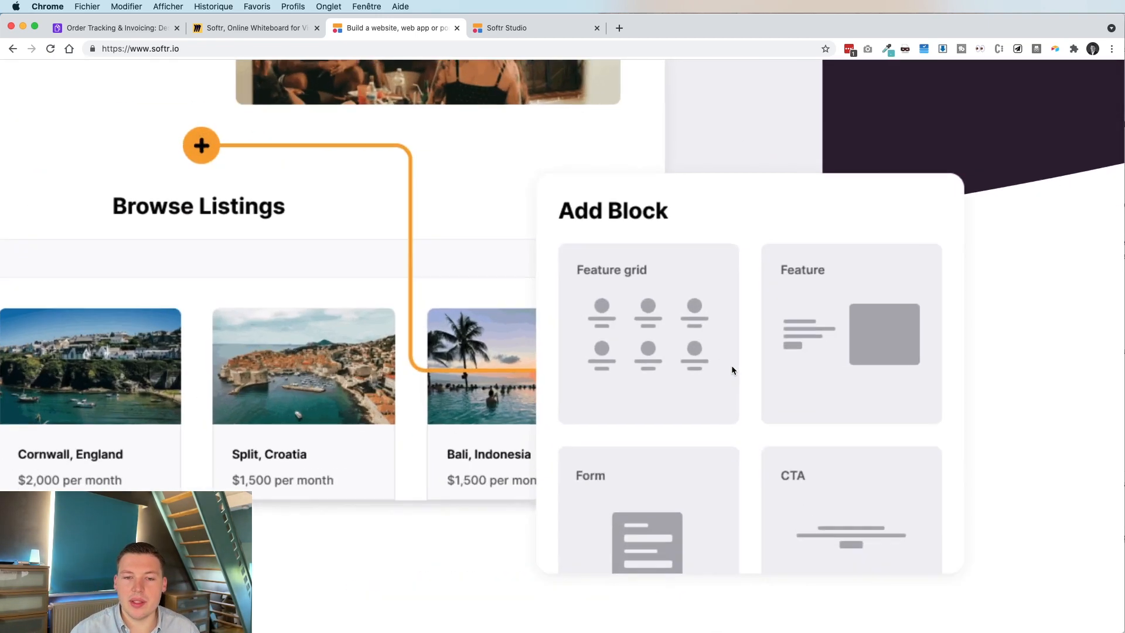
{"action": "scroll", "coordinate": [731, 366], "scroll_direction": "down", "scroll_amount": 1}
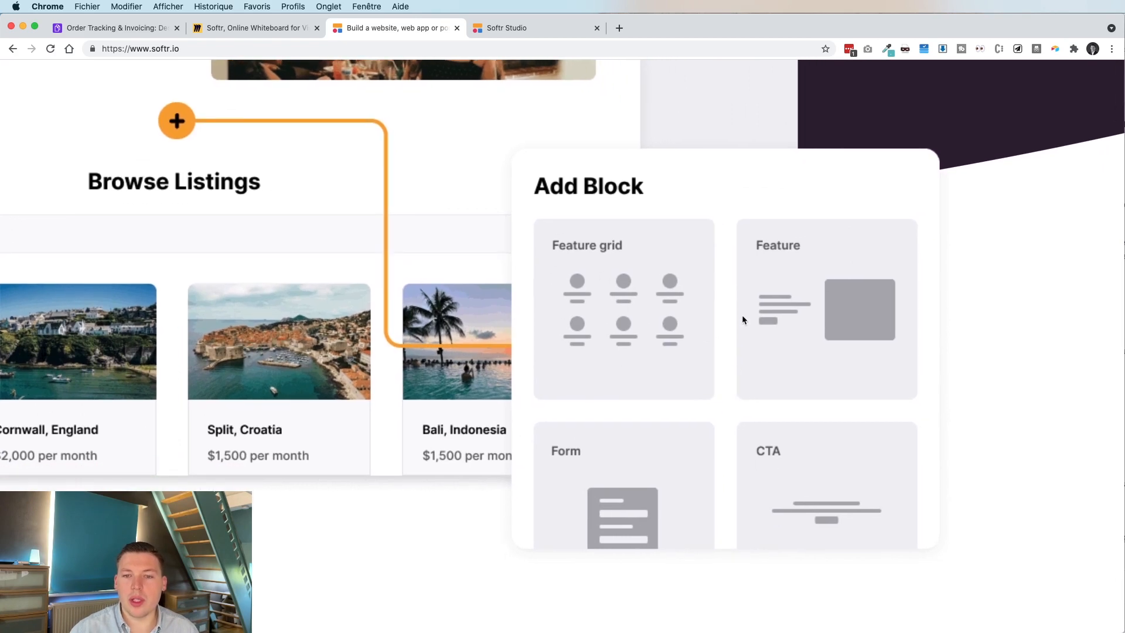
{"action": "scroll", "coordinate": [543, 358], "scroll_direction": "down", "scroll_amount": 5}
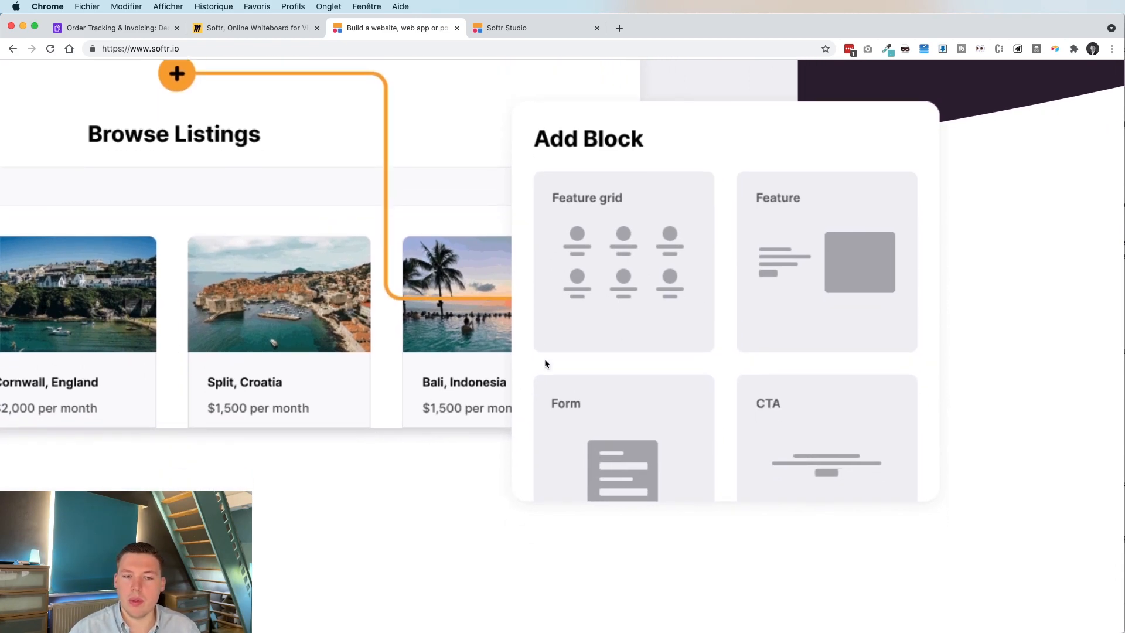
{"action": "scroll", "coordinate": [543, 362], "scroll_direction": "down", "scroll_amount": 3}
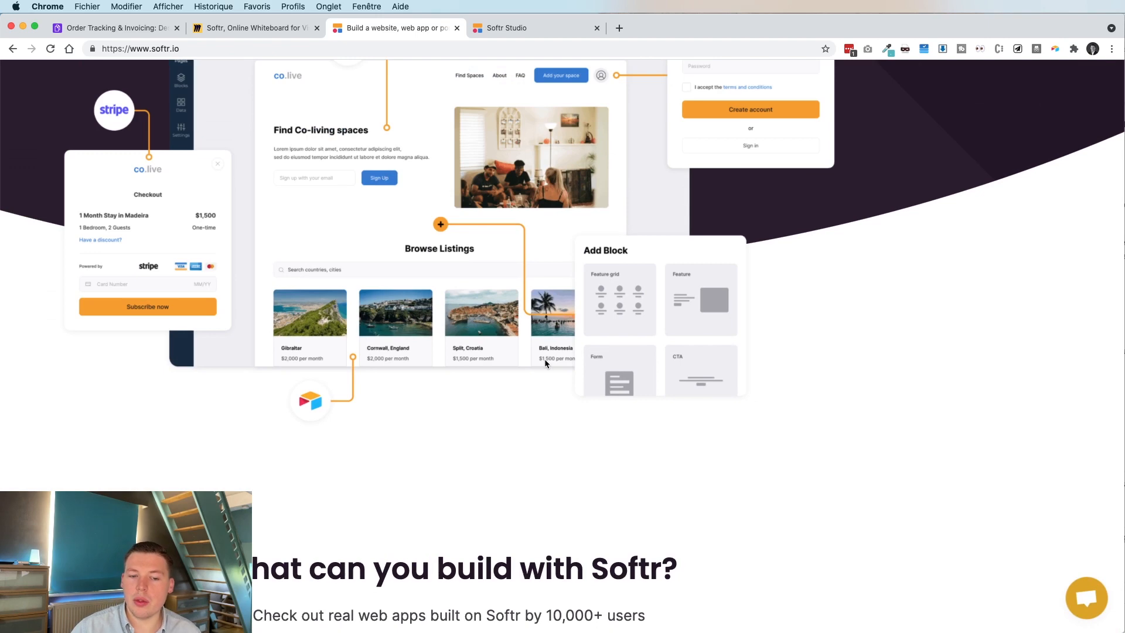
{"action": "scroll", "coordinate": [545, 363], "scroll_direction": "down", "scroll_amount": 7}
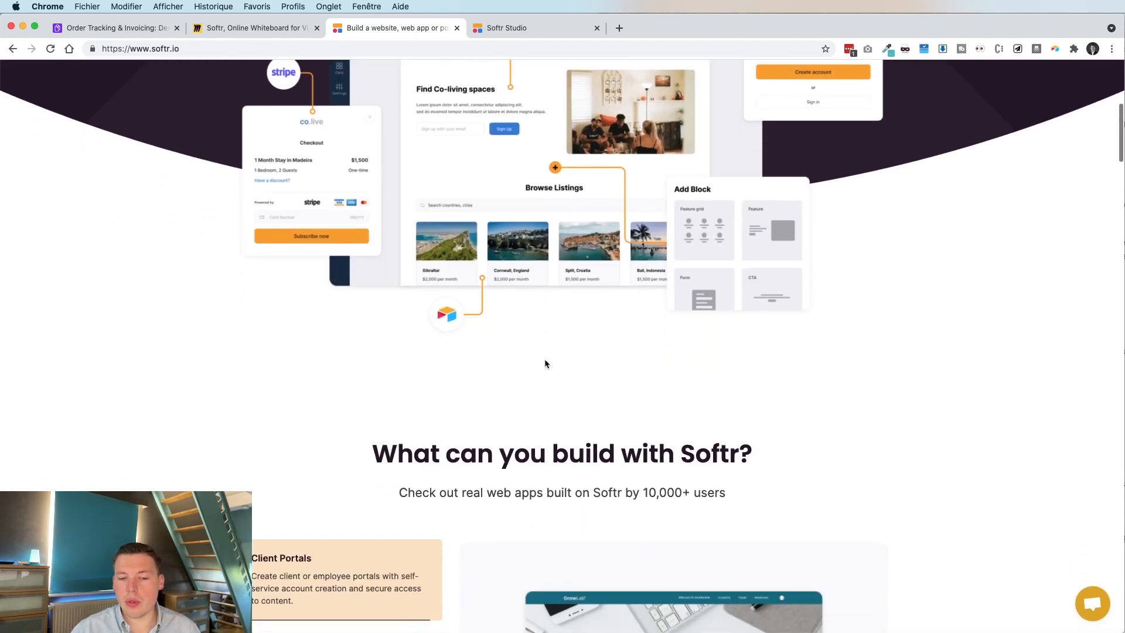
{"action": "scroll", "coordinate": [545, 364], "scroll_direction": "down", "scroll_amount": 20}
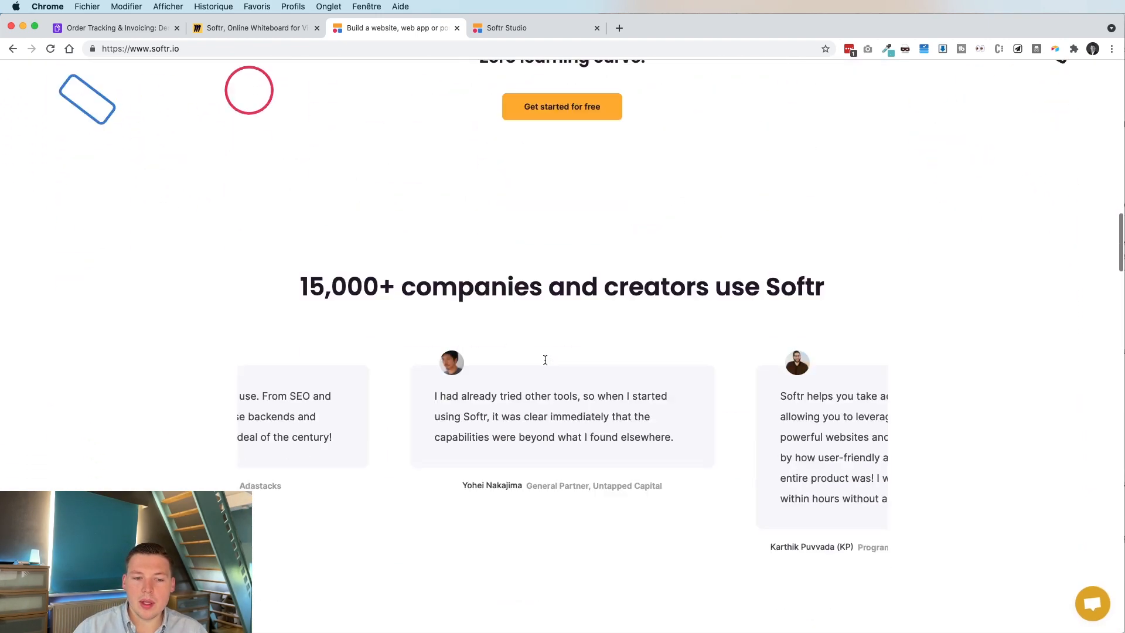
{"action": "scroll", "coordinate": [544, 363], "scroll_direction": "down", "scroll_amount": 5}
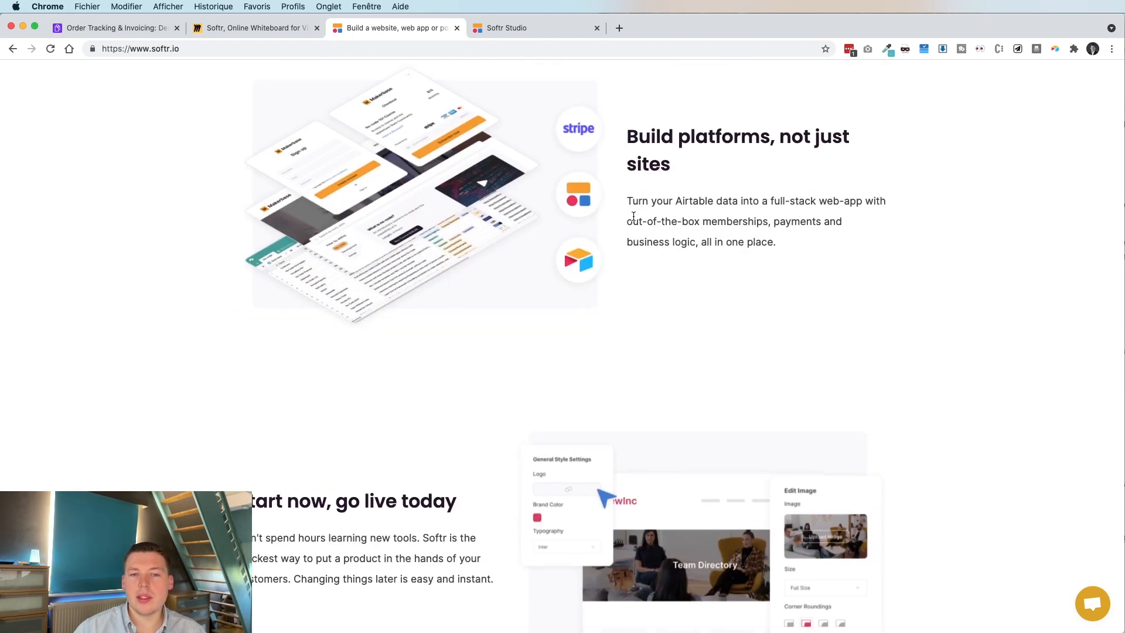
{"action": "scroll", "coordinate": [633, 216], "scroll_direction": "down", "scroll_amount": 10}
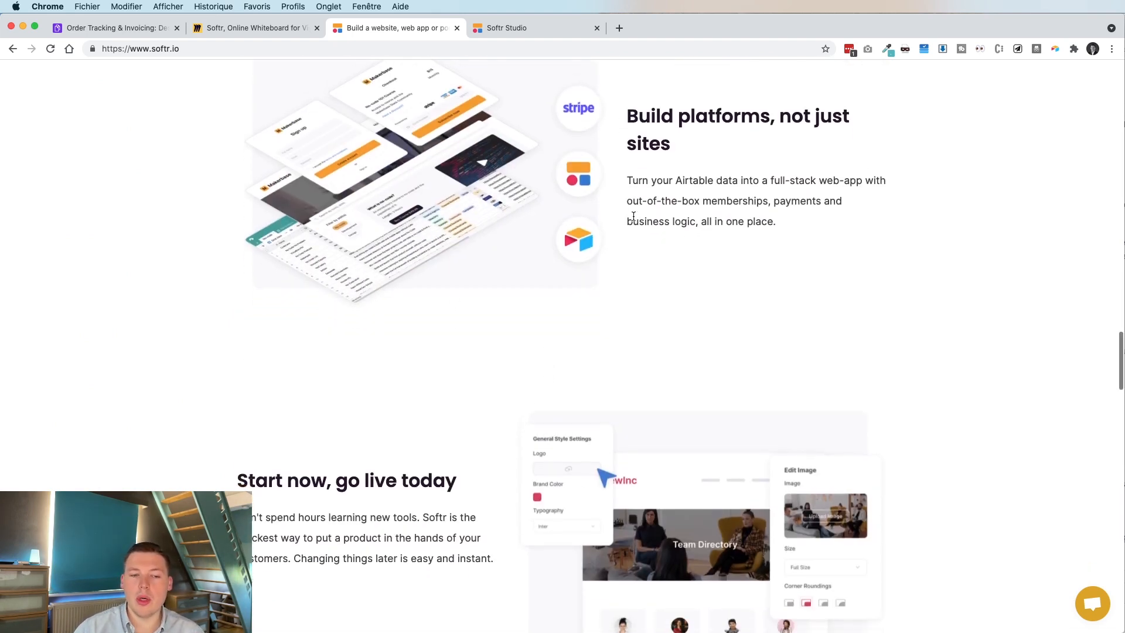
{"action": "scroll", "coordinate": [634, 220], "scroll_direction": "down", "scroll_amount": 5}
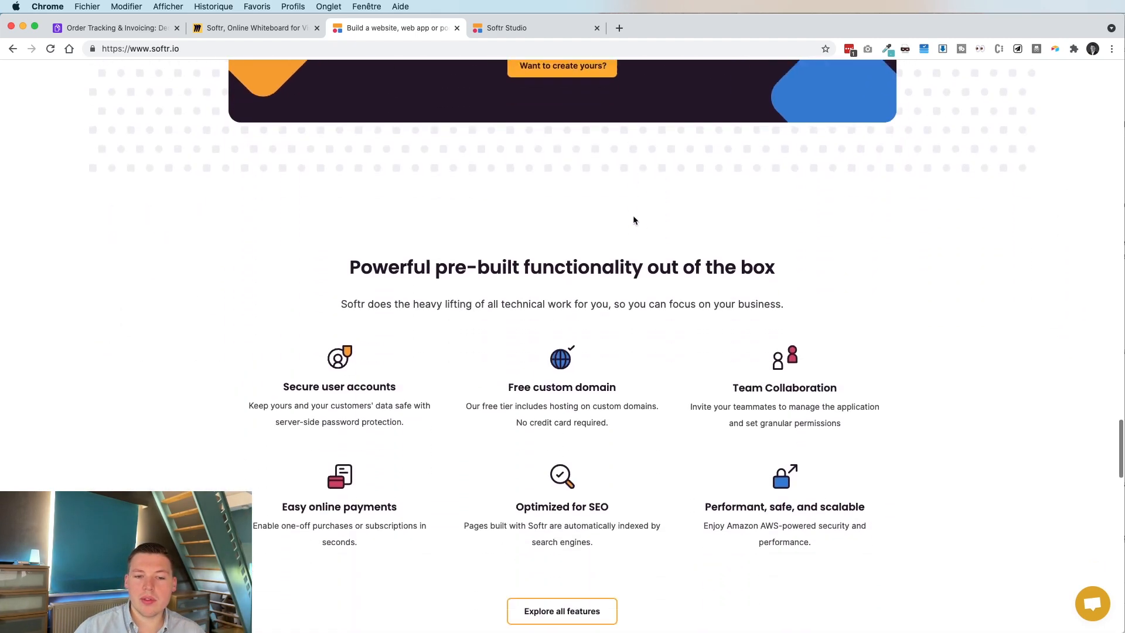
{"action": "scroll", "coordinate": [635, 219], "scroll_direction": "up", "scroll_amount": 10}
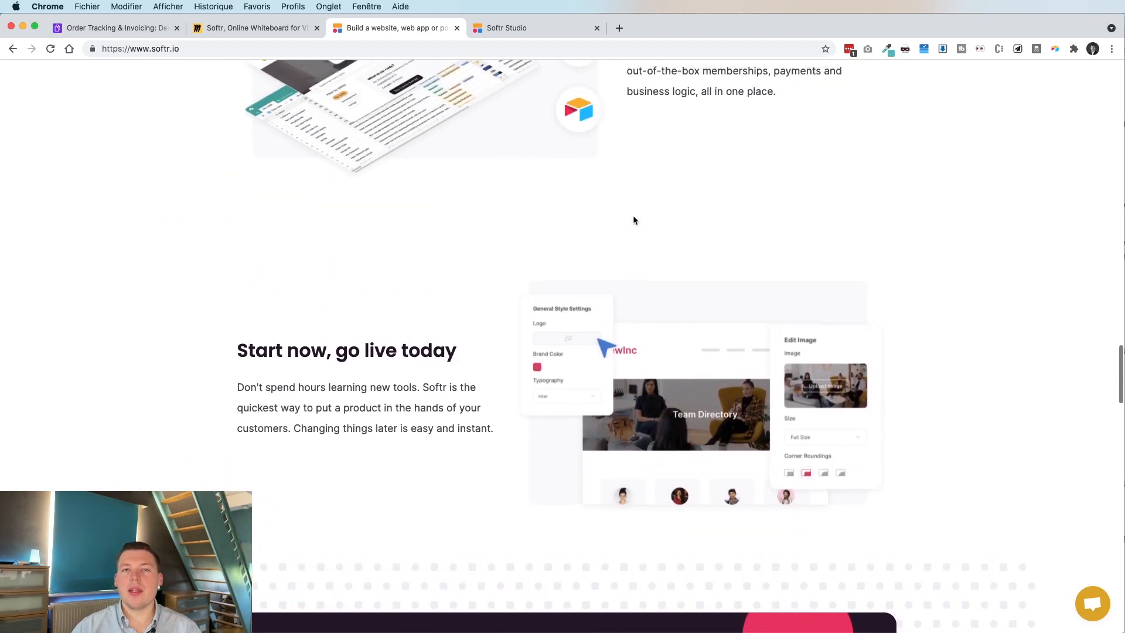
{"action": "scroll", "coordinate": [633, 219], "scroll_direction": "up", "scroll_amount": 5}
{"action": "scroll", "coordinate": [633, 219], "scroll_direction": "up", "scroll_amount": 3}
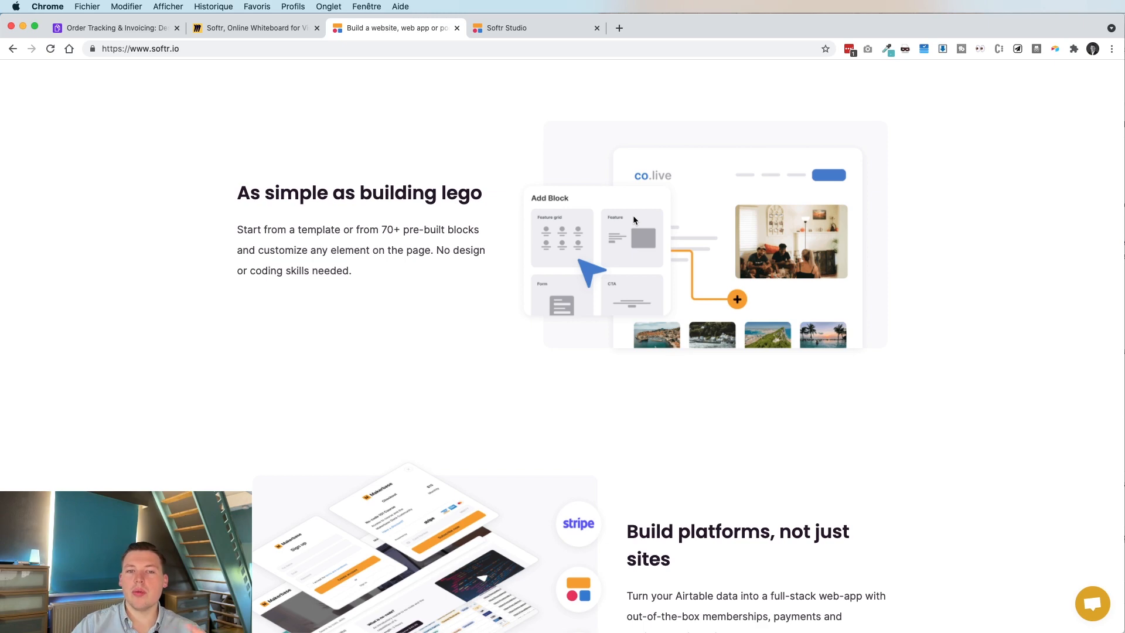
{"action": "scroll", "coordinate": [633, 220], "scroll_direction": "up", "scroll_amount": 15}
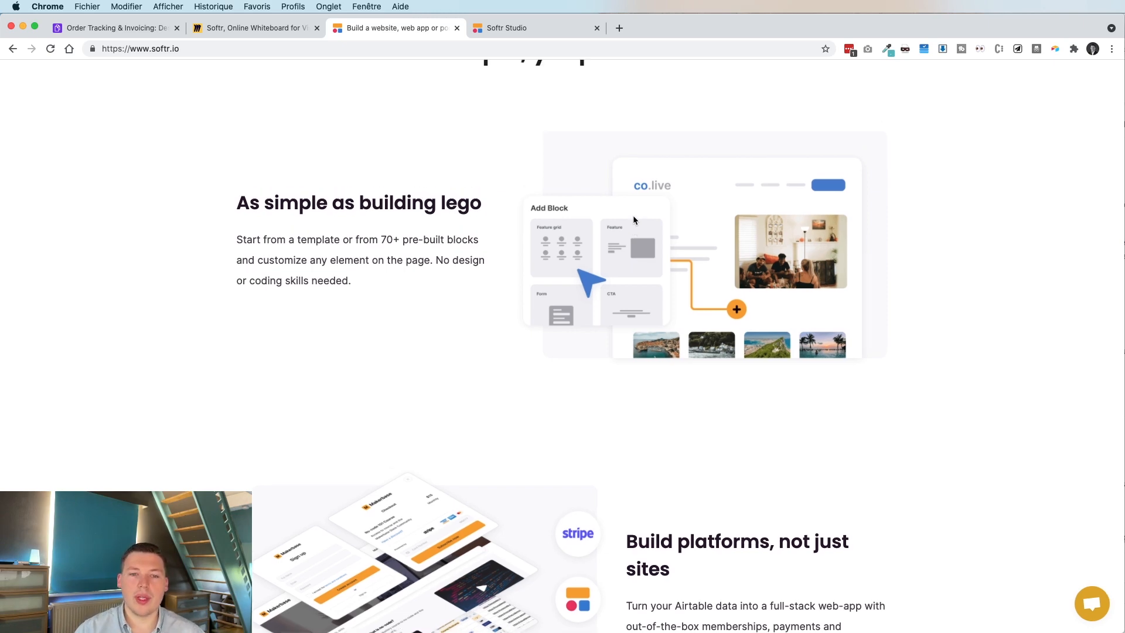
{"action": "scroll", "coordinate": [634, 220], "scroll_direction": "up", "scroll_amount": 4}
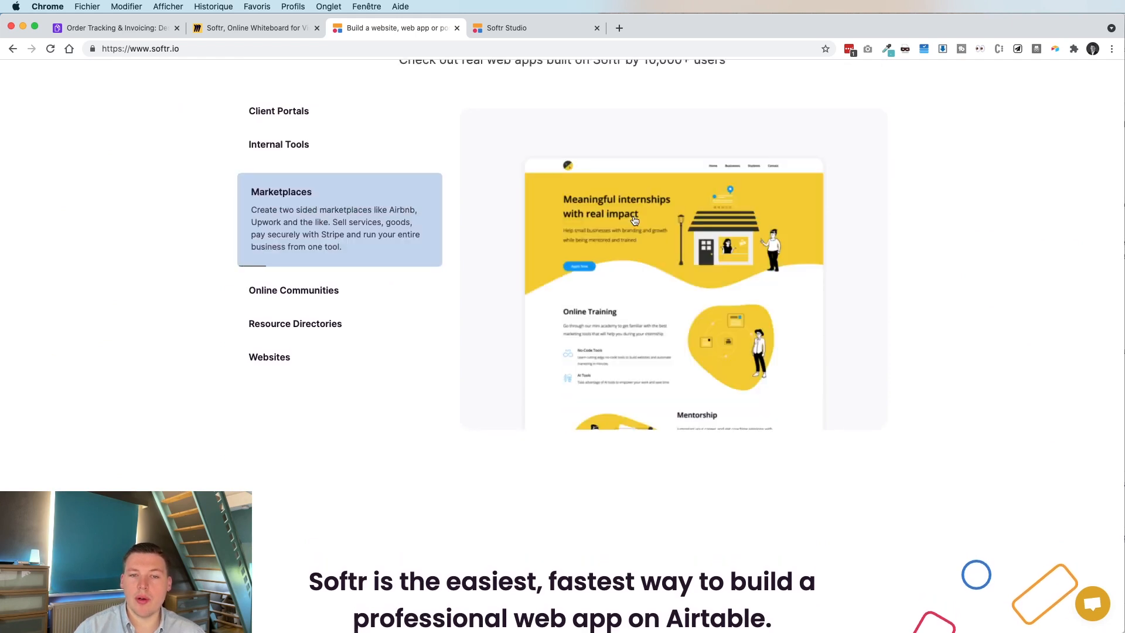
{"action": "scroll", "coordinate": [634, 220], "scroll_direction": "up", "scroll_amount": 1}
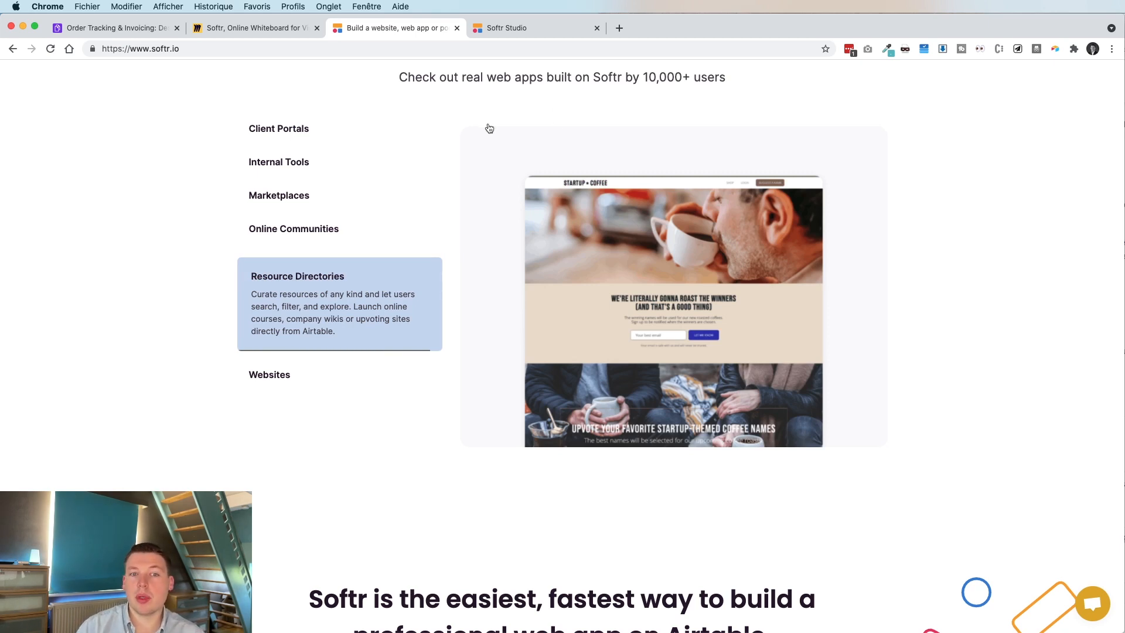
{"action": "scroll", "coordinate": [492, 127], "scroll_direction": "up", "scroll_amount": 12}
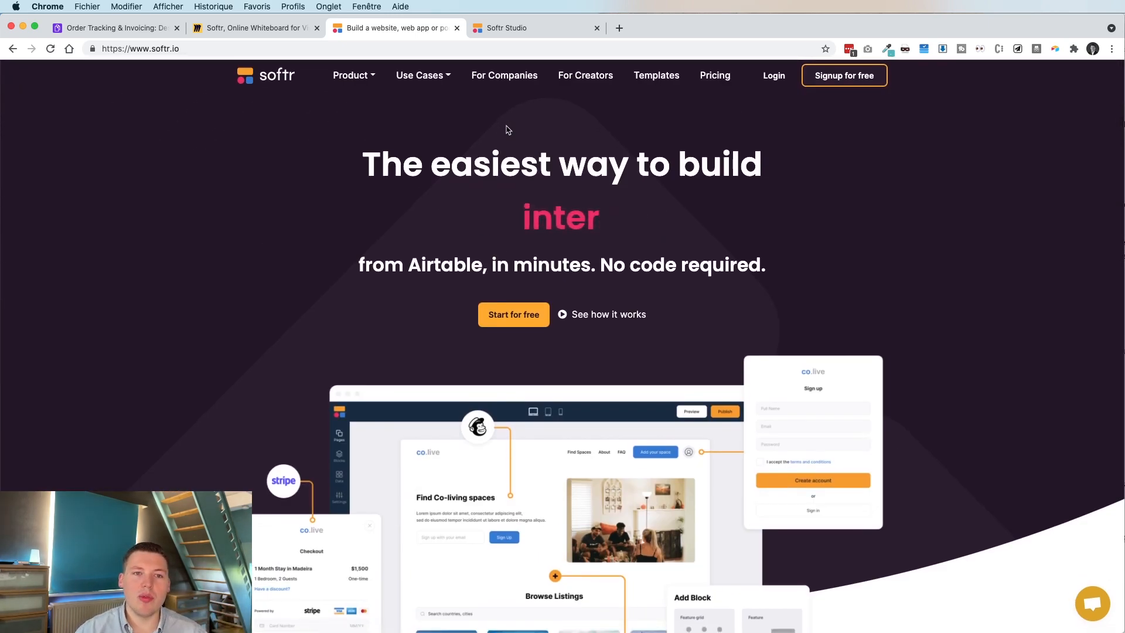
Revisit the Softr agenda board, then open the Order Tracking & Invoicing base on Design Projects.
{"action": "left_click", "coordinate": [254, 29]}
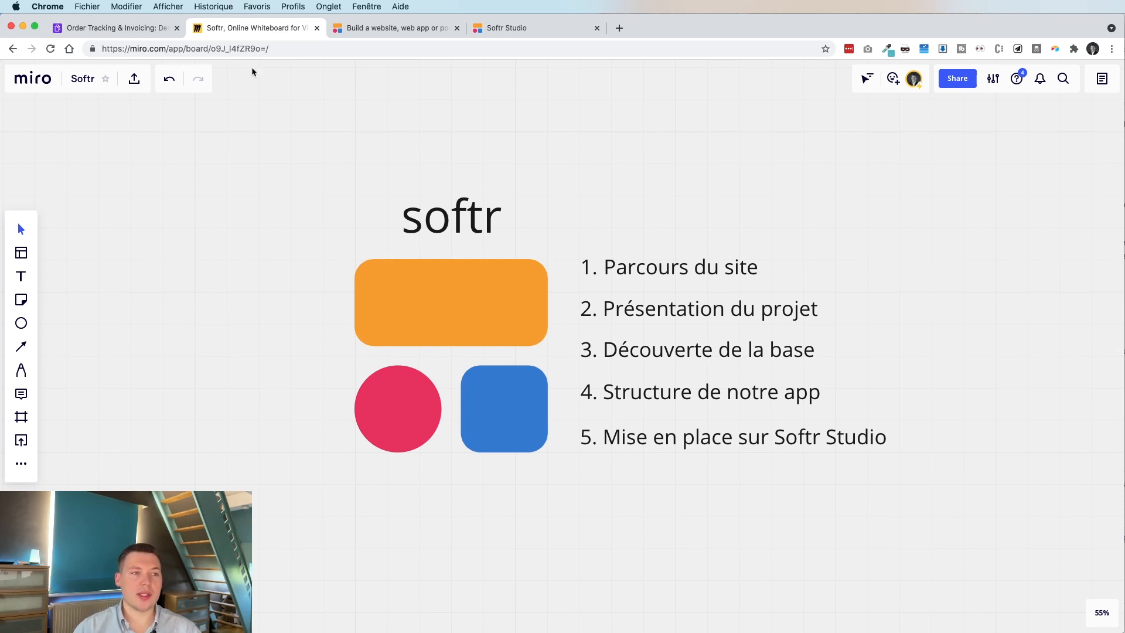
{"action": "left_click", "coordinate": [111, 28]}
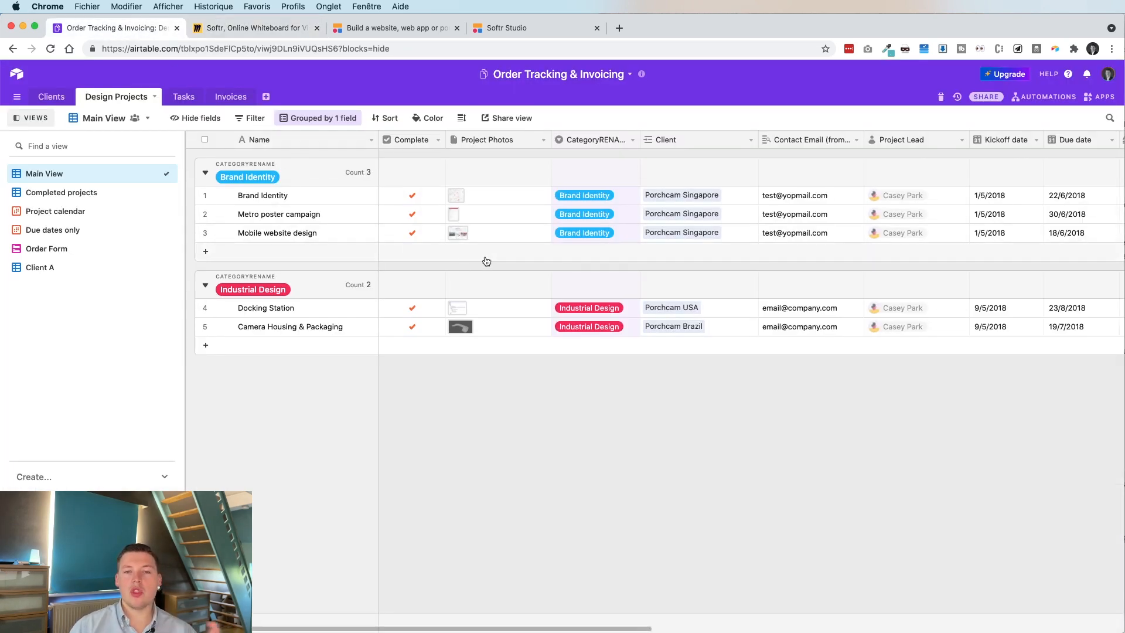
Browse the Clients, Design Projects, Tasks and Invoices tables of the base.
{"action": "left_click", "coordinate": [58, 96]}
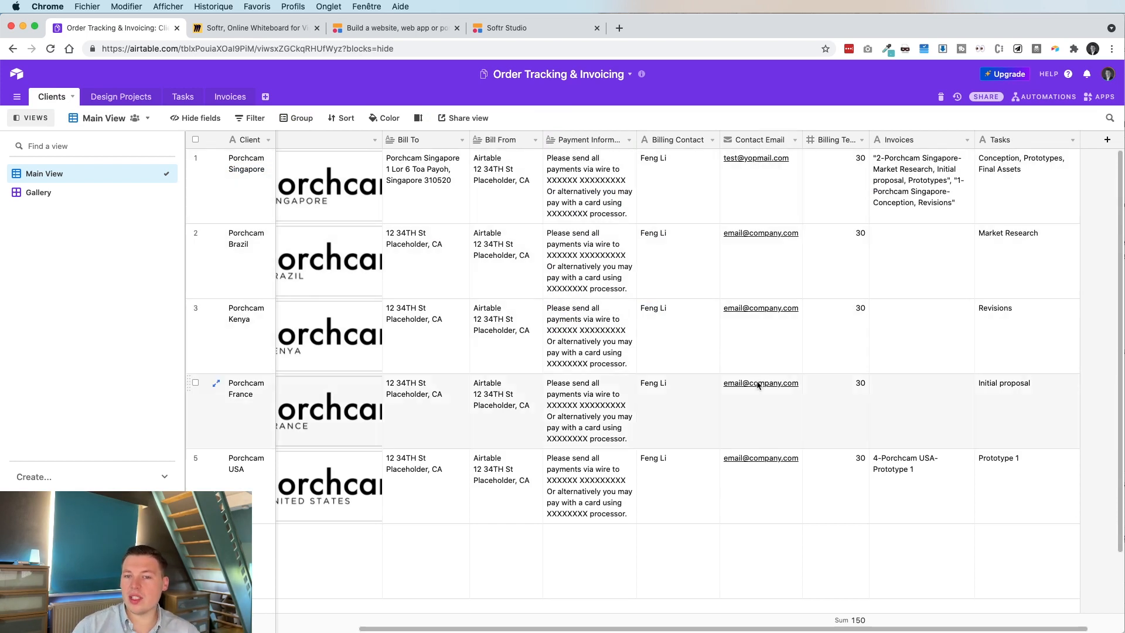
{"action": "left_click", "coordinate": [120, 96]}
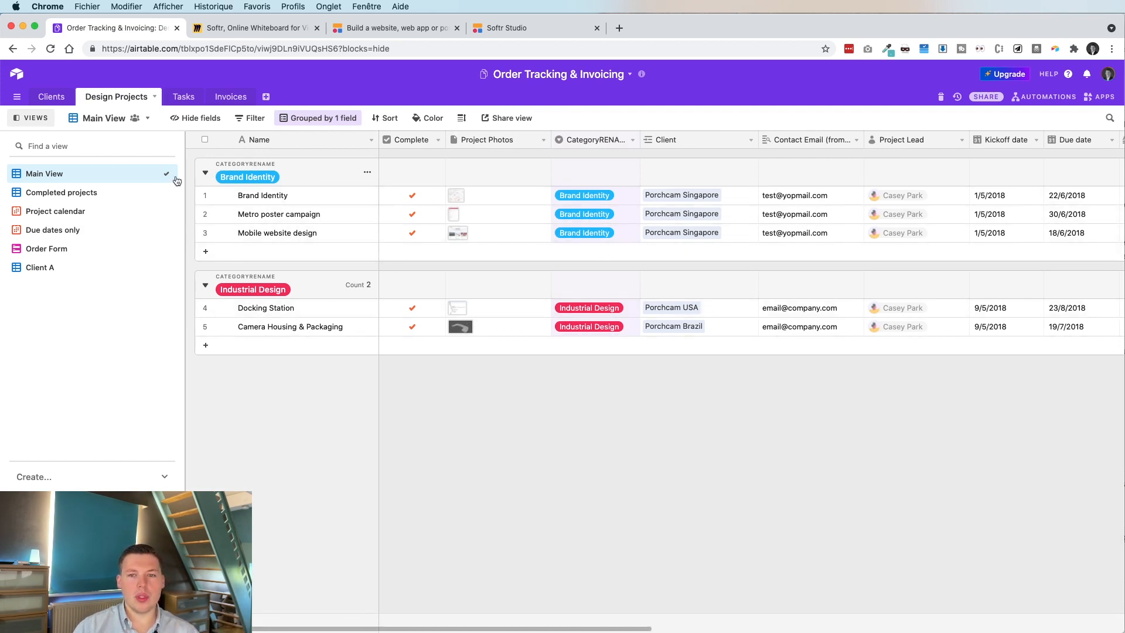
{"action": "scroll", "coordinate": [715, 206], "scroll_direction": "right", "scroll_amount": 10}
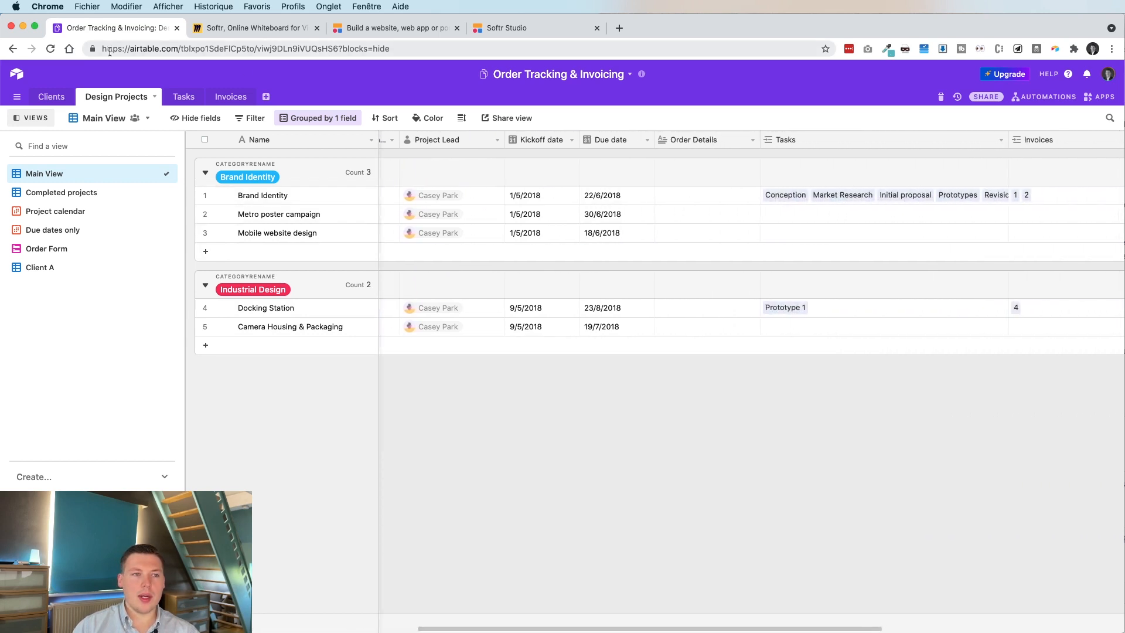
{"action": "left_click", "coordinate": [183, 99]}
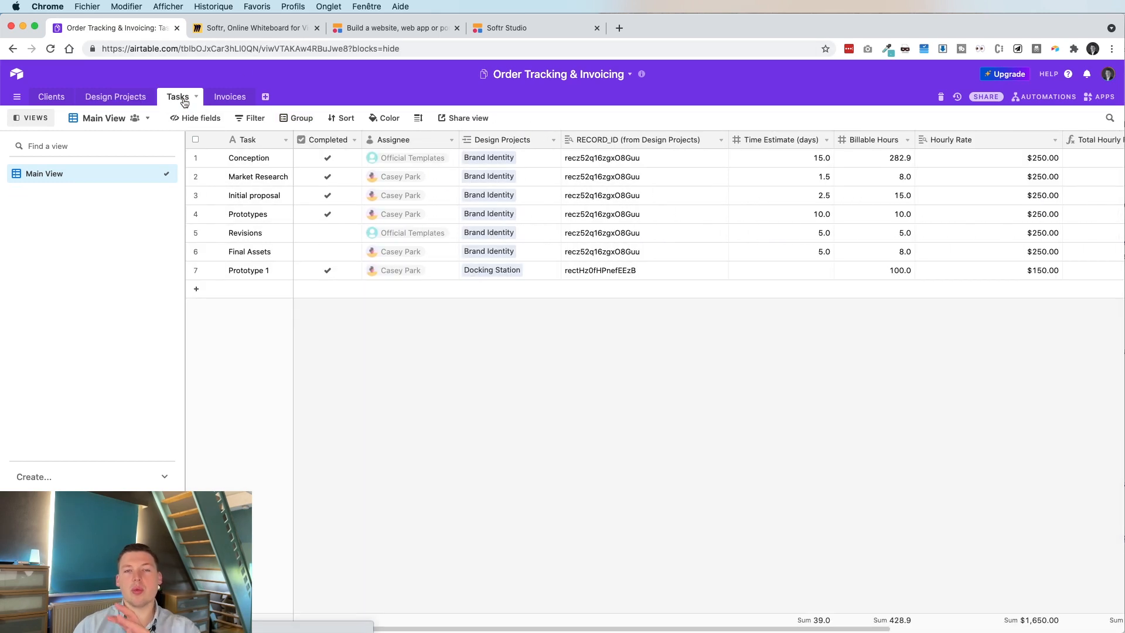
{"action": "left_click", "coordinate": [233, 100]}
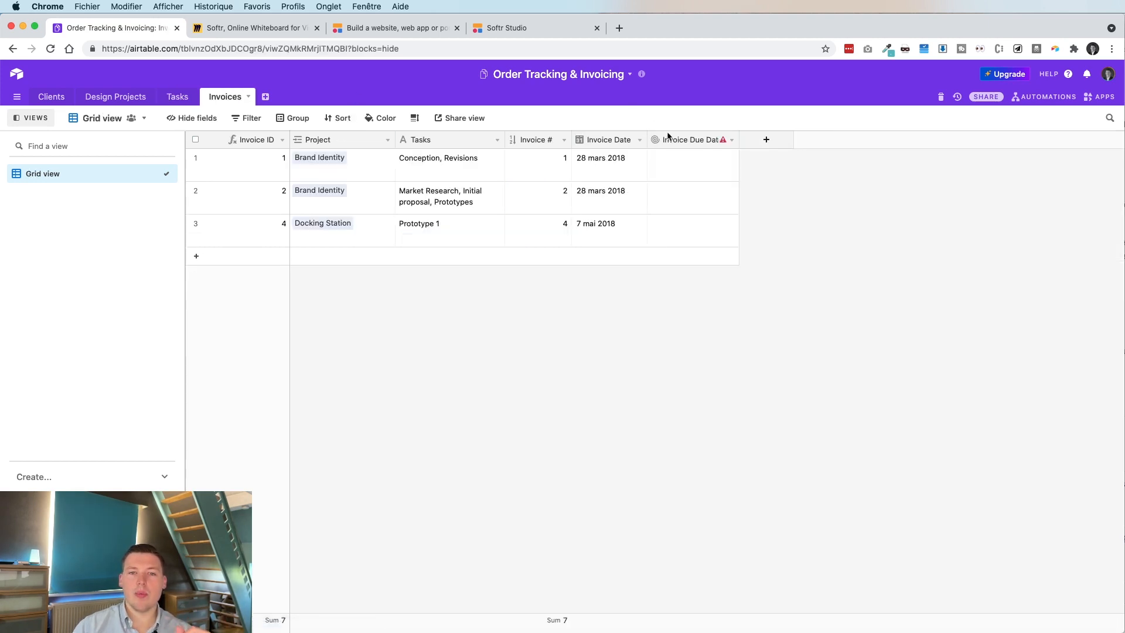
Delete the Invoice Due Date field from Invoices, then revisit Tasks and the Miro board.
{"action": "right_click", "coordinate": [676, 139]}
{"action": "left_click", "coordinate": [684, 397]}
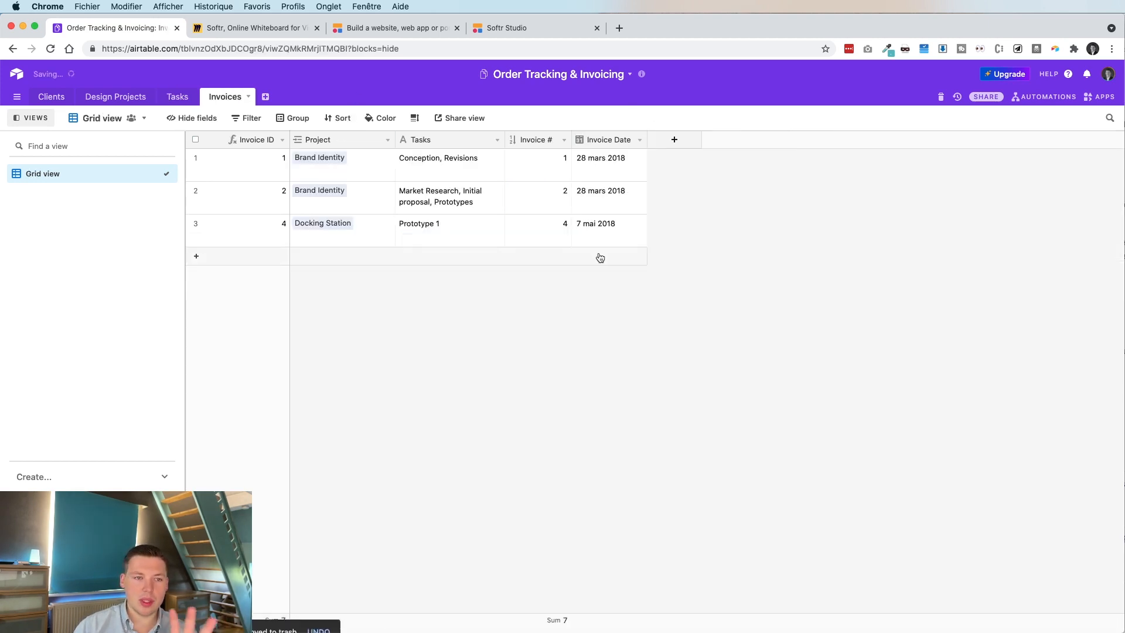
{"action": "left_click", "coordinate": [177, 97]}
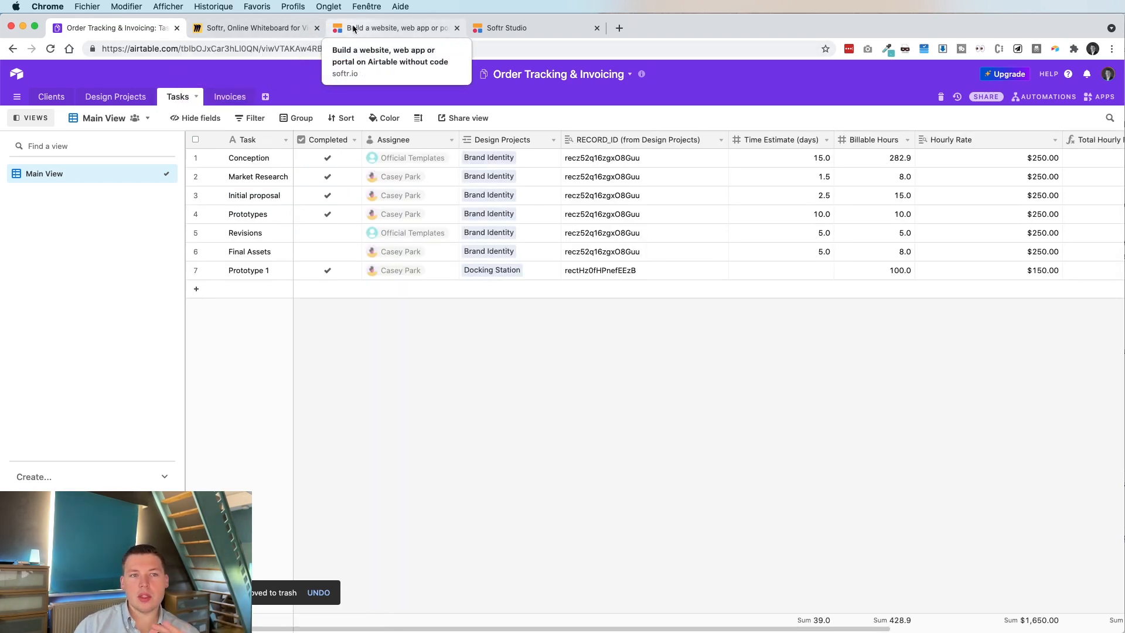
{"action": "left_click", "coordinate": [255, 32]}
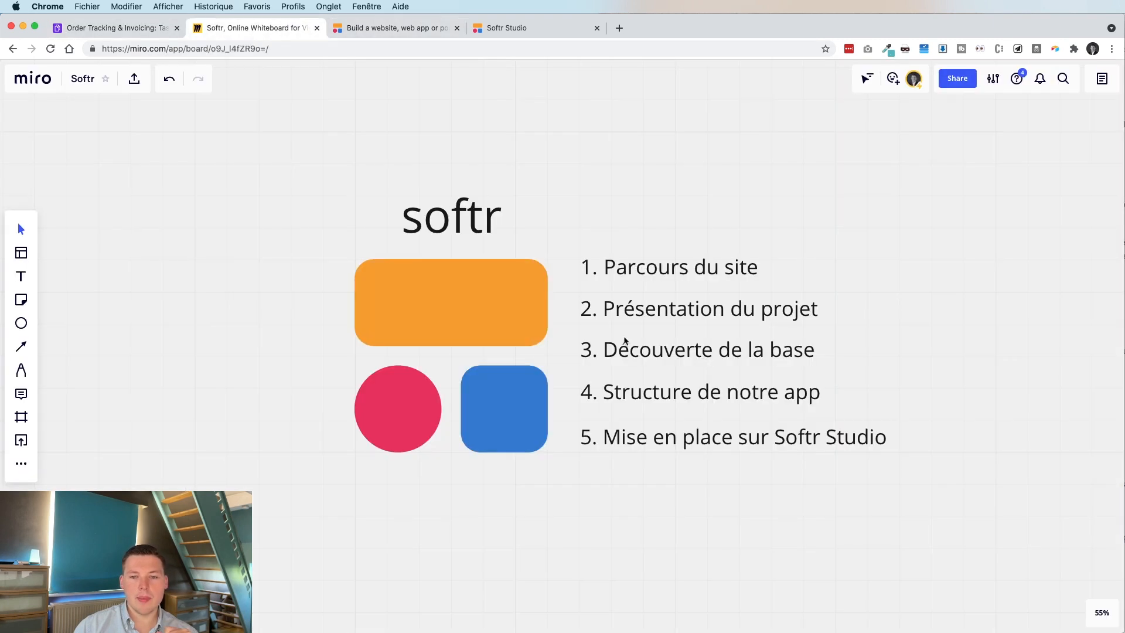
Inspect the page-flow diagram and its Connexion box, then return to the seven-task Airtable Tasks table.
{"action": "scroll", "coordinate": [624, 341], "scroll_direction": "down", "scroll_amount": 10}
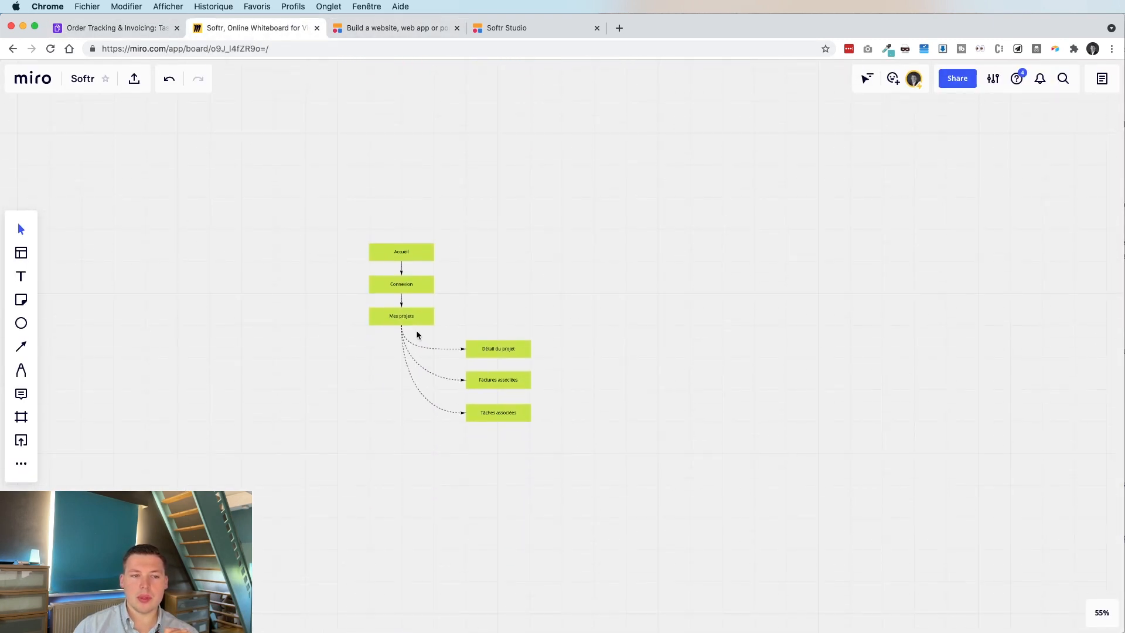
{"action": "scroll", "coordinate": [418, 333], "scroll_direction": "up", "scroll_amount": 5}
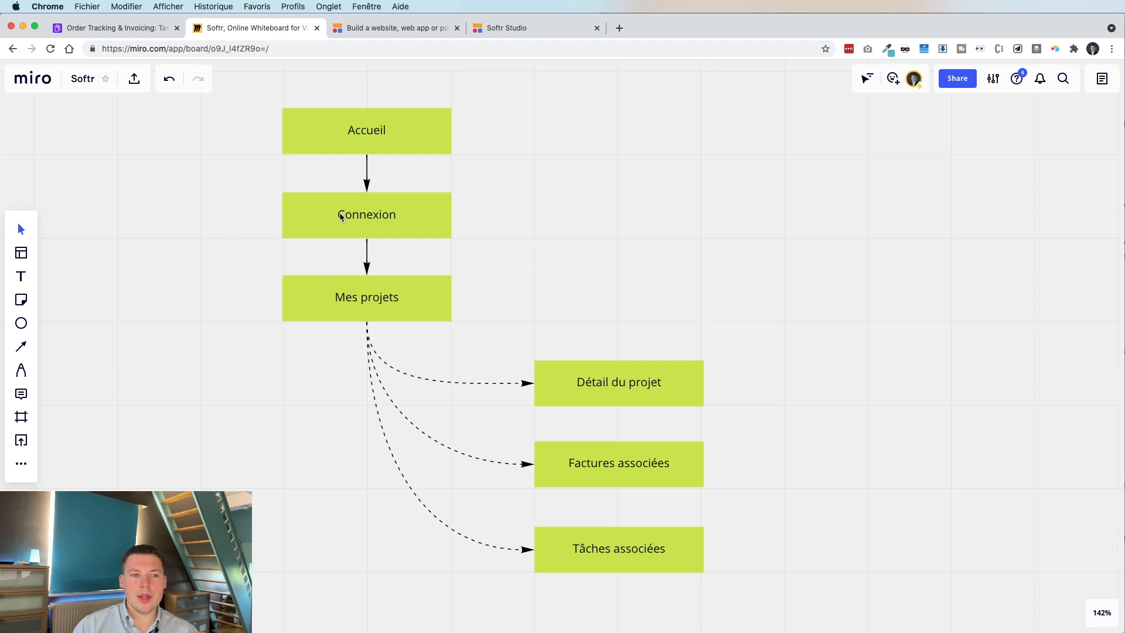
{"action": "left_click", "coordinate": [386, 227]}
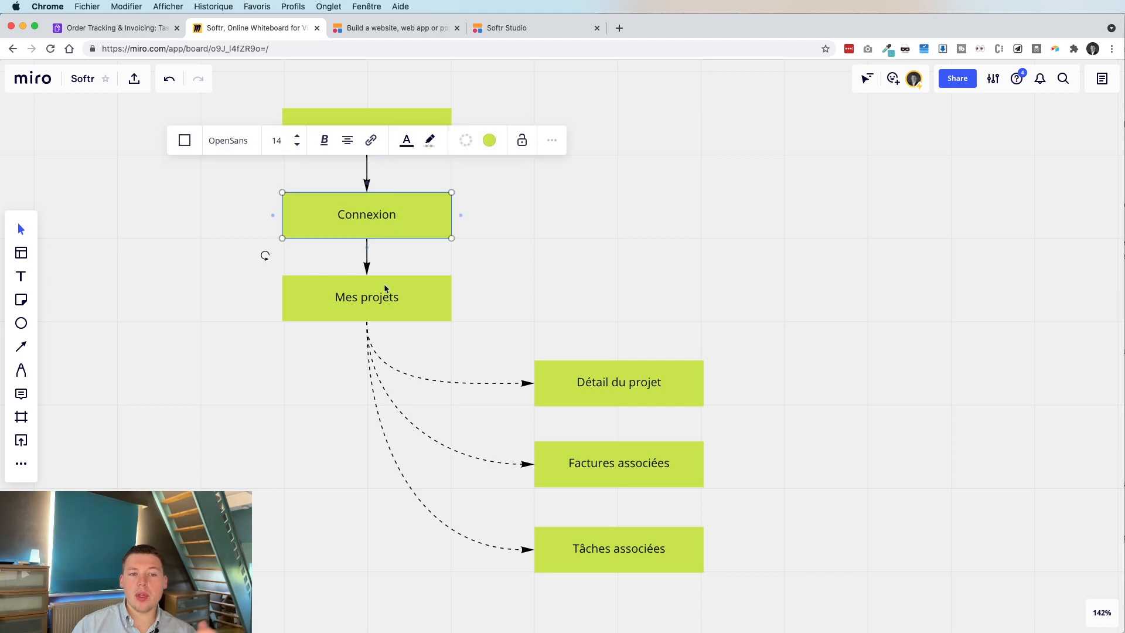
{"action": "left_click", "coordinate": [562, 252]}
{"action": "scroll", "coordinate": [429, 298], "scroll_direction": "down", "scroll_amount": 1}
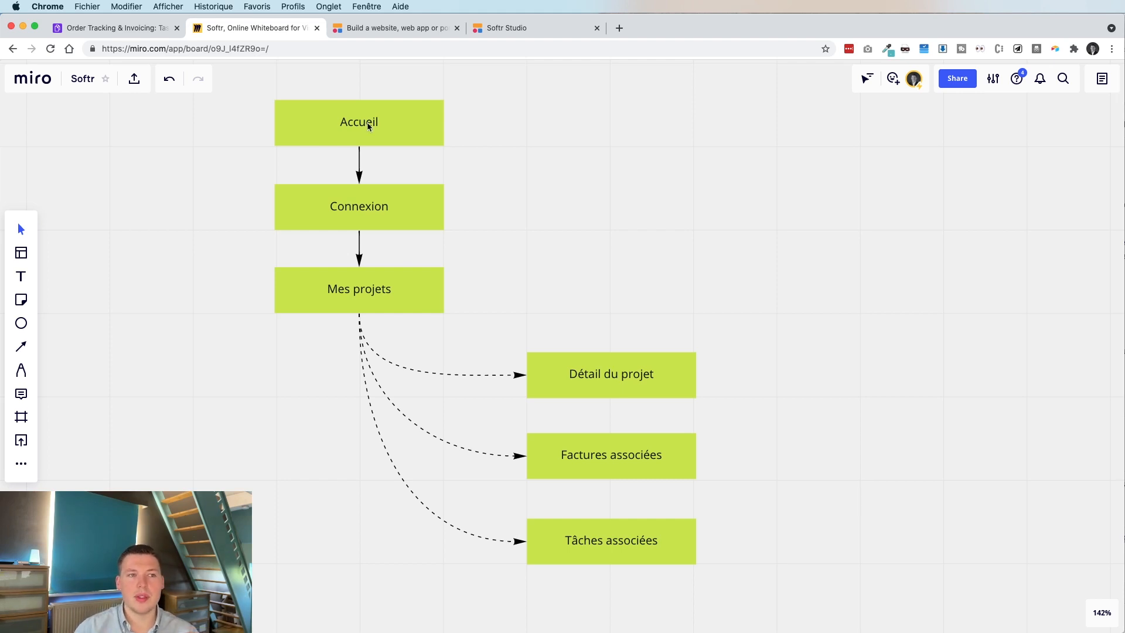
{"action": "left_click", "coordinate": [117, 27]}
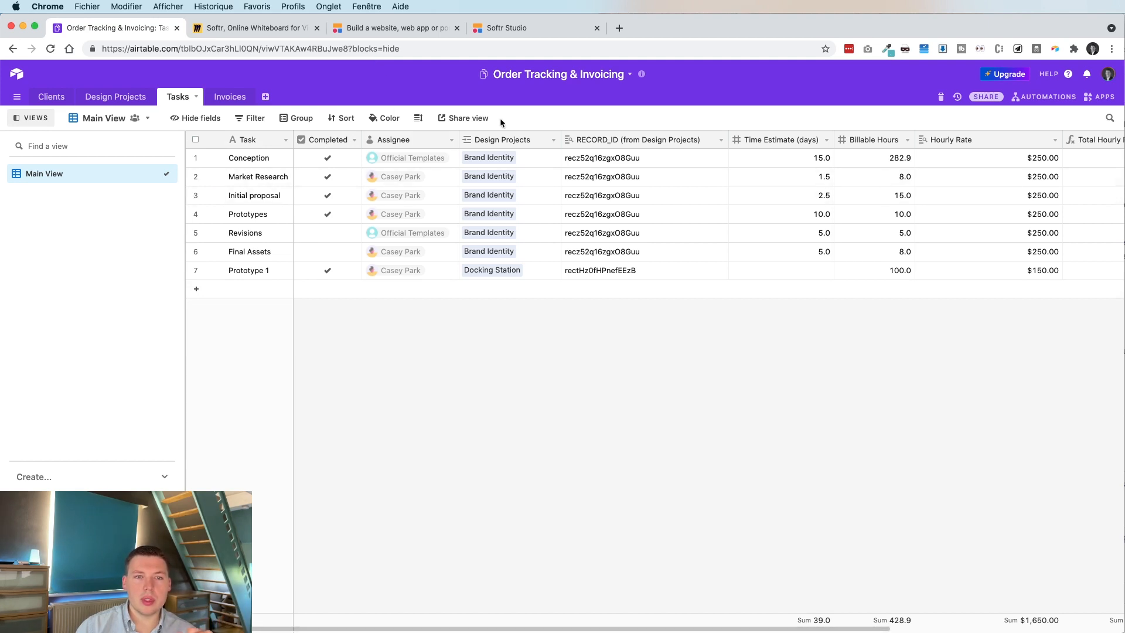
From the Softr Studio dashboard, create a blank application, Untitled Application 5.
{"action": "left_click", "coordinate": [501, 29]}
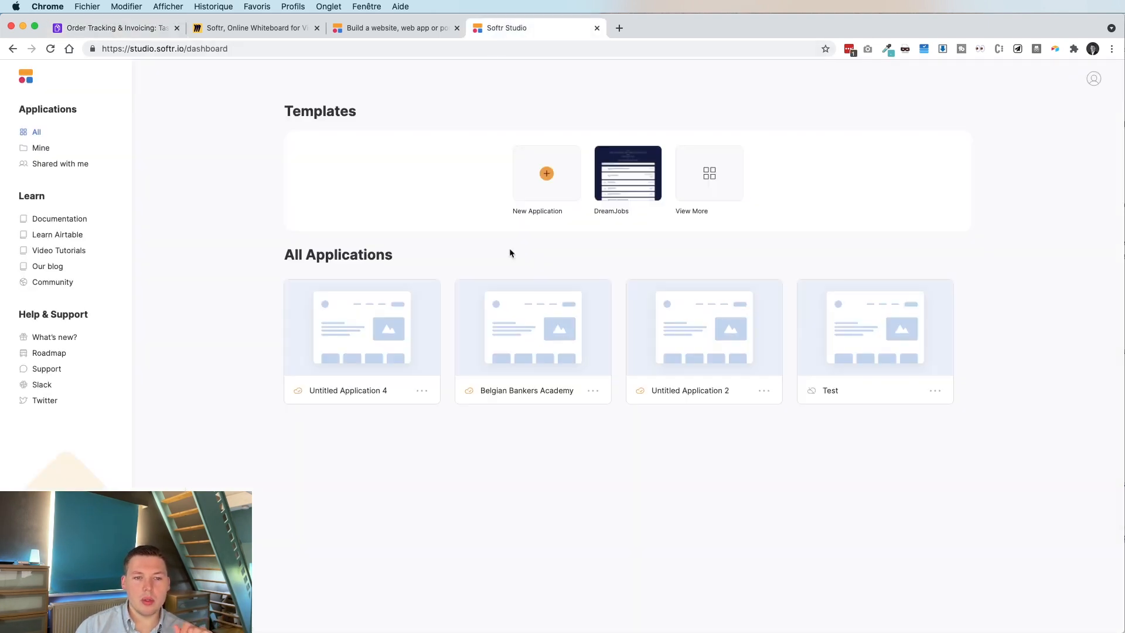
{"action": "left_click", "coordinate": [563, 168]}
{"action": "mouse_move", "coordinate": [496, 284]}
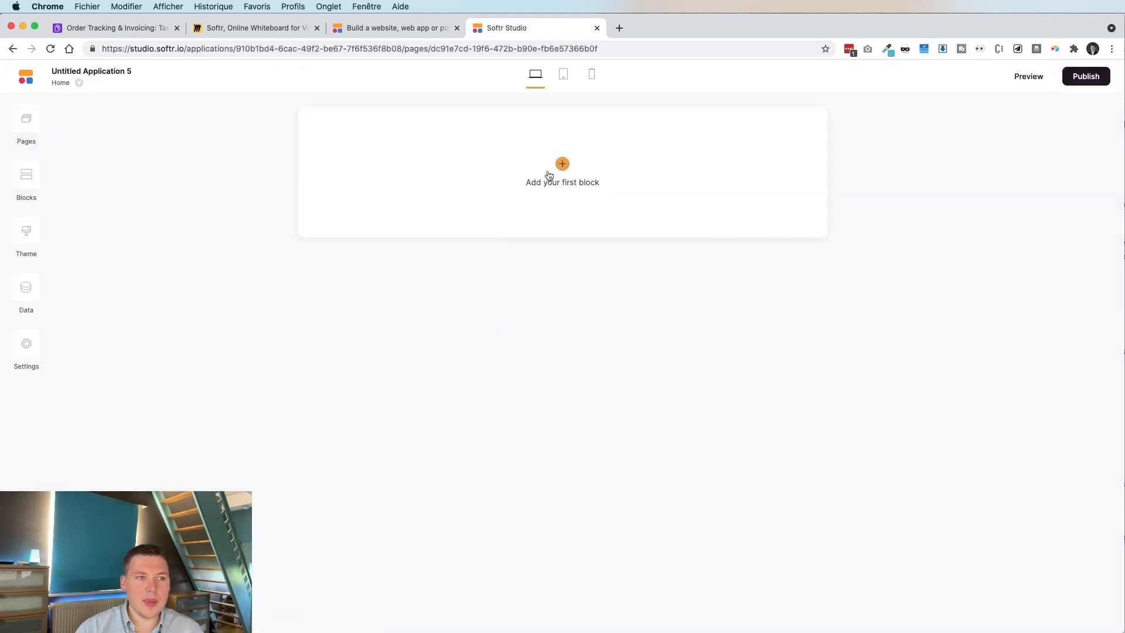
Check the Home page settings, close the Pages list, and bring up the Header block templates.
{"action": "double_click", "coordinate": [108, 74]}
{"action": "left_click", "coordinate": [78, 83]}
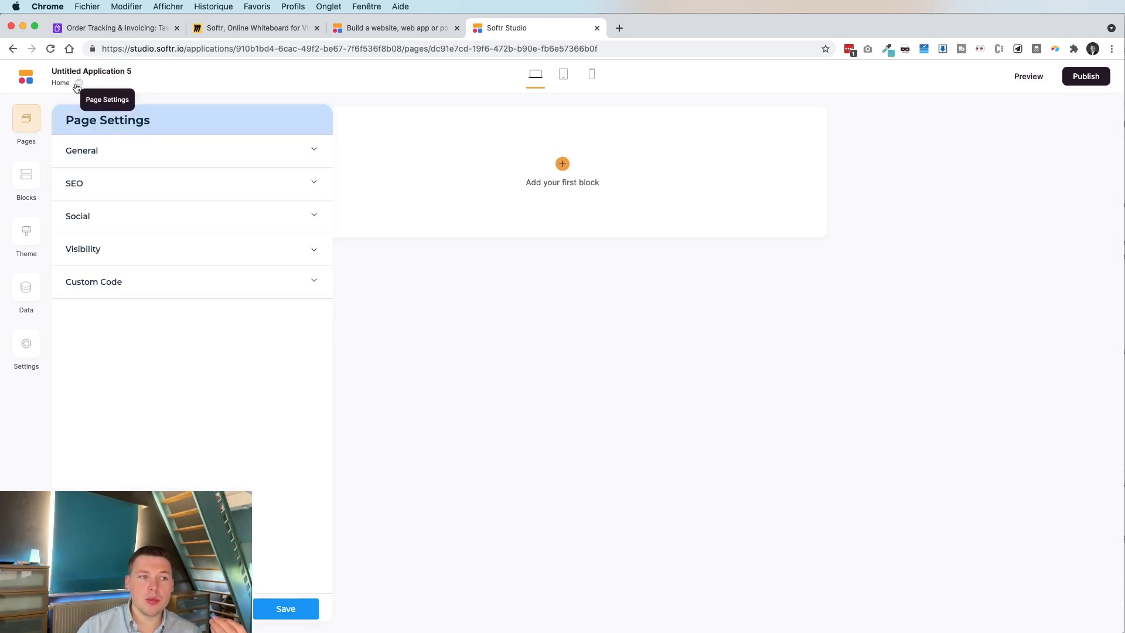
{"action": "left_click", "coordinate": [265, 607]}
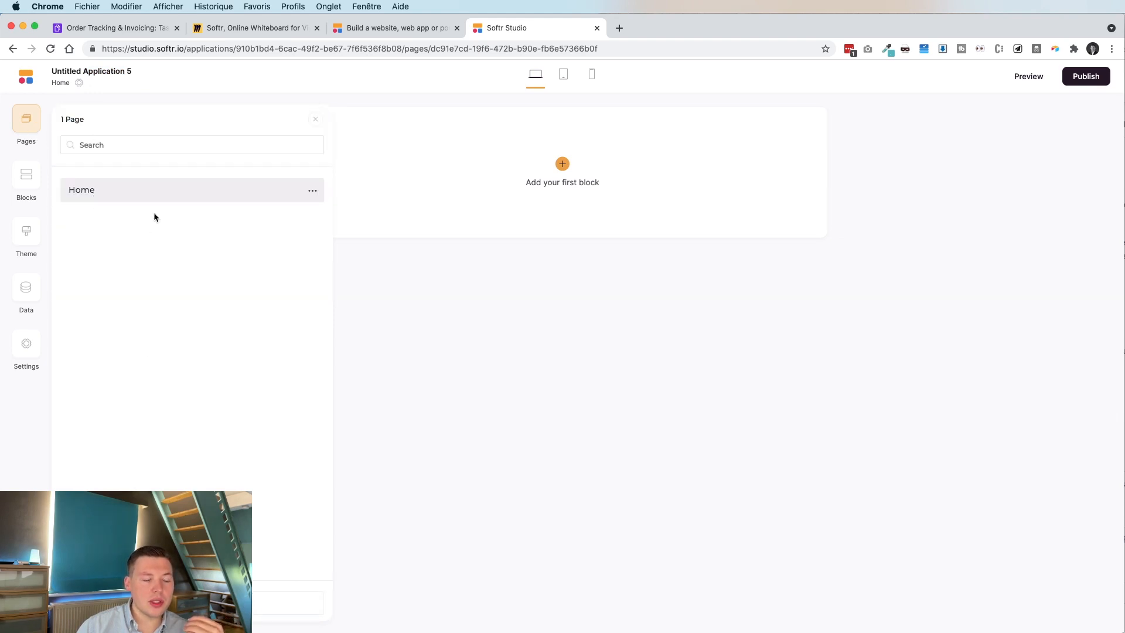
{"action": "left_click", "coordinate": [493, 234]}
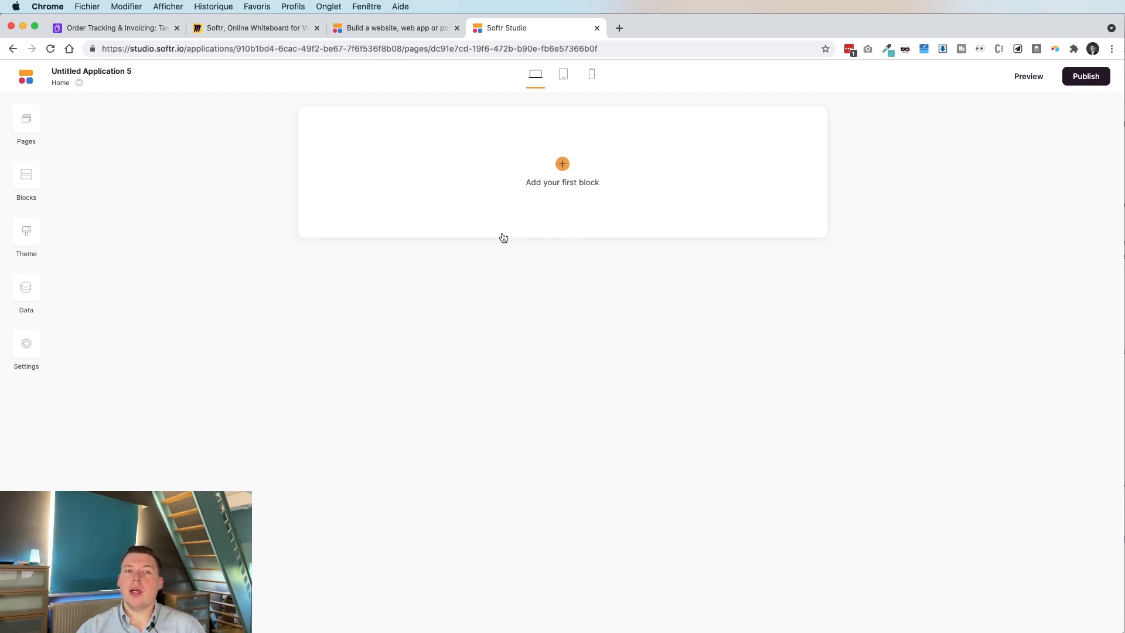
{"action": "left_click", "coordinate": [560, 165]}
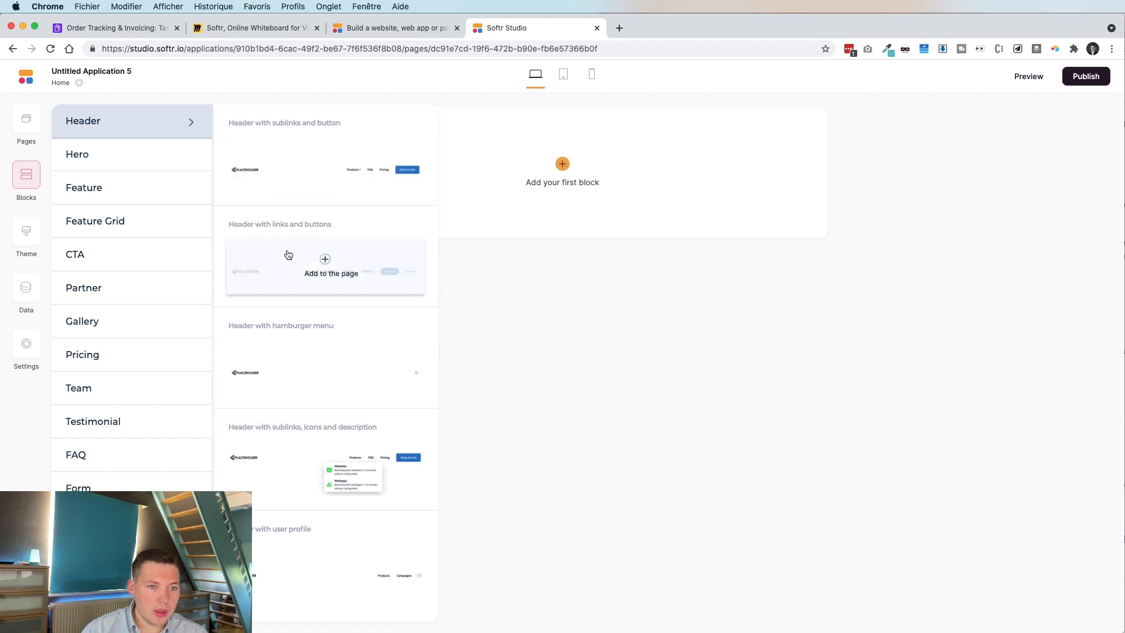
Add the 'Header with sublinks and button' block to Home and open its #home_header1 settings.
{"action": "mouse_move", "coordinate": [279, 179]}
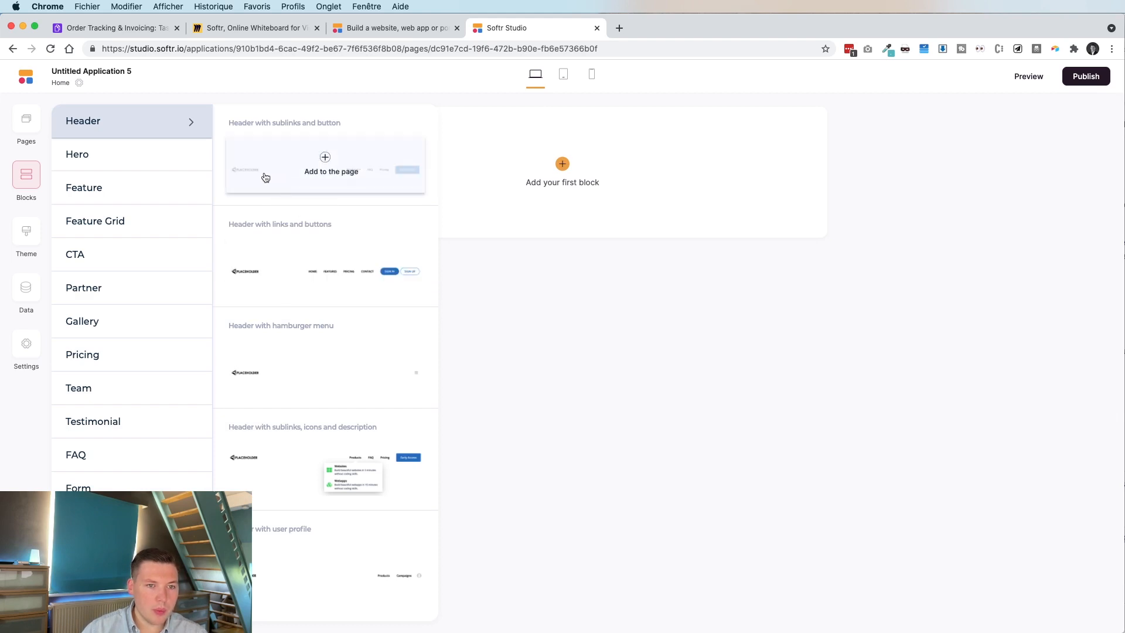
{"action": "left_click", "coordinate": [262, 177]}
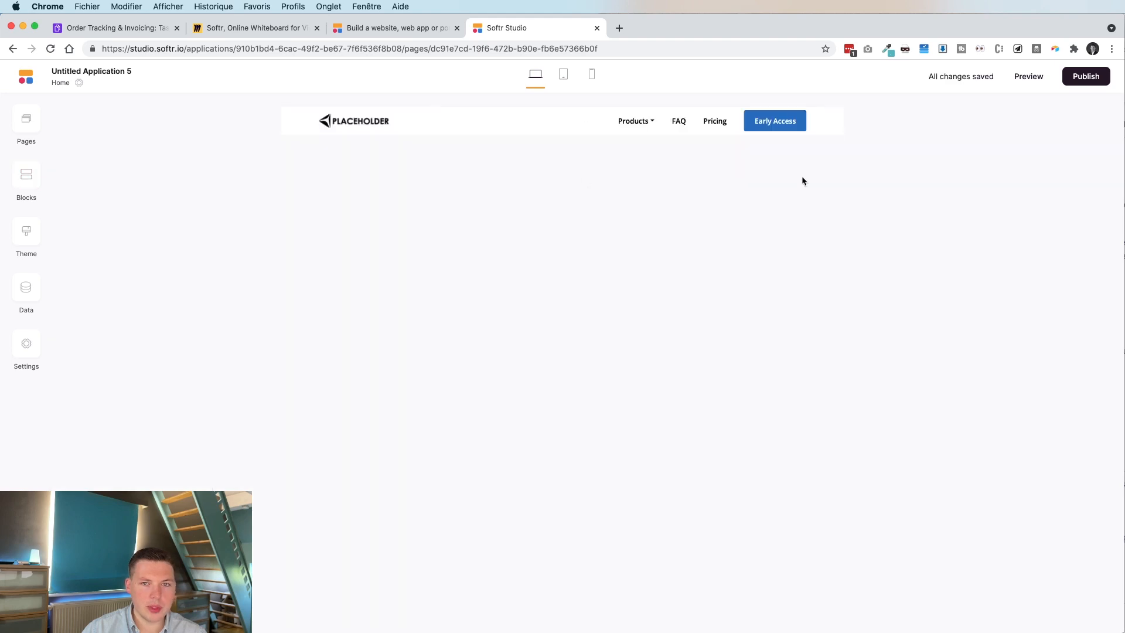
{"action": "left_click", "coordinate": [756, 126]}
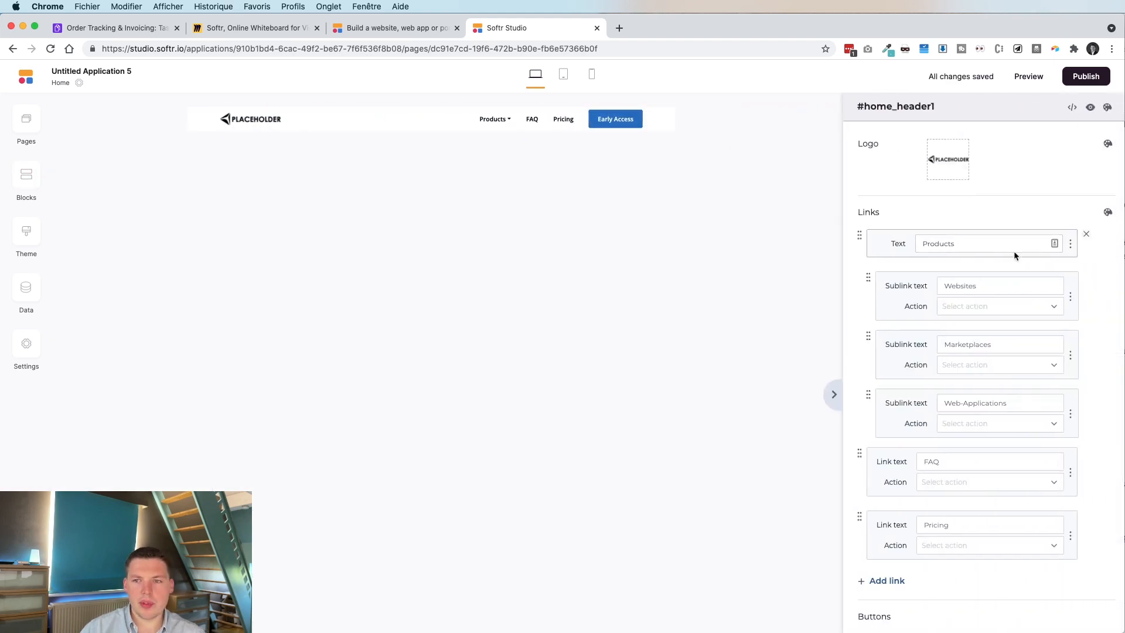
Remove the Products link, rename FAQ to 'Accueil', Pricing to 'Mes projets', and the button to 'Connexion'.
{"action": "left_click", "coordinate": [1086, 233]}
{"action": "left_click", "coordinate": [979, 248]}
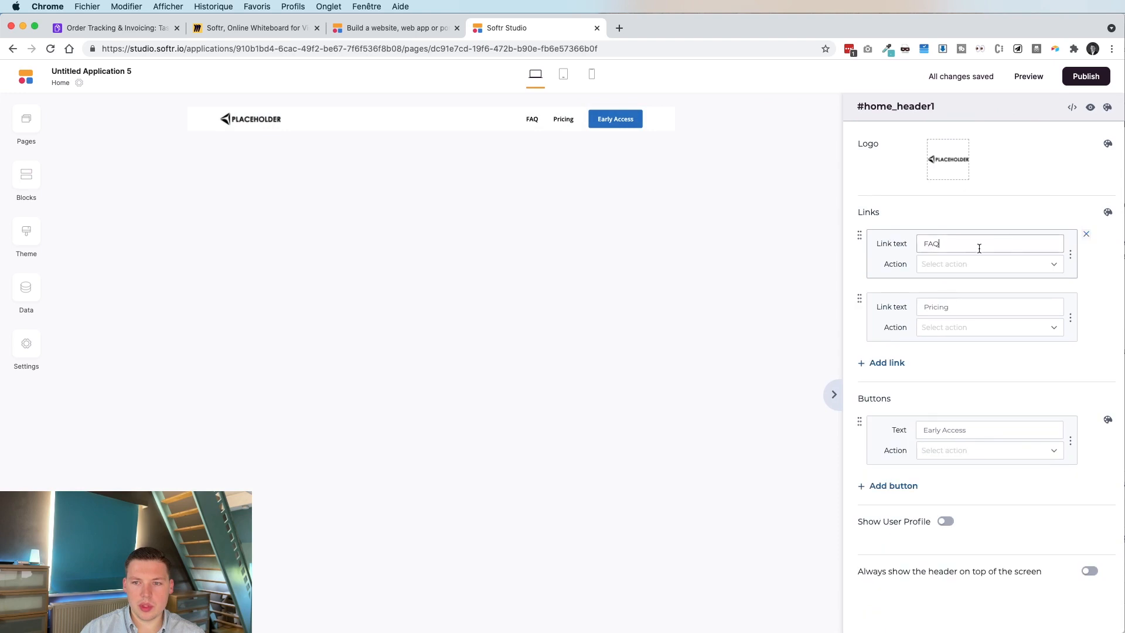
{"action": "double_click", "coordinate": [931, 244]}
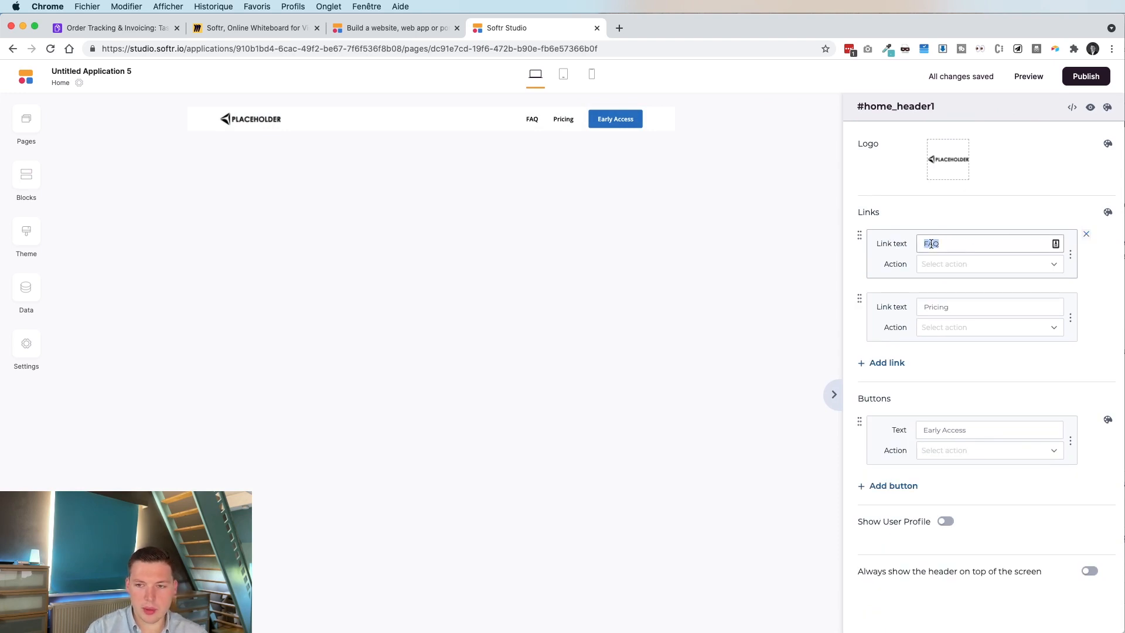
{"action": "type", "text": "Accueil"}
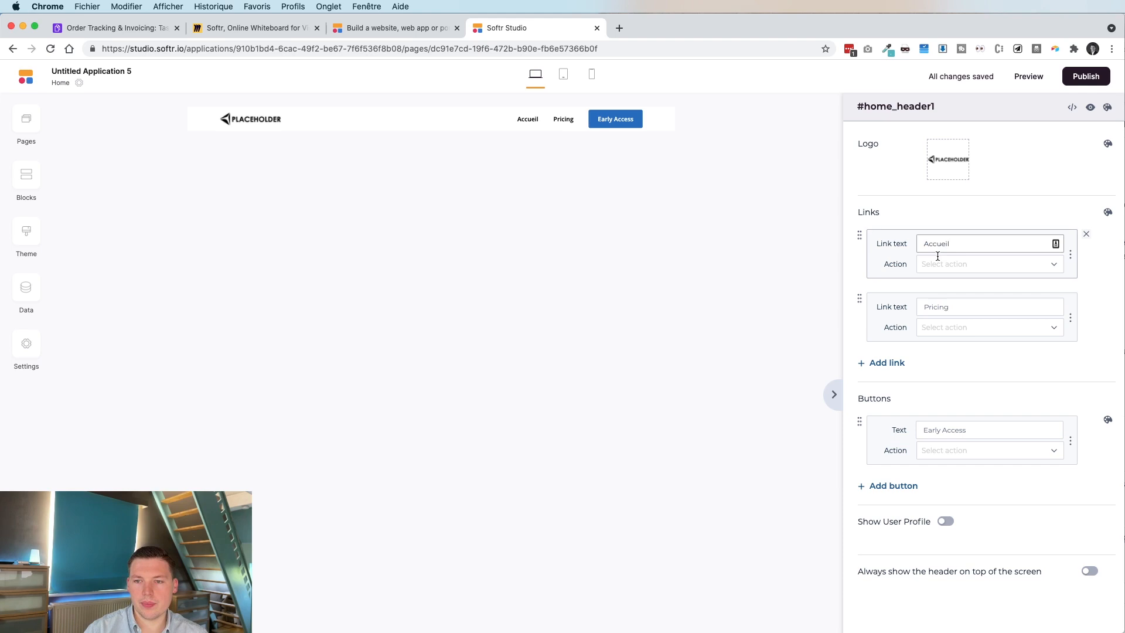
{"action": "double_click", "coordinate": [951, 304]}
{"action": "type", "text": "Mes projets"}
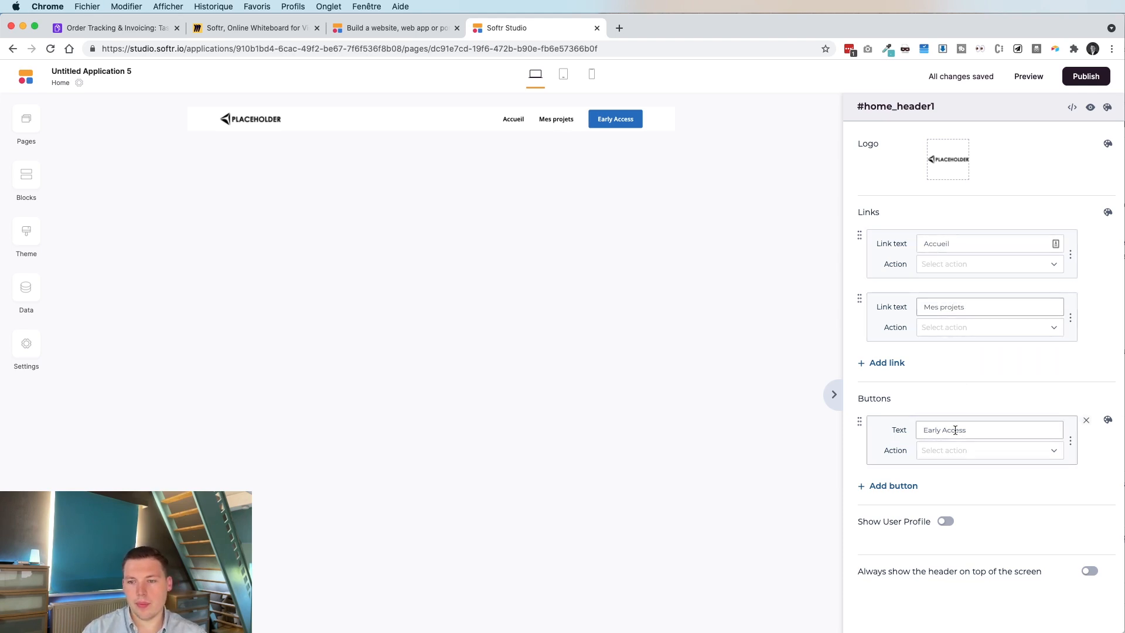
{"action": "left_click_drag", "start_coordinate": [965, 430], "coordinate": [922, 430]}
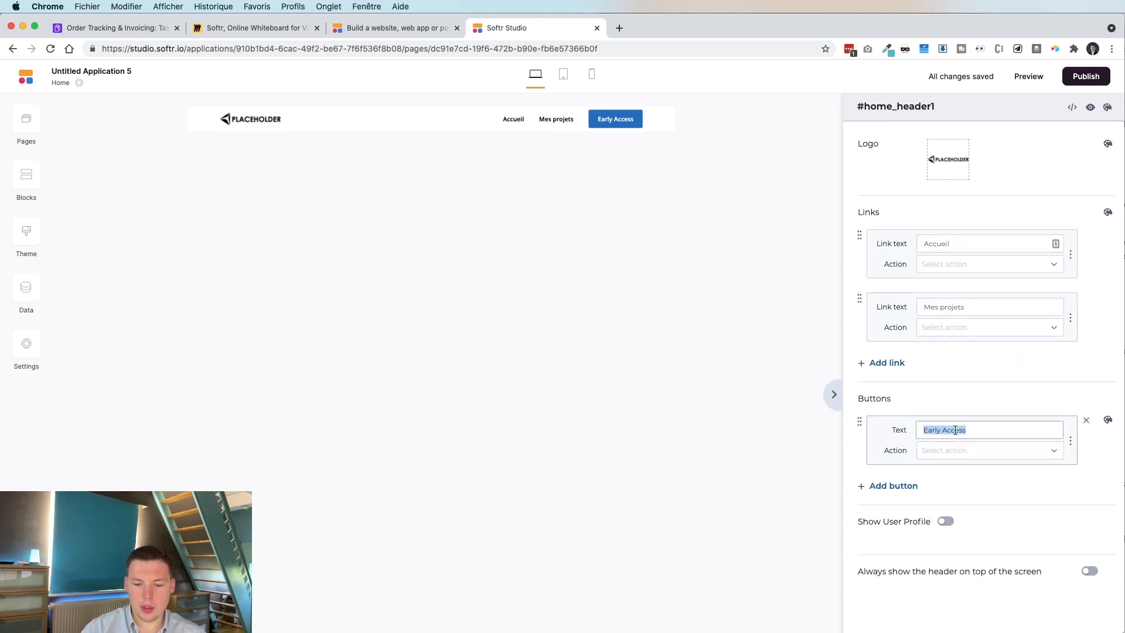
{"action": "type", "text": "Connexion"}
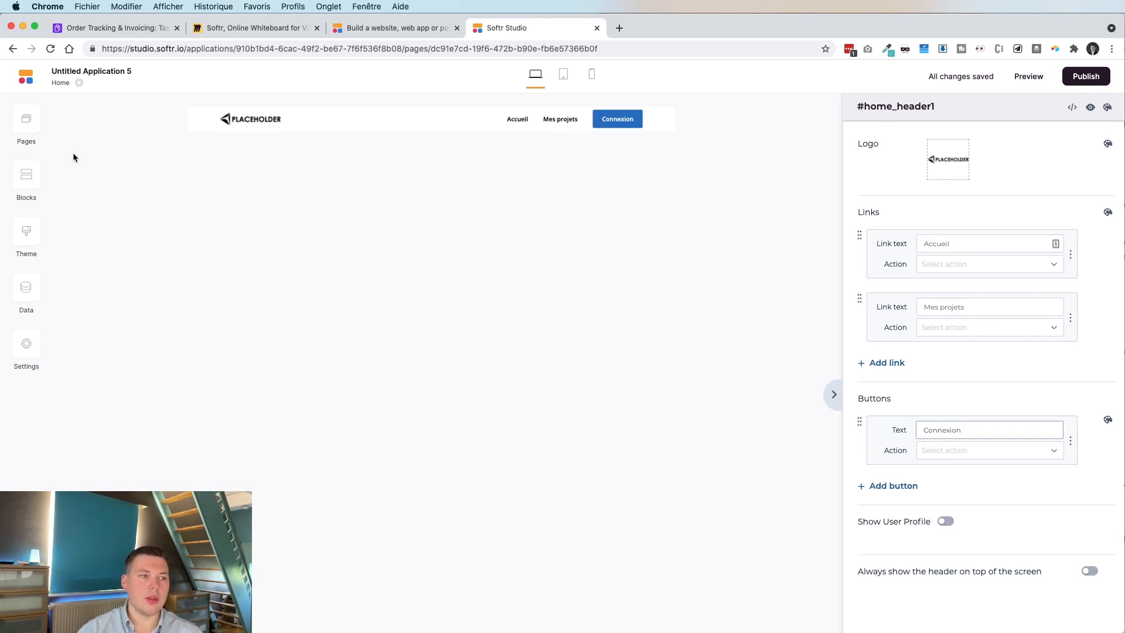
{"action": "left_click", "coordinate": [26, 174]}
Add a hero-with-call-to-action block titled 'Bienvenue sur notre portail client'.
{"action": "mouse_move", "coordinate": [108, 205]}
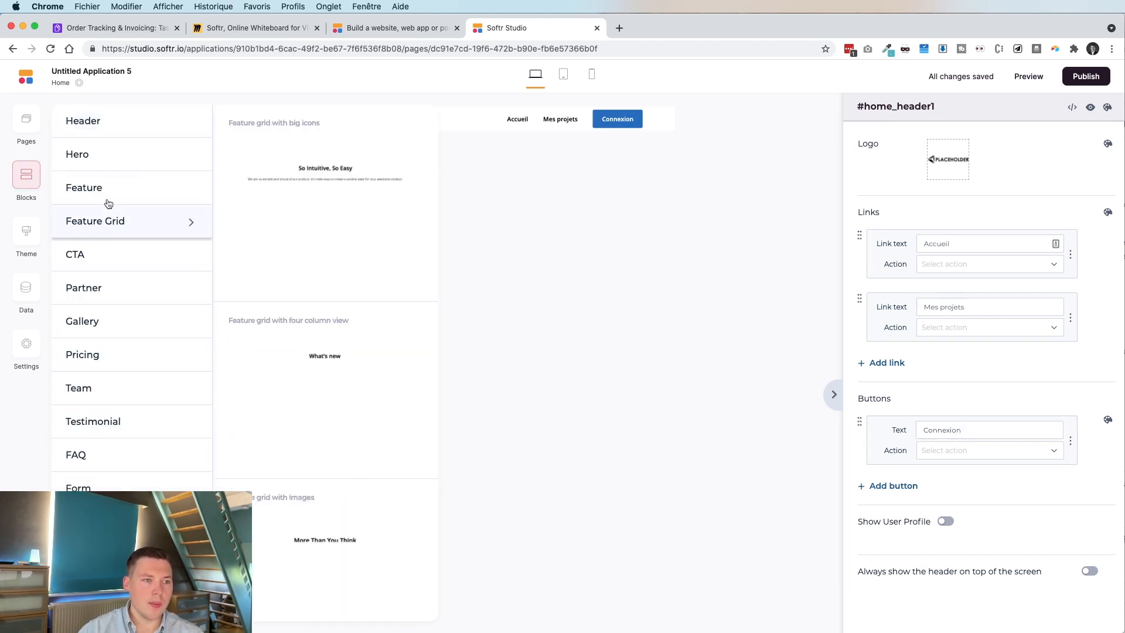
{"action": "mouse_move", "coordinate": [93, 156]}
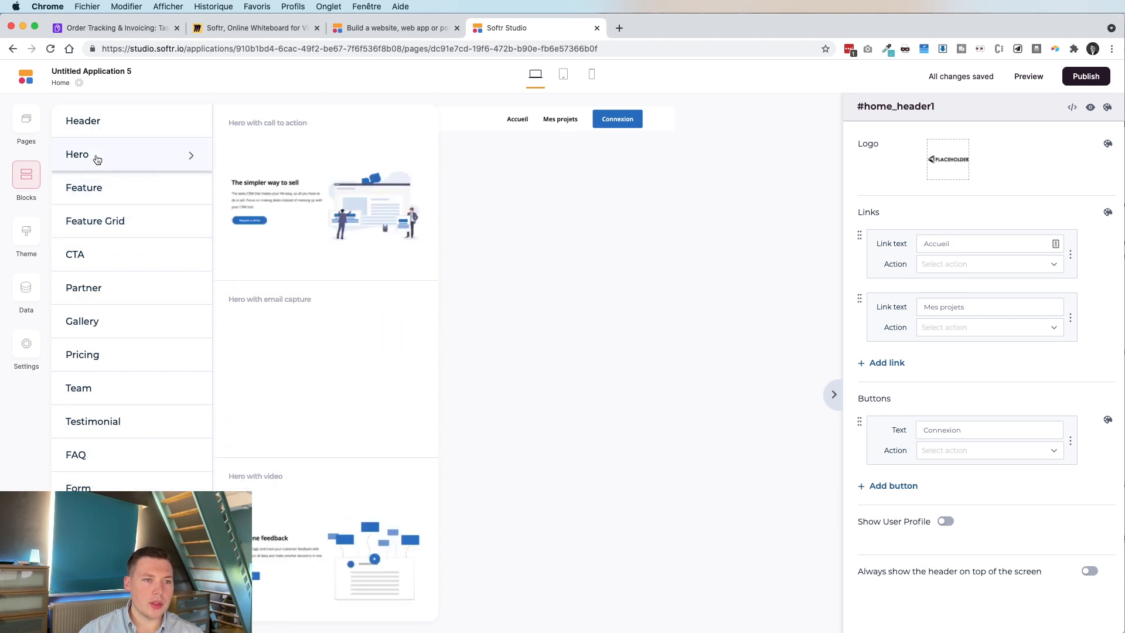
{"action": "left_click", "coordinate": [326, 214]}
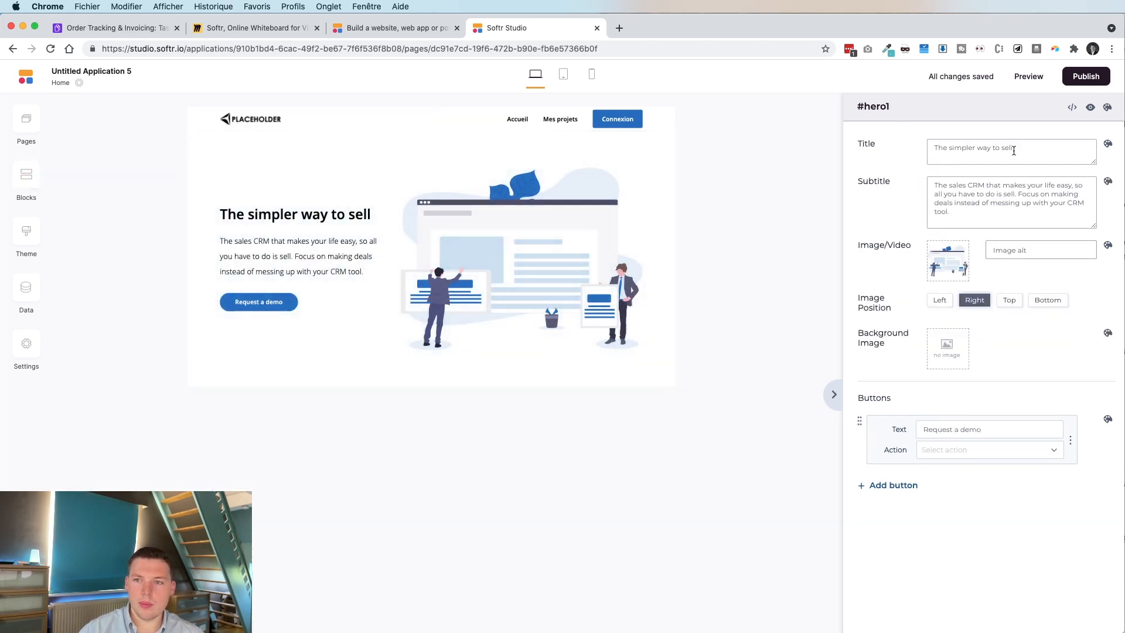
{"action": "triple_click", "coordinate": [1013, 150]}
{"action": "type", "text": "Bienvenue"}
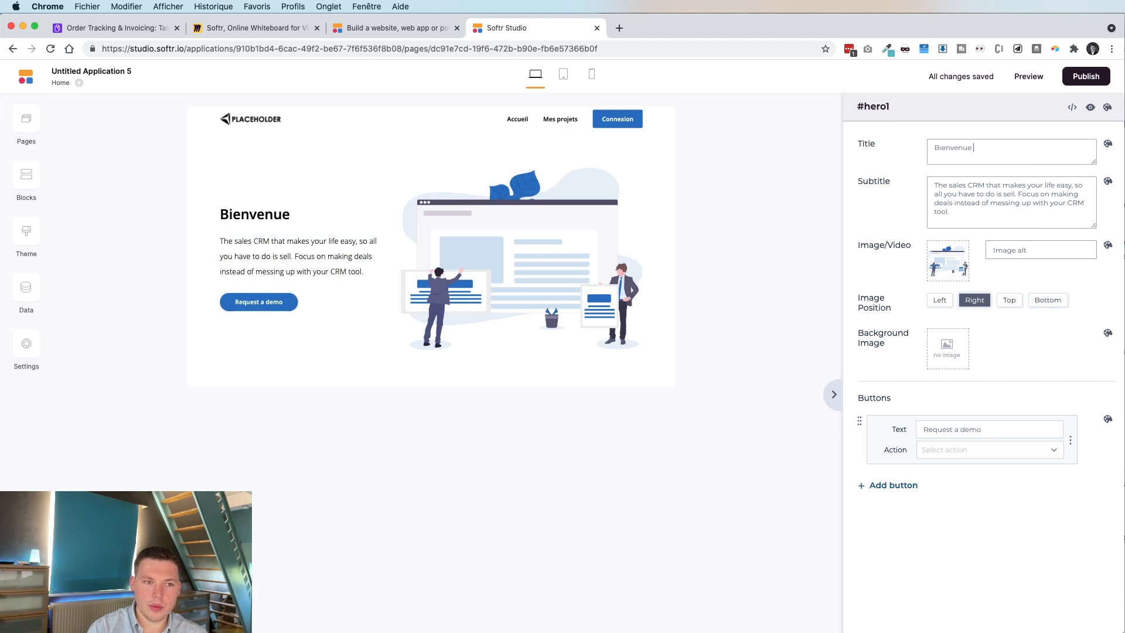
{"action": "type", "text": " sur notre por"}
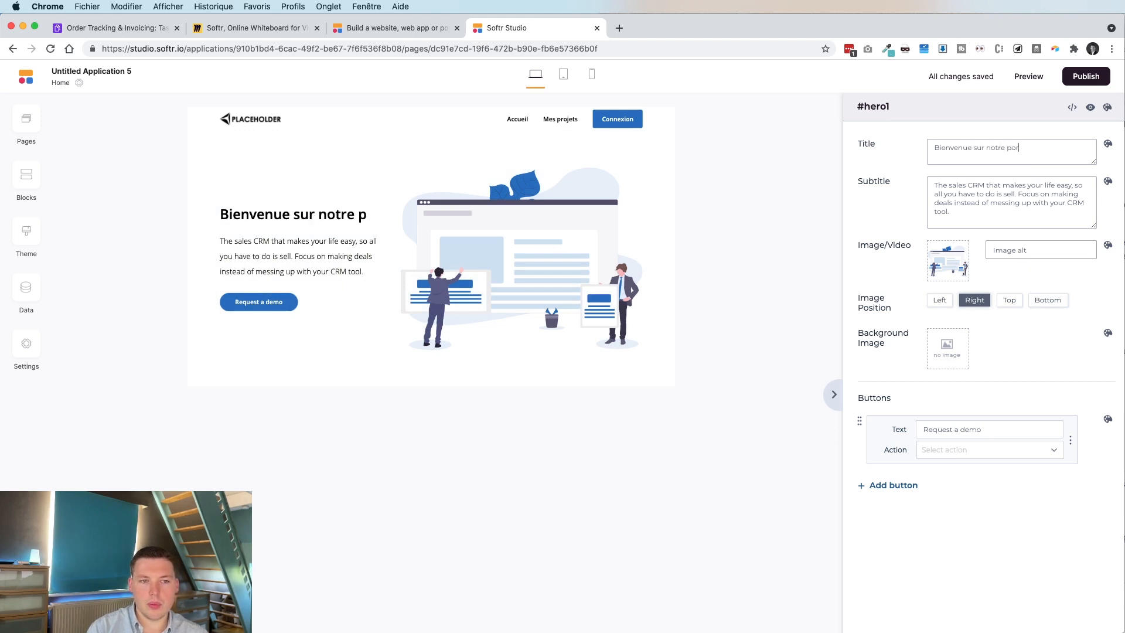
{"action": "type", "text": "tail client."}
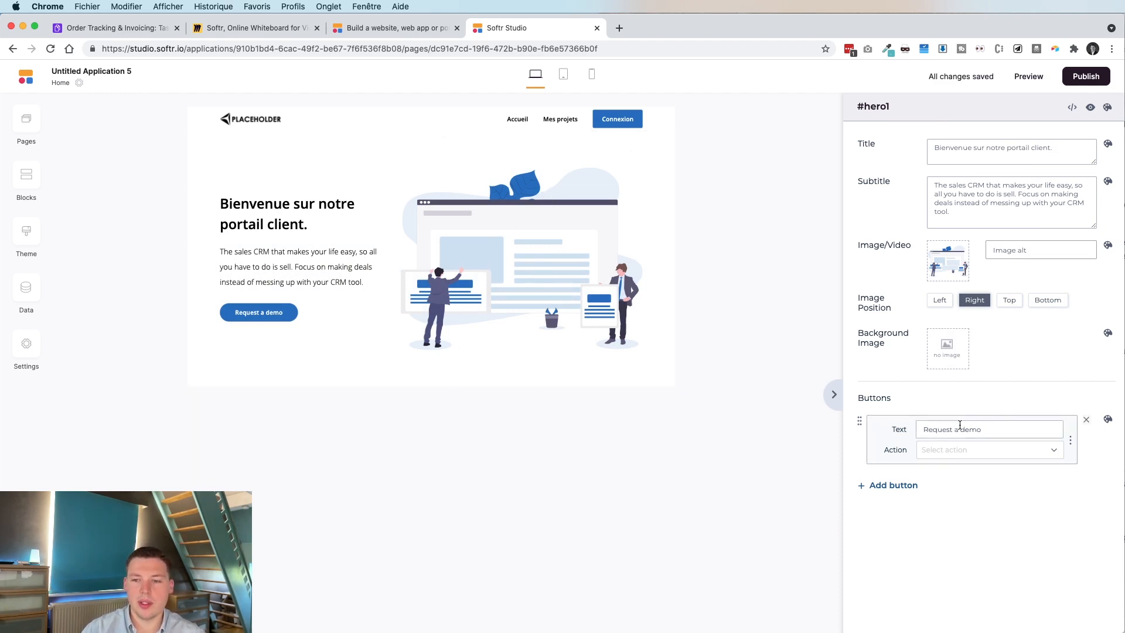
Change the hero button label from 'Request a demo' to 'Je me connecte'.
{"action": "double_click", "coordinate": [961, 429]}
{"action": "triple_click", "coordinate": [960, 429]}
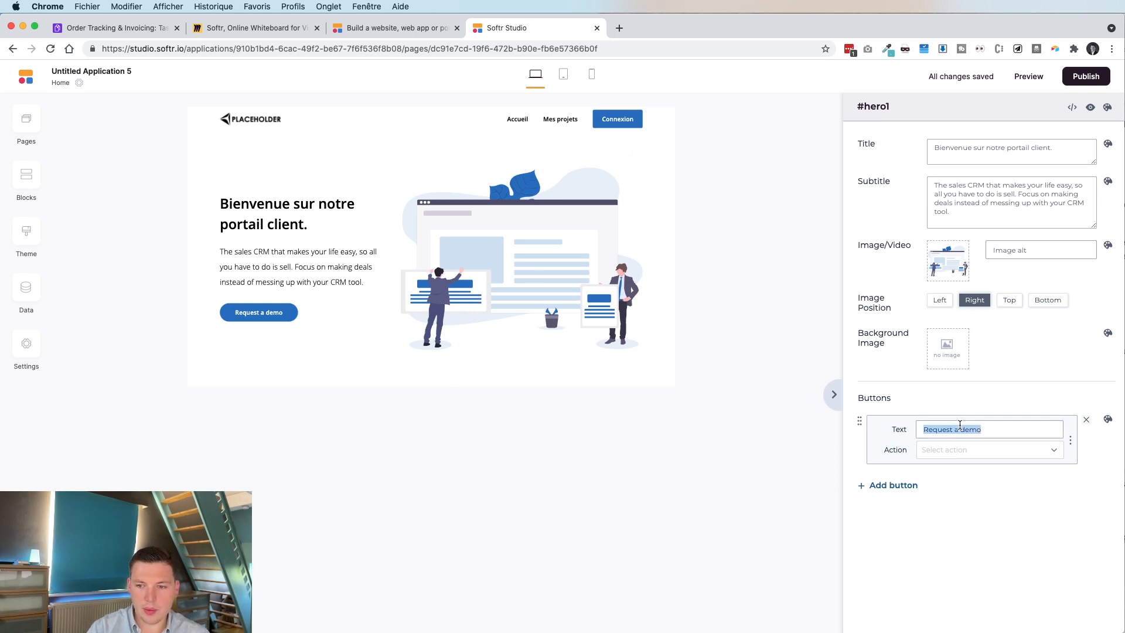
{"action": "type", "text": "J"}
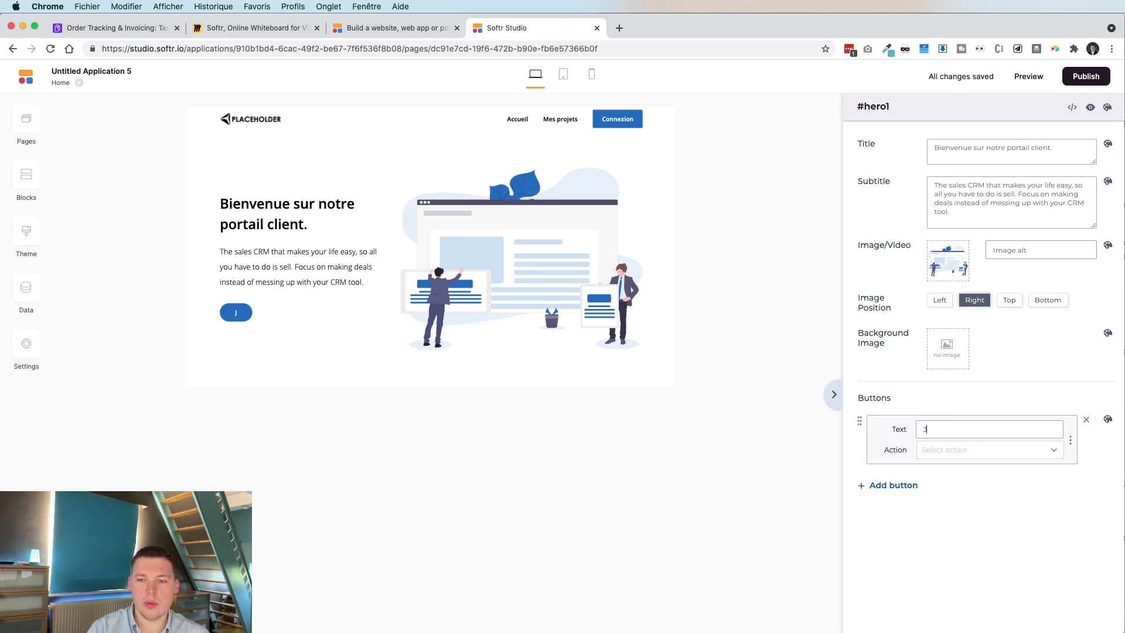
{"action": "type", "text": "e me connecte"}
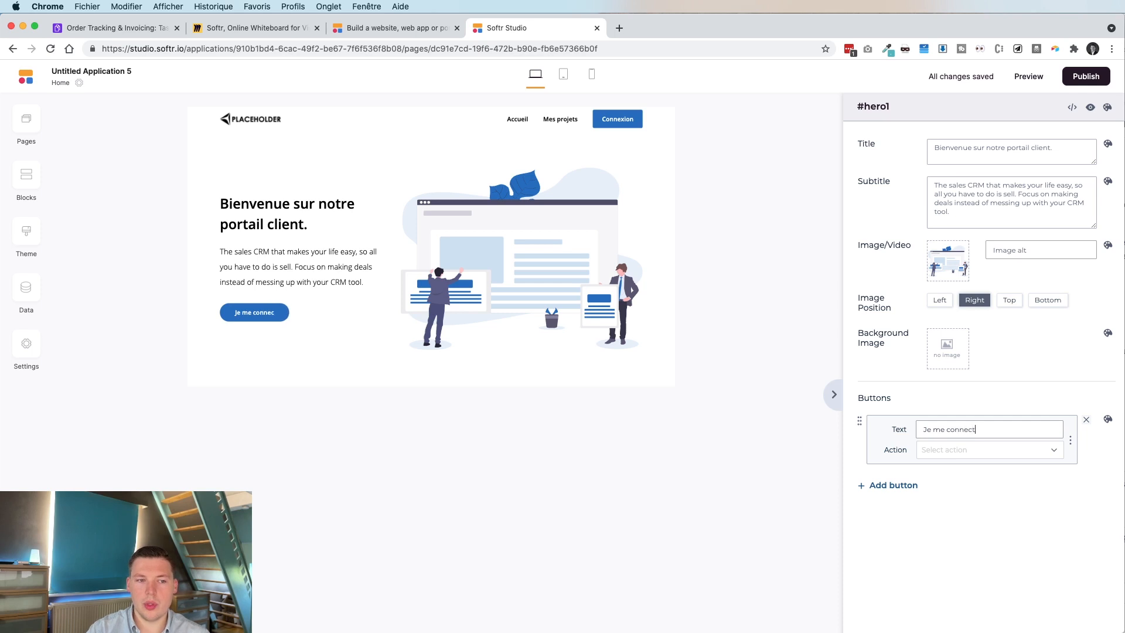
{"action": "left_click", "coordinate": [473, 458]}
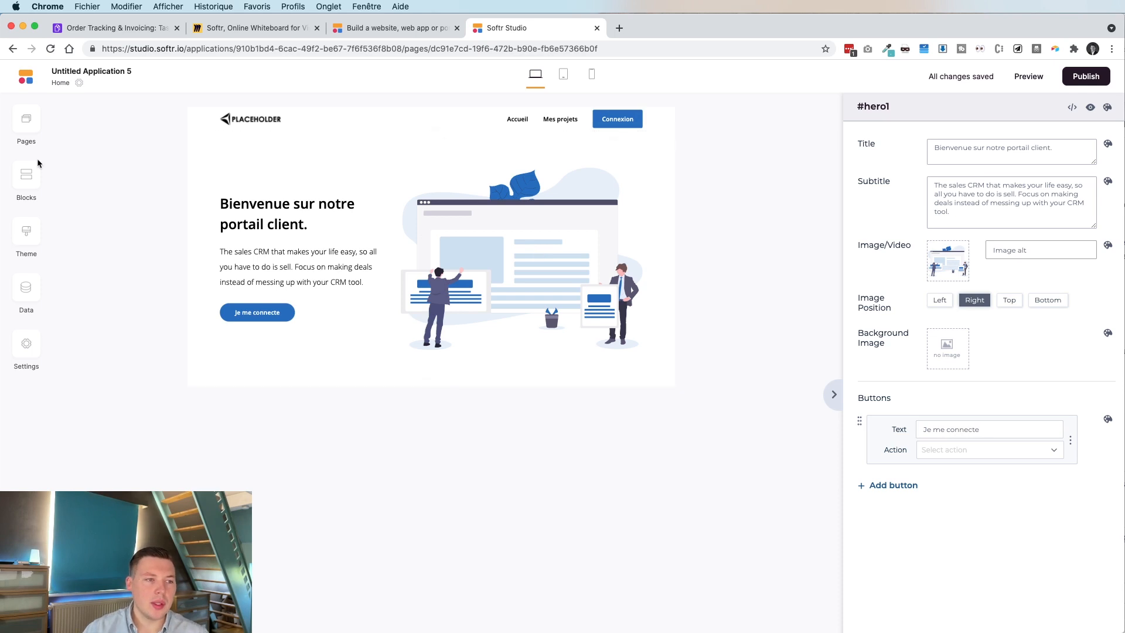
{"action": "left_click", "coordinate": [26, 176]}
Add the 'Footer with link groups and description' block from the Footer category.
{"action": "scroll", "coordinate": [76, 397], "scroll_direction": "down", "scroll_amount": 5}
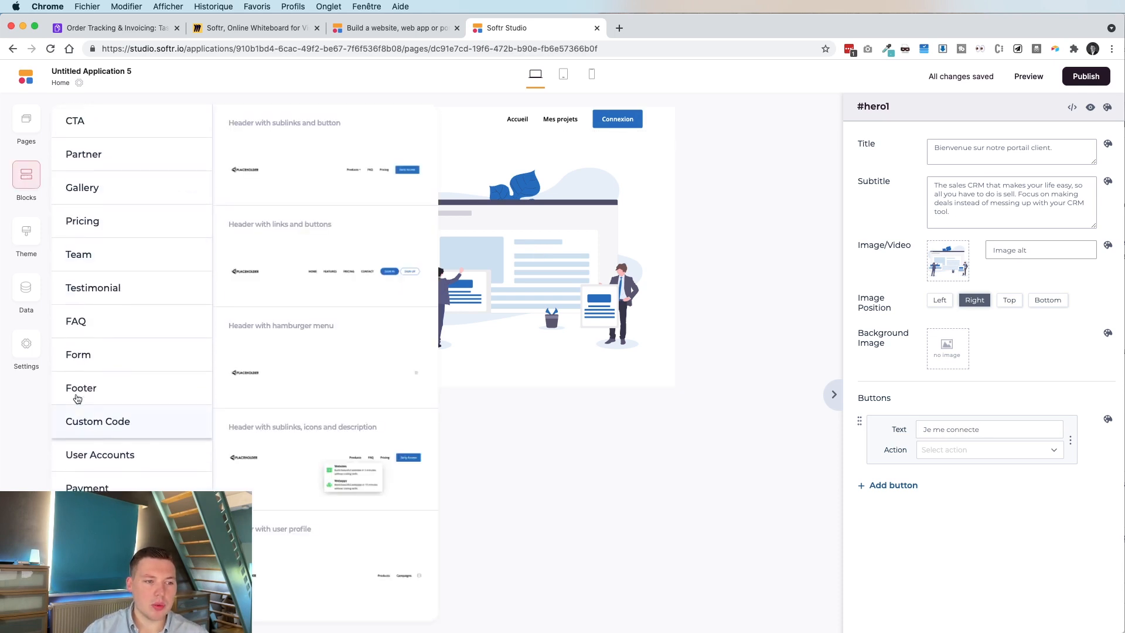
{"action": "left_click", "coordinate": [82, 387]}
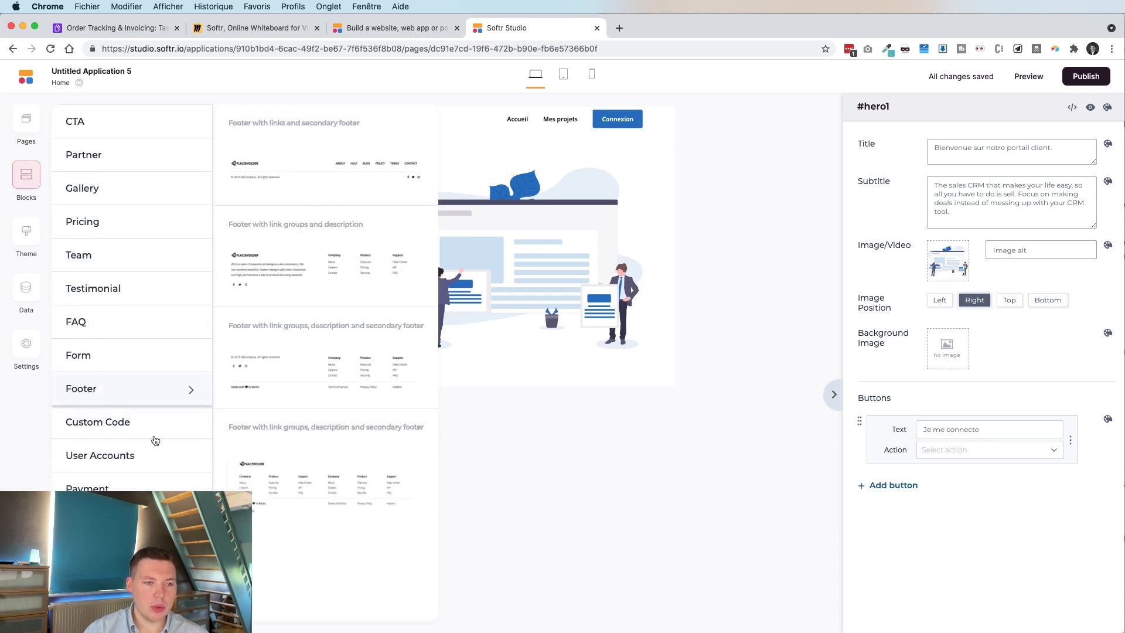
{"action": "left_click", "coordinate": [291, 258]}
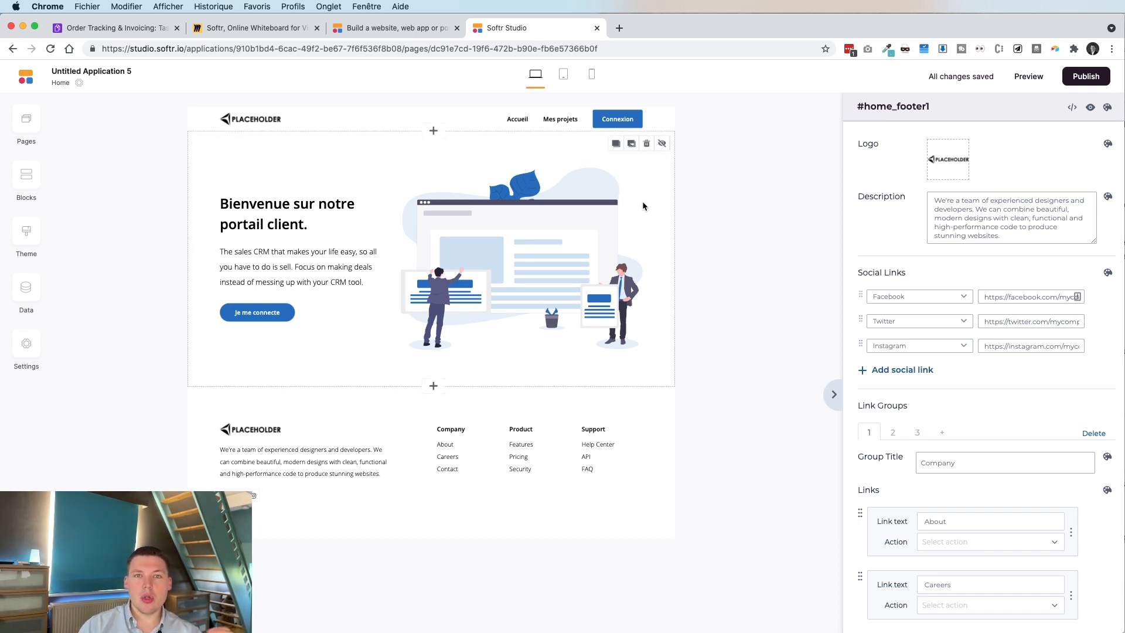
Create a new page named 'Connexion'.
{"action": "left_click", "coordinate": [26, 120]}
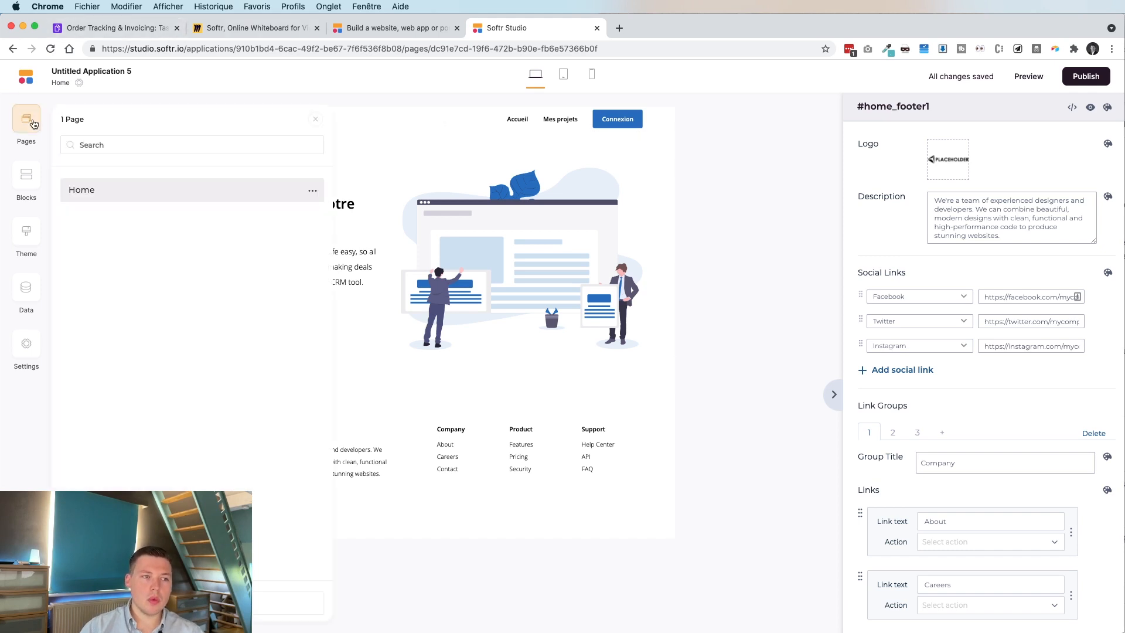
{"action": "left_click", "coordinate": [287, 603]}
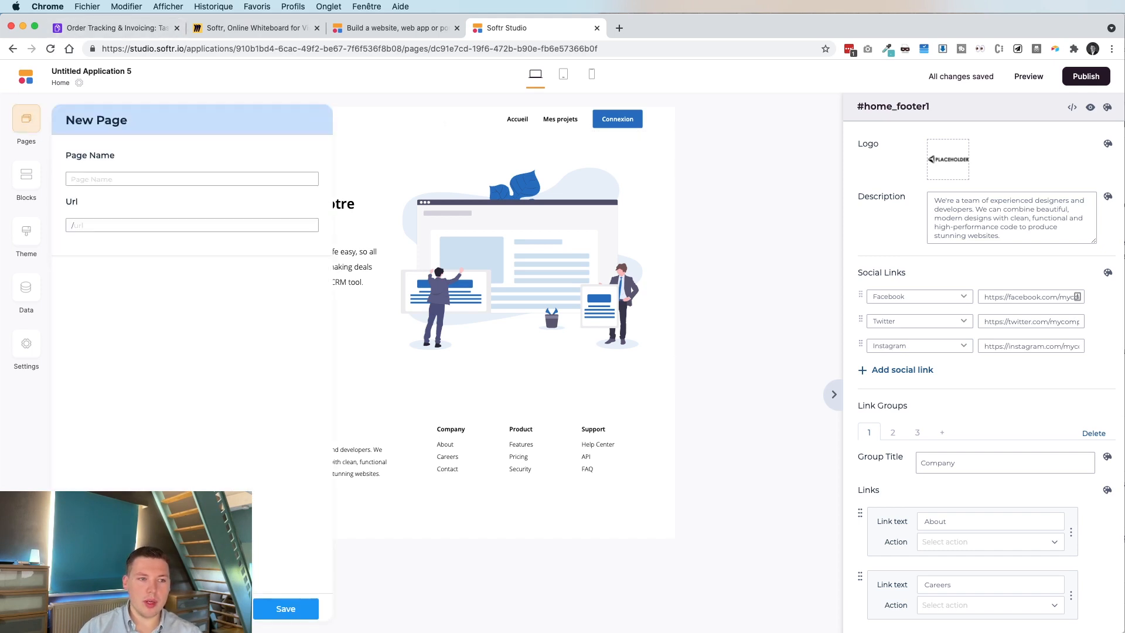
{"action": "left_click", "coordinate": [102, 180]}
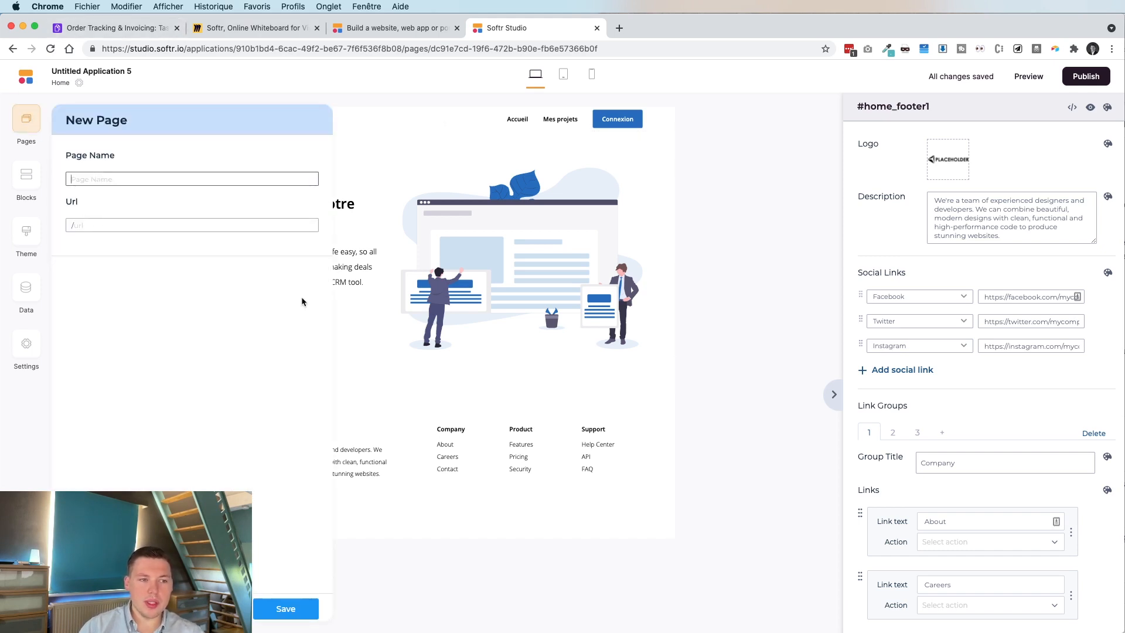
{"action": "type", "text": "Connexio"}
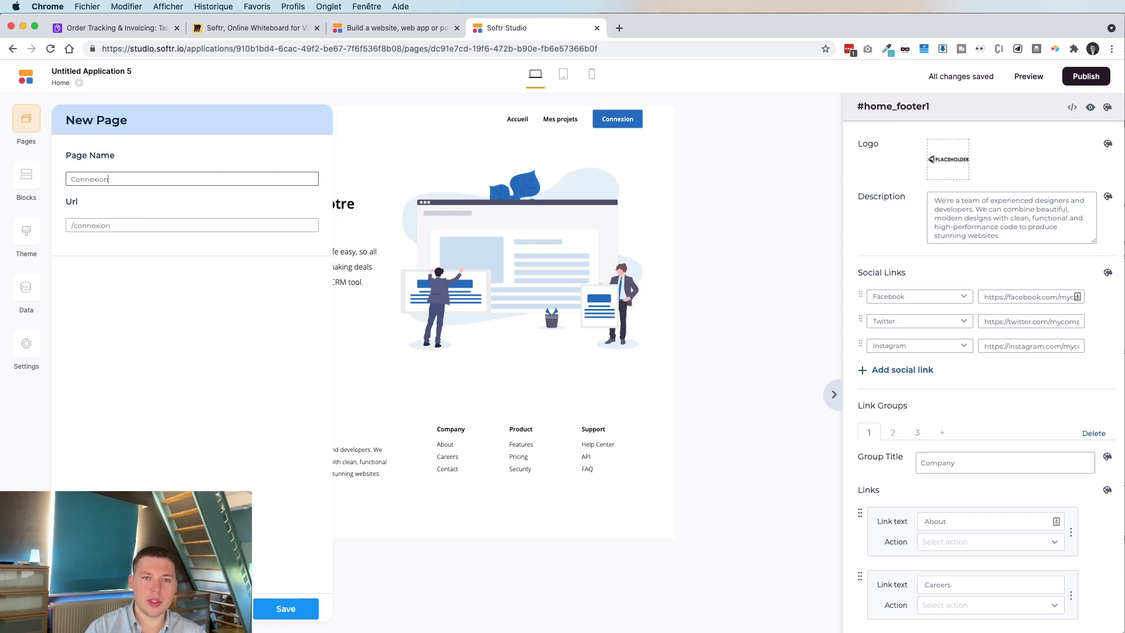
{"action": "type", "text": "n"}
{"action": "left_click", "coordinate": [290, 609]}
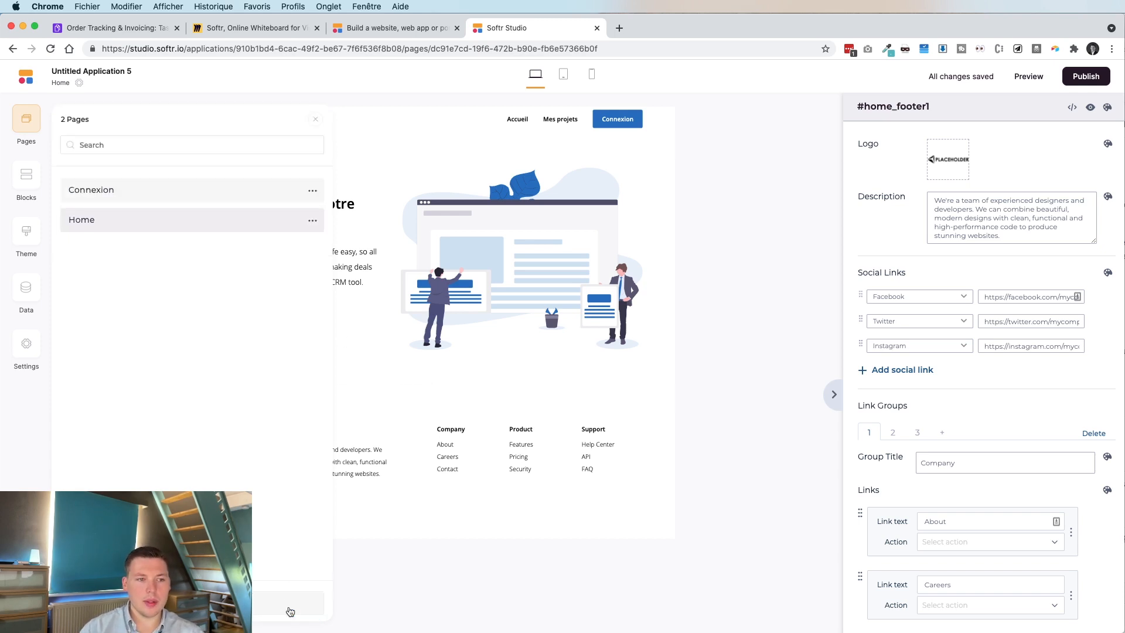
Switch to the Connexion page, which holds only the shared header and footer.
{"action": "left_click", "coordinate": [275, 219]}
{"action": "left_click", "coordinate": [315, 220]}
{"action": "left_click", "coordinate": [26, 123]}
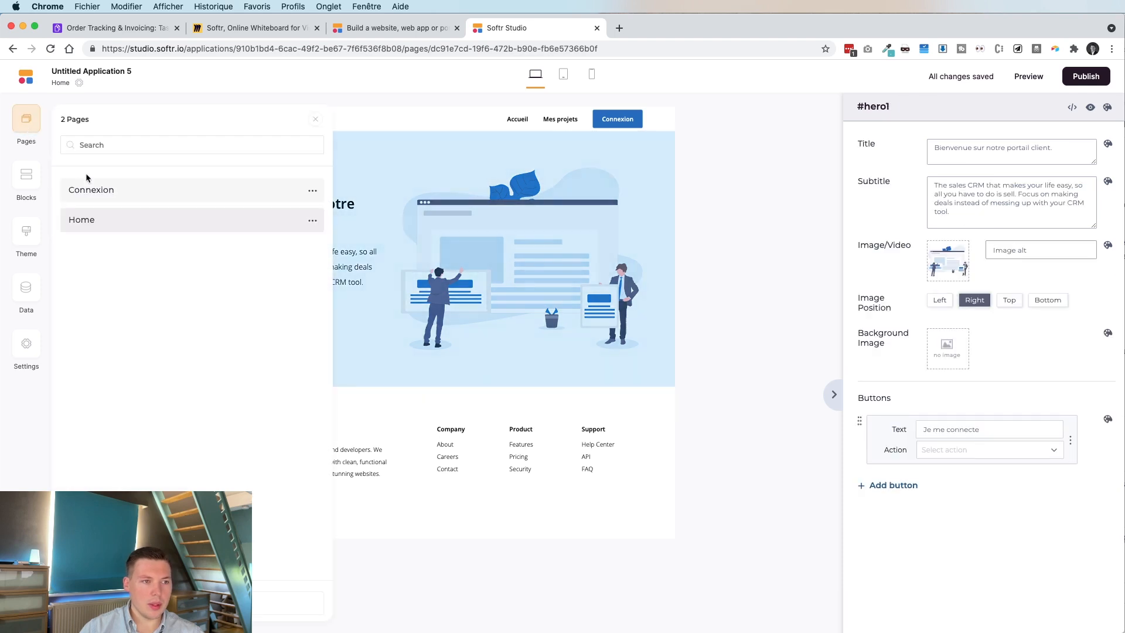
{"action": "left_click", "coordinate": [99, 196]}
{"action": "left_click", "coordinate": [24, 177]}
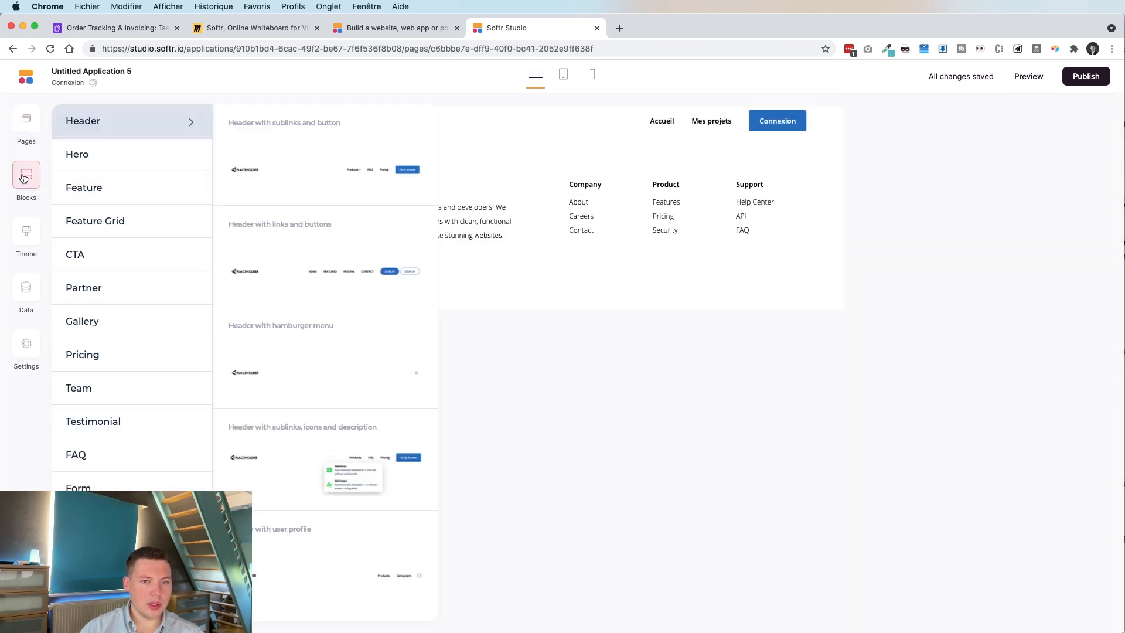
{"action": "left_click", "coordinate": [841, 387]}
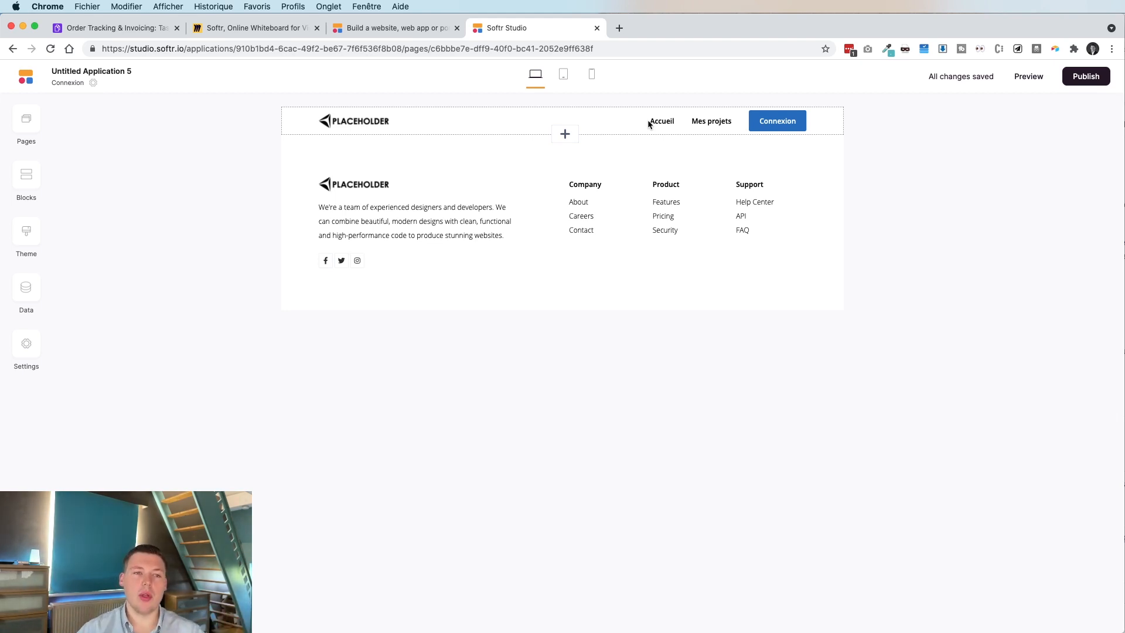
Browse the block library's Hero, Feature, CTA, Partner logo and Pricing designs.
{"action": "left_click", "coordinate": [33, 178]}
{"action": "left_click", "coordinate": [22, 128]}
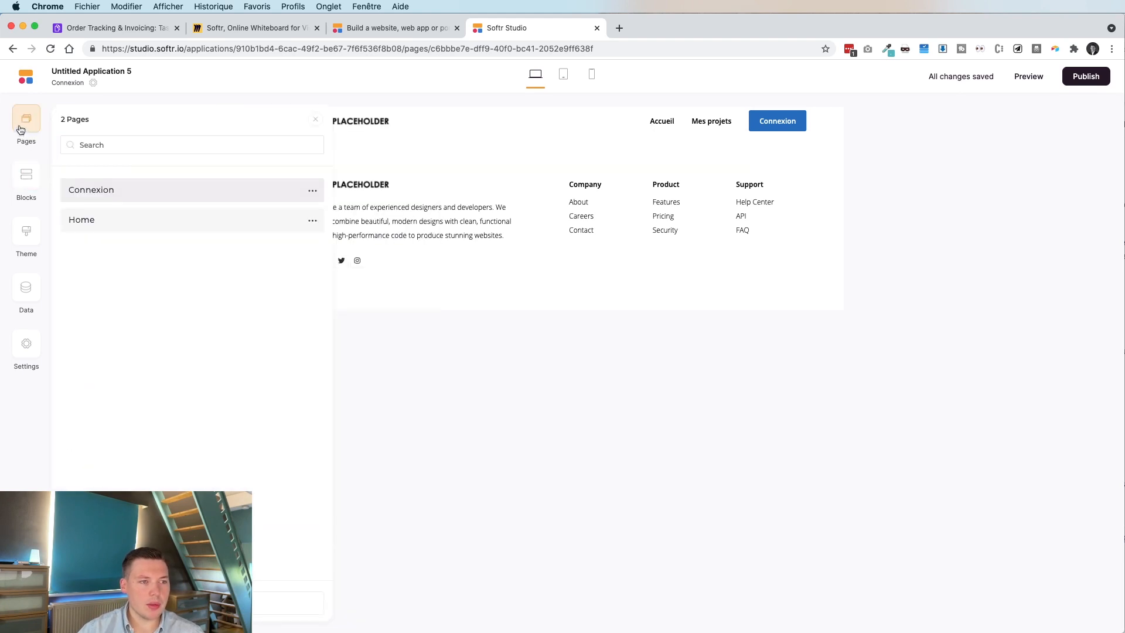
{"action": "left_click", "coordinate": [33, 178]}
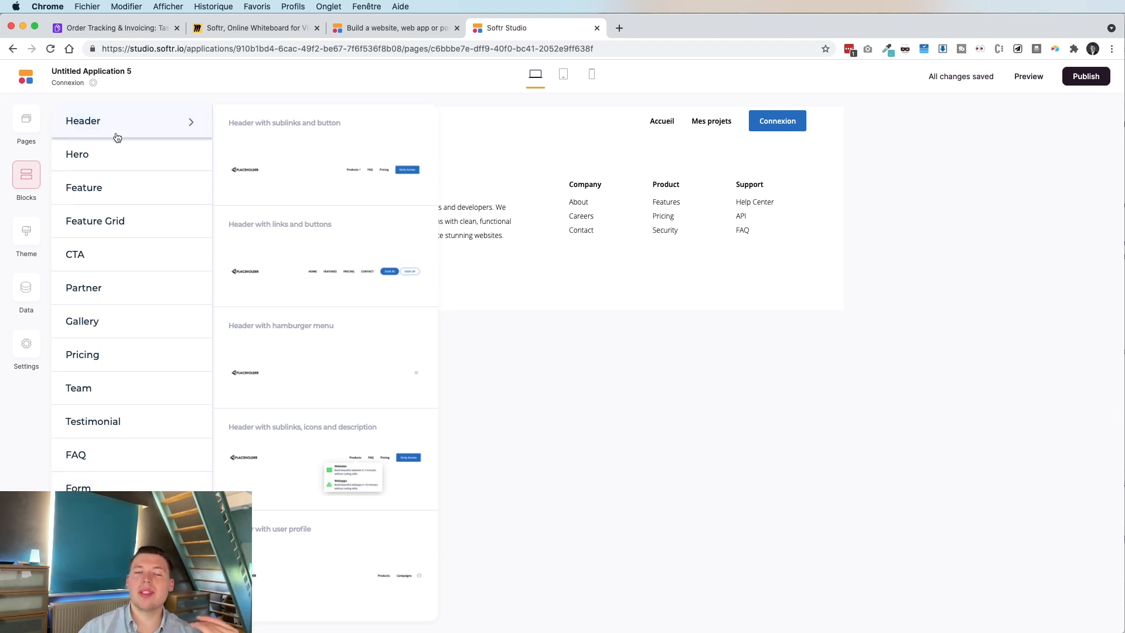
{"action": "scroll", "coordinate": [114, 153], "scroll_direction": "down", "scroll_amount": 1}
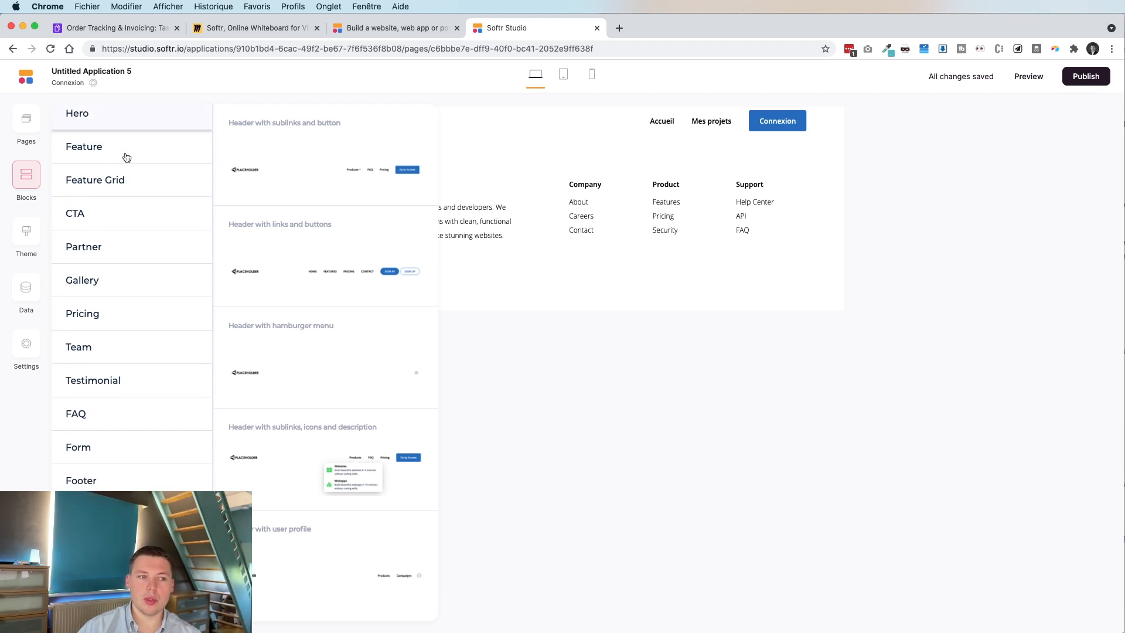
{"action": "scroll", "coordinate": [123, 156], "scroll_direction": "up", "scroll_amount": 2}
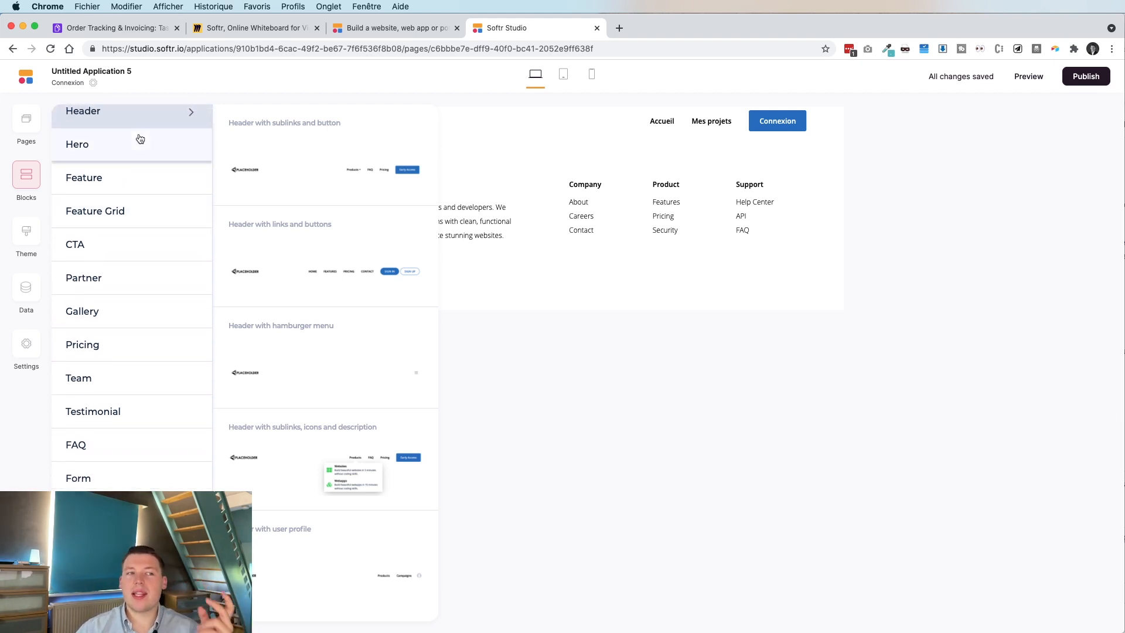
{"action": "left_click", "coordinate": [118, 157]}
{"action": "left_click", "coordinate": [118, 182]}
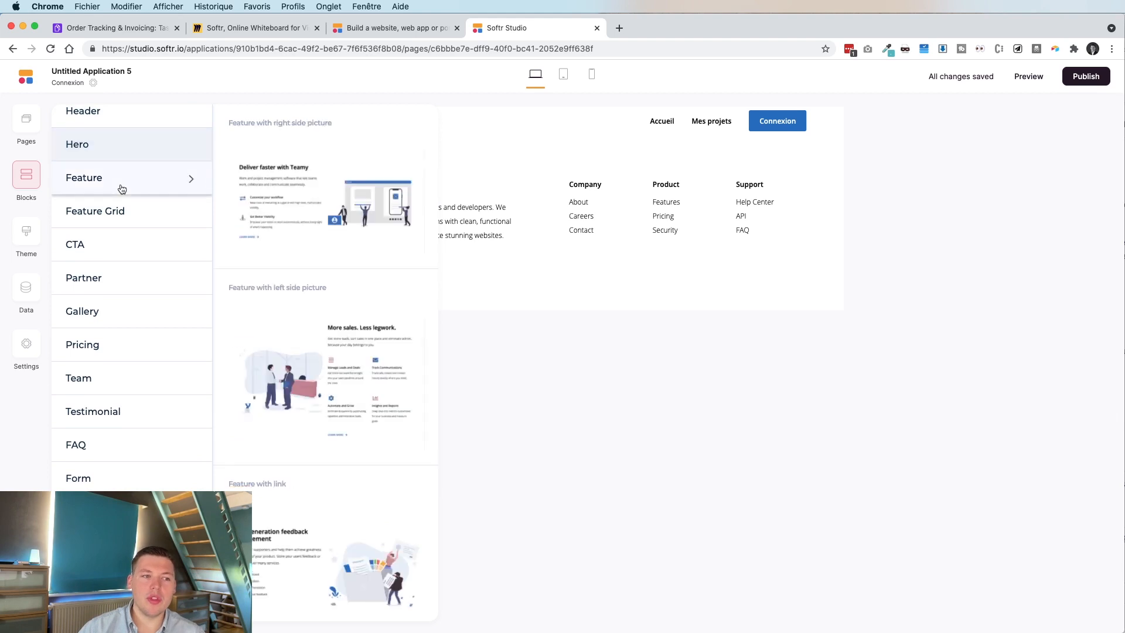
{"action": "left_click", "coordinate": [118, 240]}
{"action": "scroll", "coordinate": [119, 236], "scroll_direction": "down", "scroll_amount": 1}
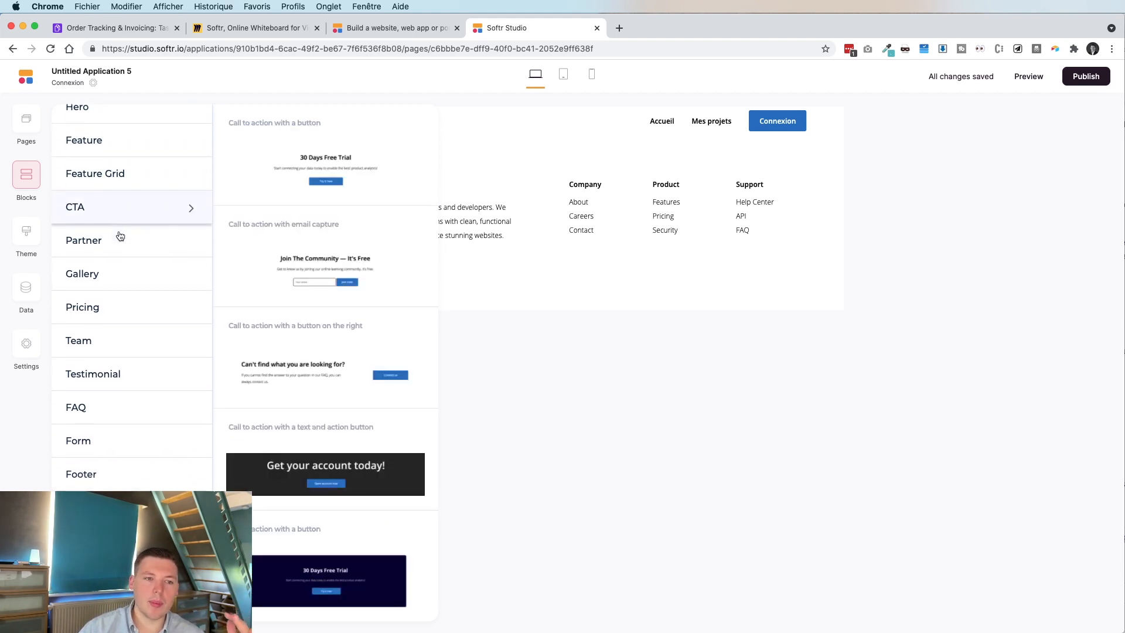
{"action": "left_click", "coordinate": [88, 232]}
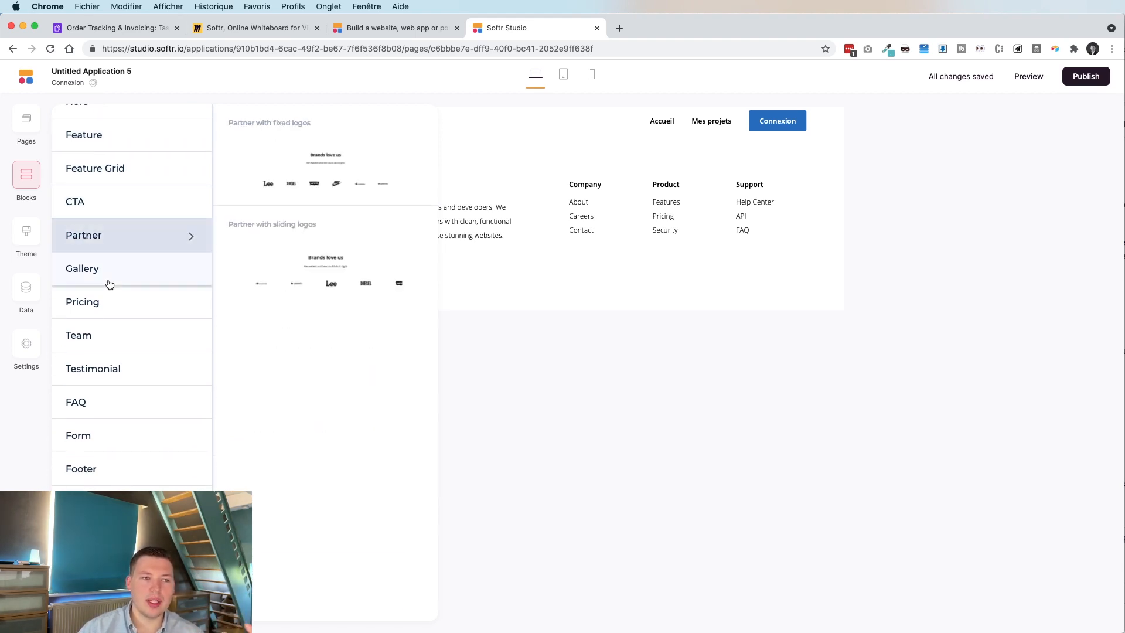
{"action": "left_click", "coordinate": [121, 311]}
Add the User Accounts 'Sign in' form block to the Connexion page.
{"action": "scroll", "coordinate": [122, 314], "scroll_direction": "down", "scroll_amount": 1}
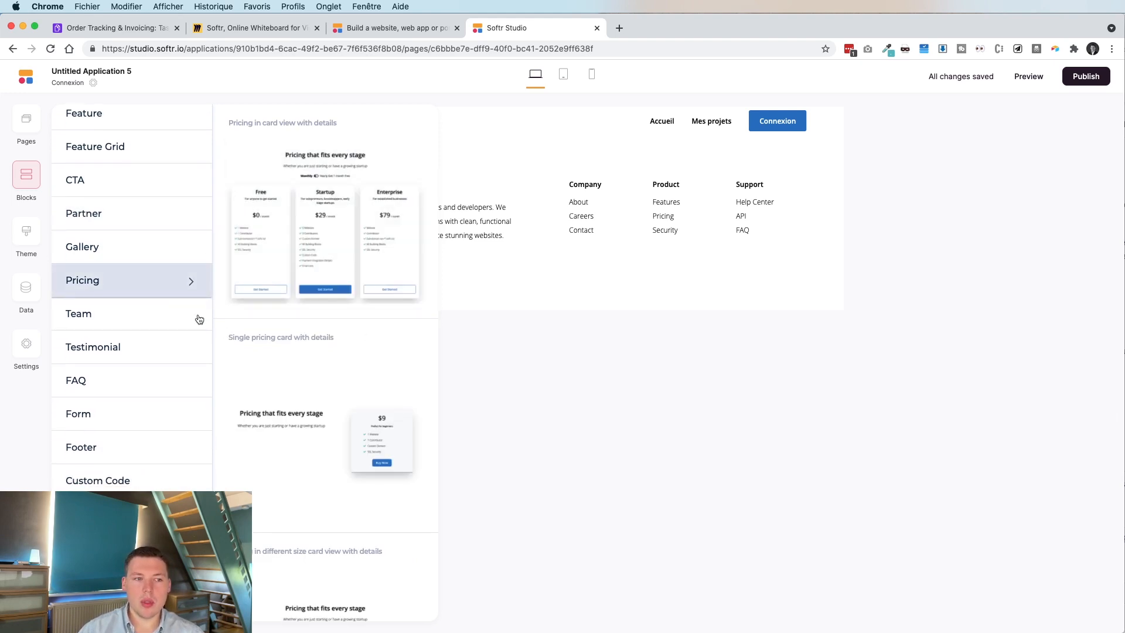
{"action": "left_click", "coordinate": [126, 317]}
{"action": "left_click", "coordinate": [121, 360]}
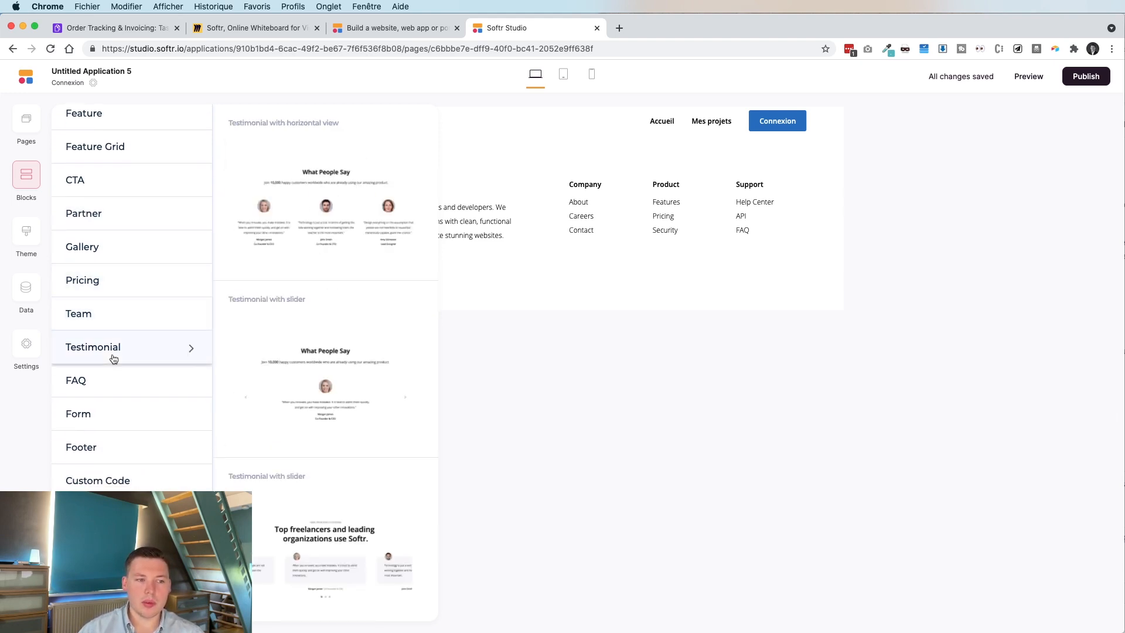
{"action": "scroll", "coordinate": [147, 459], "scroll_direction": "down", "scroll_amount": 3}
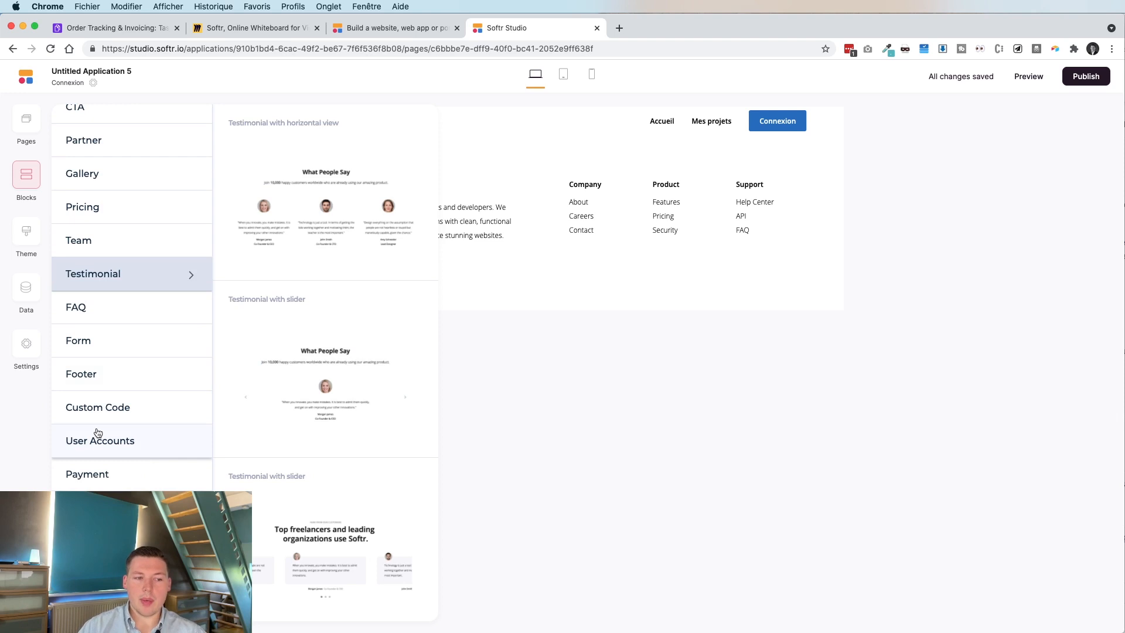
{"action": "mouse_move", "coordinate": [98, 433]}
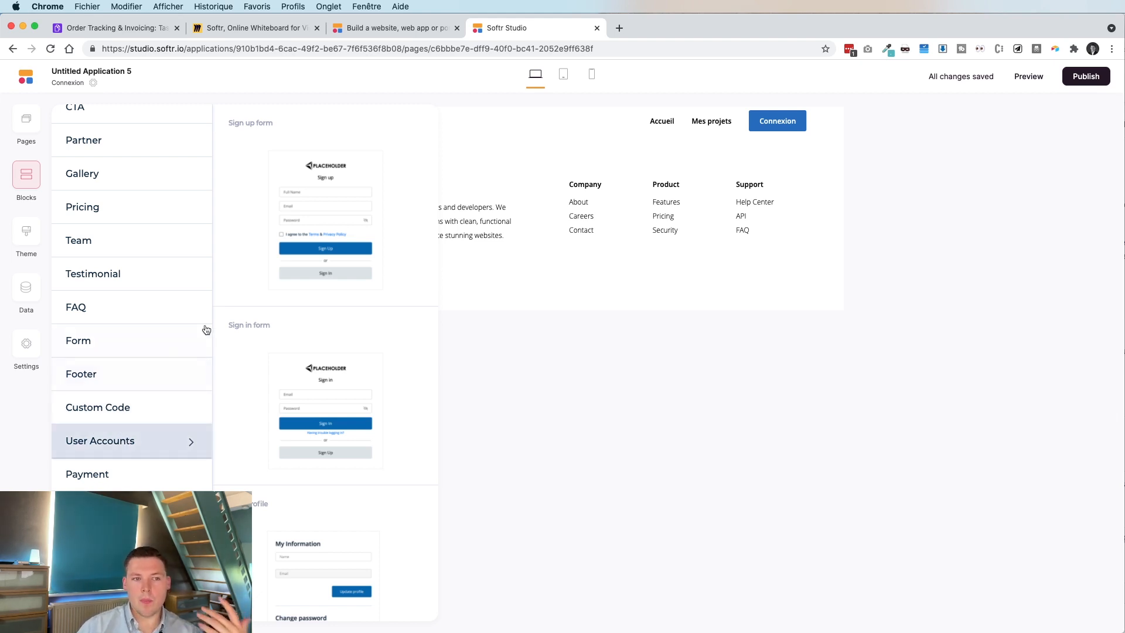
{"action": "mouse_move", "coordinate": [283, 377]}
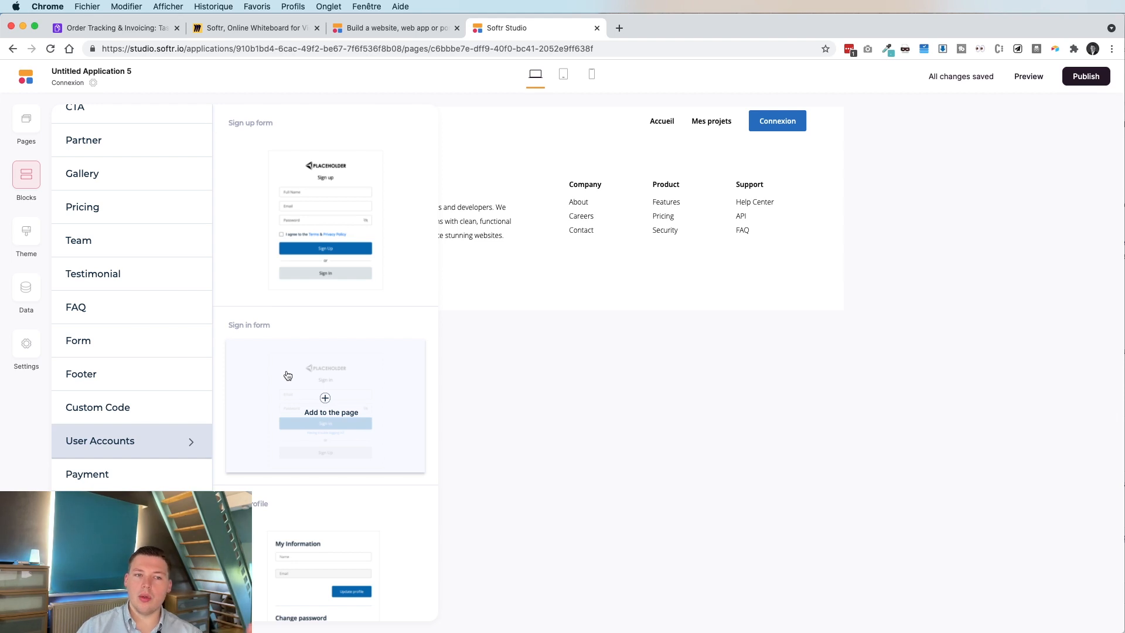
{"action": "left_click", "coordinate": [326, 398]}
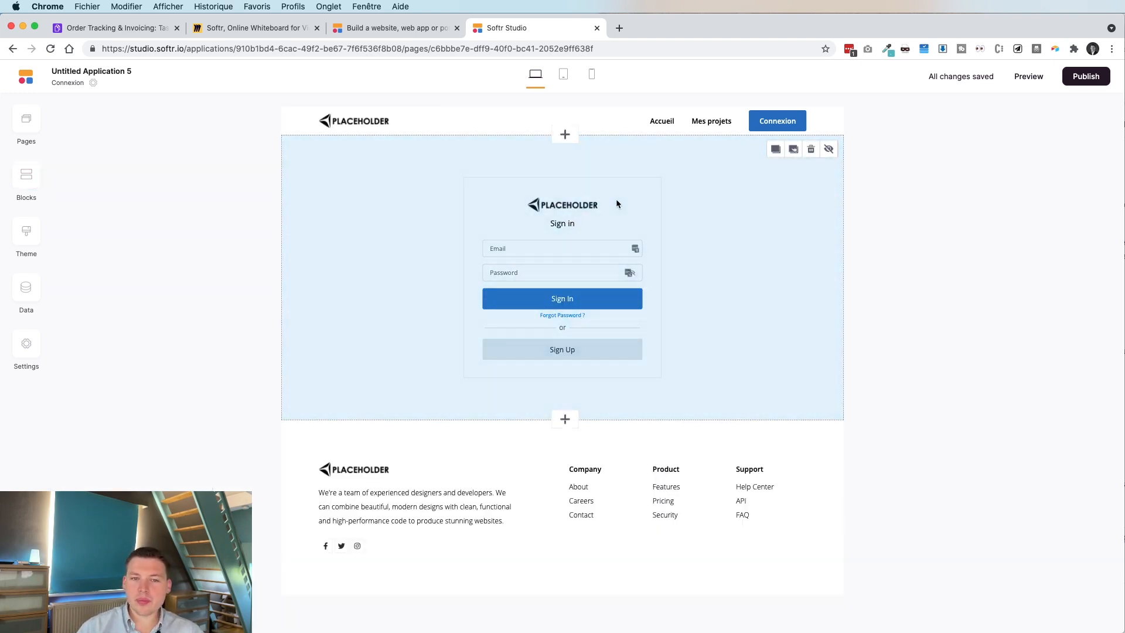
Review the #user-accounts1 settings: Show Sign Up enabled, Home as page after sign in.
{"action": "left_click", "coordinate": [567, 220]}
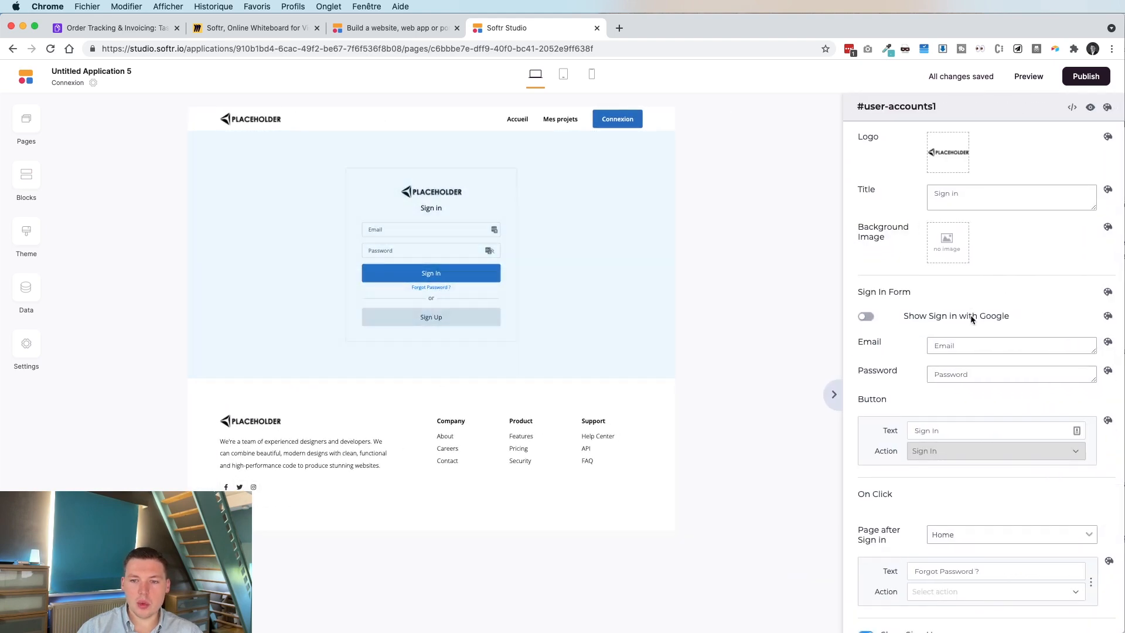
{"action": "scroll", "coordinate": [972, 316], "scroll_direction": "down", "scroll_amount": 3}
{"action": "scroll", "coordinate": [1097, 369], "scroll_direction": "down", "scroll_amount": 4}
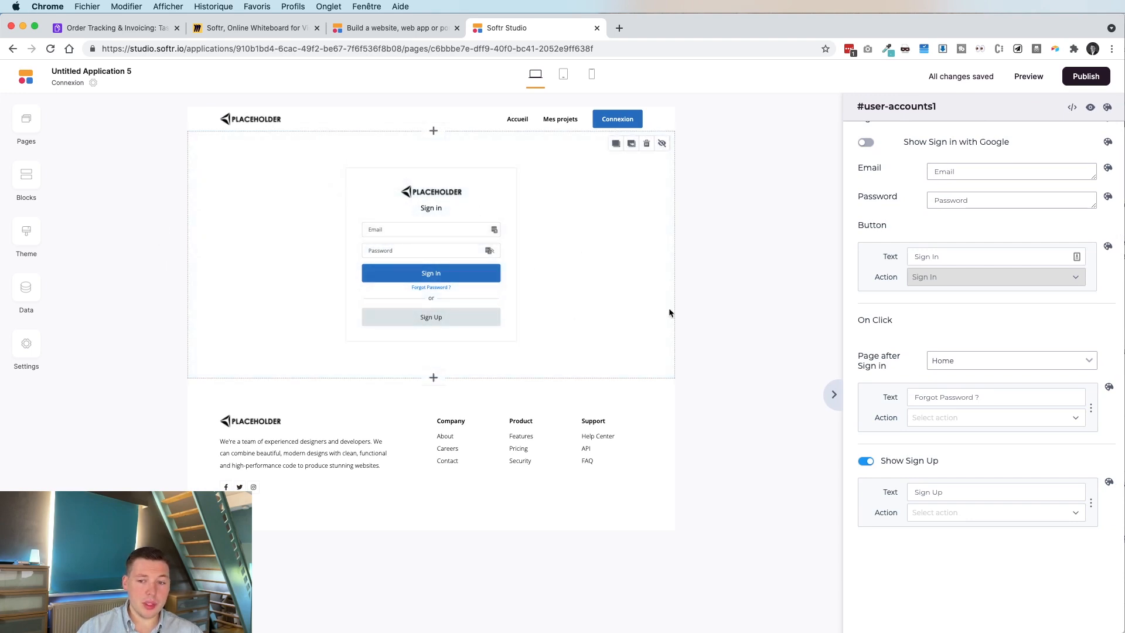
{"action": "scroll", "coordinate": [1000, 289], "scroll_direction": "up", "scroll_amount": 5}
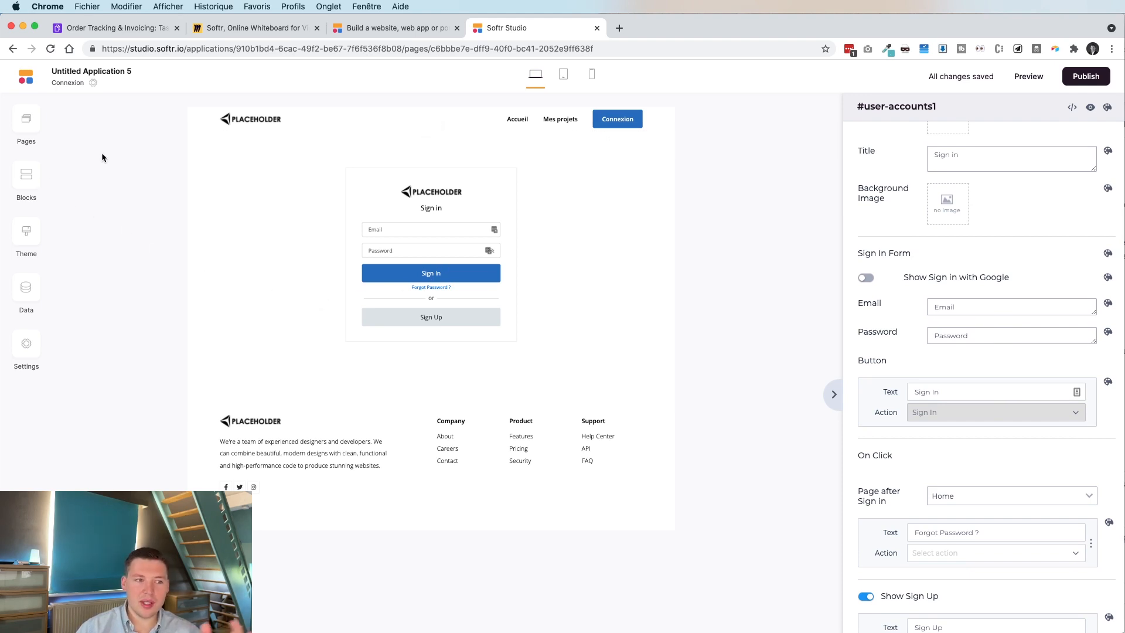
Create a new page named 'Mes projets' and open it for editing.
{"action": "left_click", "coordinate": [25, 120]}
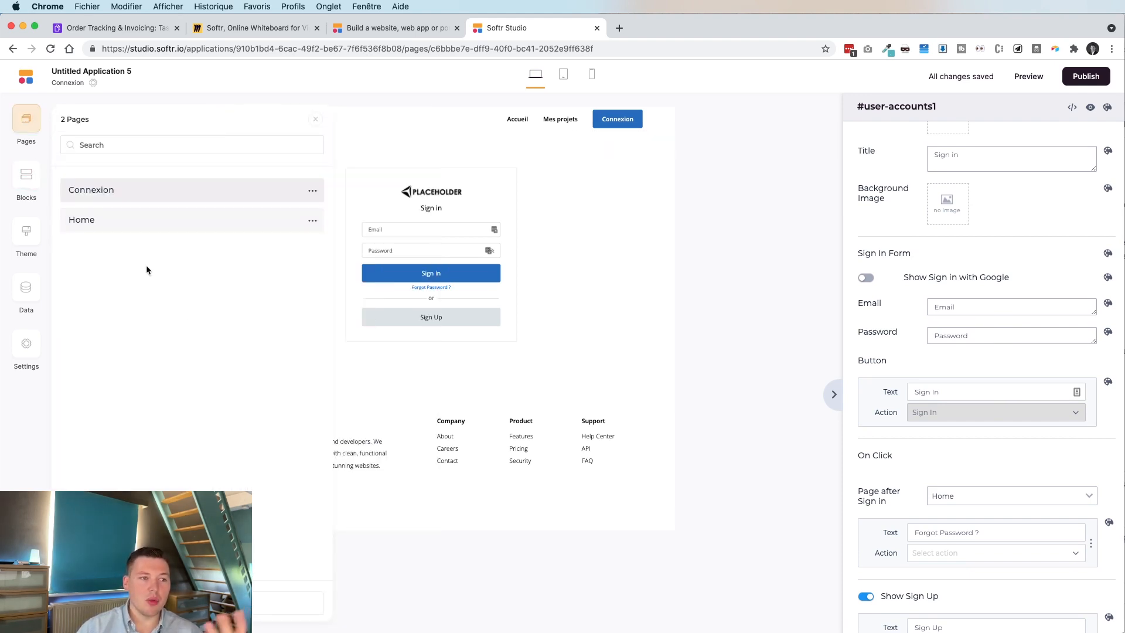
{"action": "left_click", "coordinate": [288, 603]}
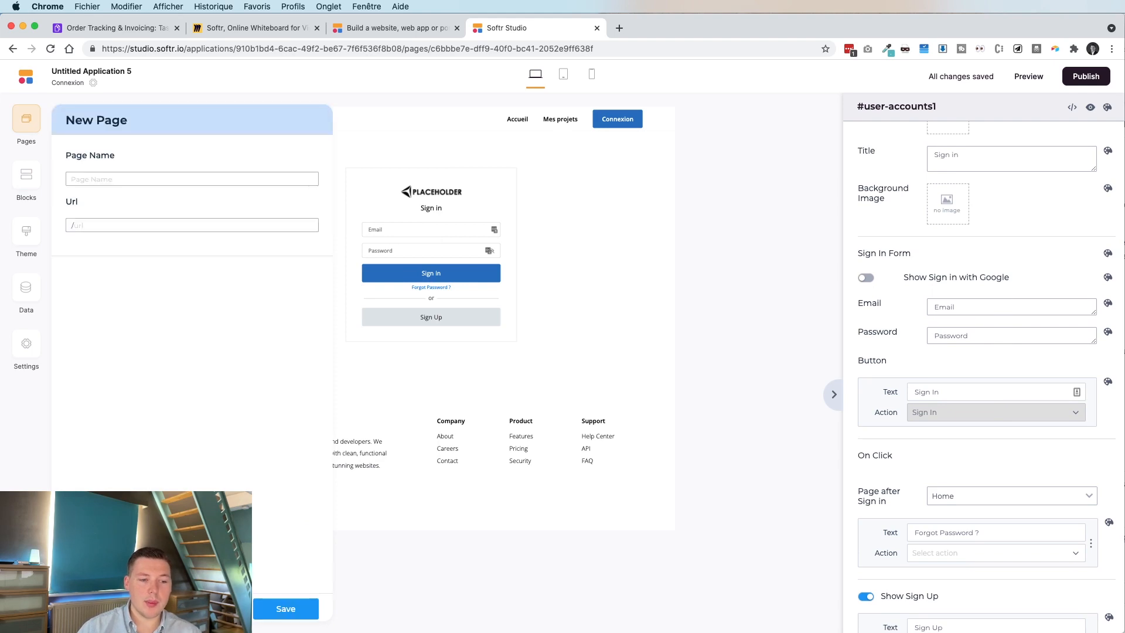
{"action": "left_click", "coordinate": [124, 184]}
{"action": "type", "text": "Mes projets"}
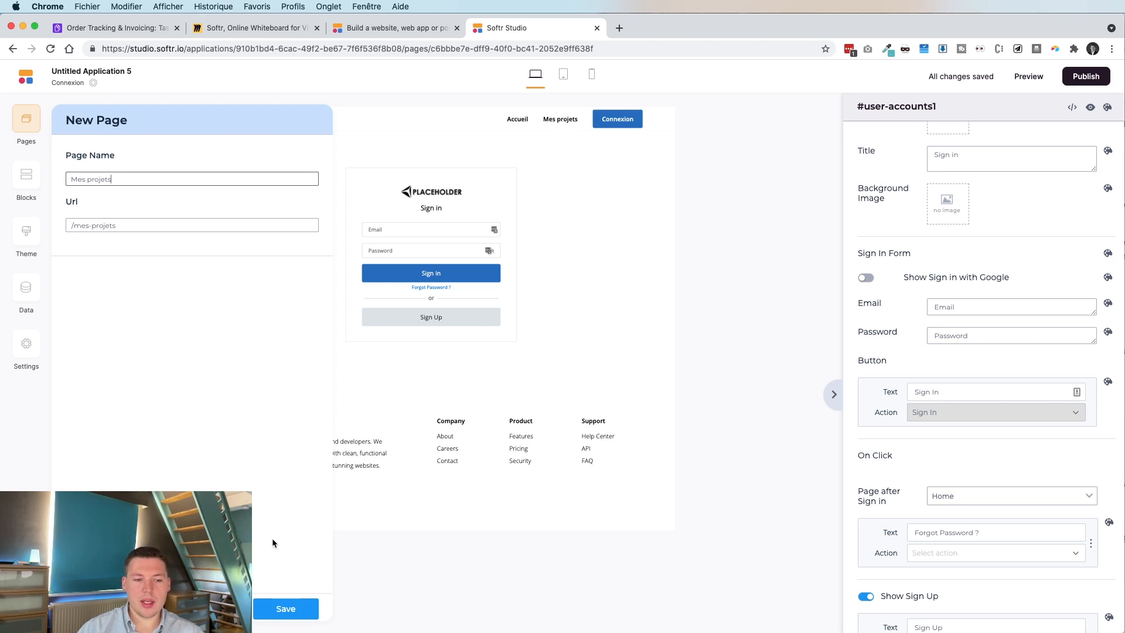
{"action": "left_click", "coordinate": [287, 610]}
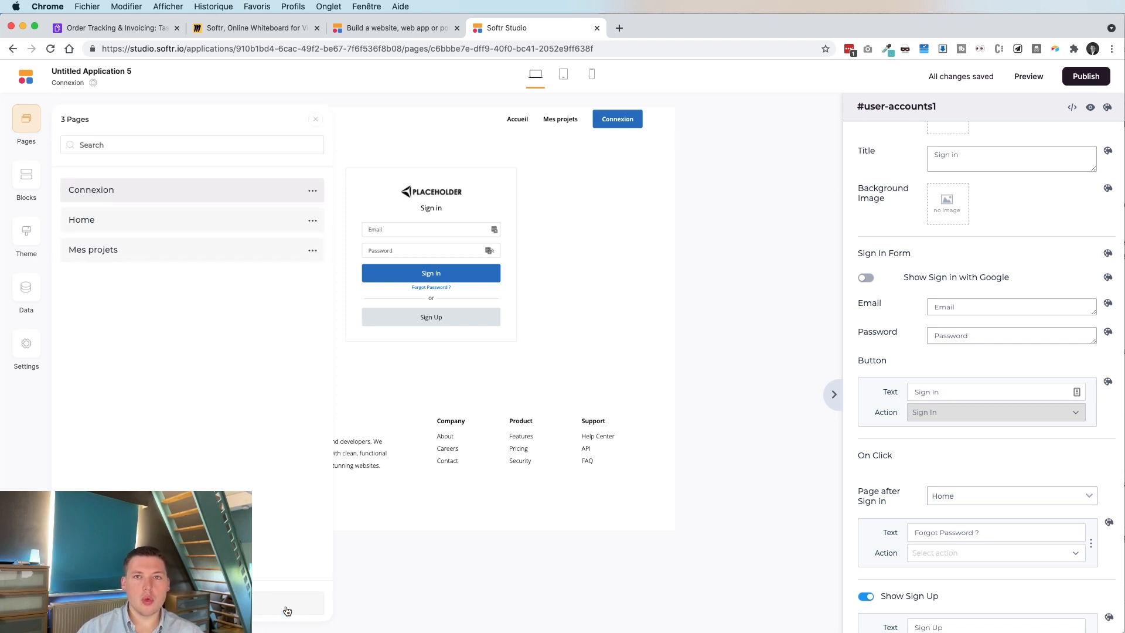
{"action": "left_click", "coordinate": [154, 261]}
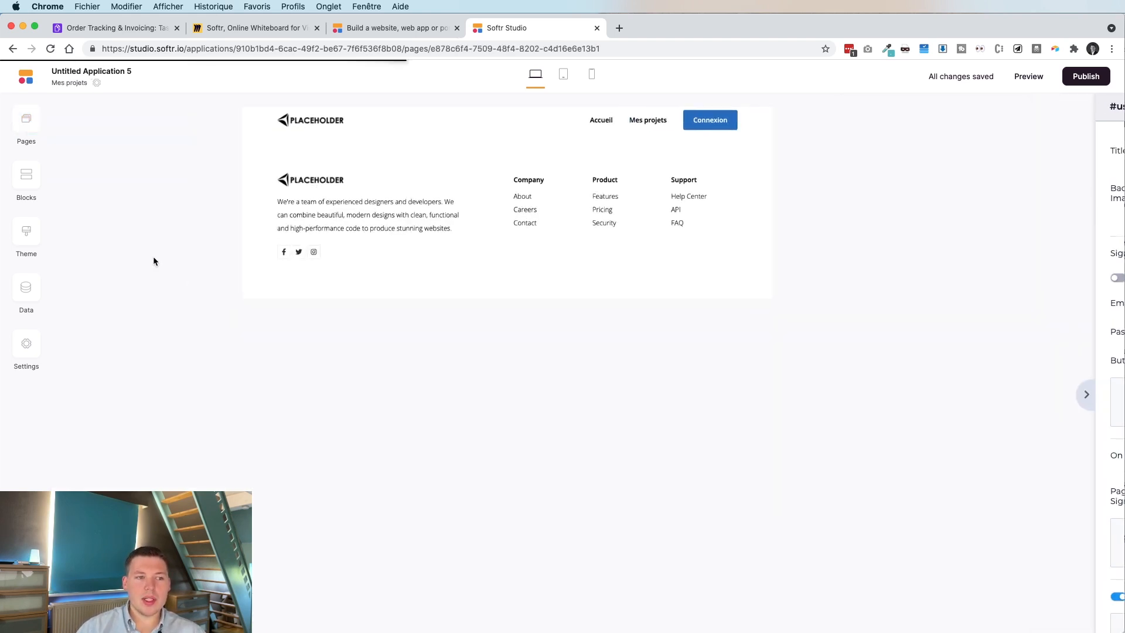
Add the 'List with vertical cards' block to the page and open its settings.
{"action": "left_click", "coordinate": [38, 182]}
{"action": "scroll", "coordinate": [144, 439], "scroll_direction": "down", "scroll_amount": 3}
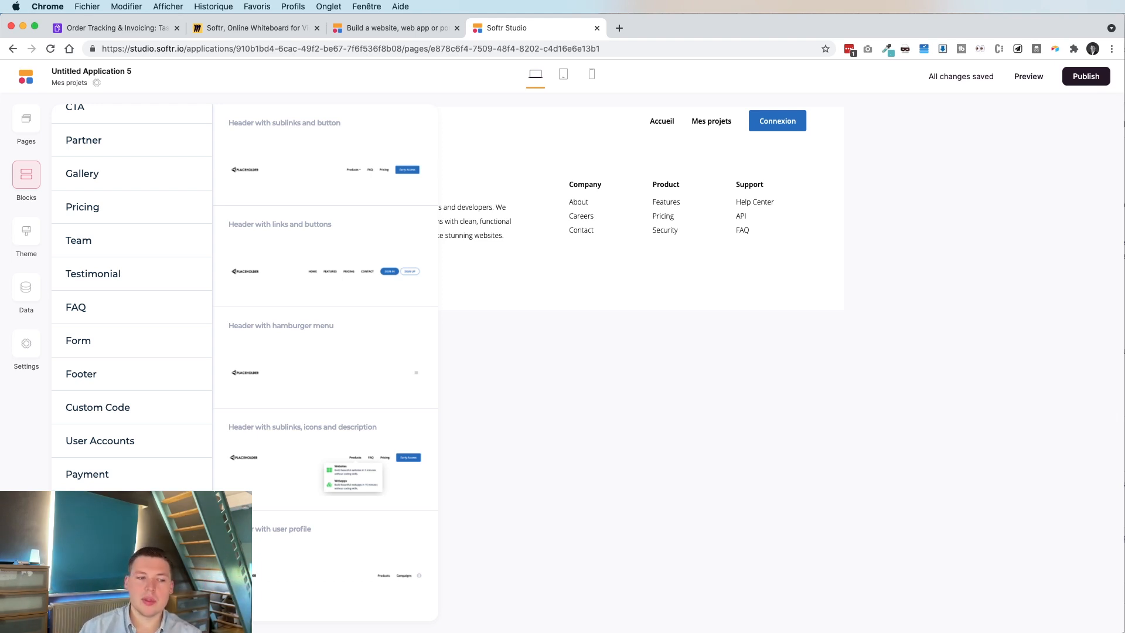
{"action": "left_click", "coordinate": [88, 516]}
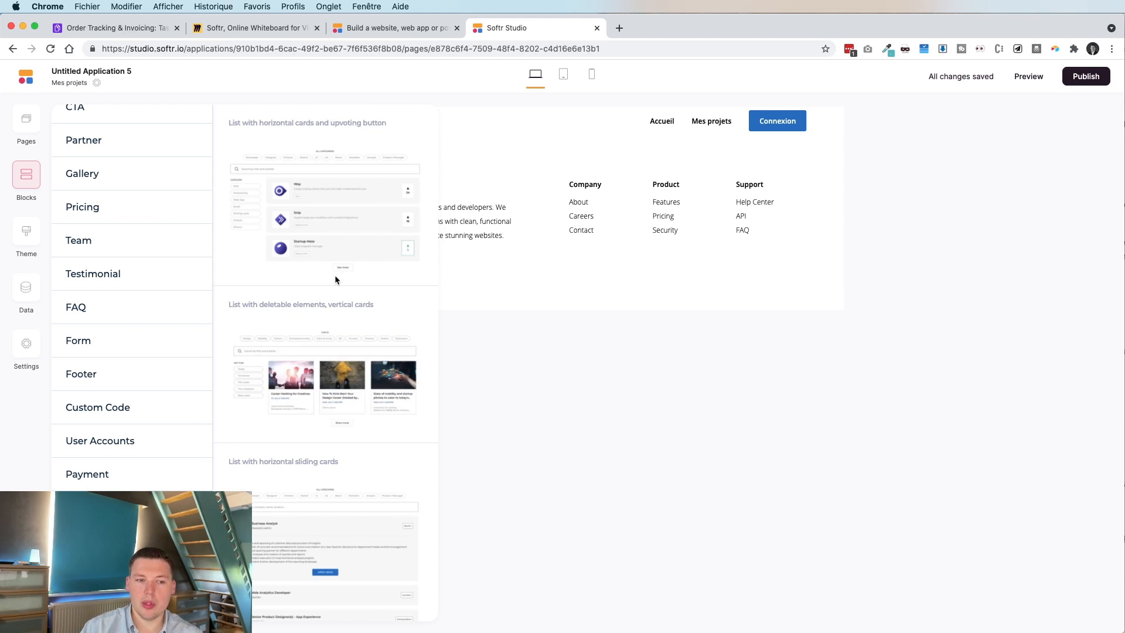
{"action": "scroll", "coordinate": [292, 319], "scroll_direction": "down", "scroll_amount": 6}
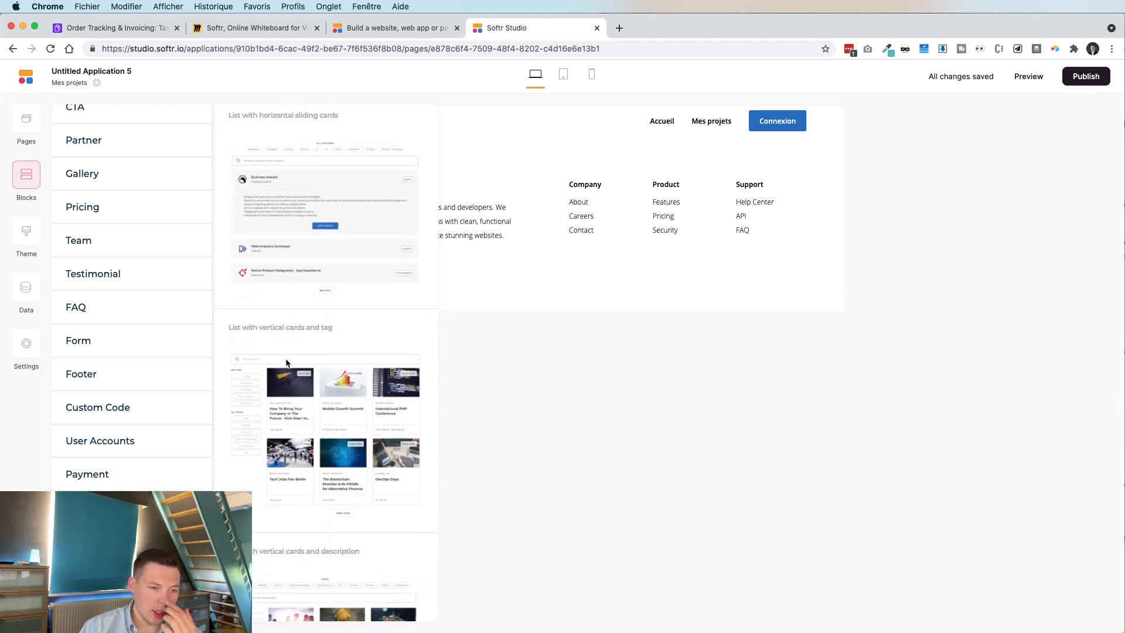
{"action": "mouse_move", "coordinate": [287, 364]}
{"action": "scroll", "coordinate": [287, 364], "scroll_direction": "down", "scroll_amount": 10}
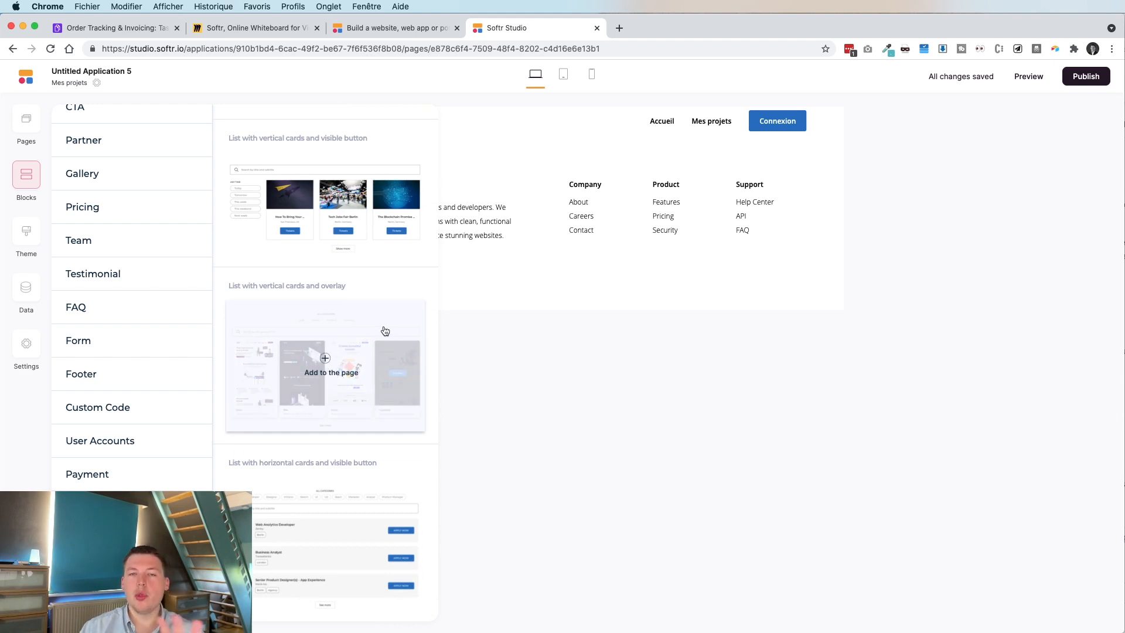
{"action": "left_click", "coordinate": [328, 357]}
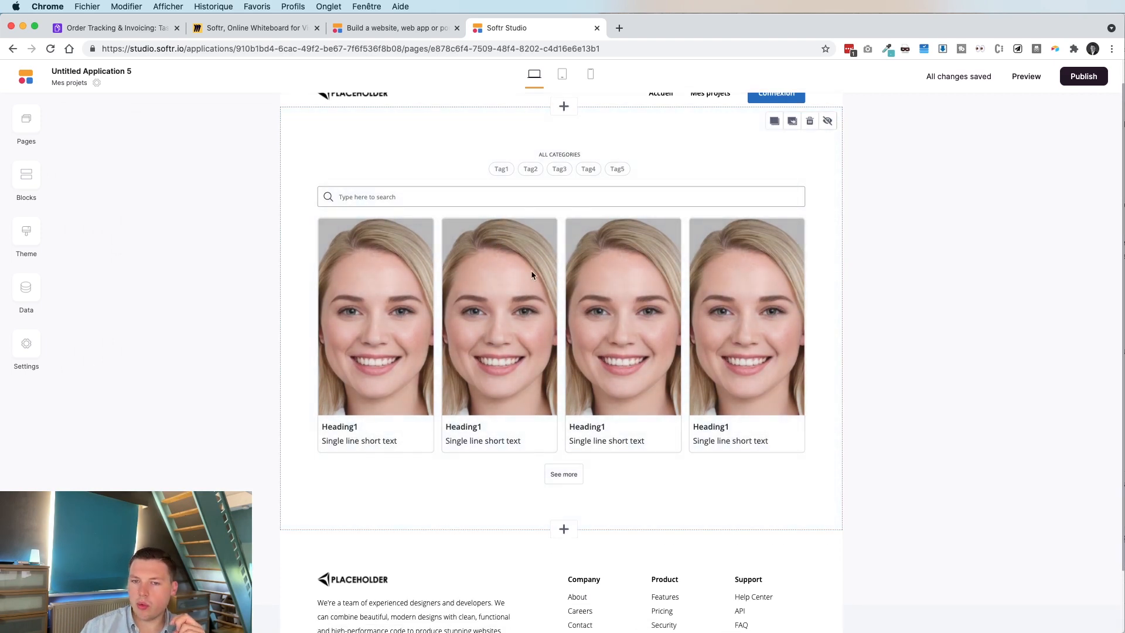
{"action": "left_click", "coordinate": [531, 270]}
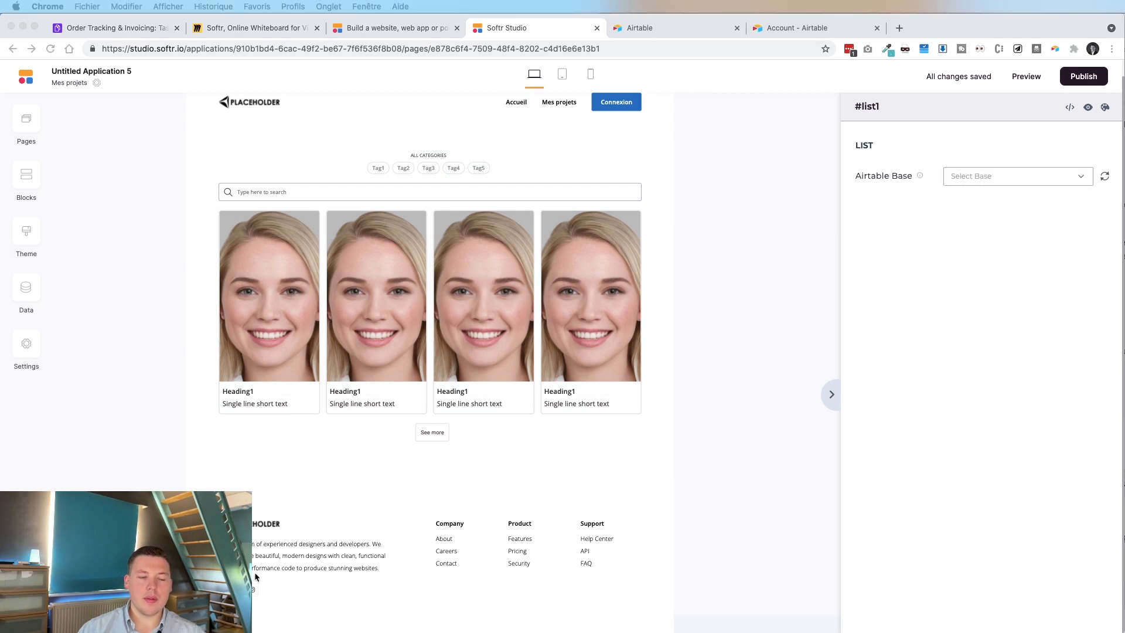
Source the card list from Order Tracking & Invoicing's Design Projects table, 20 items per page.
{"action": "left_click", "coordinate": [987, 178]}
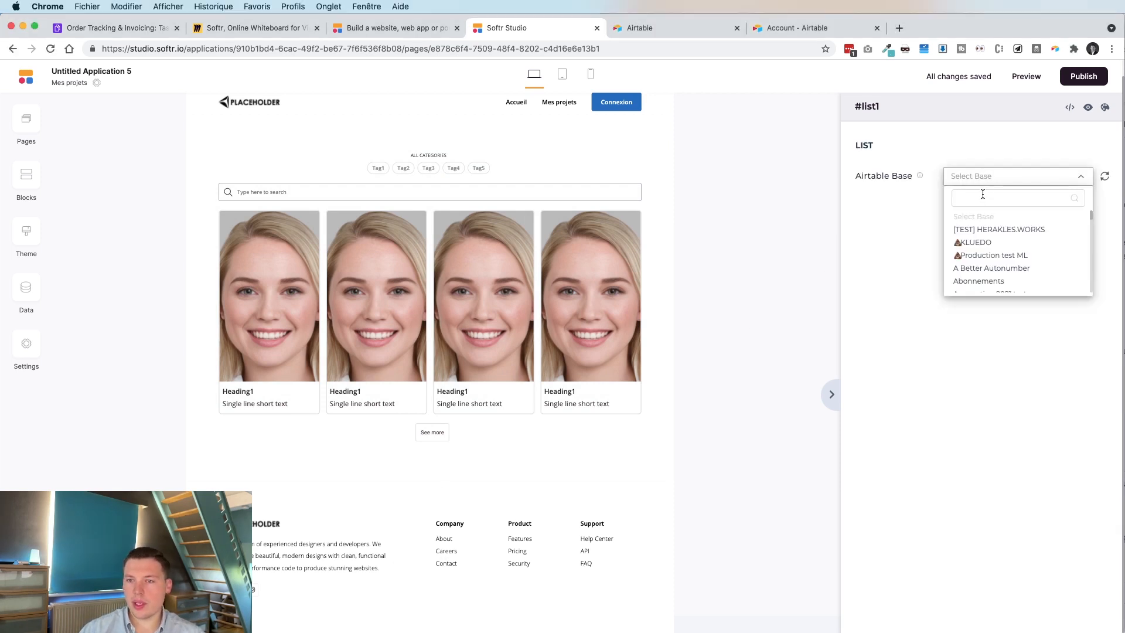
{"action": "type", "text": "Order"}
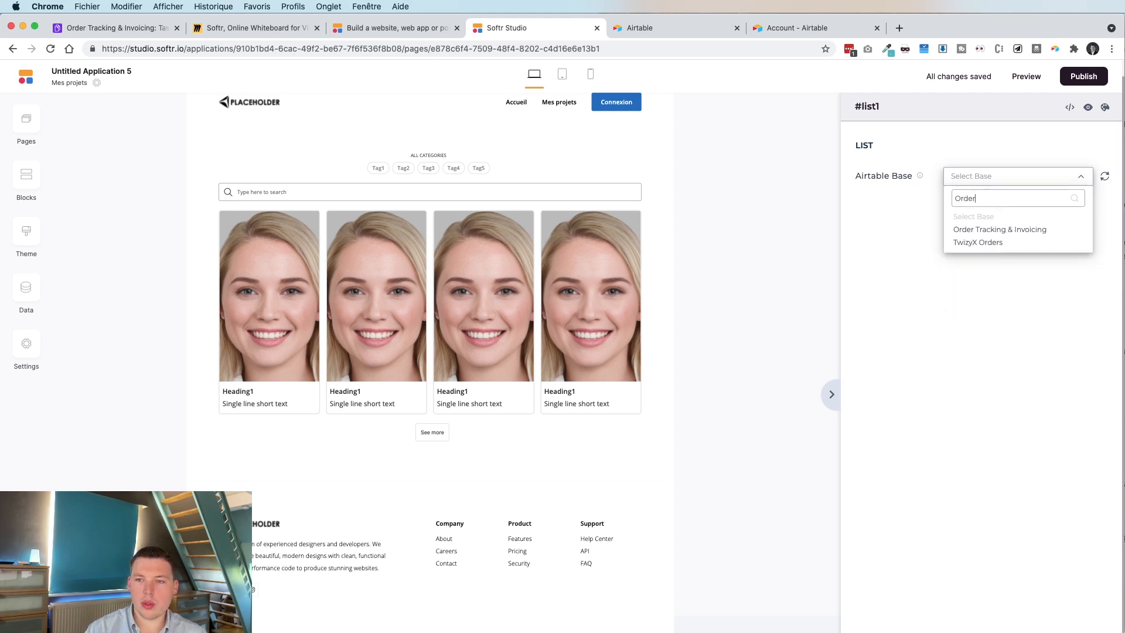
{"action": "left_click", "coordinate": [986, 229]}
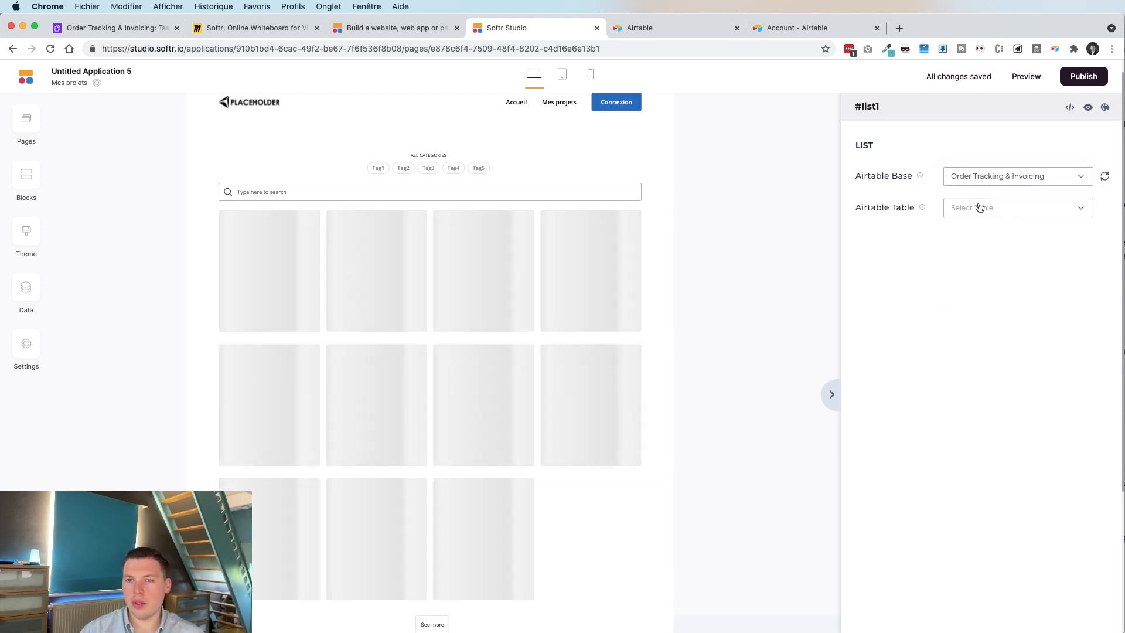
{"action": "left_click", "coordinate": [982, 210]}
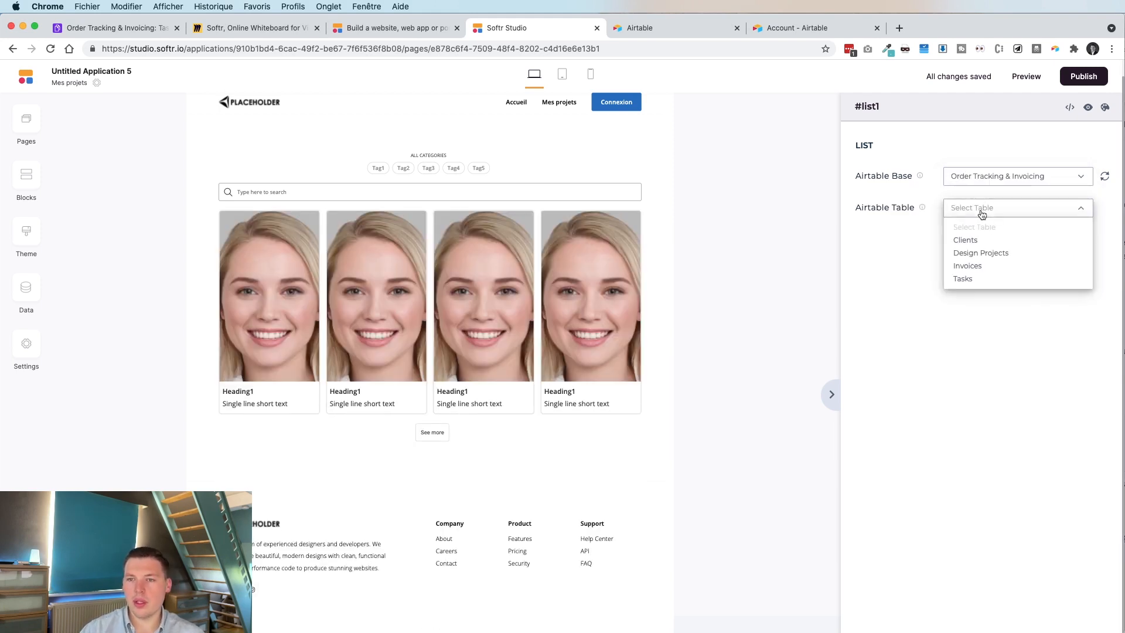
{"action": "left_click", "coordinate": [987, 254]}
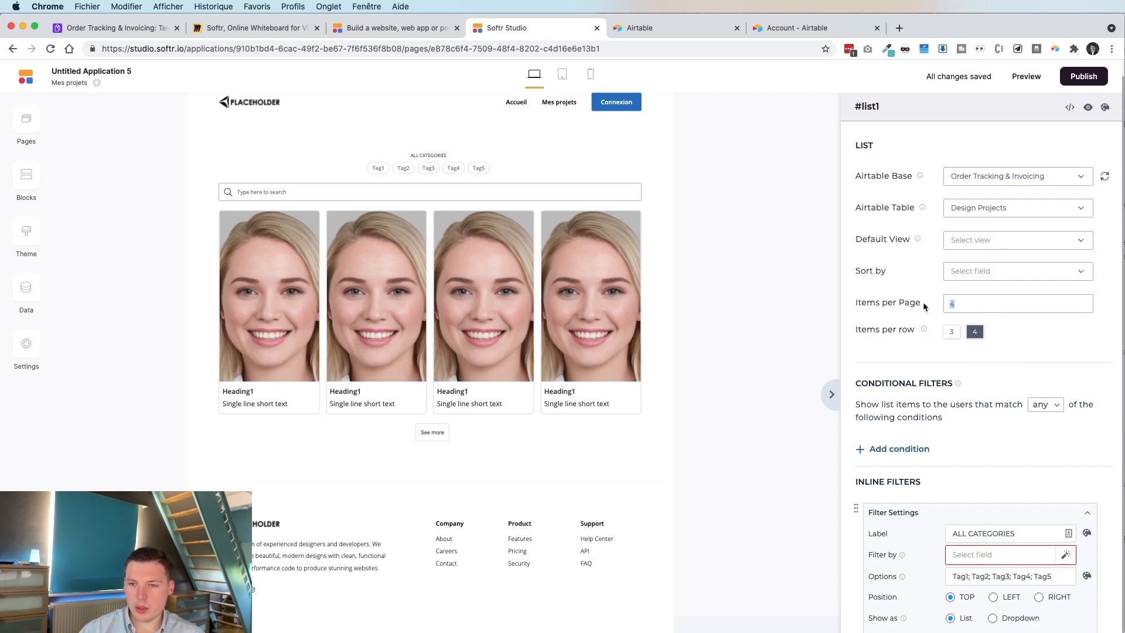
{"action": "type", "text": "20"}
{"action": "scroll", "coordinate": [1025, 328], "scroll_direction": "down", "scroll_amount": 2}
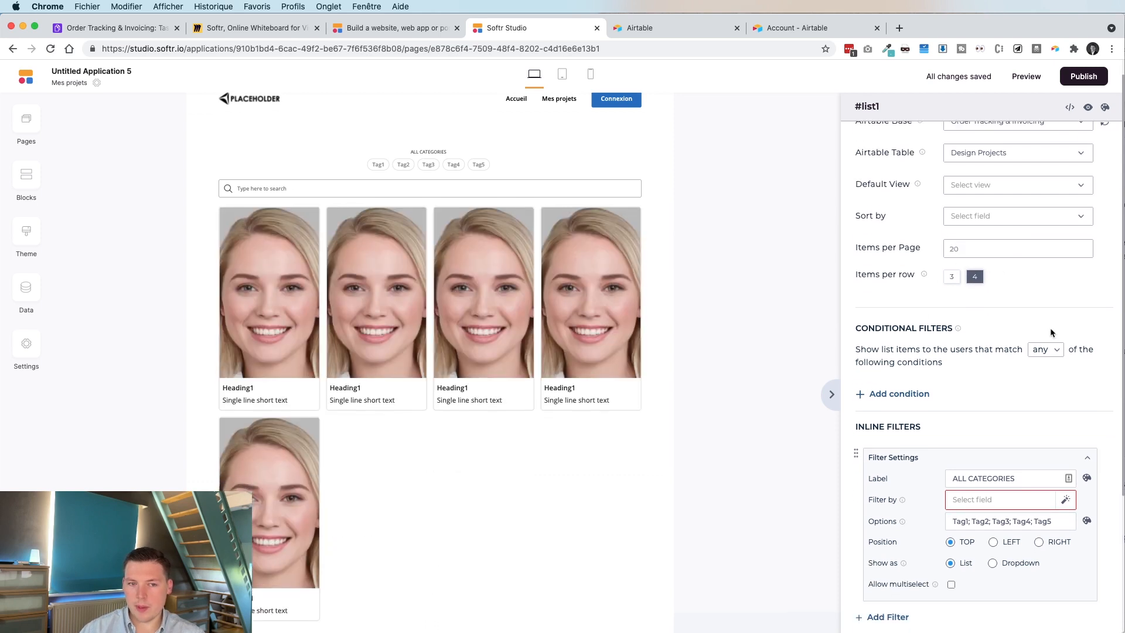
{"action": "scroll", "coordinate": [950, 336], "scroll_direction": "up", "scroll_amount": 2}
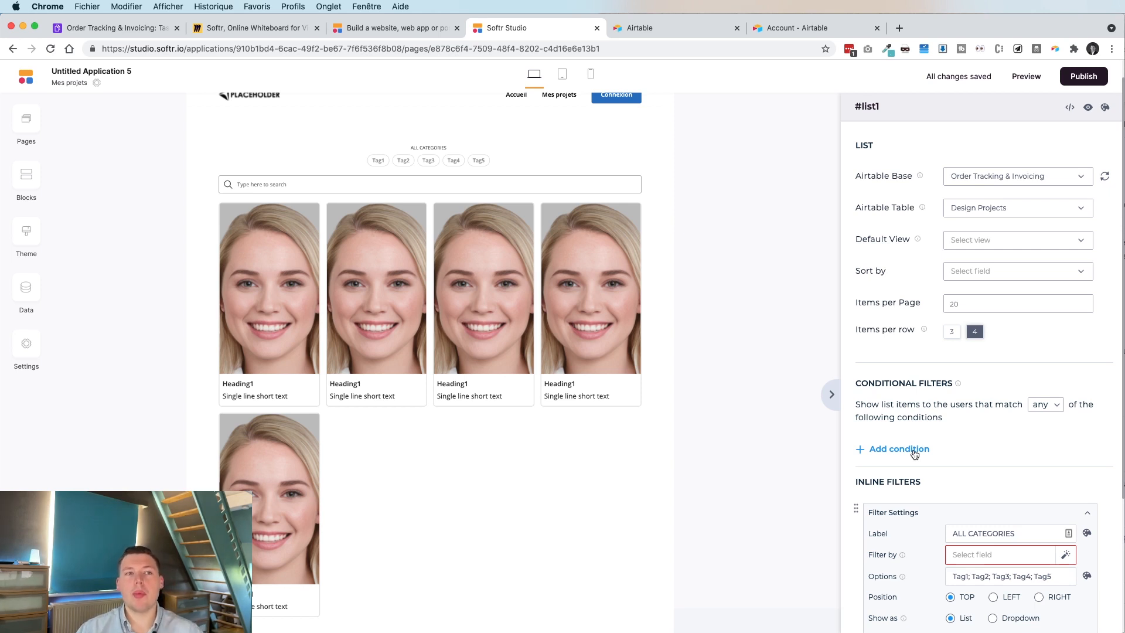
{"action": "left_click", "coordinate": [124, 27]}
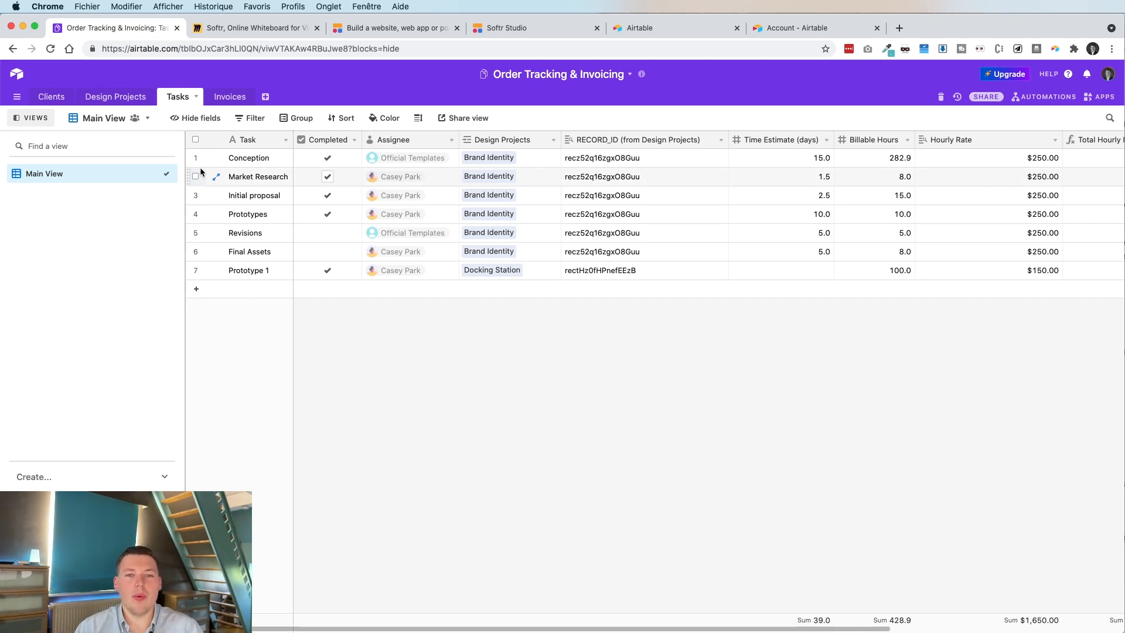
In Airtable, check the Clients' Contact Emails and which client each design project links to.
{"action": "left_click", "coordinate": [51, 97]}
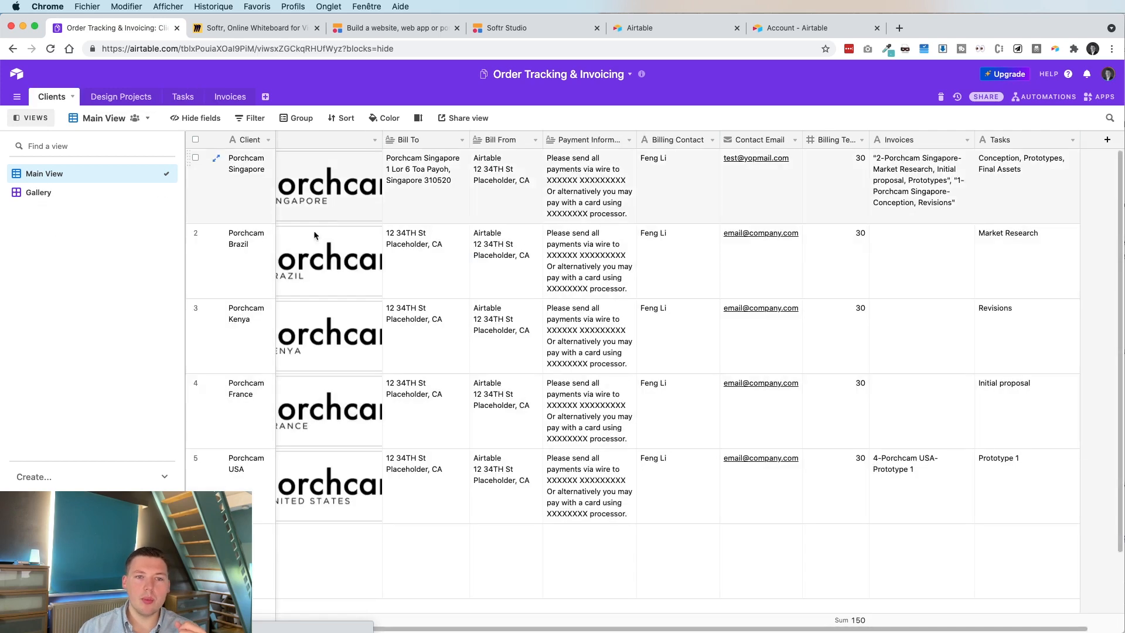
{"action": "left_click", "coordinate": [760, 140]}
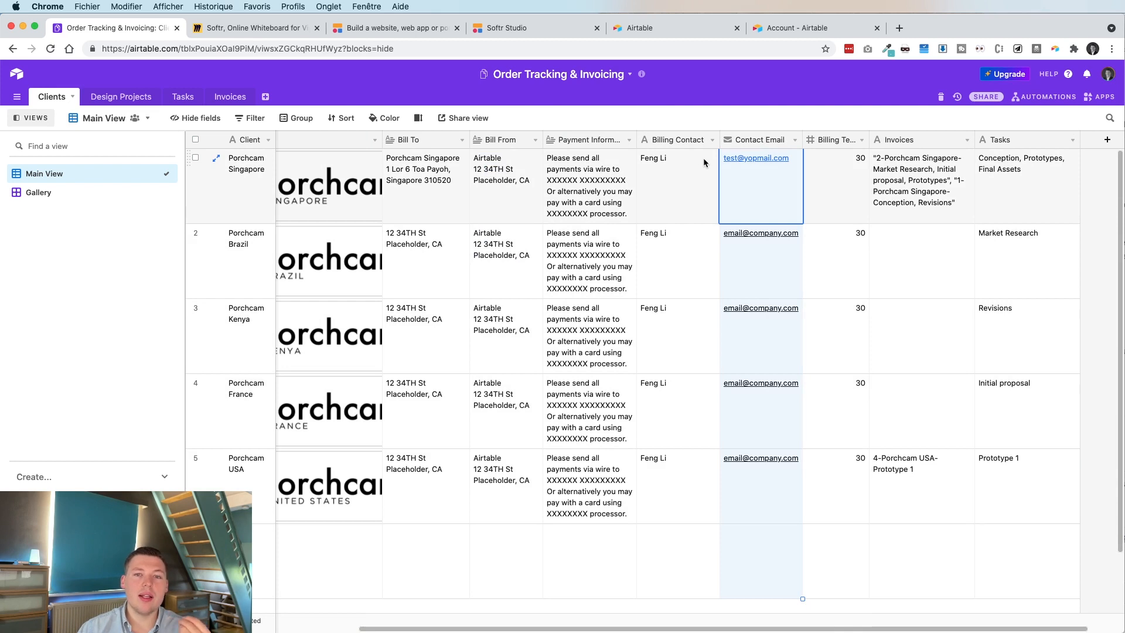
{"action": "left_click", "coordinate": [115, 99]}
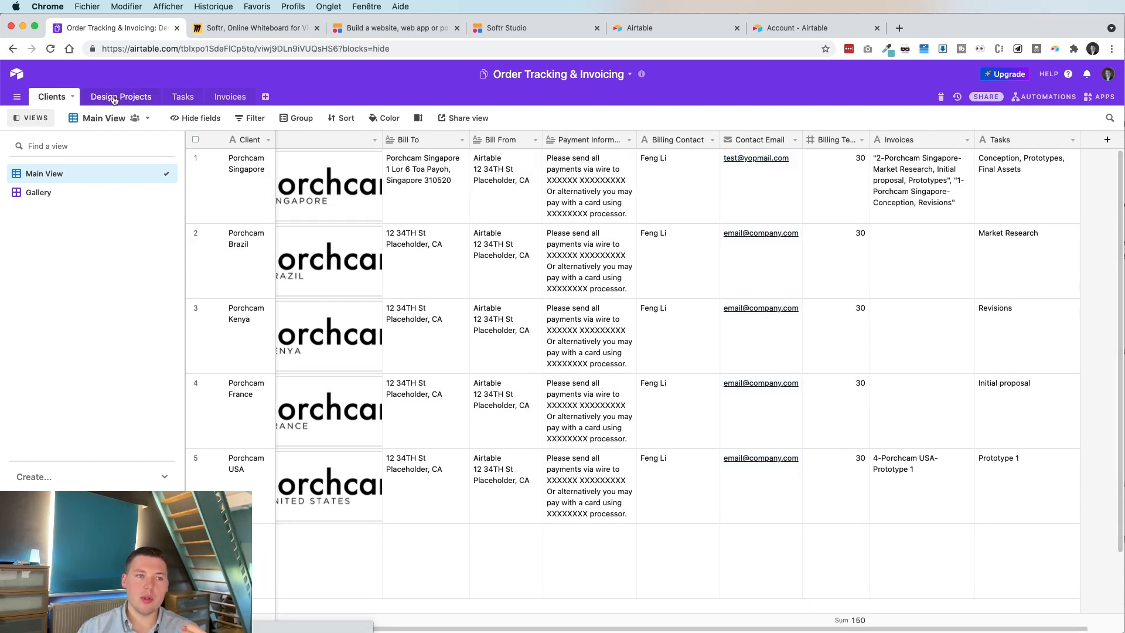
{"action": "scroll", "coordinate": [601, 247], "scroll_direction": "left", "scroll_amount": 5}
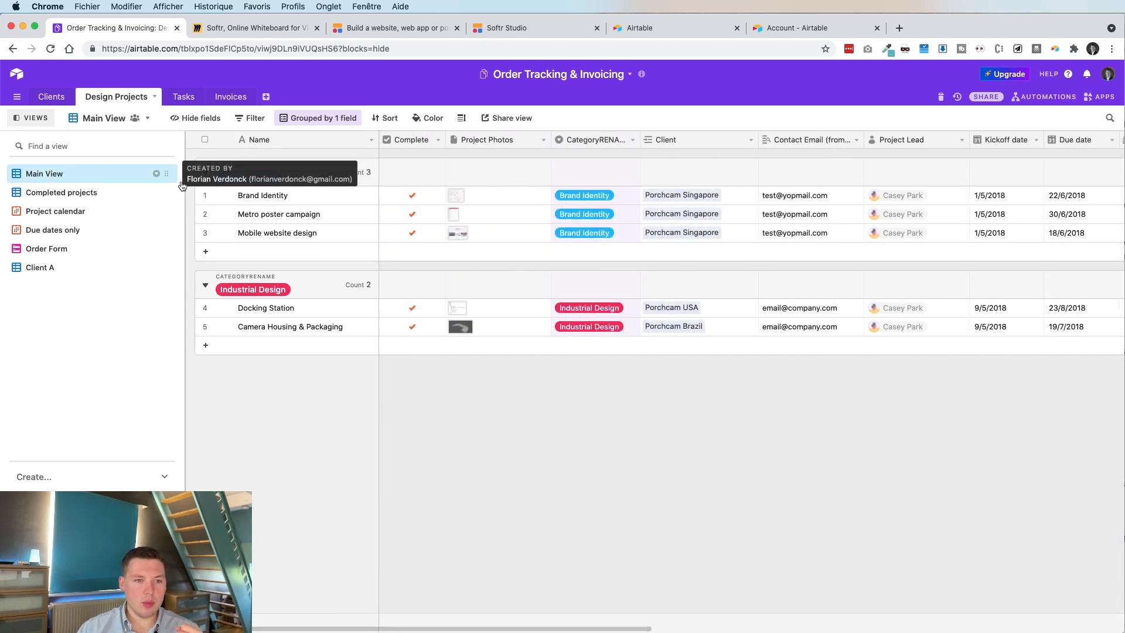
{"action": "left_click", "coordinate": [694, 195]}
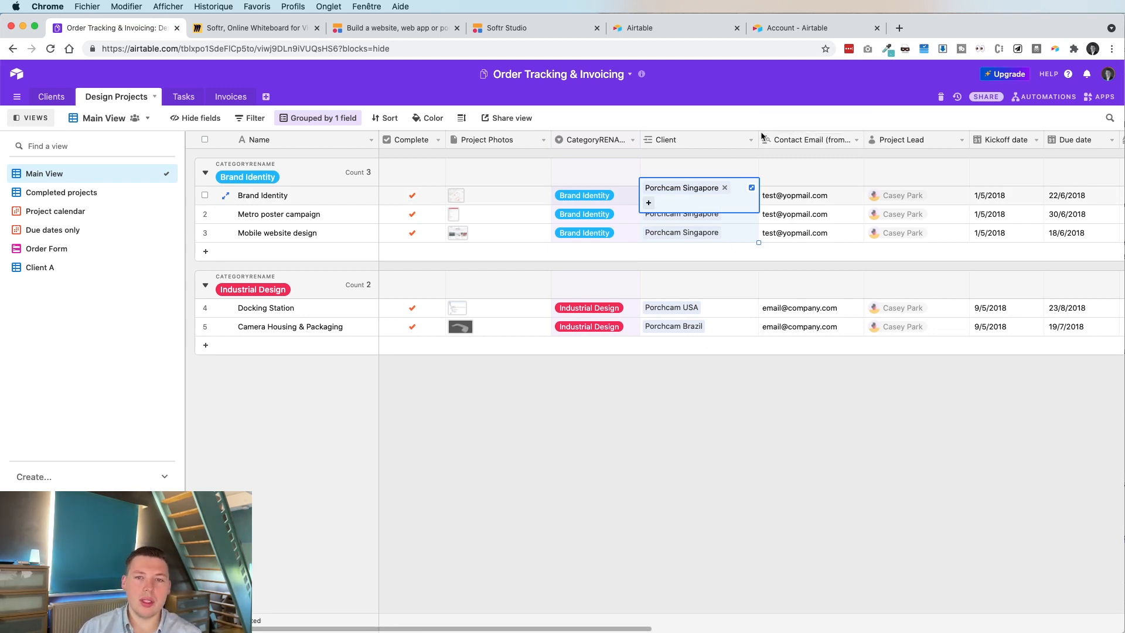
{"action": "left_click", "coordinate": [702, 356]}
{"action": "left_click_drag", "start_coordinate": [787, 199], "coordinate": [780, 248]}
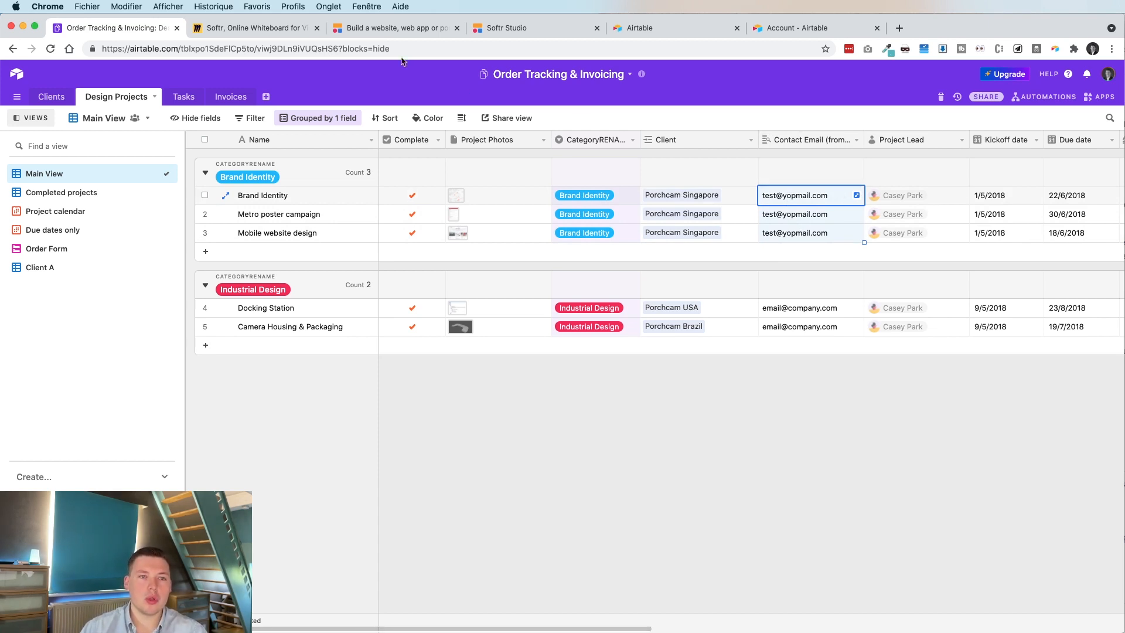
{"action": "left_click", "coordinate": [515, 27]}
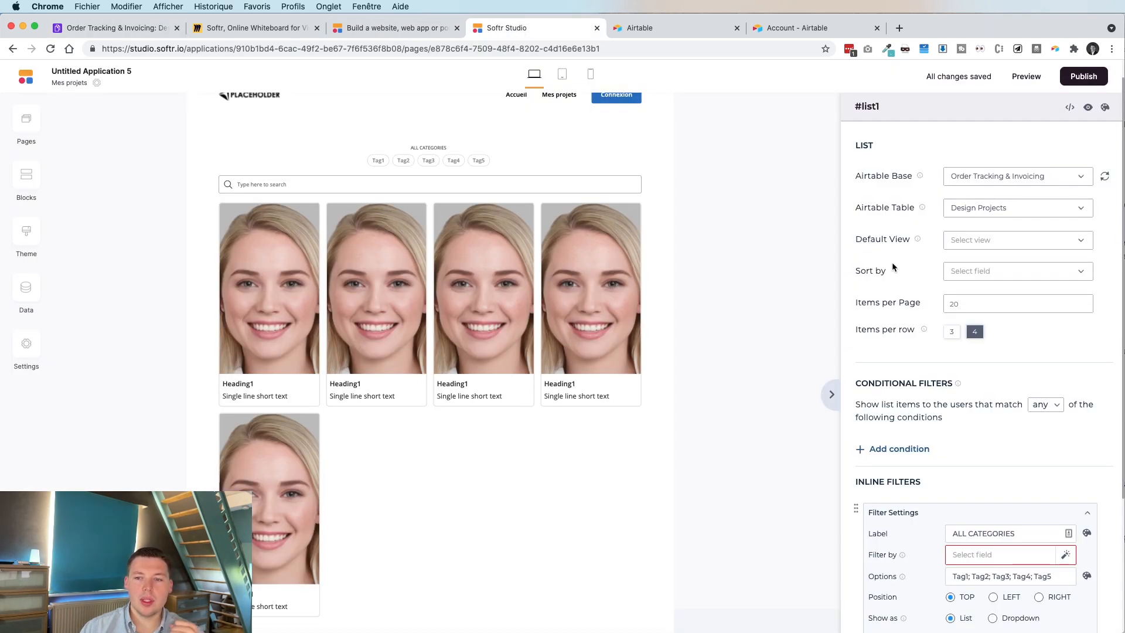
Set the list's conditional filters to require all conditions to match.
{"action": "scroll", "coordinate": [985, 411], "scroll_direction": "down", "scroll_amount": 3}
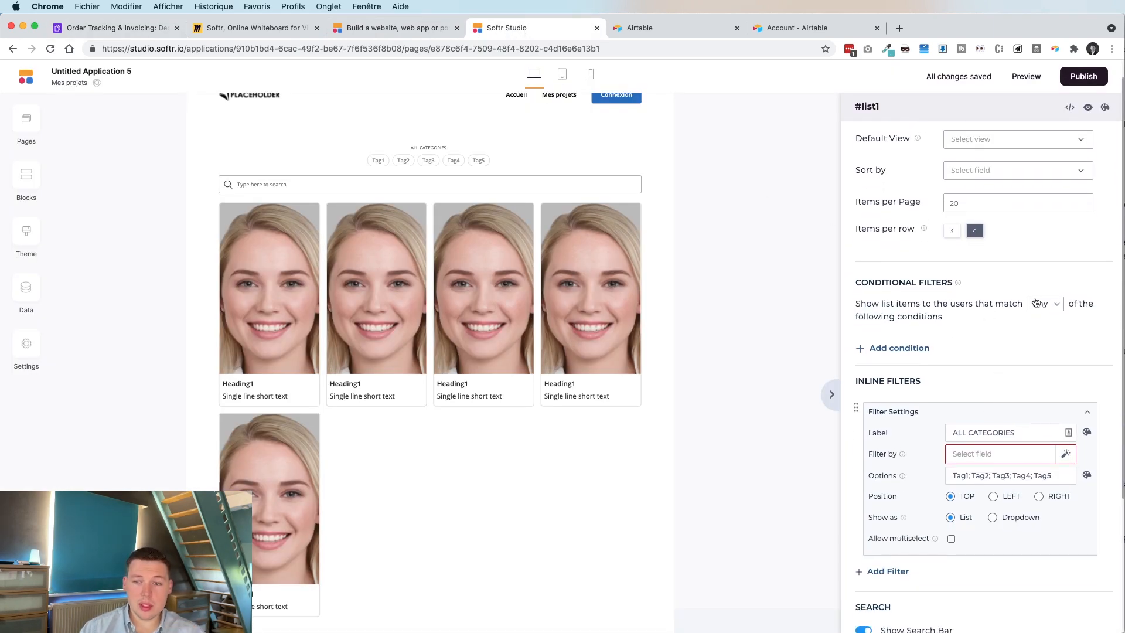
{"action": "left_click", "coordinate": [1036, 301]}
{"action": "left_click", "coordinate": [999, 324]}
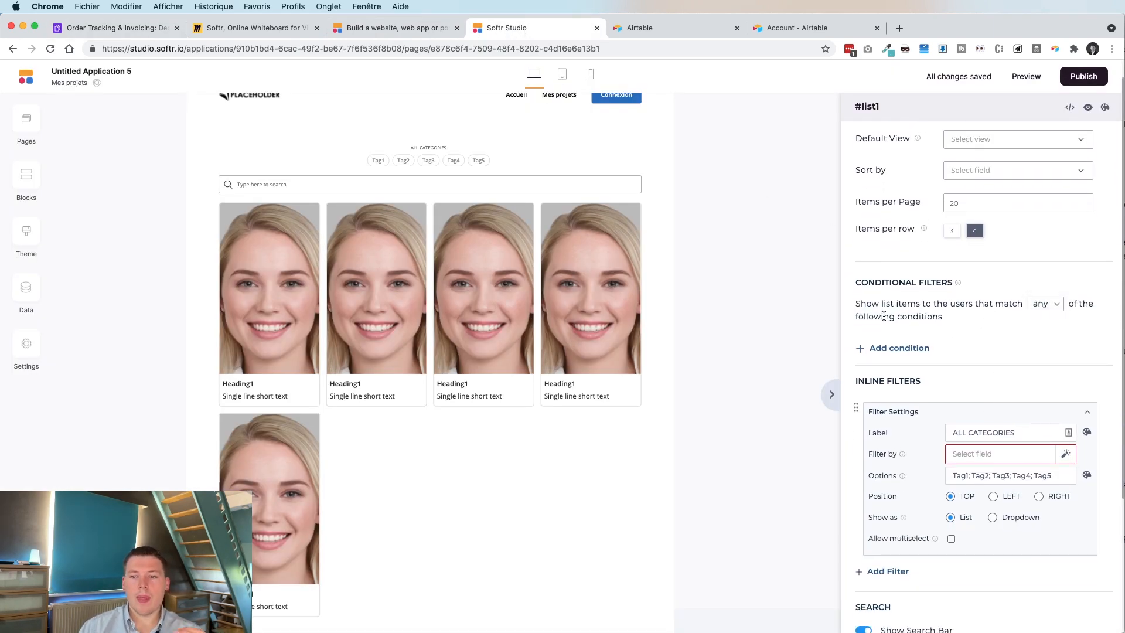
{"action": "left_click_drag", "start_coordinate": [857, 304], "coordinate": [961, 306]}
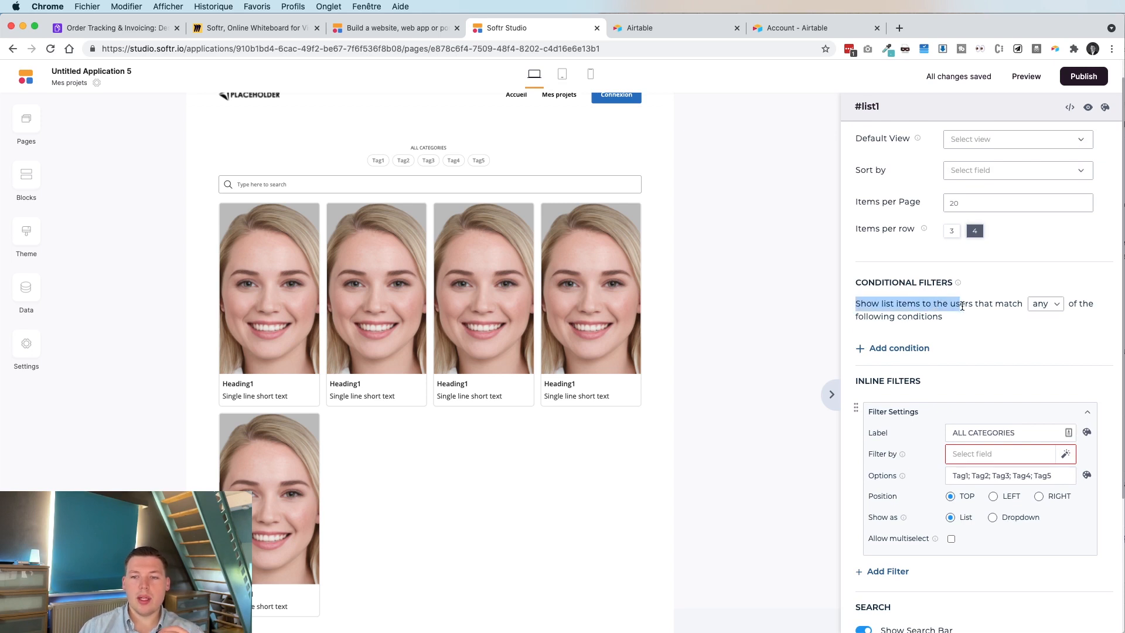
{"action": "left_click", "coordinate": [1032, 308]}
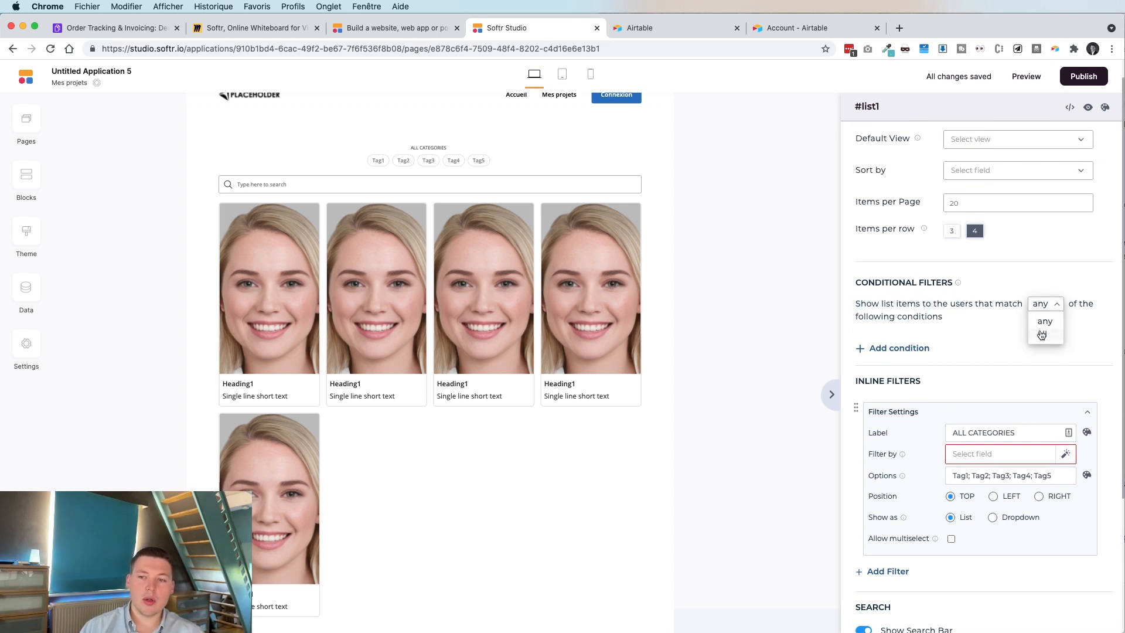
{"action": "left_click", "coordinate": [1041, 335]}
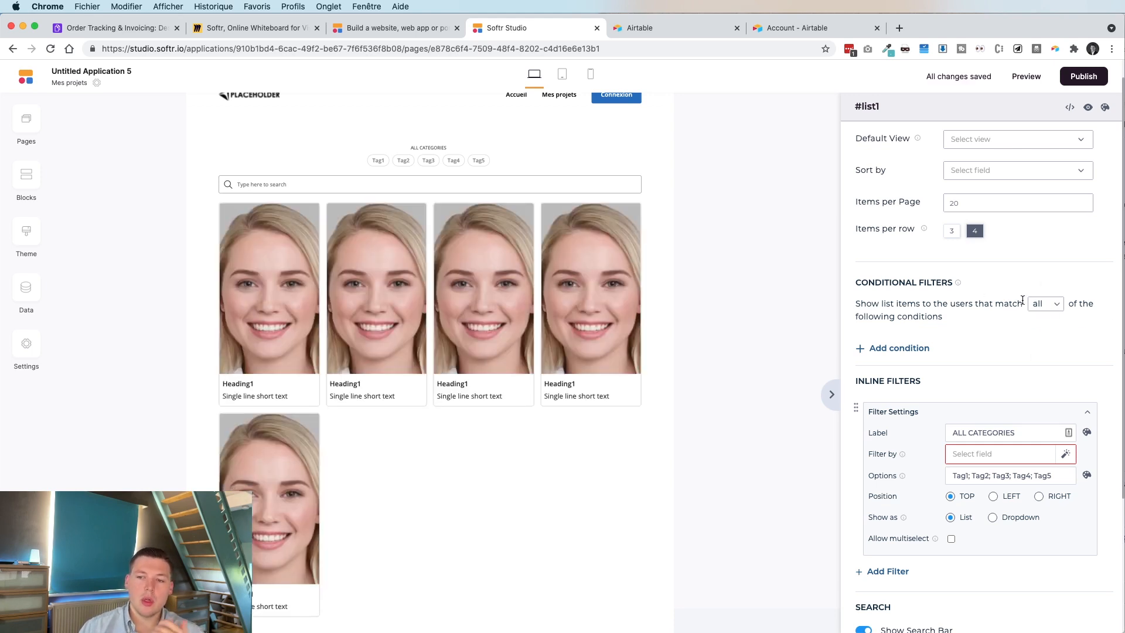
Add the condition: Contact Email (from Client) is the Logged In User's Email.
{"action": "left_click", "coordinate": [895, 347]}
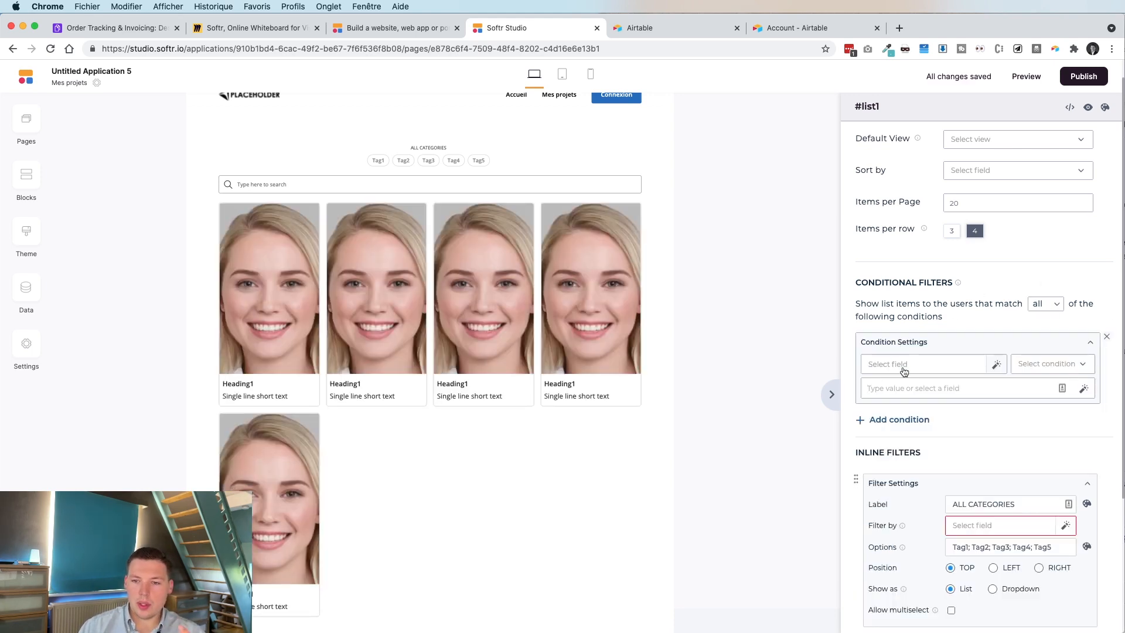
{"action": "left_click", "coordinate": [900, 365]}
{"action": "scroll", "coordinate": [966, 421], "scroll_direction": "down", "scroll_amount": 3}
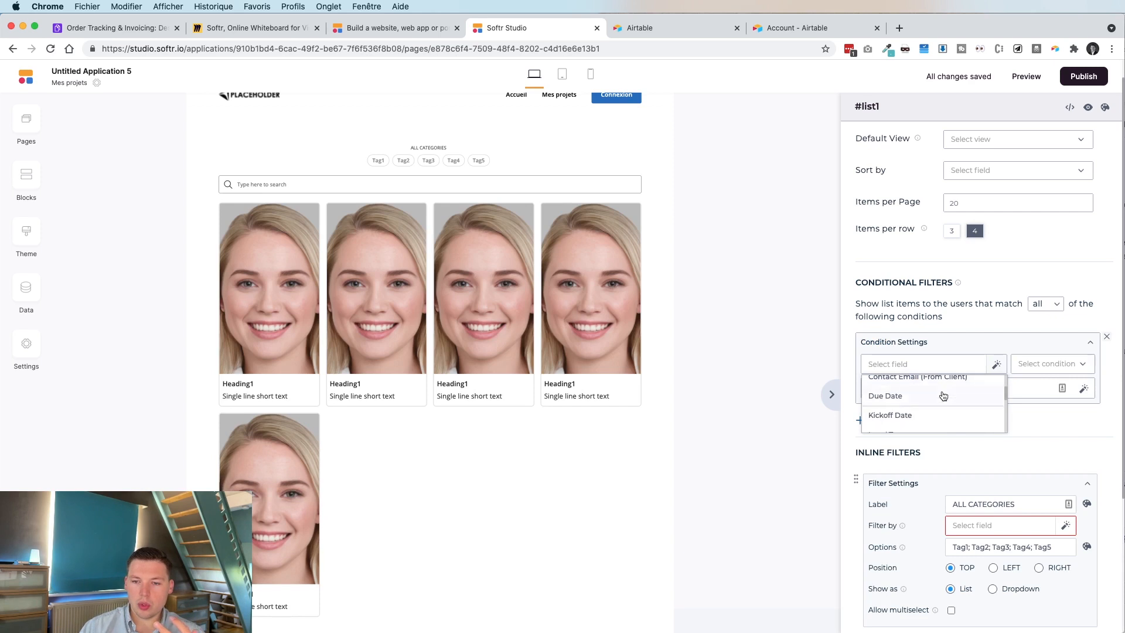
{"action": "left_click", "coordinate": [917, 391]}
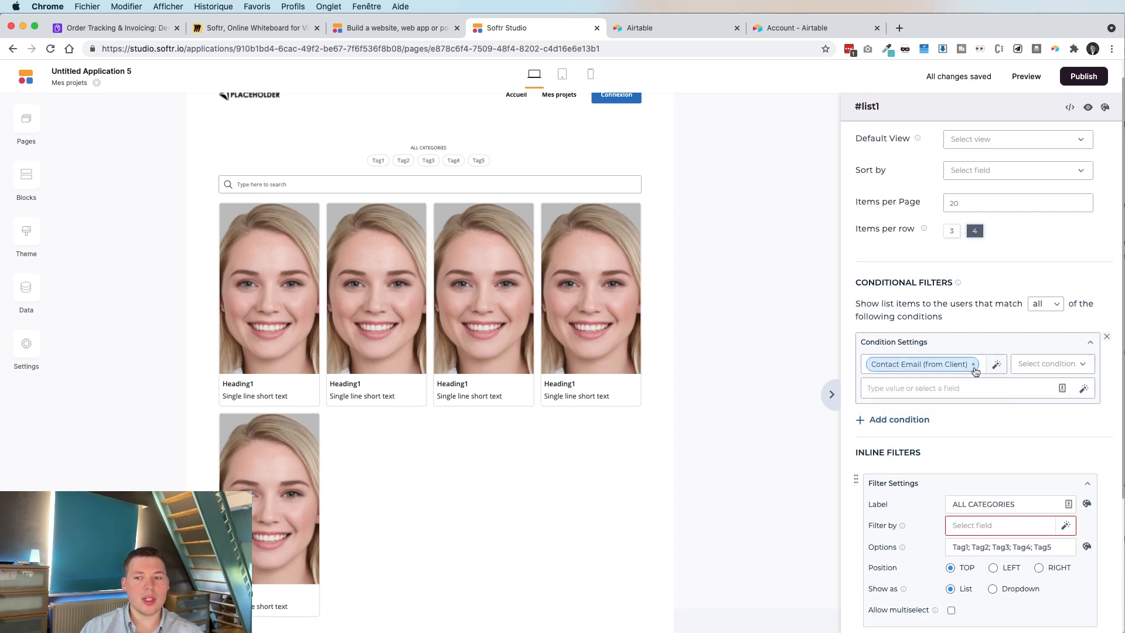
{"action": "left_click", "coordinate": [1049, 363]}
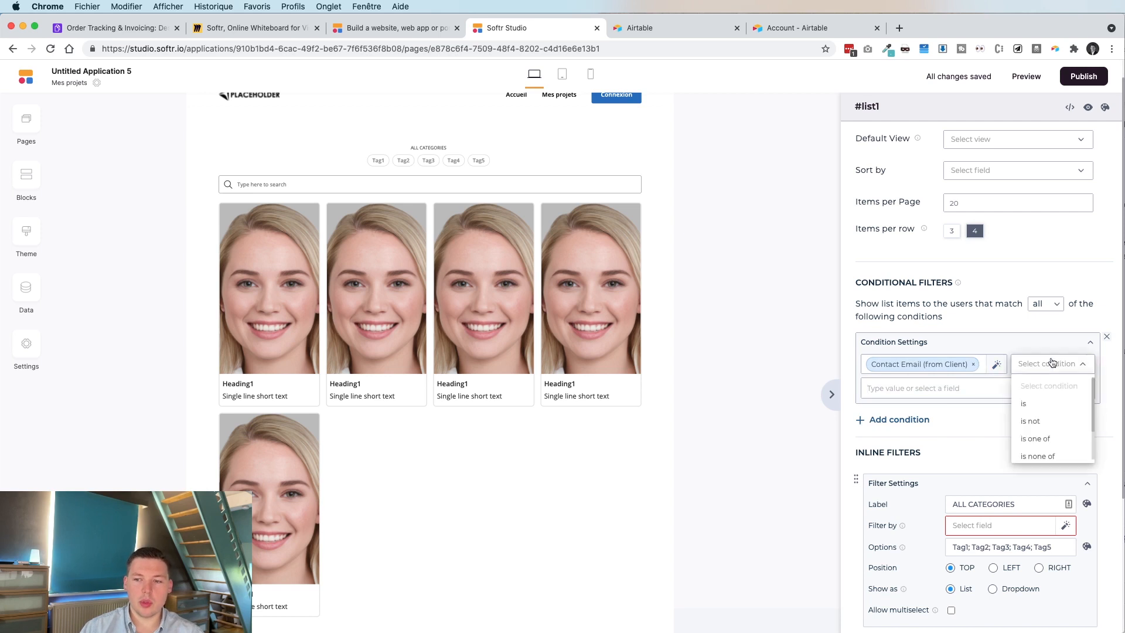
{"action": "left_click", "coordinate": [1037, 403]}
{"action": "left_click", "coordinate": [1083, 390]}
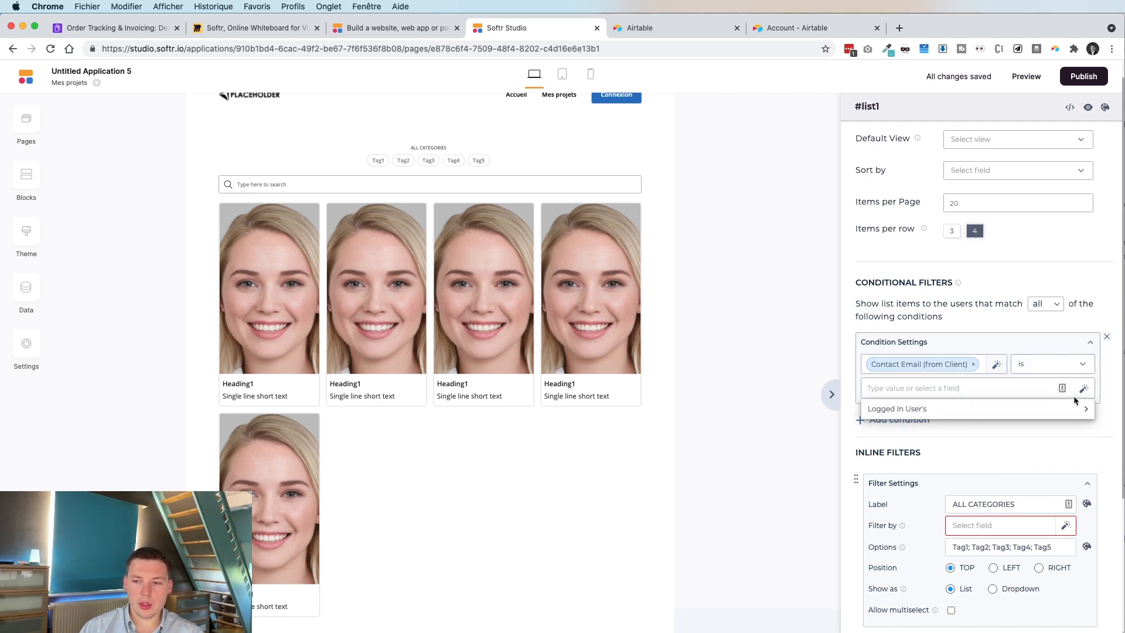
{"action": "left_click", "coordinate": [890, 410]}
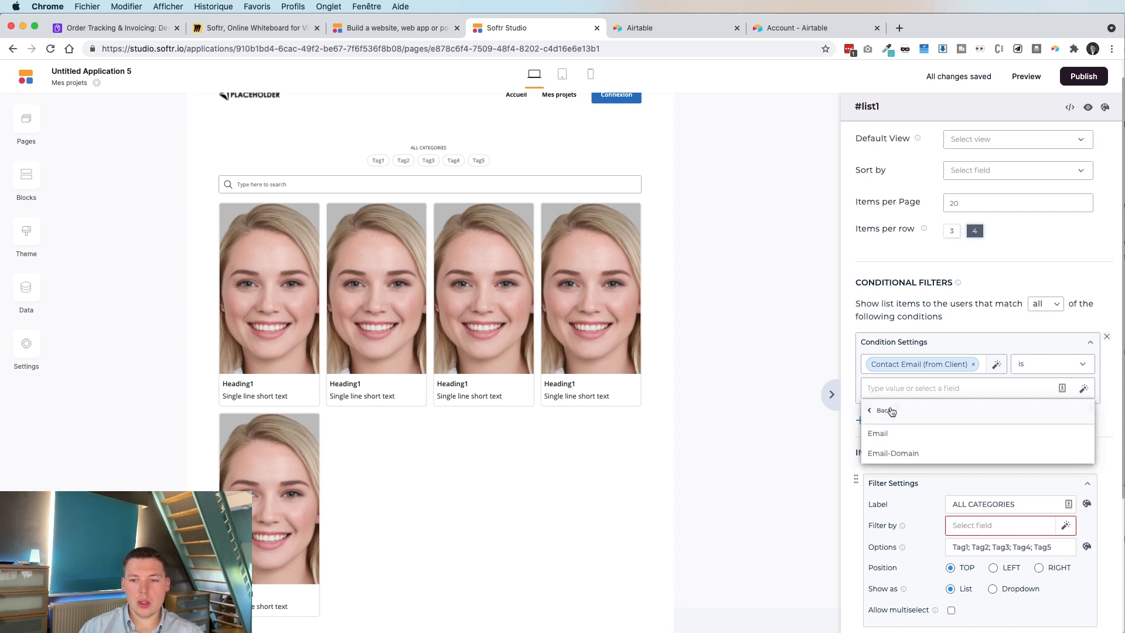
{"action": "left_click", "coordinate": [912, 430]}
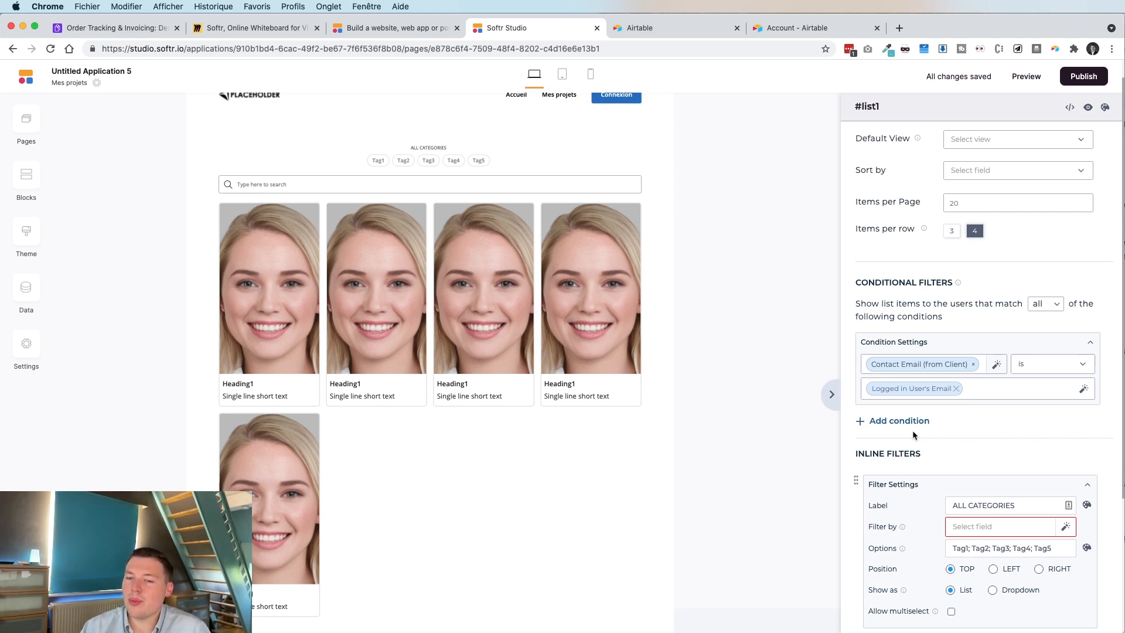
{"action": "scroll", "coordinate": [960, 413], "scroll_direction": "down", "scroll_amount": 1}
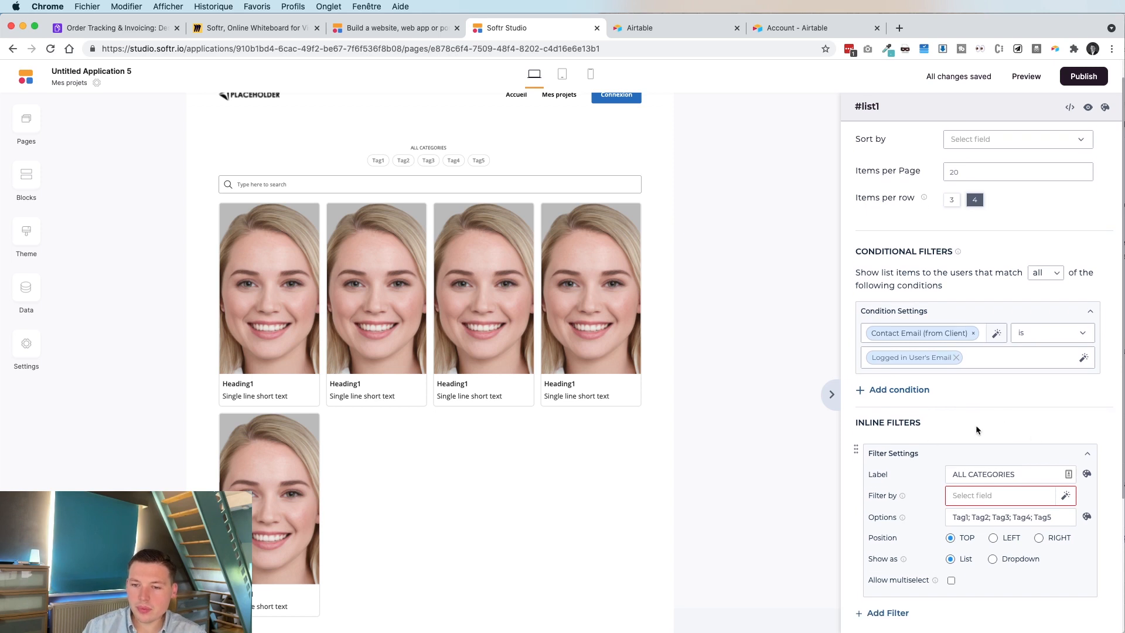
{"action": "scroll", "coordinate": [977, 430], "scroll_direction": "down", "scroll_amount": 2}
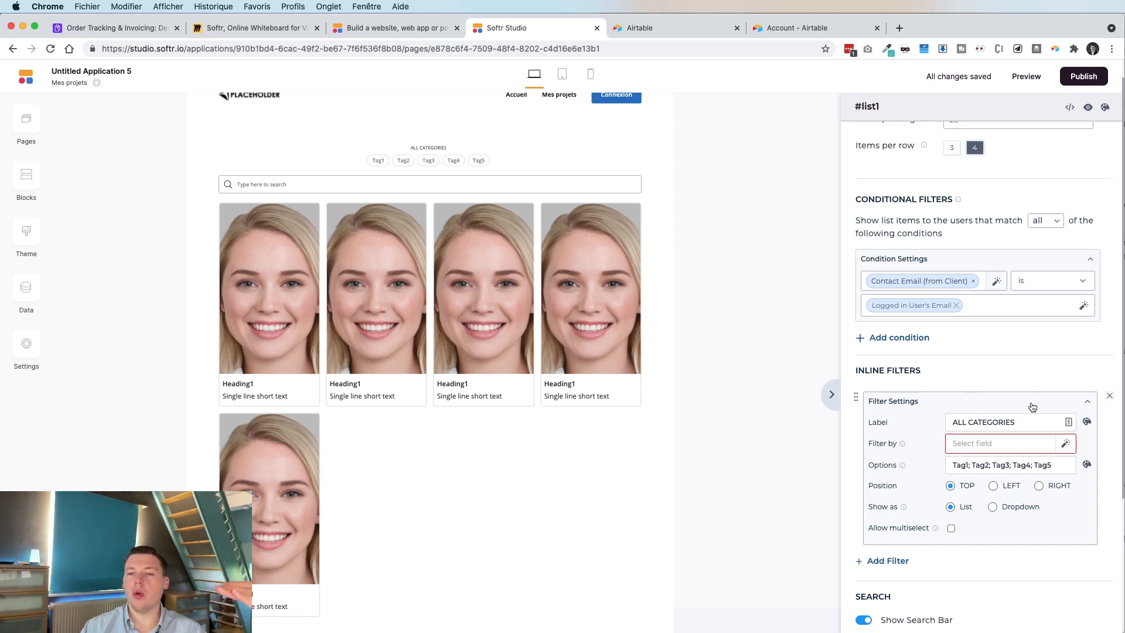
Remove the category tag filter and hide the search bar above the cards.
{"action": "left_click", "coordinate": [1107, 397]}
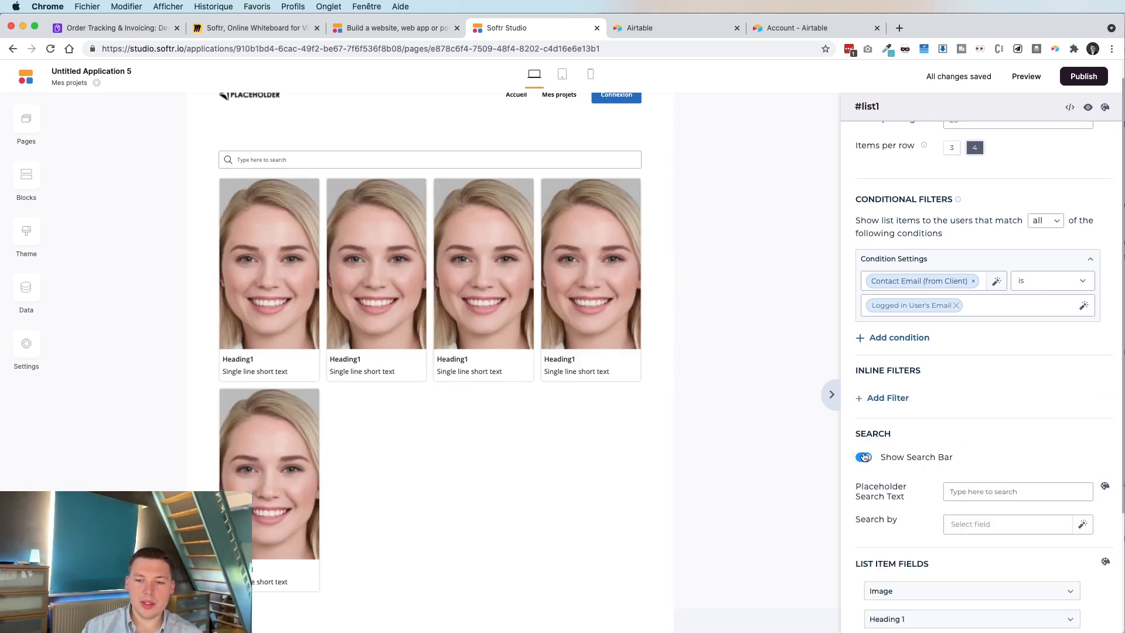
{"action": "left_click", "coordinate": [863, 457]}
{"action": "left_click", "coordinate": [863, 457]}
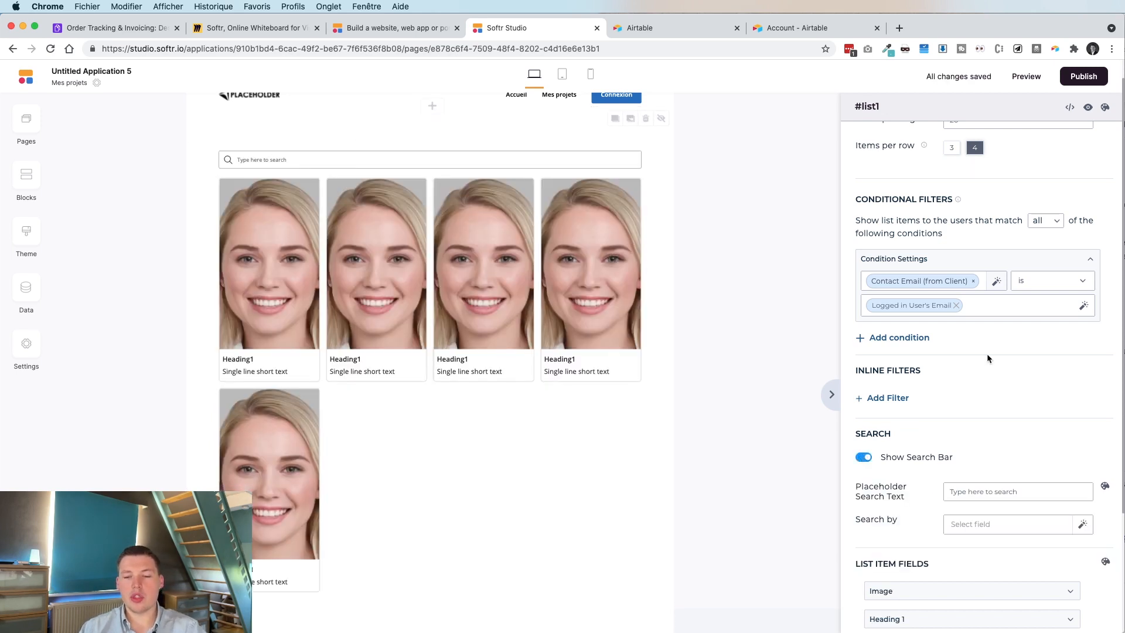
{"action": "left_click", "coordinate": [862, 457]}
{"action": "scroll", "coordinate": [933, 403], "scroll_direction": "down", "scroll_amount": 2}
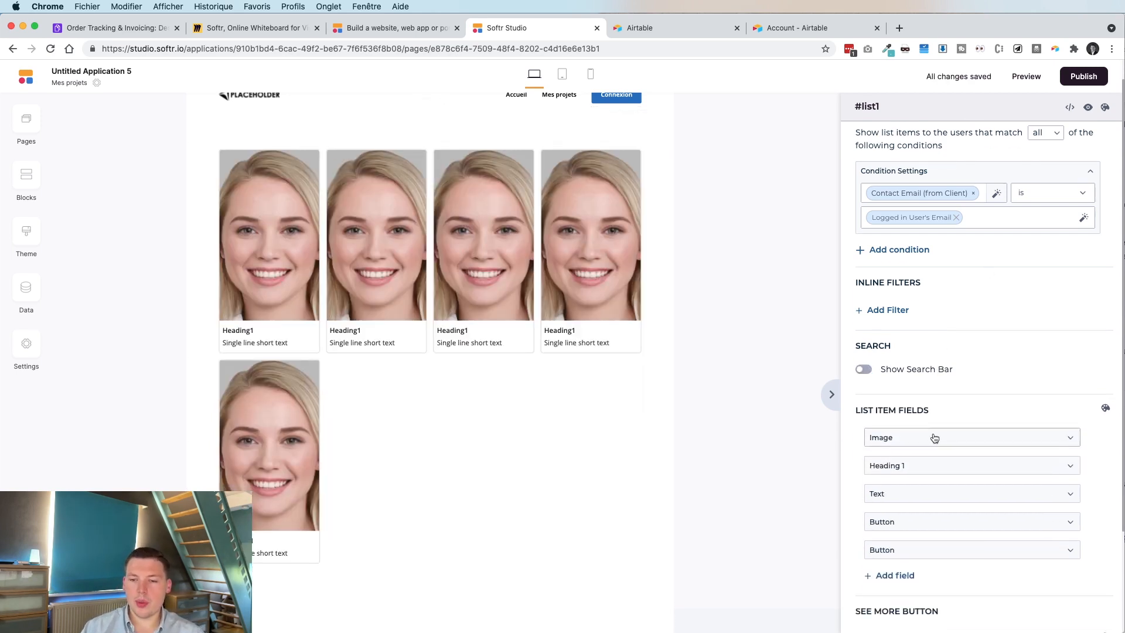
Set the card image field to Project Photos.
{"action": "left_click", "coordinate": [931, 436]}
{"action": "scroll", "coordinate": [932, 437], "scroll_direction": "down", "scroll_amount": 3}
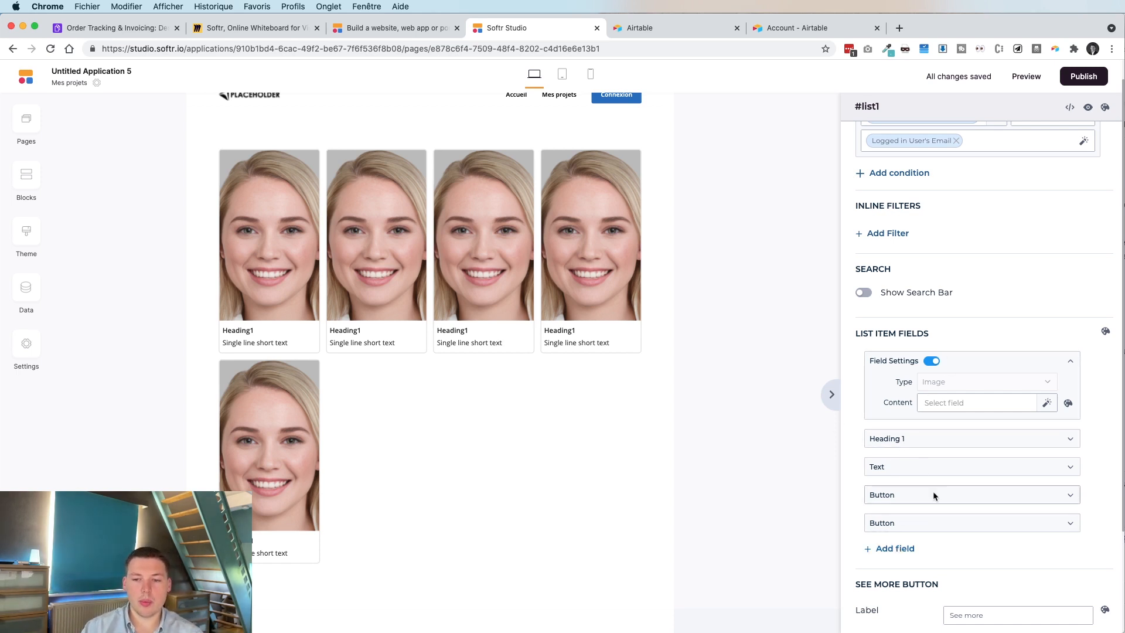
{"action": "left_click", "coordinate": [957, 401]}
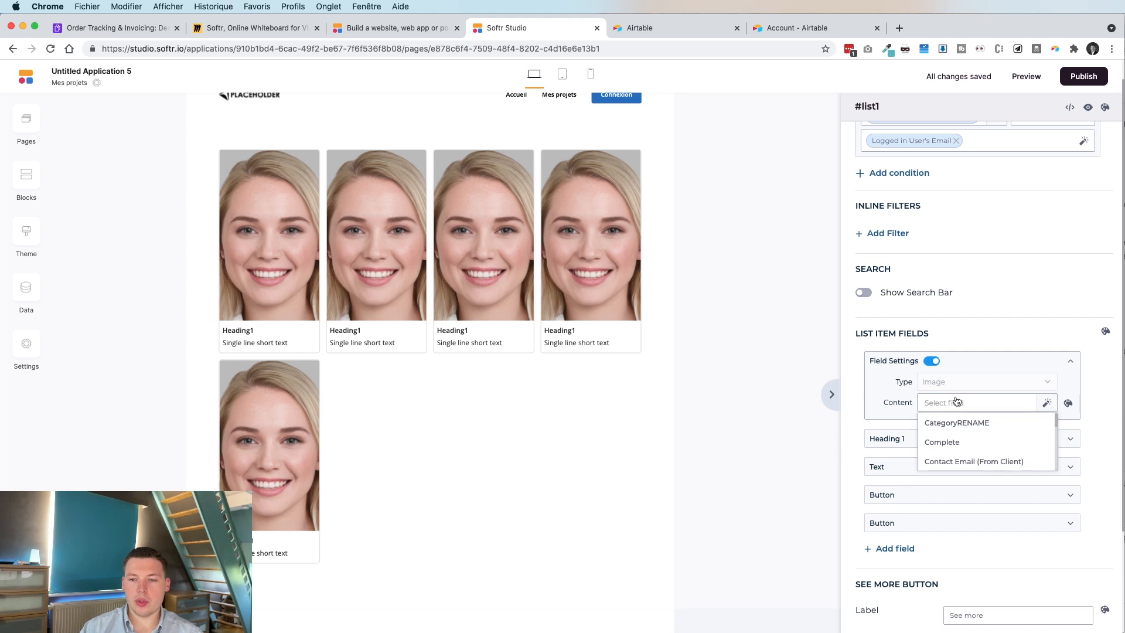
{"action": "scroll", "coordinate": [977, 458], "scroll_direction": "down", "scroll_amount": 5}
{"action": "scroll", "coordinate": [977, 458], "scroll_direction": "down", "scroll_amount": 2}
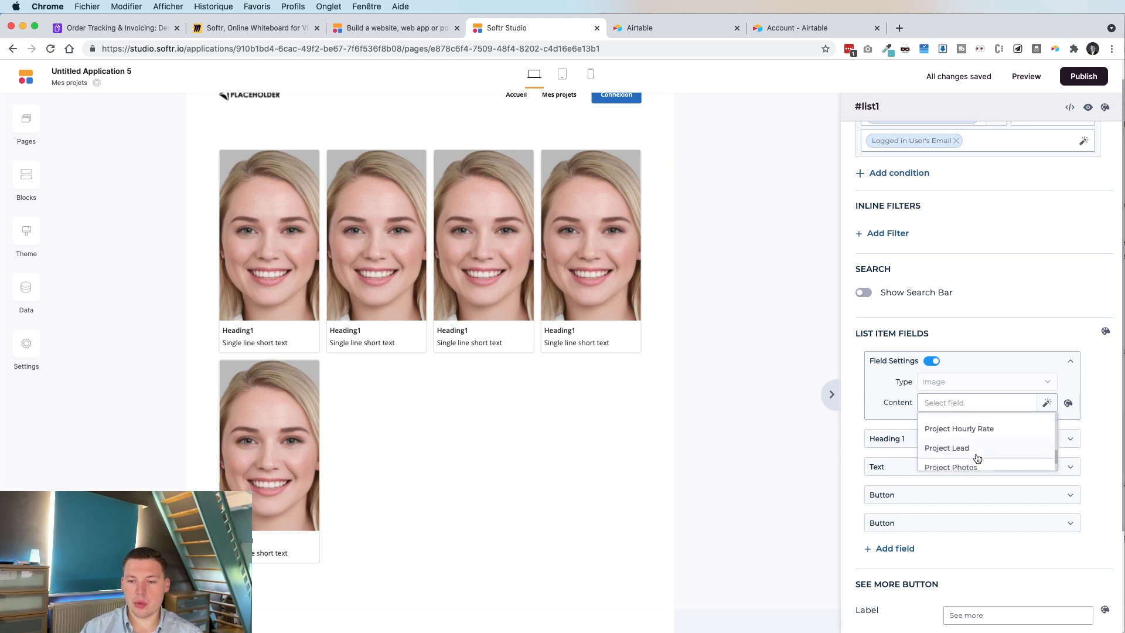
{"action": "scroll", "coordinate": [981, 455], "scroll_direction": "up", "scroll_amount": 2}
{"action": "scroll", "coordinate": [977, 457], "scroll_direction": "down", "scroll_amount": 3}
{"action": "left_click", "coordinate": [966, 443]}
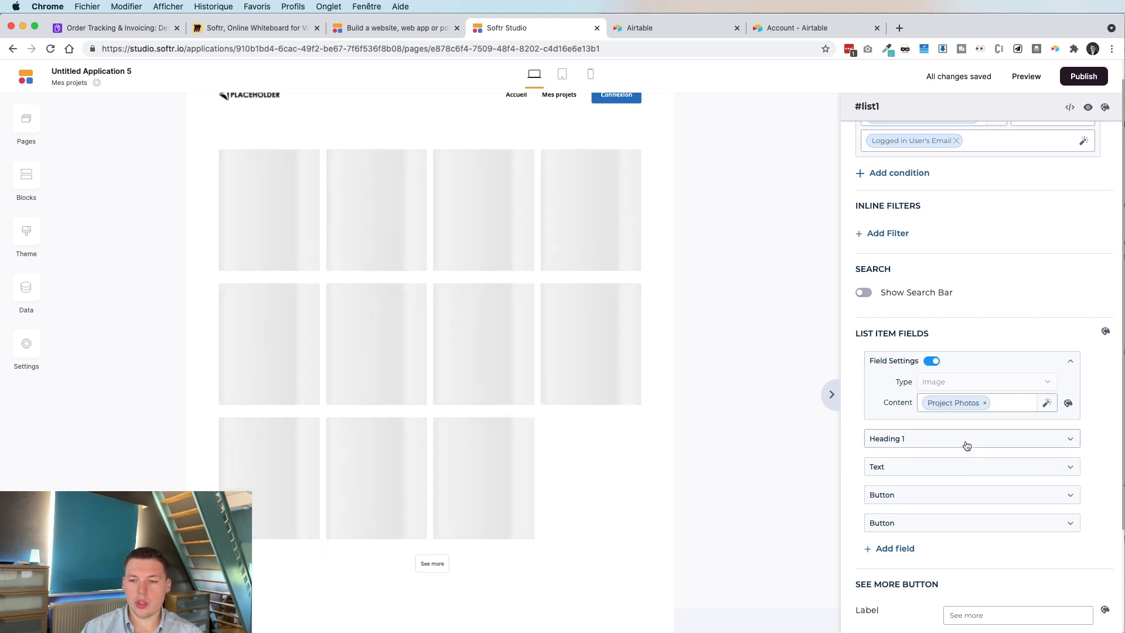
{"action": "scroll", "coordinate": [1002, 348], "scroll_direction": "down", "scroll_amount": 2}
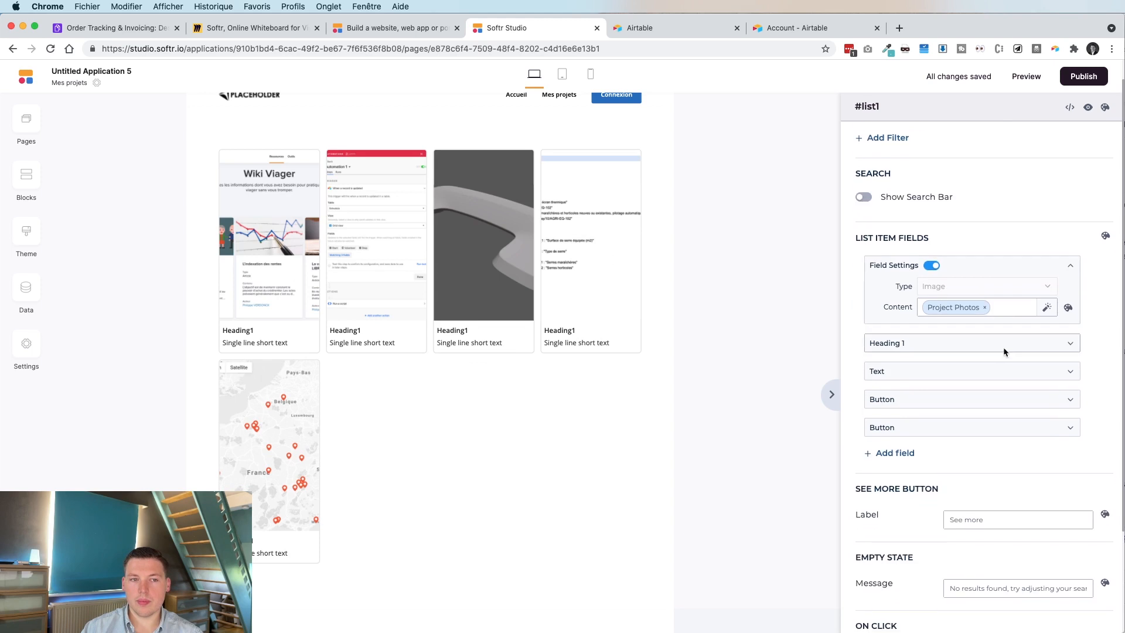
Set the card Heading 1 to the project Name field.
{"action": "left_click", "coordinate": [937, 346]}
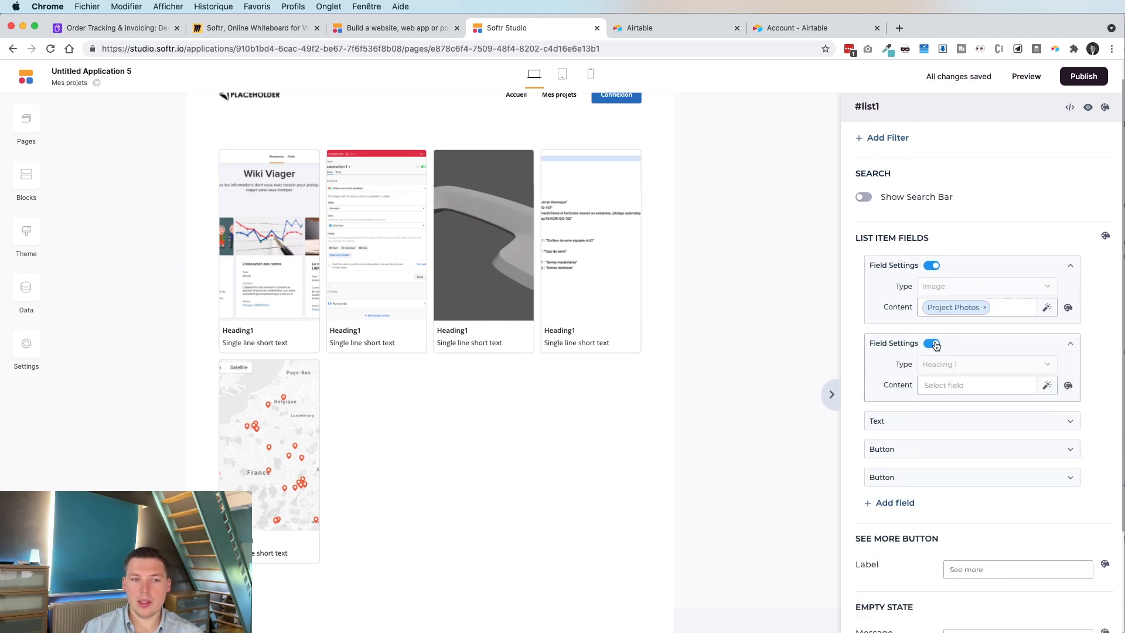
{"action": "left_click", "coordinate": [964, 386]}
{"action": "scroll", "coordinate": [978, 432], "scroll_direction": "down", "scroll_amount": 1}
{"action": "scroll", "coordinate": [980, 433], "scroll_direction": "down", "scroll_amount": 3}
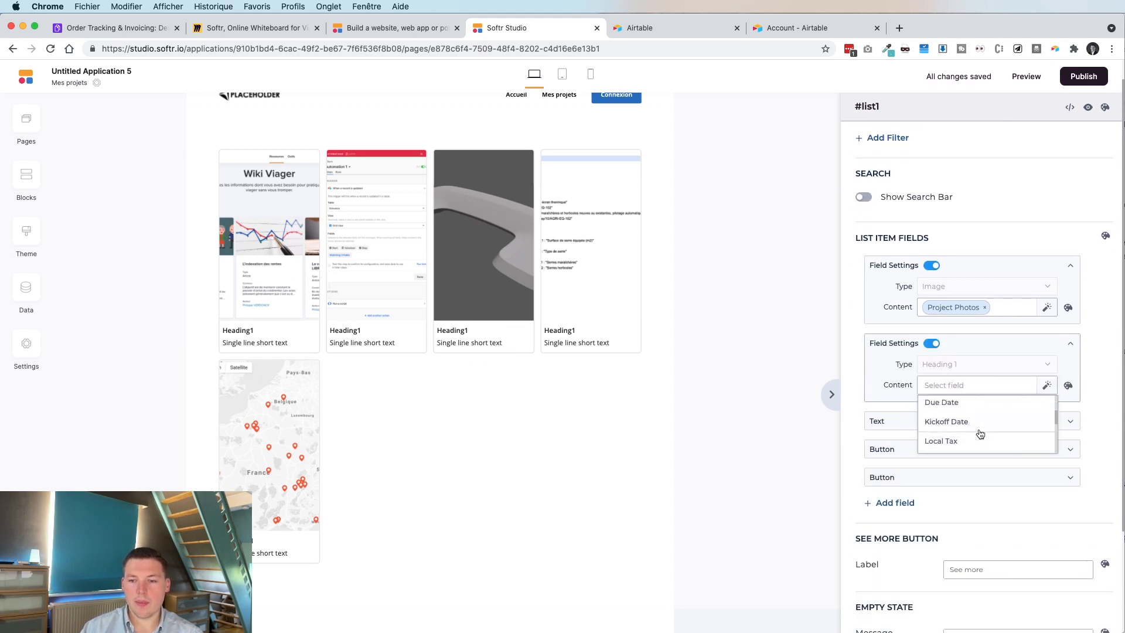
{"action": "left_click", "coordinate": [955, 399]}
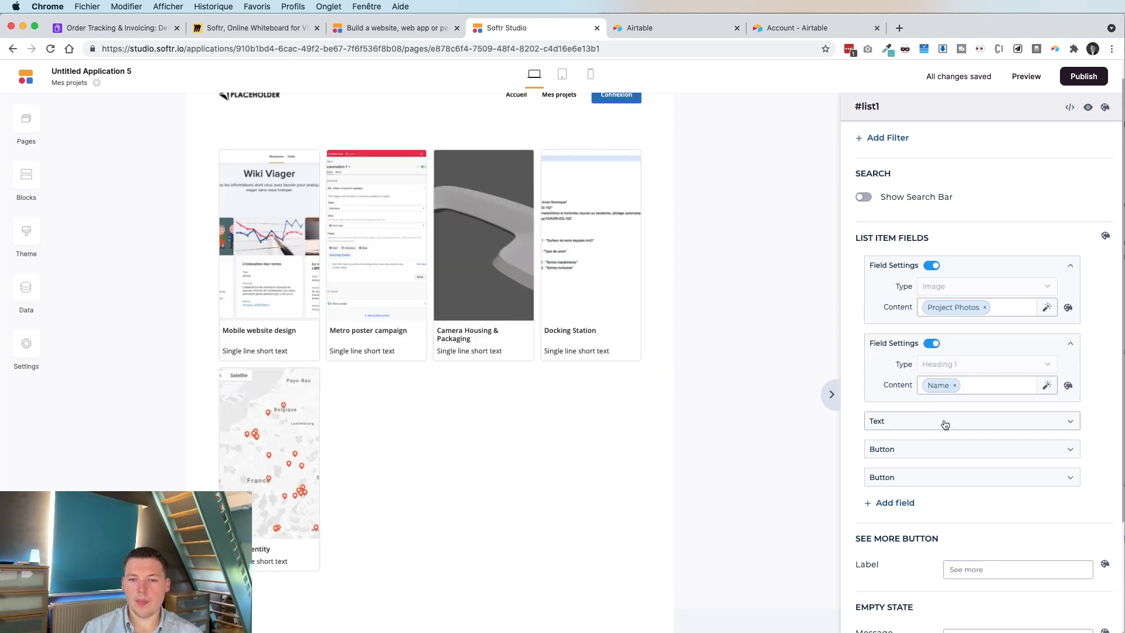
Hide the cards' subtitle text and both buttons.
{"action": "left_click", "coordinate": [942, 422]}
{"action": "left_click", "coordinate": [933, 424]}
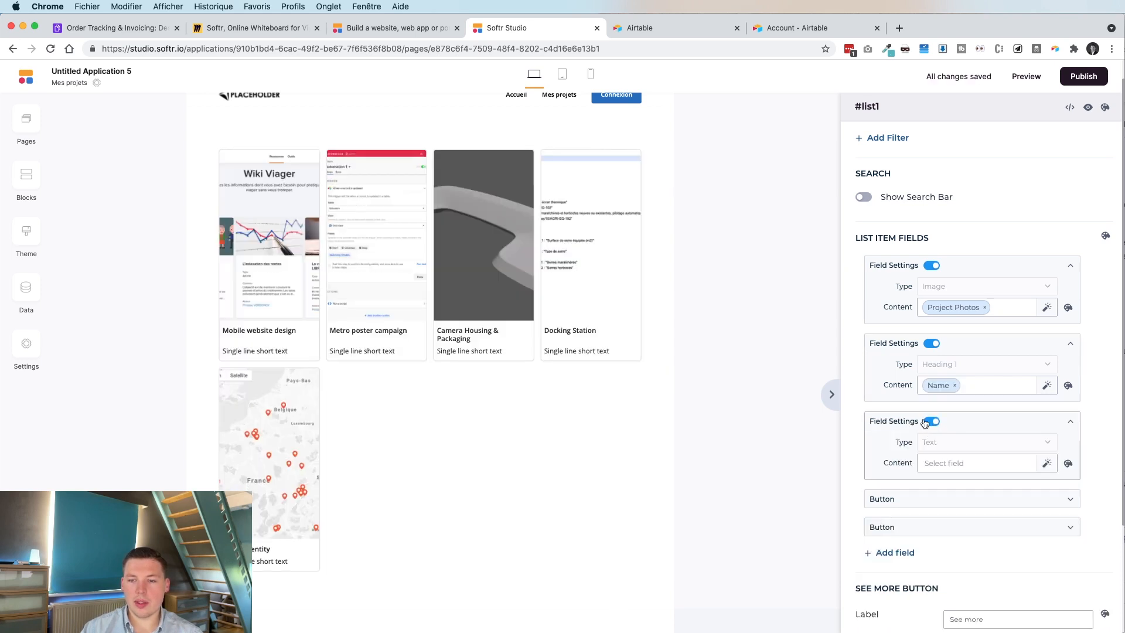
{"action": "left_click", "coordinate": [919, 499]}
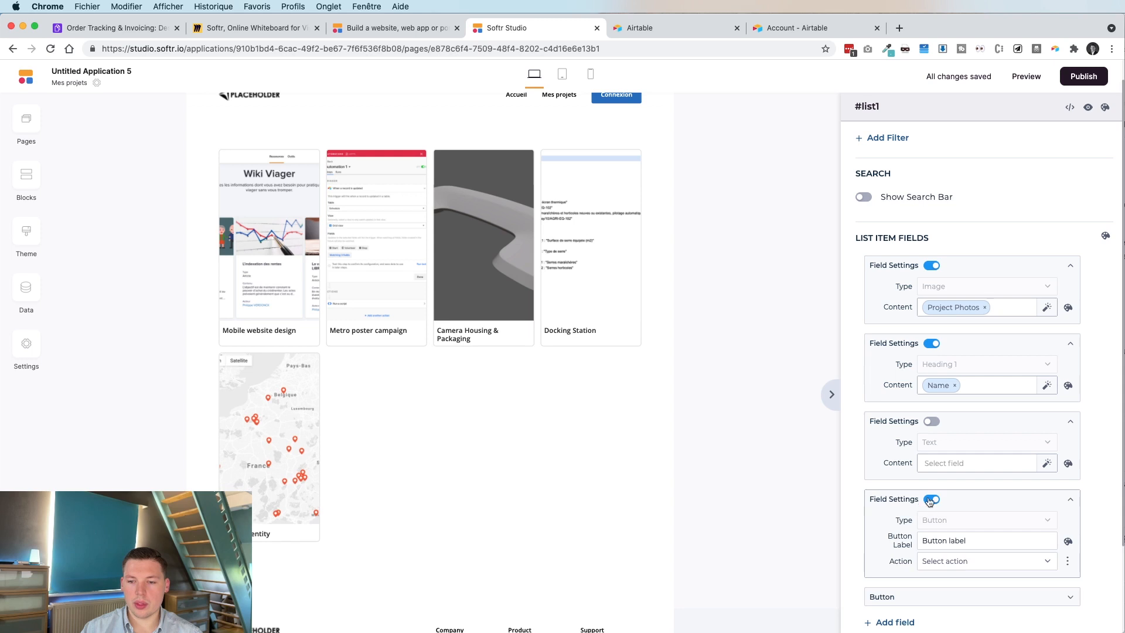
{"action": "left_click", "coordinate": [931, 499]}
{"action": "scroll", "coordinate": [931, 498], "scroll_direction": "down", "scroll_amount": 3}
{"action": "left_click", "coordinate": [912, 520]}
{"action": "left_click", "coordinate": [930, 521]}
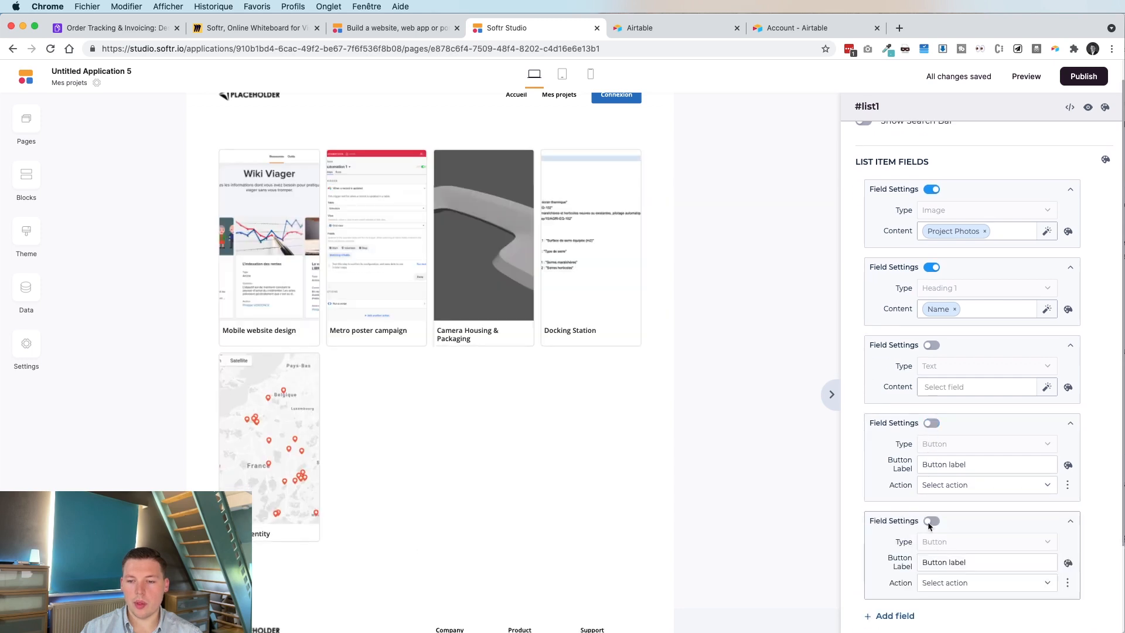
{"action": "scroll", "coordinate": [896, 382], "scroll_direction": "down", "scroll_amount": 5}
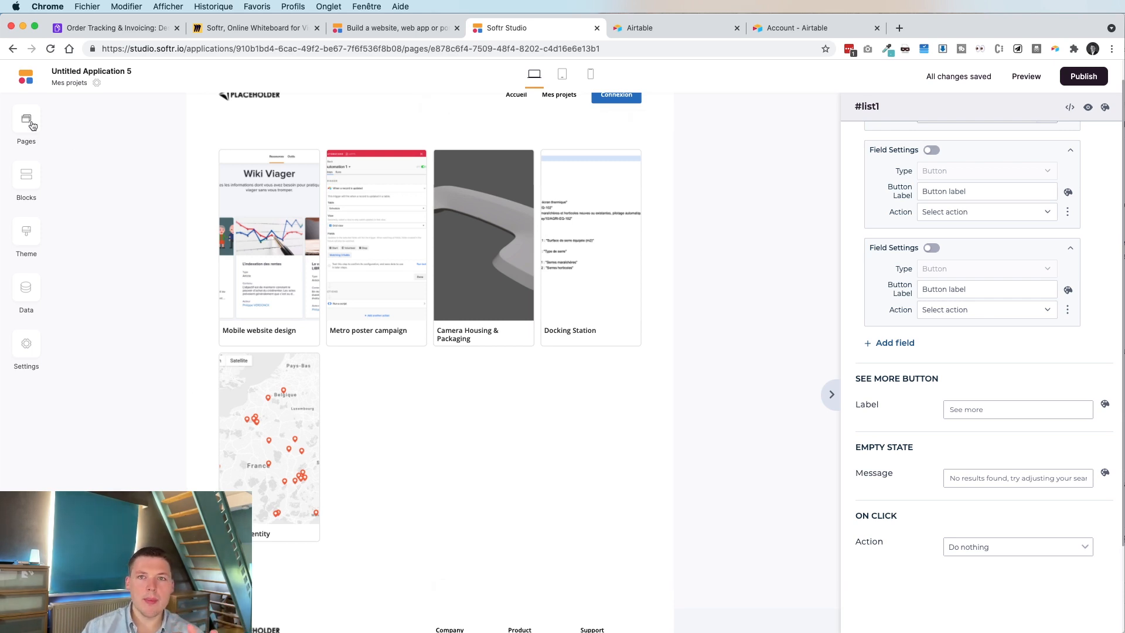
{"action": "left_click", "coordinate": [261, 31]}
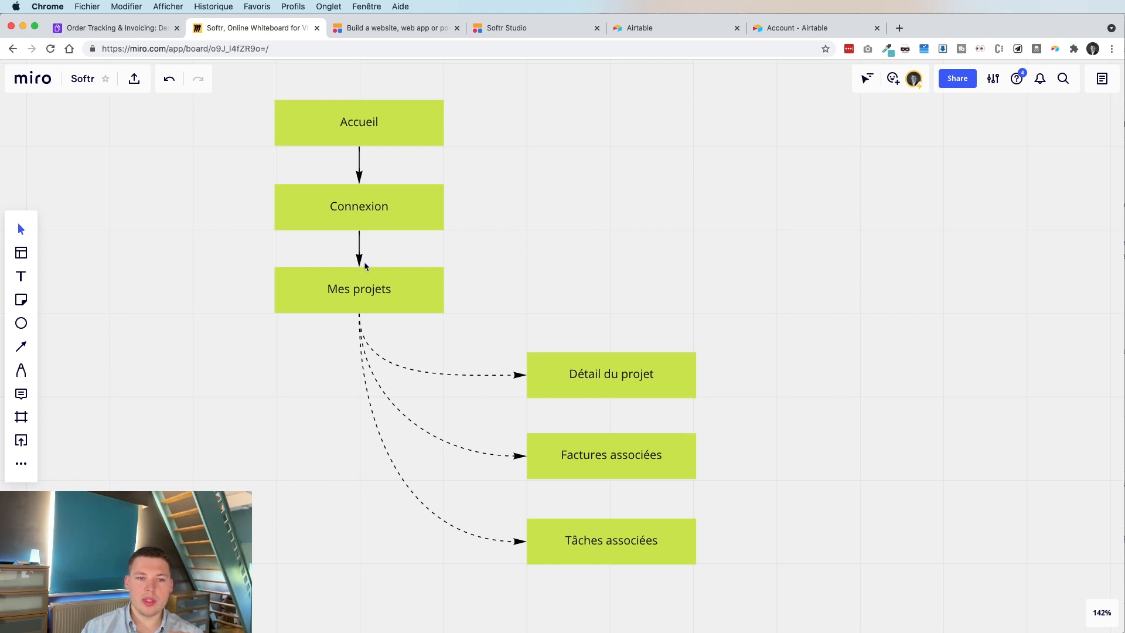
Select the Mes projets and Détail du projet shapes in Miro, then return to Softr Studio.
{"action": "left_click", "coordinate": [362, 280]}
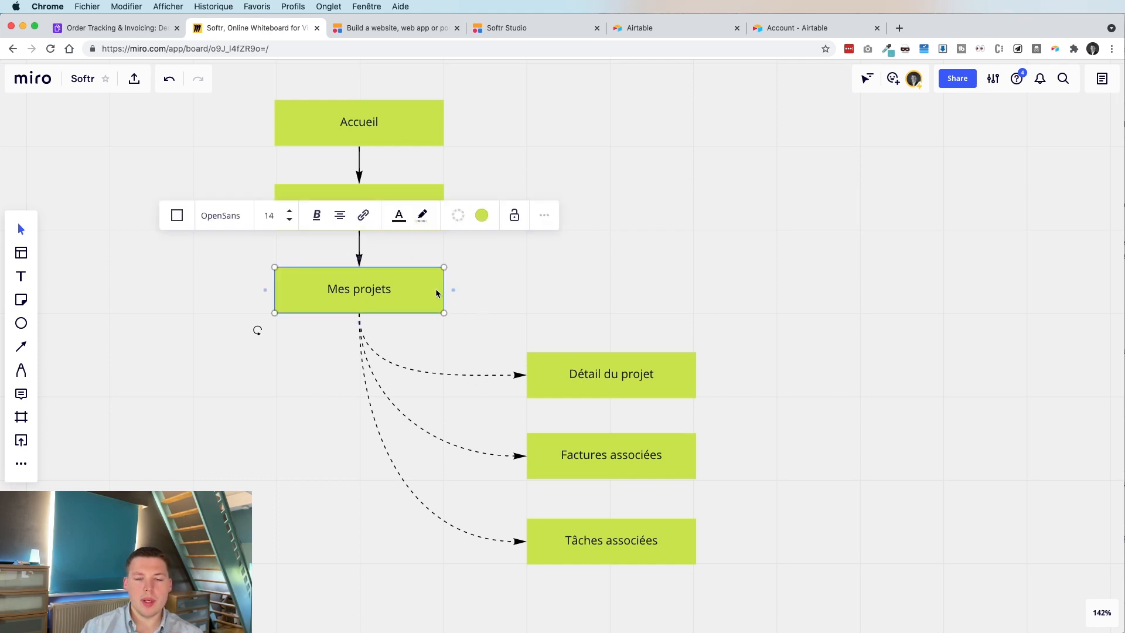
{"action": "left_click", "coordinate": [573, 383]}
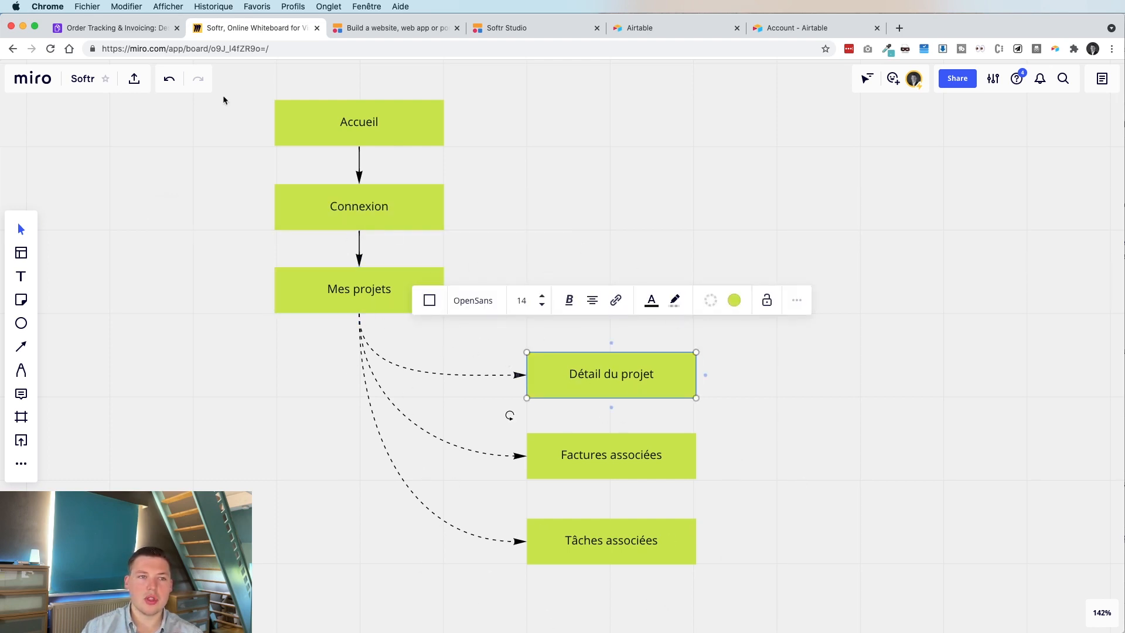
{"action": "left_click", "coordinate": [400, 28]}
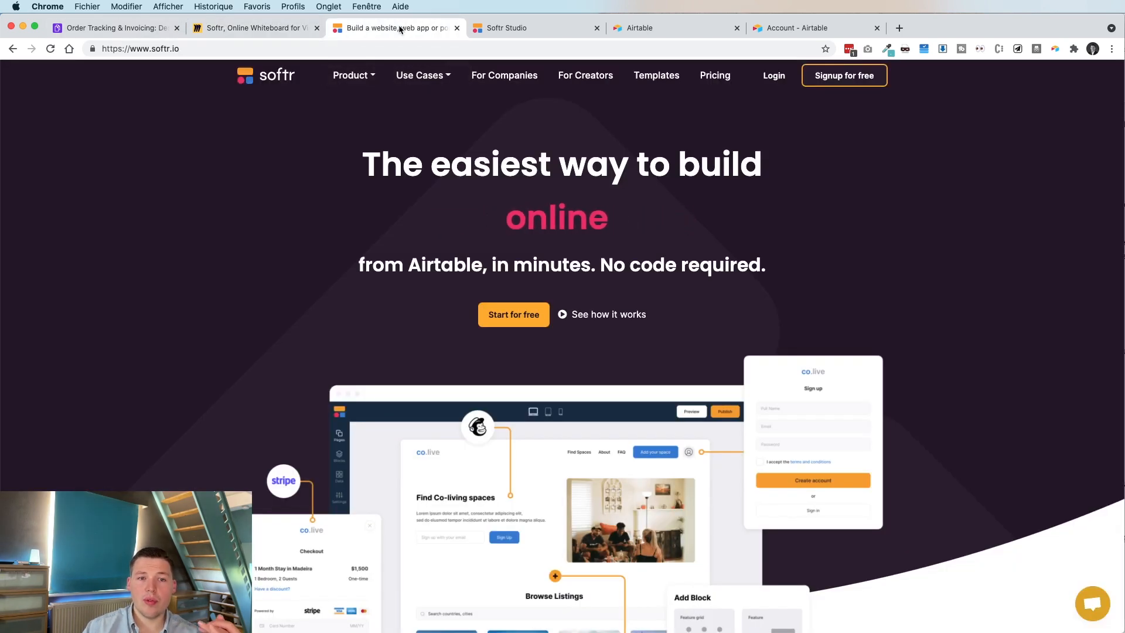
{"action": "left_click", "coordinate": [497, 29]}
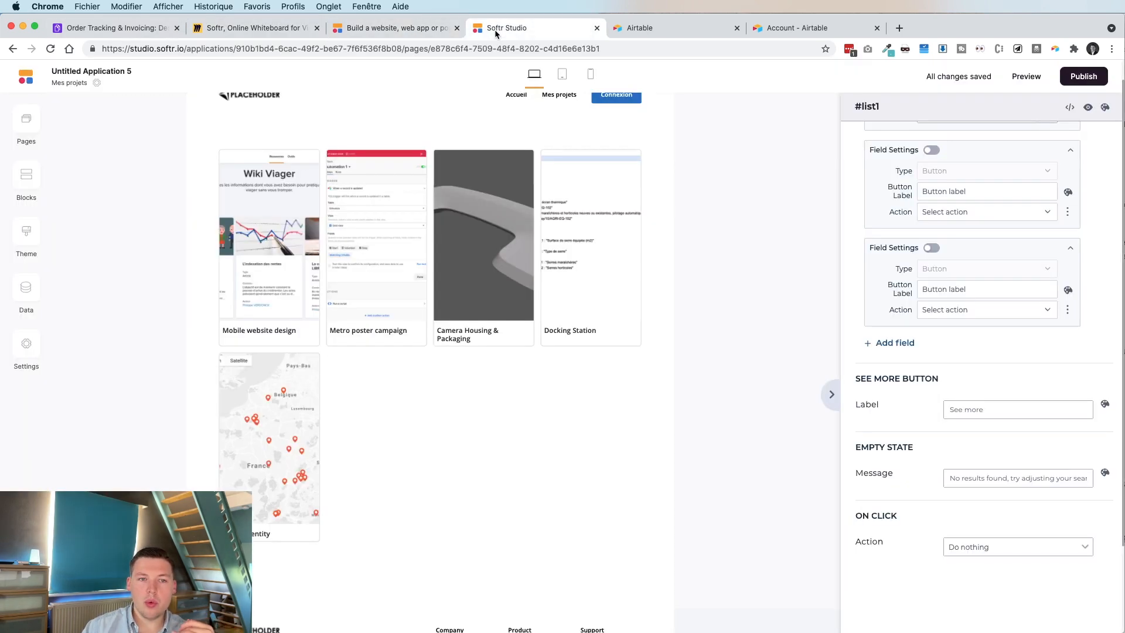
Add a 'List details page with side image' block to the new Détail Projet page and open its settings.
{"action": "left_click", "coordinate": [23, 120]}
{"action": "left_click", "coordinate": [287, 604]}
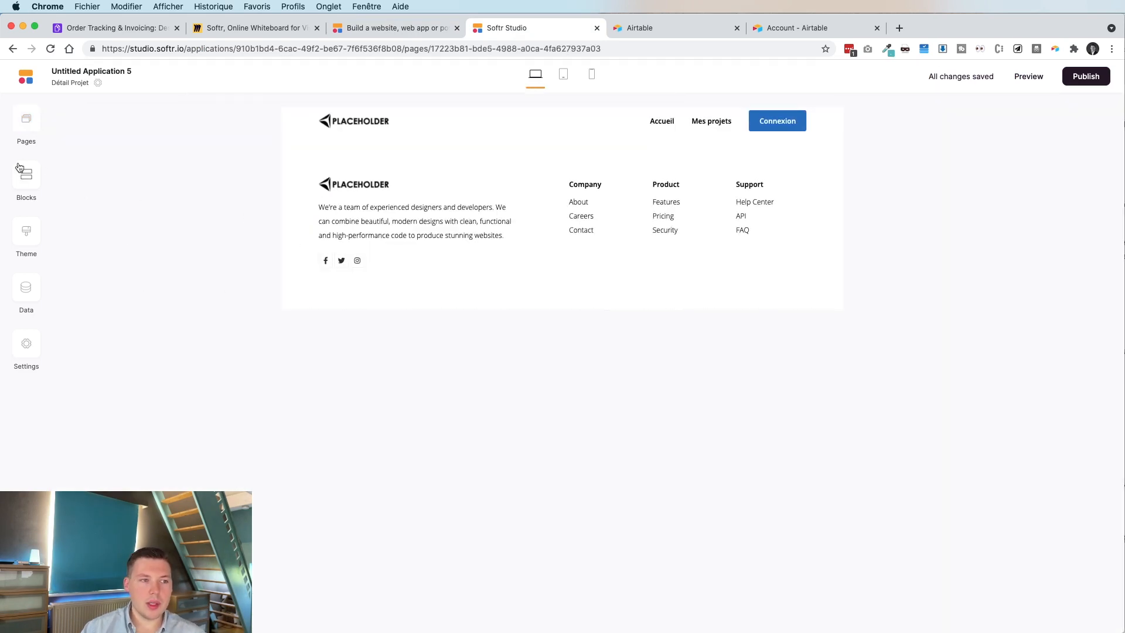
{"action": "left_click", "coordinate": [20, 167]}
{"action": "scroll", "coordinate": [154, 432], "scroll_direction": "down", "scroll_amount": 3}
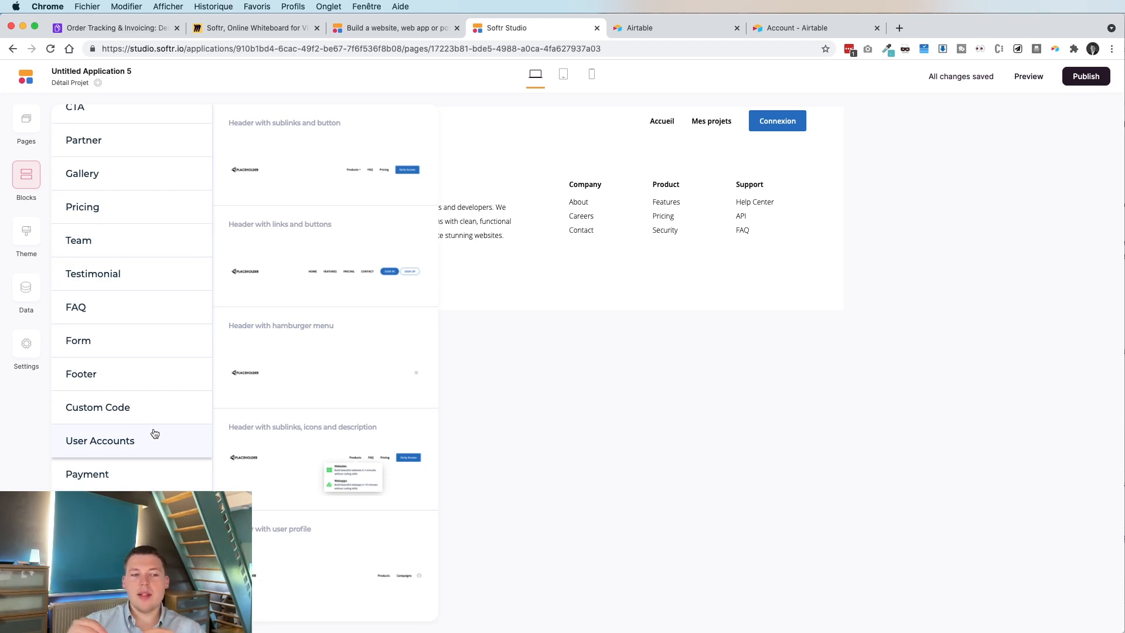
{"action": "left_click", "coordinate": [155, 432]}
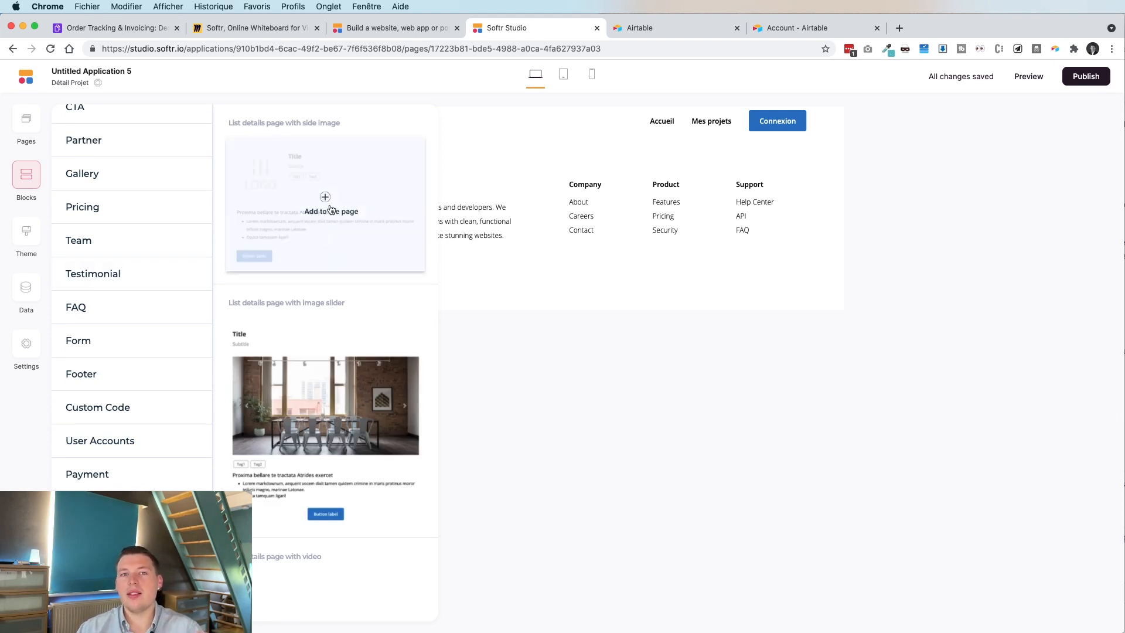
{"action": "left_click", "coordinate": [324, 200]}
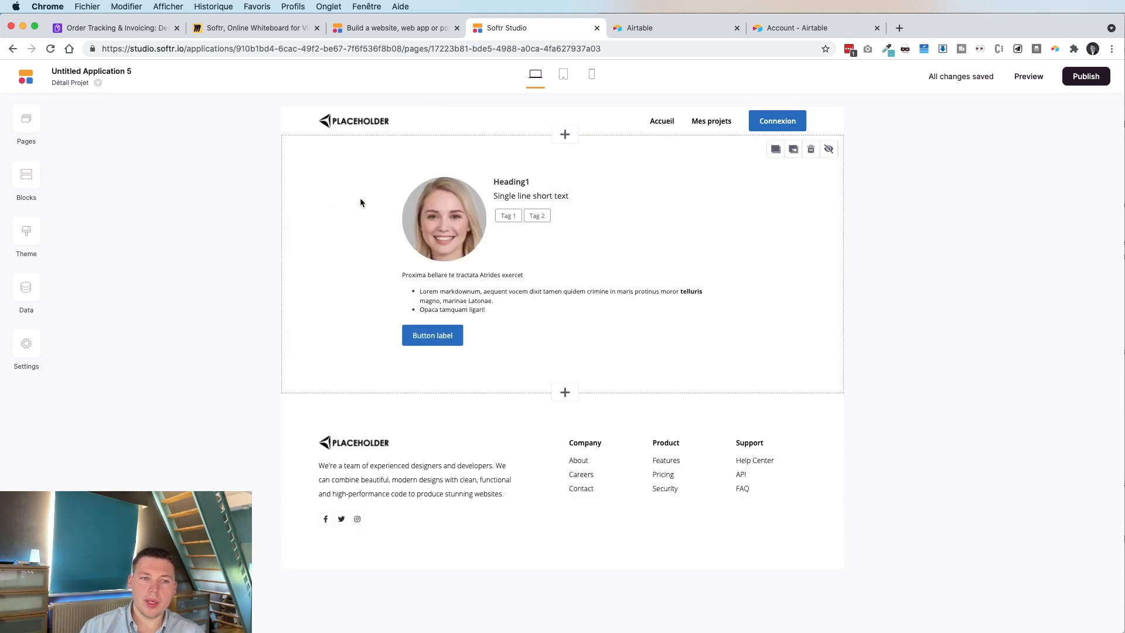
{"action": "left_click", "coordinate": [476, 209]}
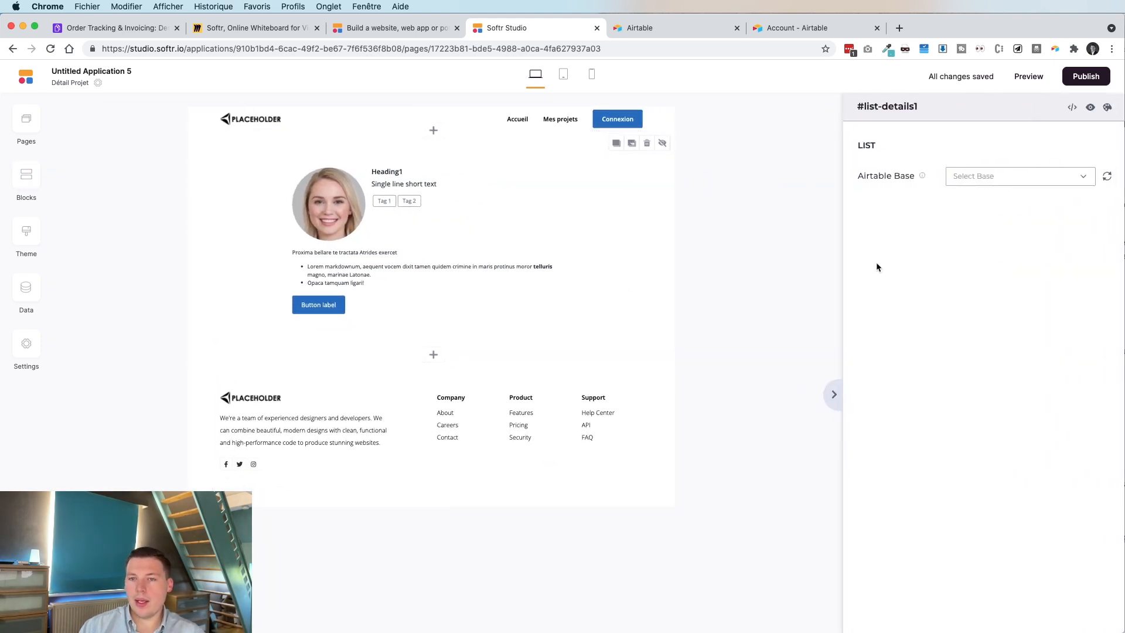
Connect the detail block to the Design Projects table in the Order Tracking & Invoicing base.
{"action": "left_click", "coordinate": [1001, 176]}
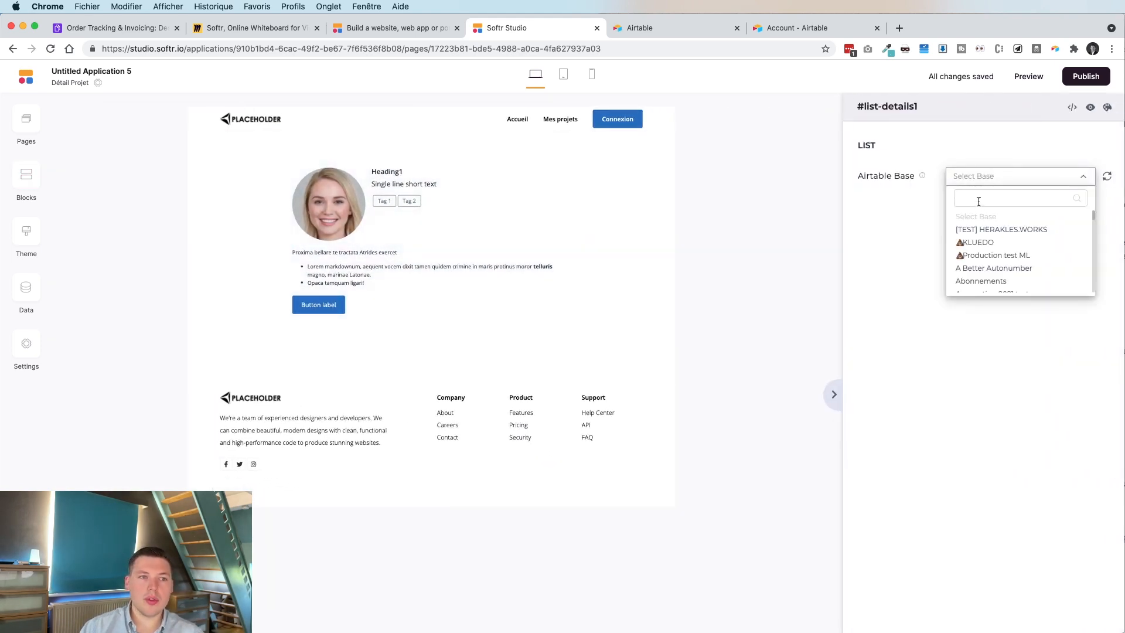
{"action": "left_click", "coordinate": [978, 199]}
{"action": "type", "text": "Order"}
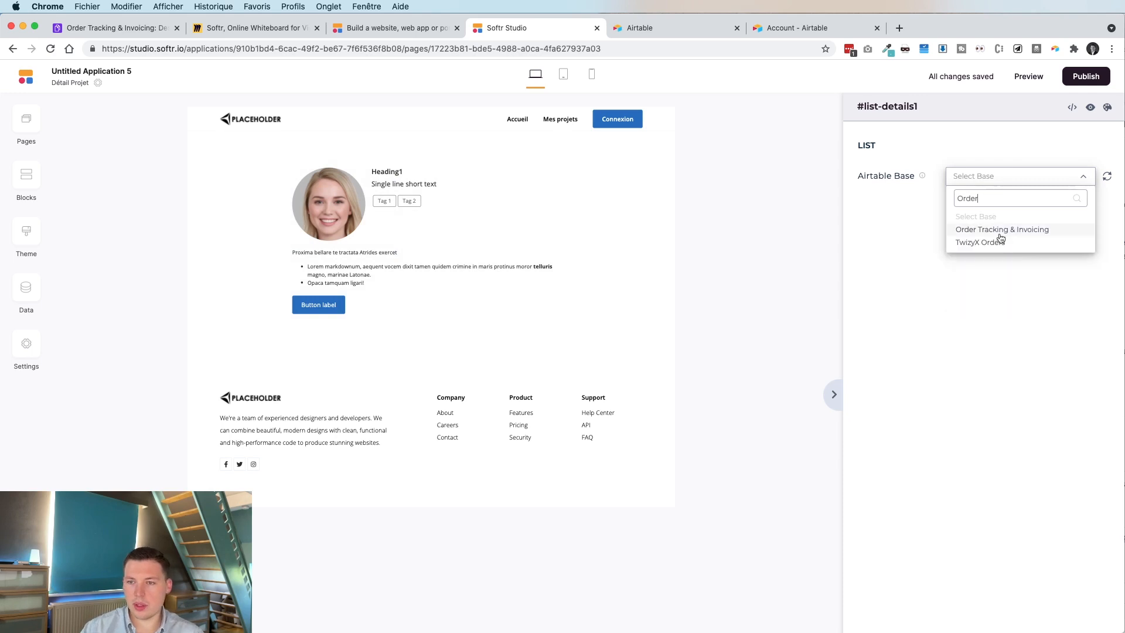
{"action": "left_click", "coordinate": [998, 229]}
{"action": "left_click", "coordinate": [960, 211]}
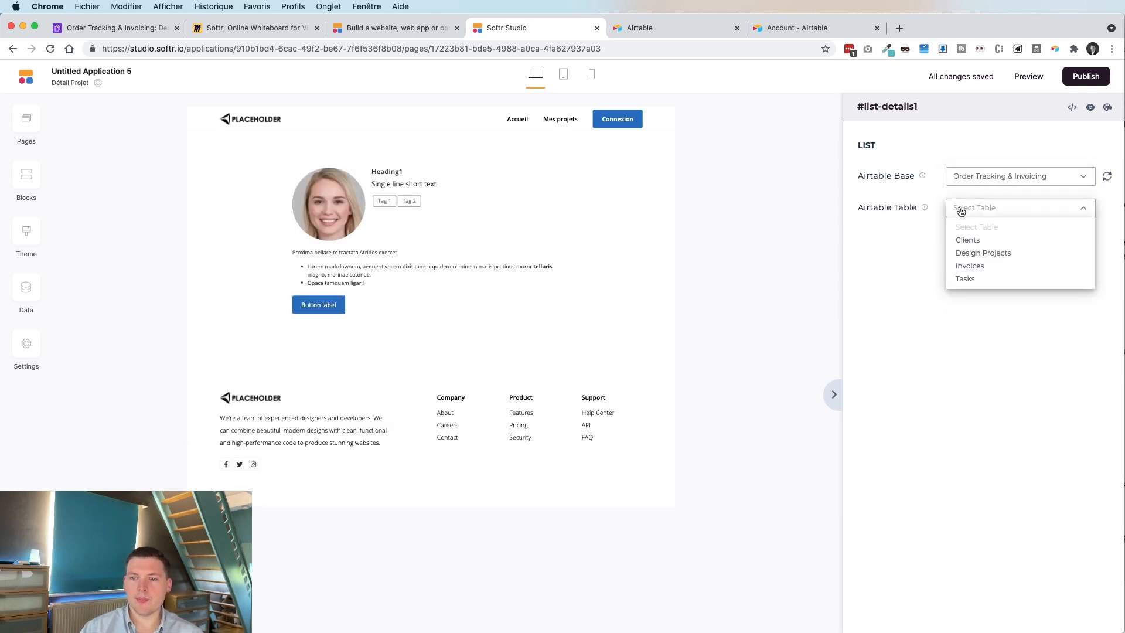
{"action": "left_click", "coordinate": [989, 254]}
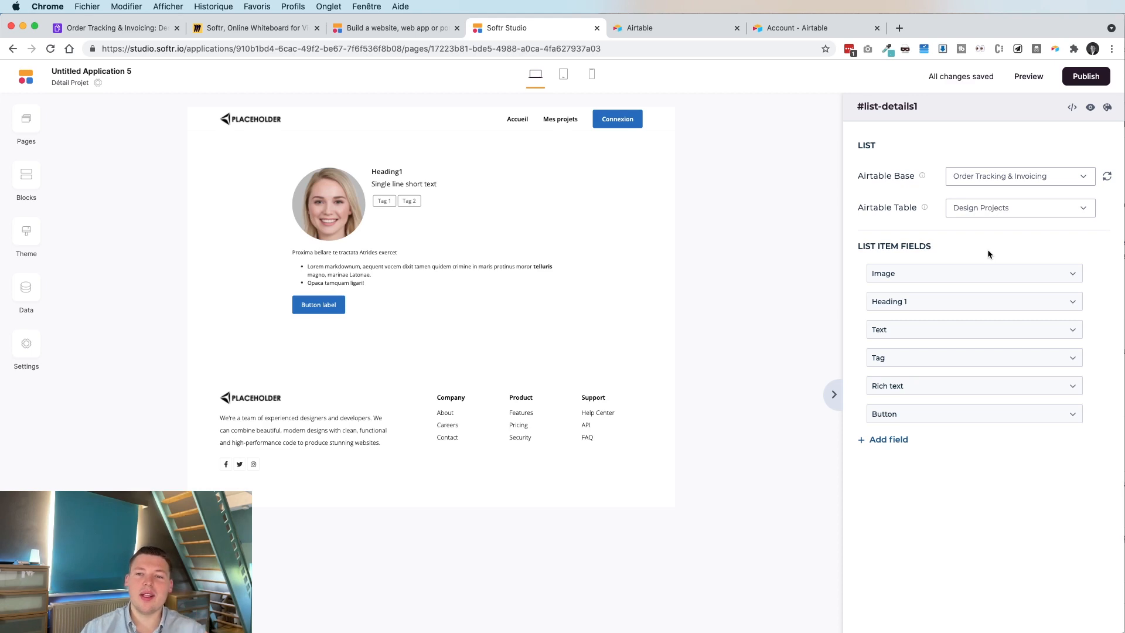
Map Project Photos to the image field and Name to Heading 1.
{"action": "left_click", "coordinate": [961, 274]}
{"action": "left_click", "coordinate": [955, 316]}
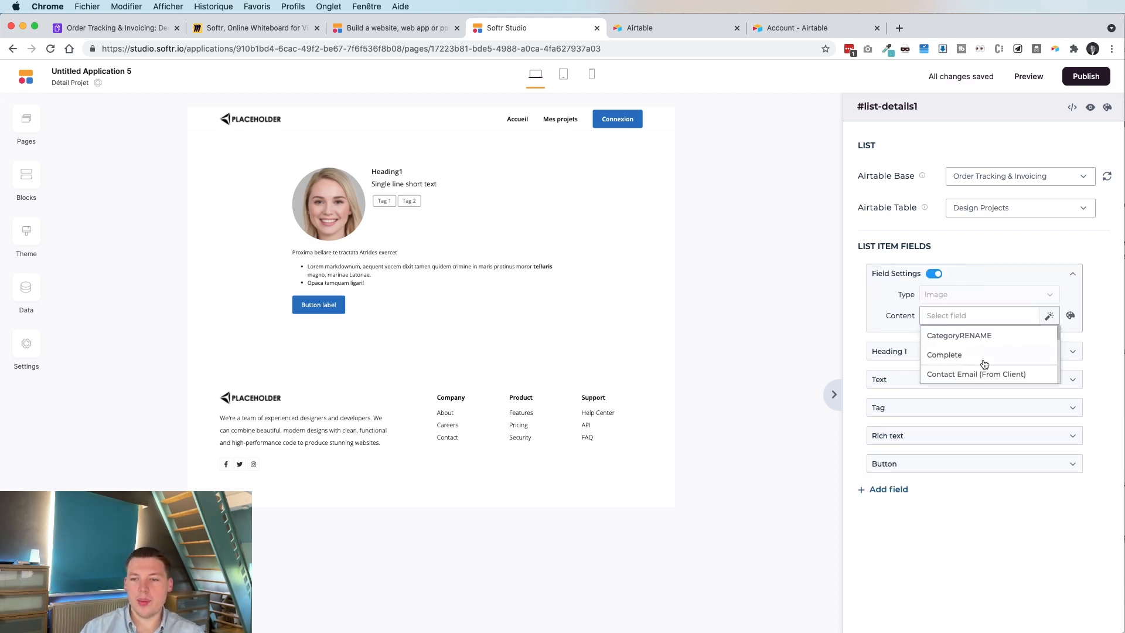
{"action": "scroll", "coordinate": [983, 363], "scroll_direction": "down", "scroll_amount": 4}
{"action": "scroll", "coordinate": [984, 363], "scroll_direction": "down", "scroll_amount": 5}
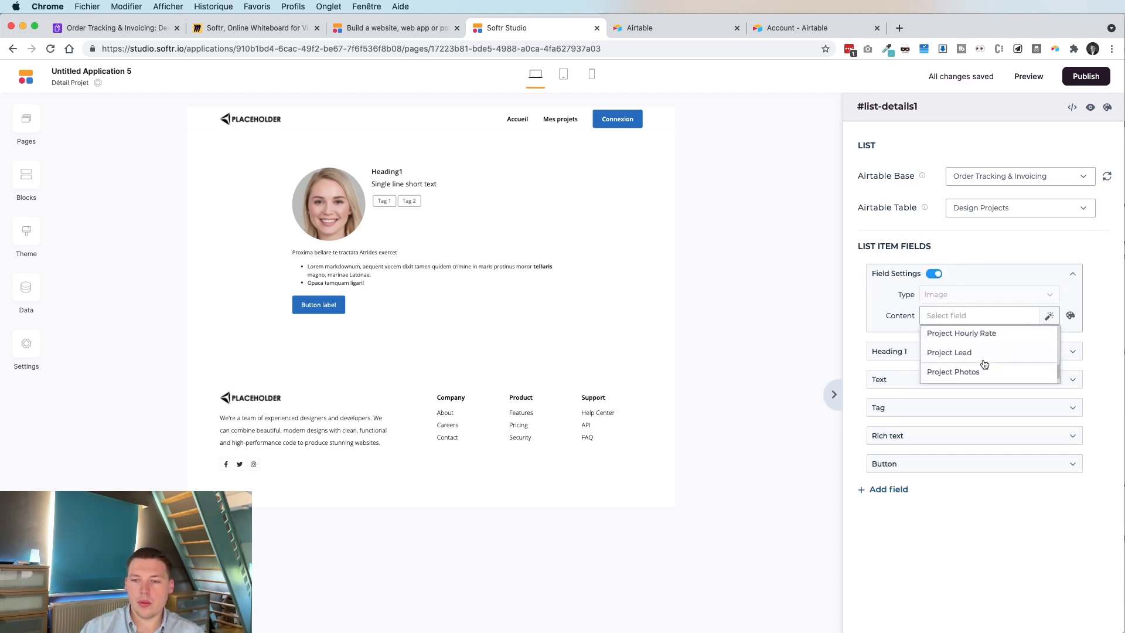
{"action": "left_click", "coordinate": [981, 354]}
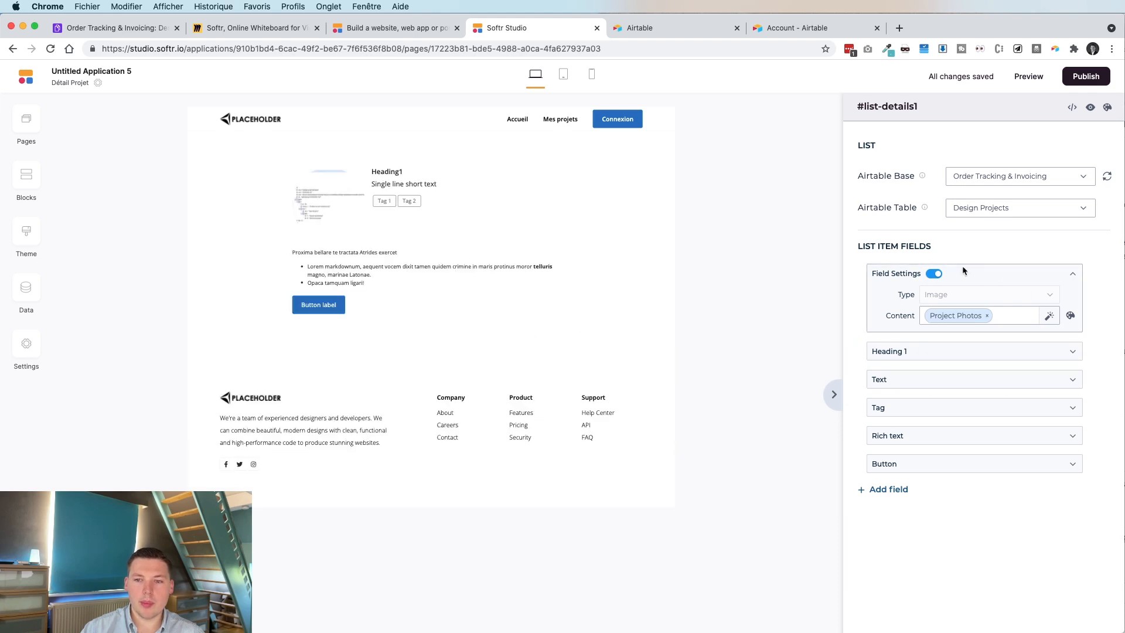
{"action": "left_click", "coordinate": [989, 351]}
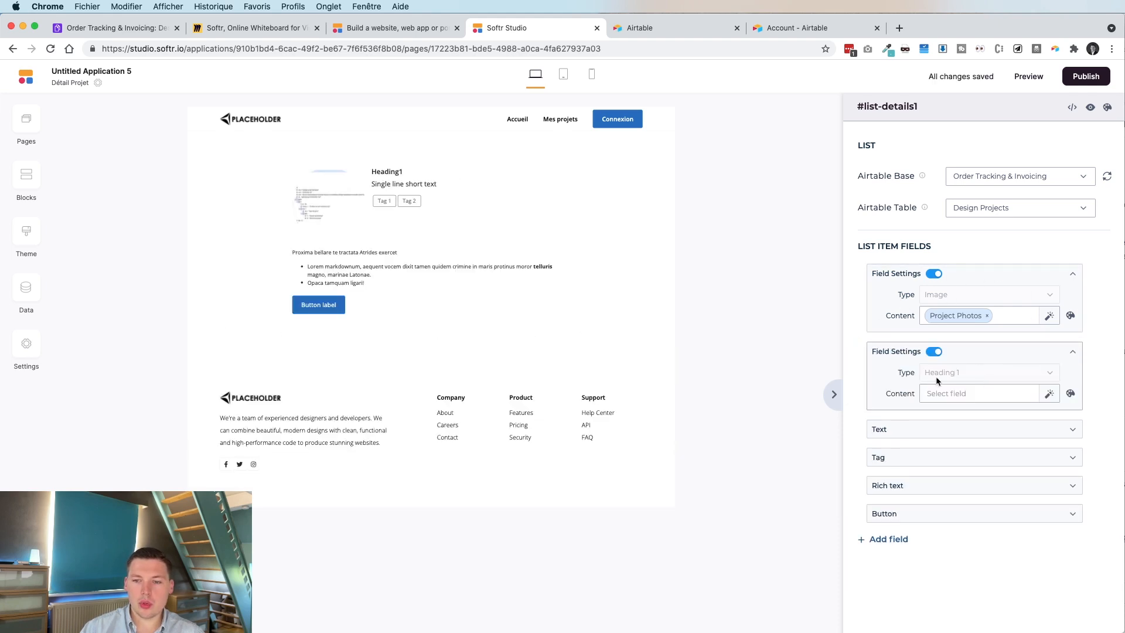
{"action": "left_click", "coordinate": [946, 394]}
{"action": "scroll", "coordinate": [952, 413], "scroll_direction": "down", "scroll_amount": 5}
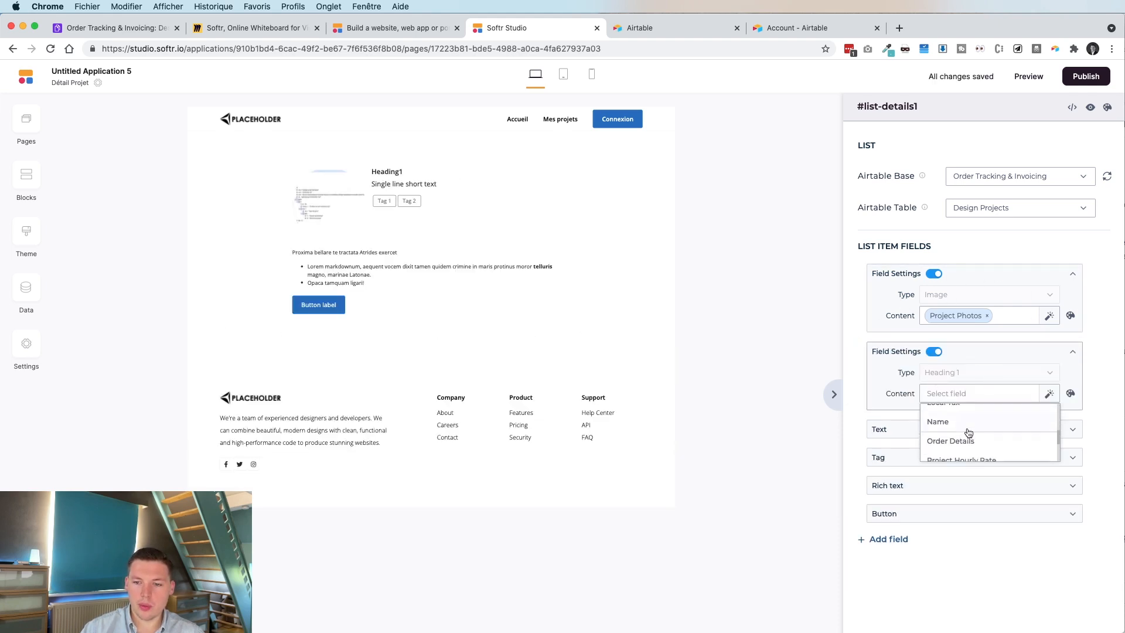
{"action": "left_click", "coordinate": [956, 413]}
Map Order Details to the text field and Kickoff Date to the tag, and turn off rich text.
{"action": "left_click", "coordinate": [936, 430]}
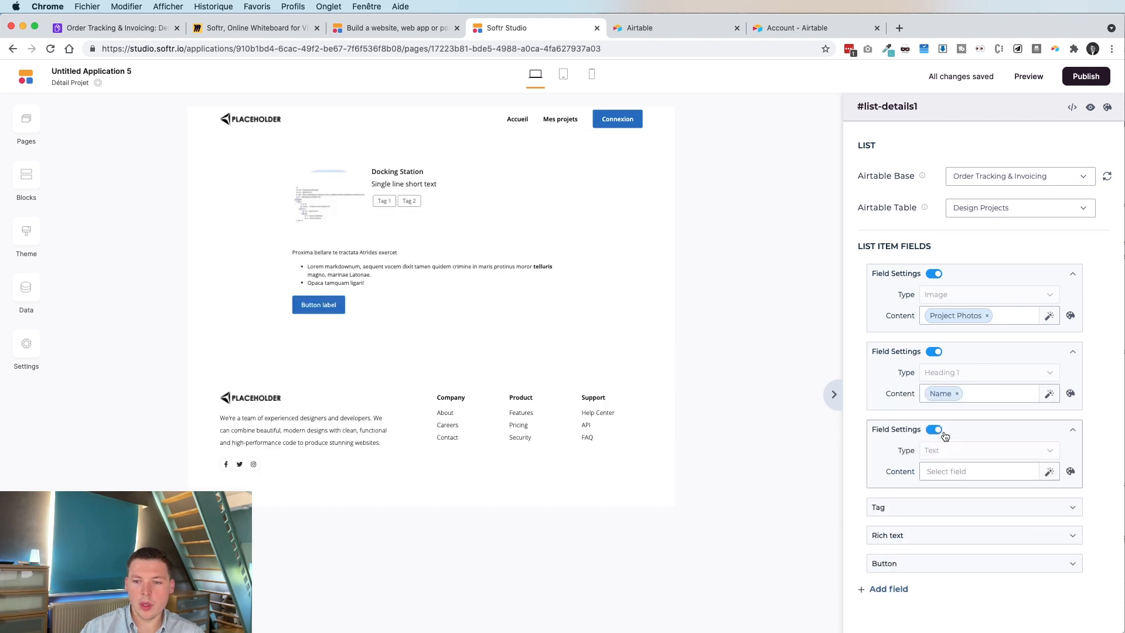
{"action": "left_click", "coordinate": [955, 470]}
{"action": "scroll", "coordinate": [957, 470], "scroll_direction": "down", "scroll_amount": 5}
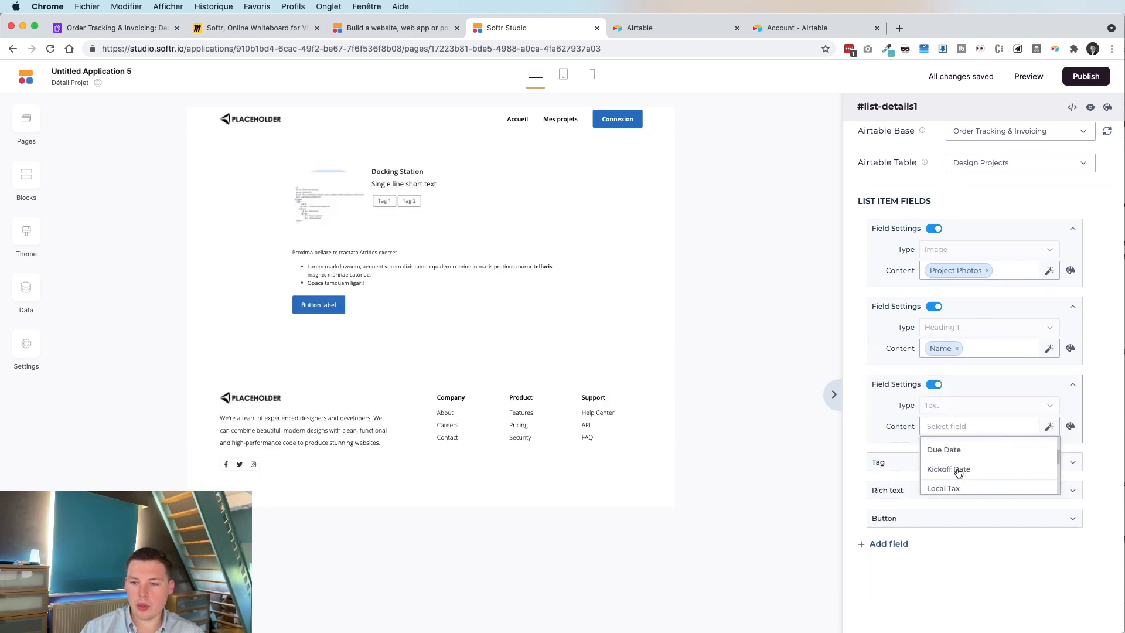
{"action": "left_click", "coordinate": [956, 467]}
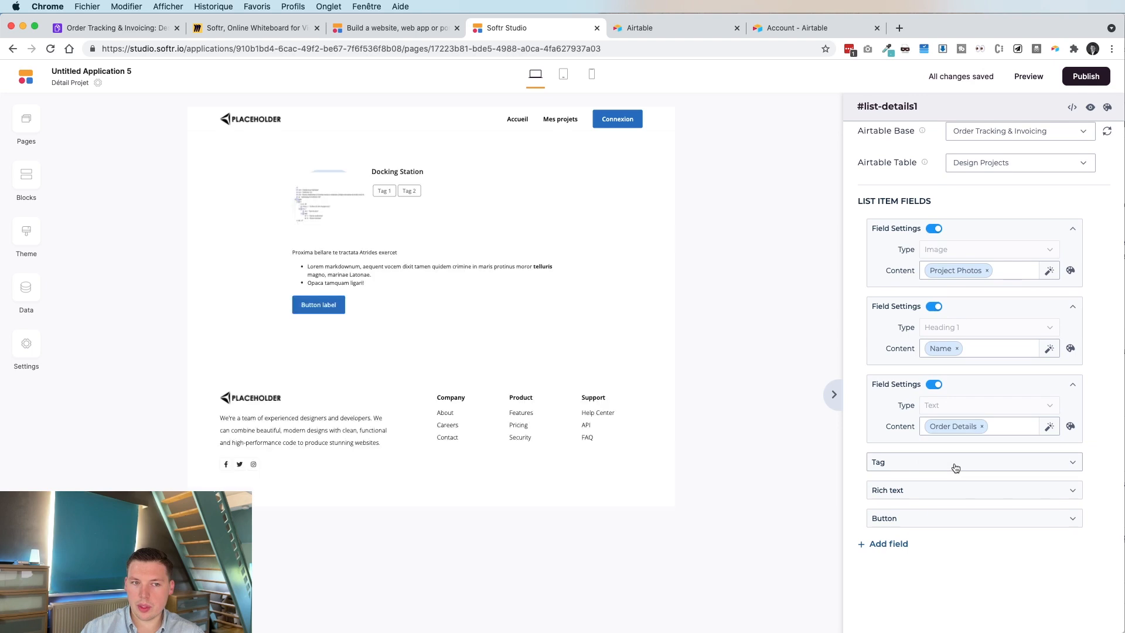
{"action": "scroll", "coordinate": [956, 462], "scroll_direction": "down", "scroll_amount": 1}
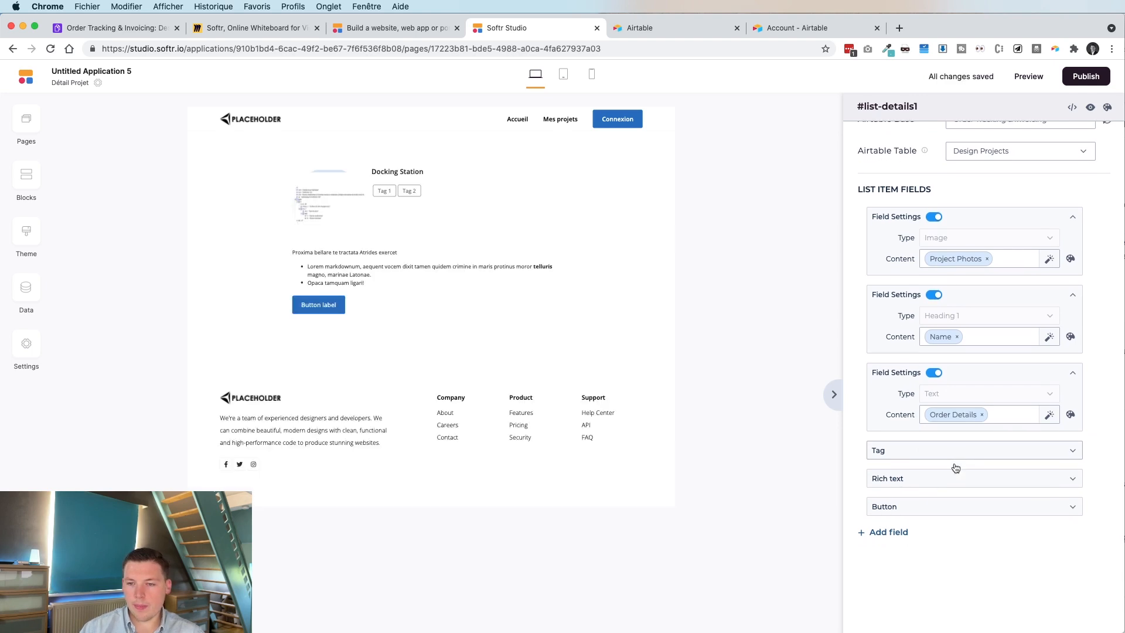
{"action": "left_click", "coordinate": [957, 444]}
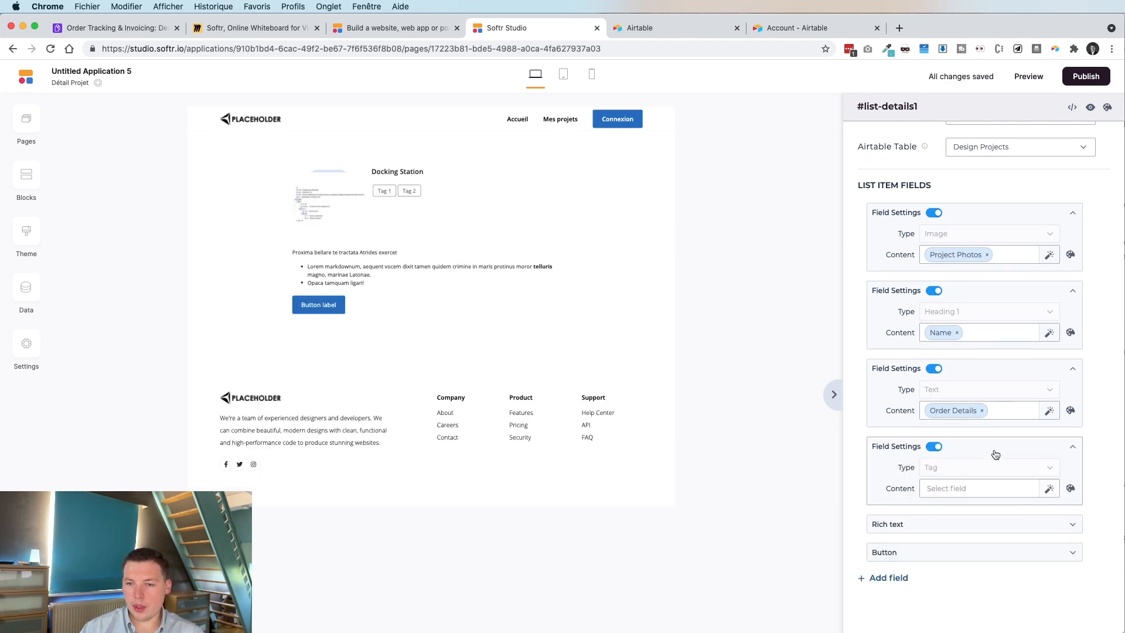
{"action": "left_click", "coordinate": [964, 488]}
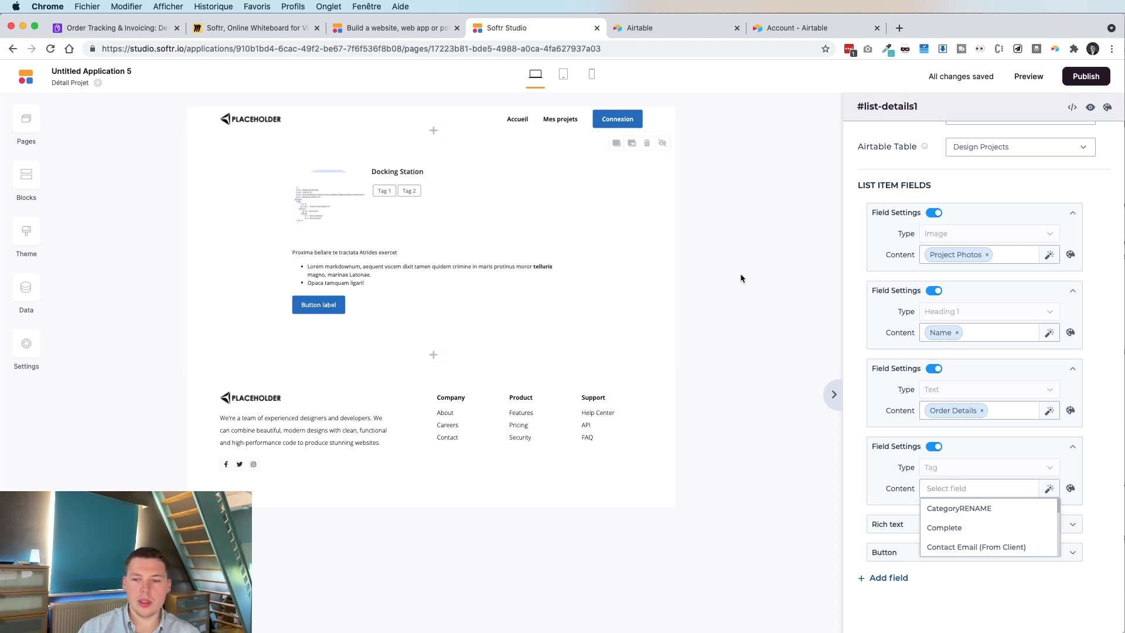
{"action": "scroll", "coordinate": [994, 531], "scroll_direction": "down", "scroll_amount": 5}
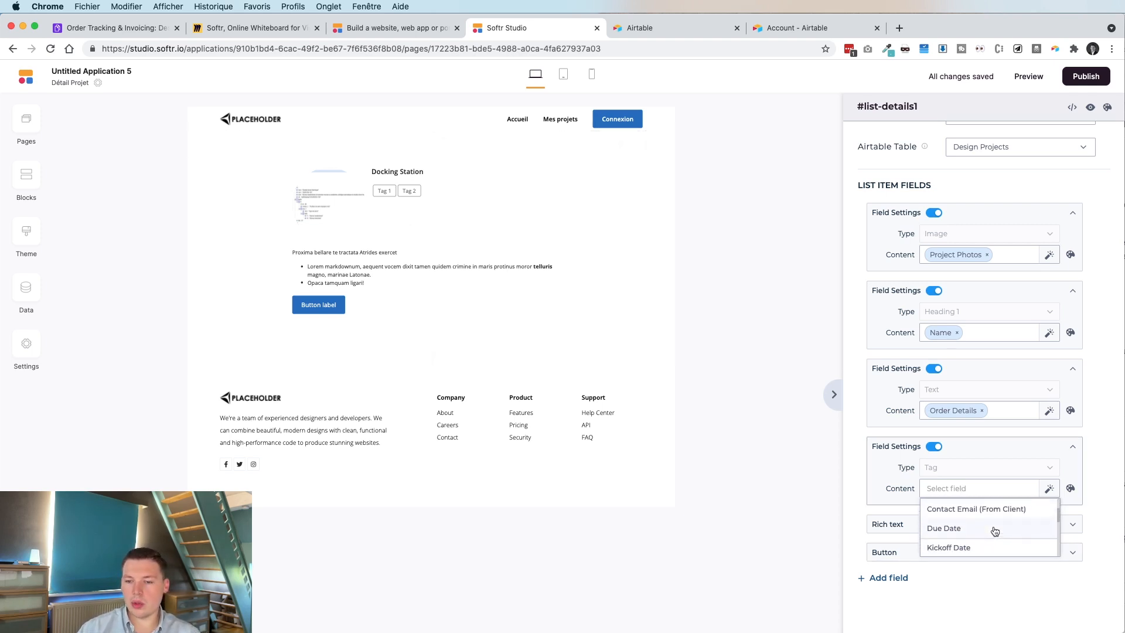
{"action": "left_click", "coordinate": [976, 516]}
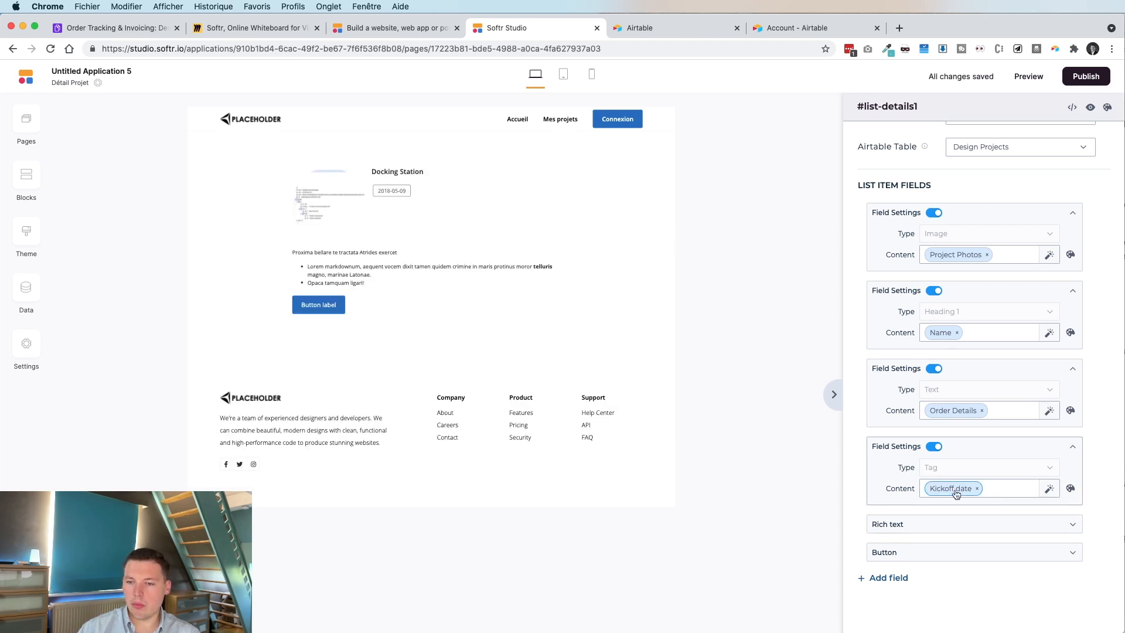
{"action": "left_click", "coordinate": [934, 524]}
{"action": "left_click", "coordinate": [936, 524]}
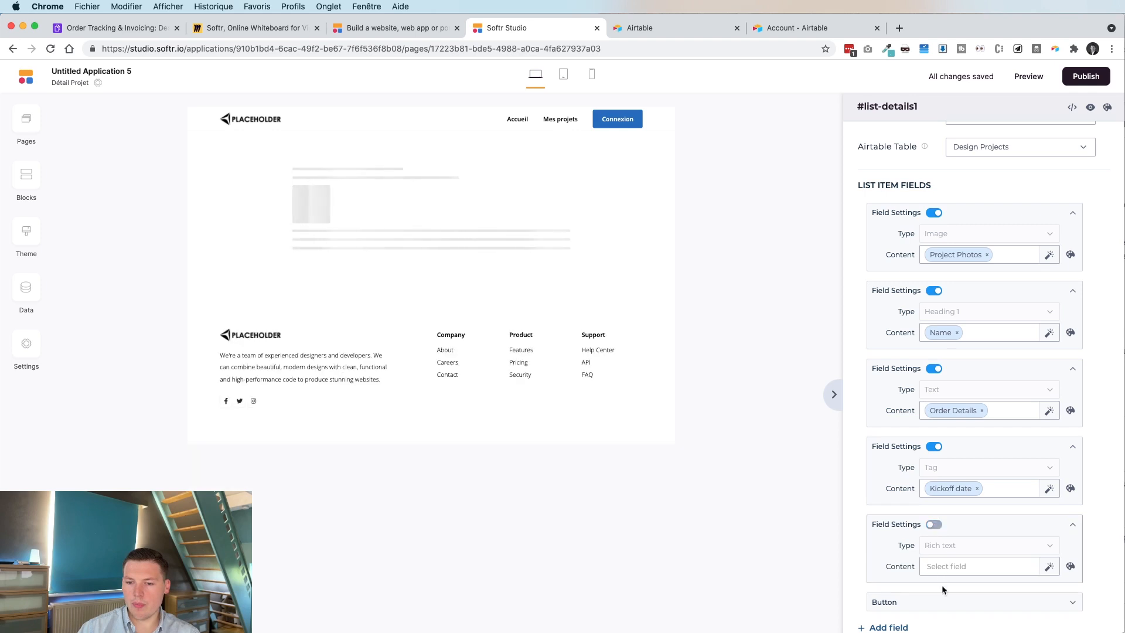
Turn off the detail block's button field.
{"action": "left_click", "coordinate": [937, 601]}
{"action": "left_click", "coordinate": [933, 602]}
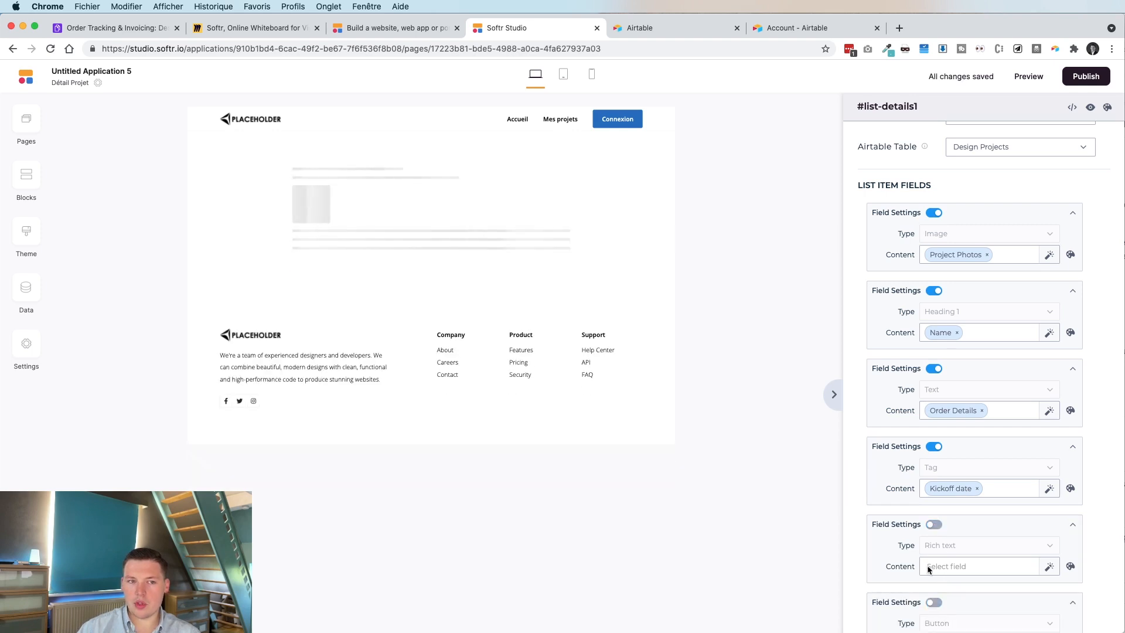
{"action": "scroll", "coordinate": [937, 516], "scroll_direction": "down", "scroll_amount": 1}
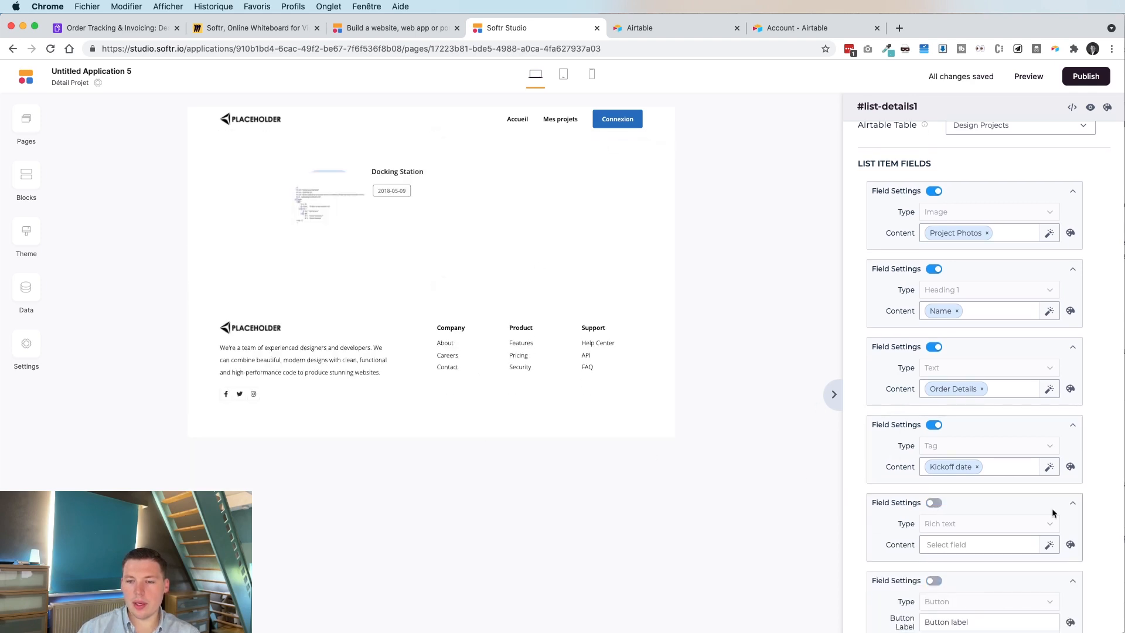
{"action": "scroll", "coordinate": [1049, 509], "scroll_direction": "down", "scroll_amount": 5}
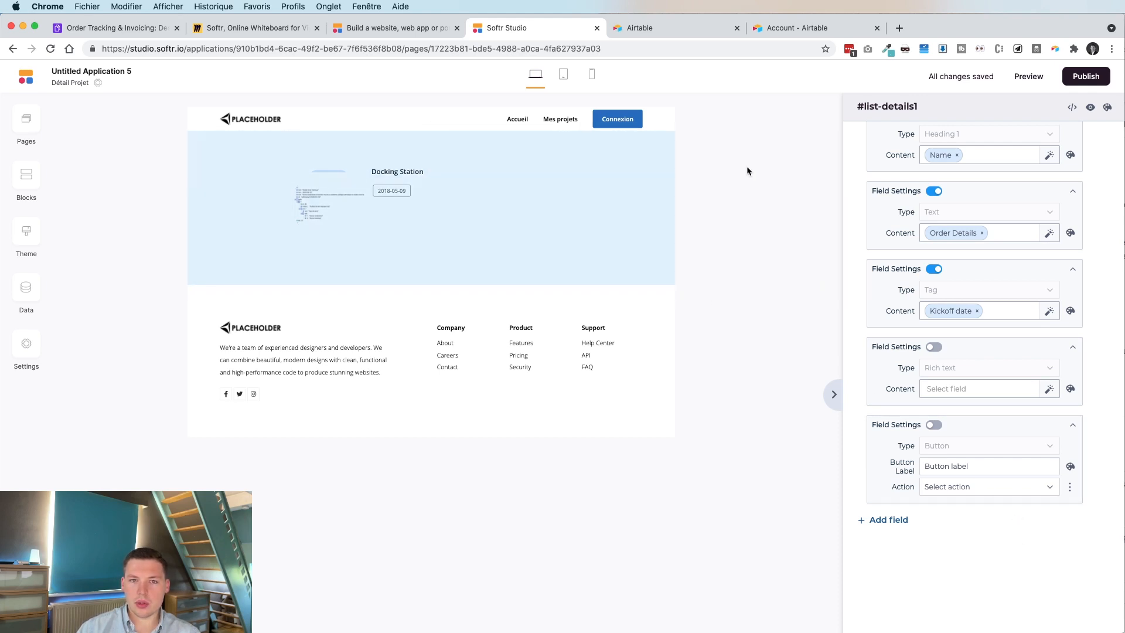
Switch from the pages list to the Mes projets page.
{"action": "left_click", "coordinate": [24, 127]}
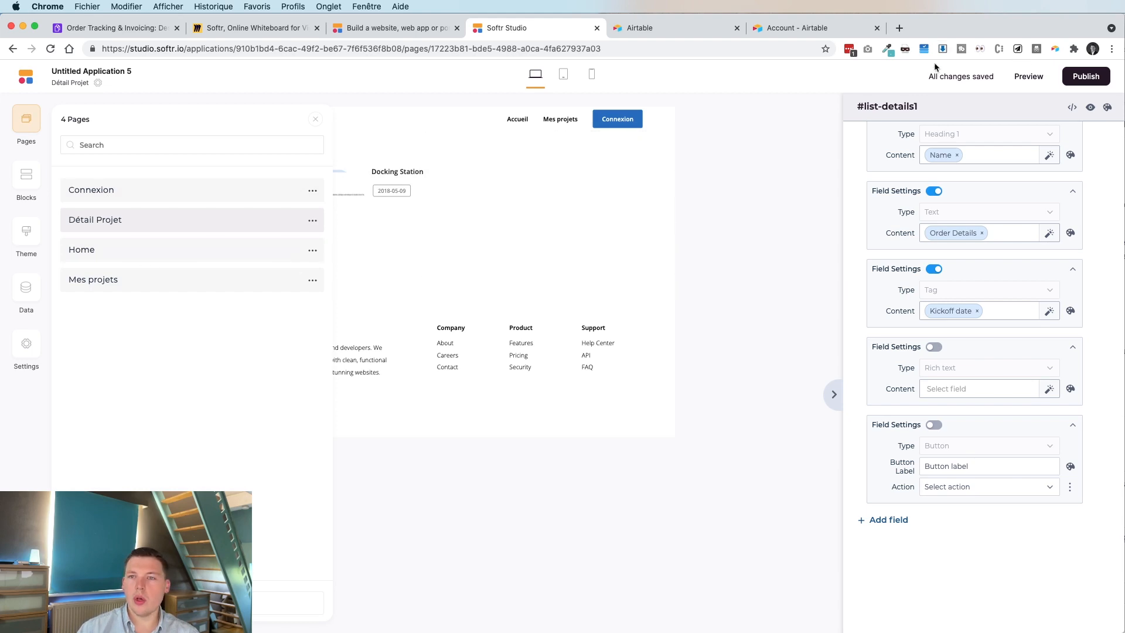
{"action": "left_click_drag", "start_coordinate": [926, 78], "coordinate": [996, 75]}
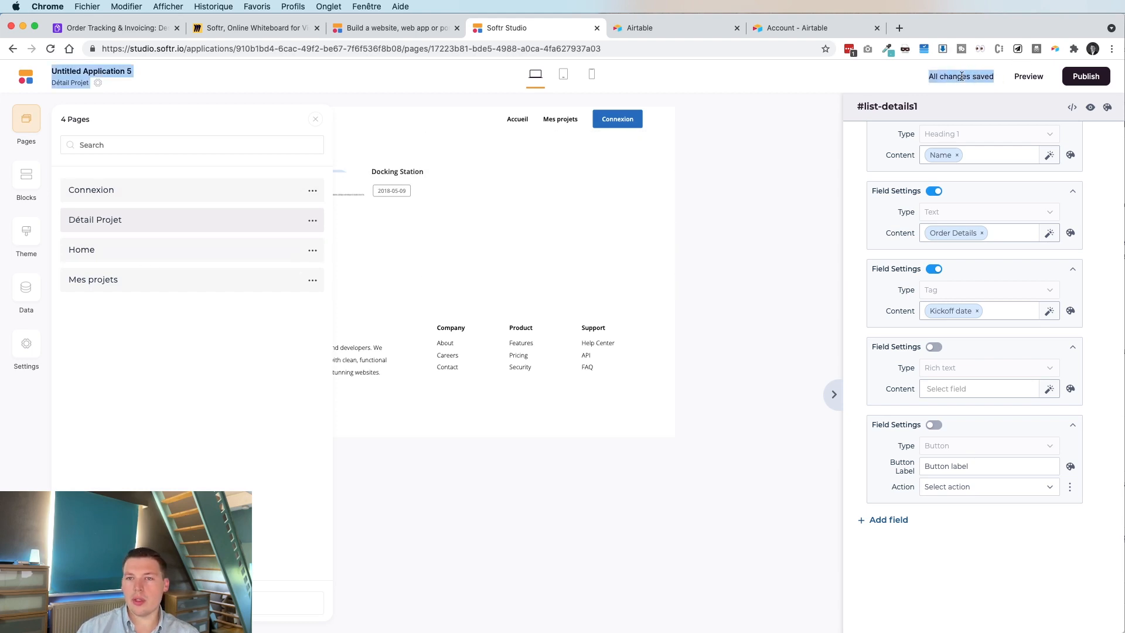
{"action": "left_click", "coordinate": [981, 77]}
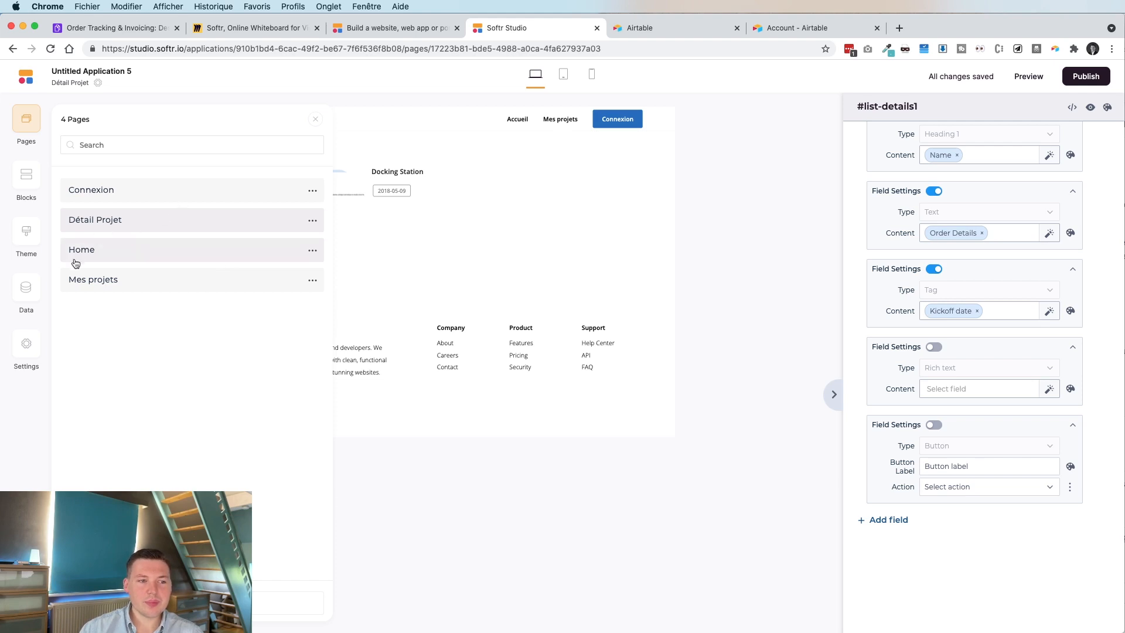
{"action": "left_click", "coordinate": [76, 279]}
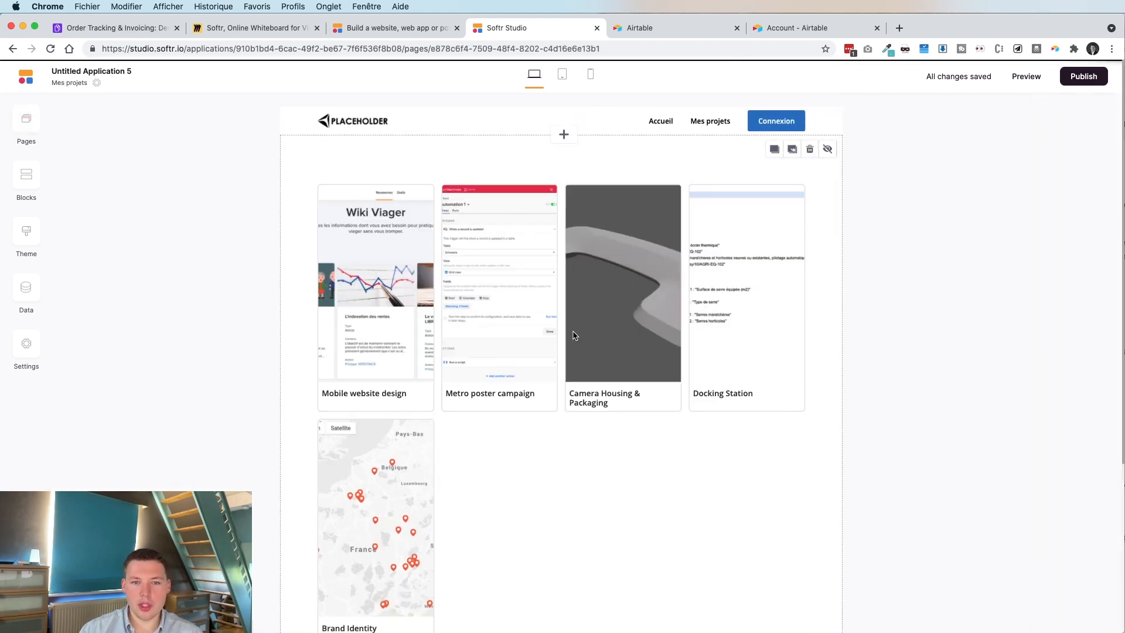
Make each project card's Ouvrir projet button open the Détail Projet page.
{"action": "left_click", "coordinate": [556, 293]}
{"action": "scroll", "coordinate": [930, 287], "scroll_direction": "down", "scroll_amount": 2}
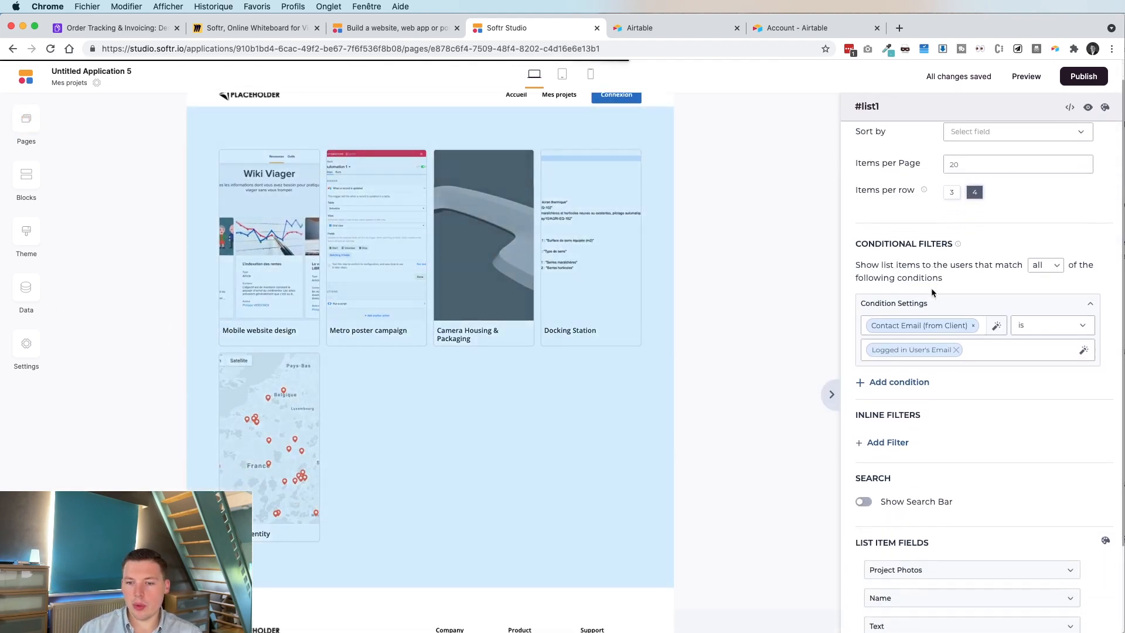
{"action": "scroll", "coordinate": [930, 287], "scroll_direction": "down", "scroll_amount": 3}
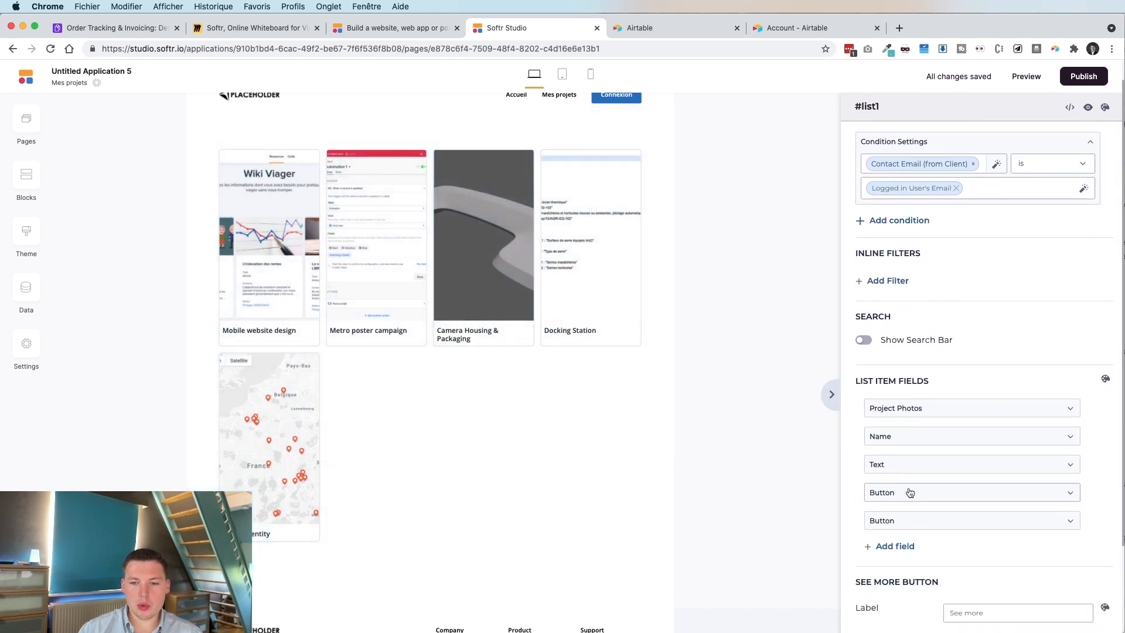
{"action": "left_click", "coordinate": [909, 493]}
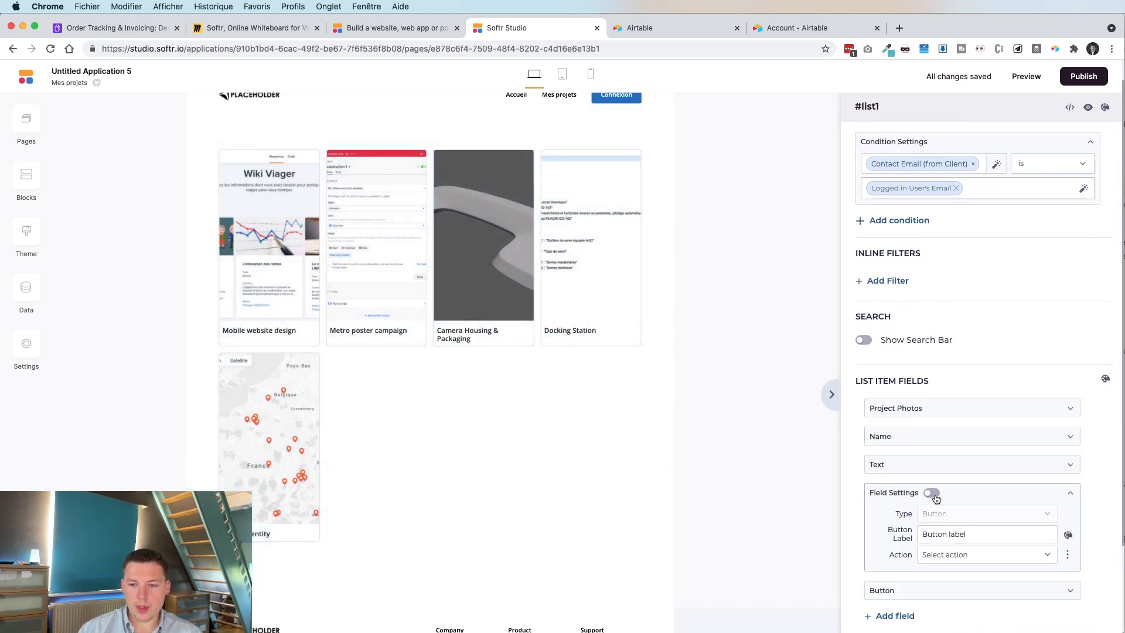
{"action": "left_click", "coordinate": [932, 493]}
{"action": "left_click", "coordinate": [961, 534]}
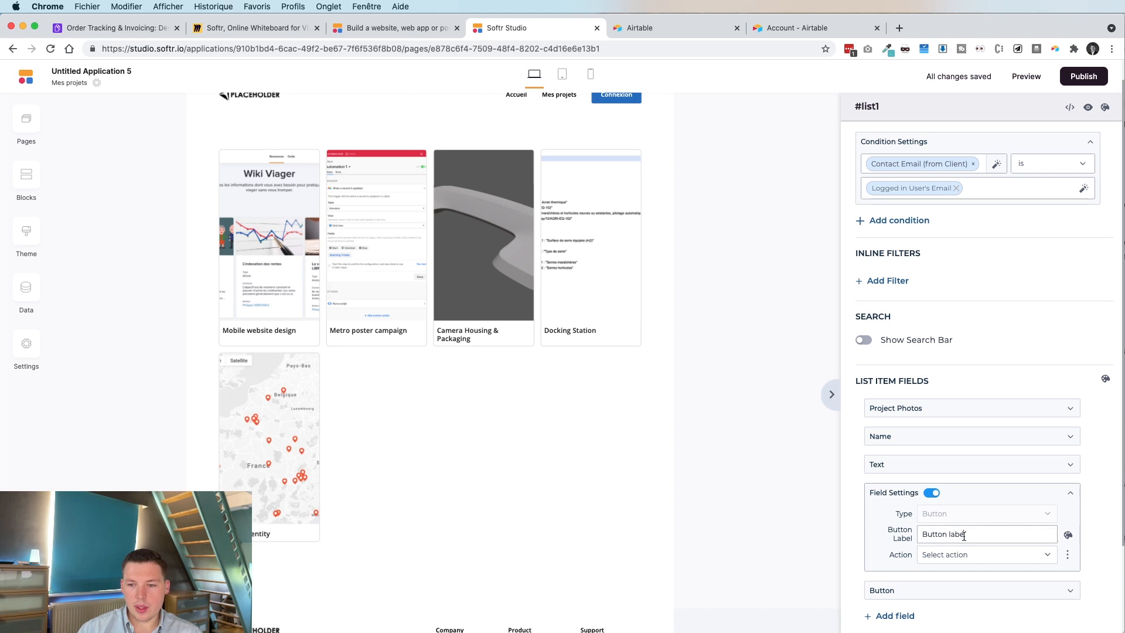
{"action": "left_click", "coordinate": [961, 554]}
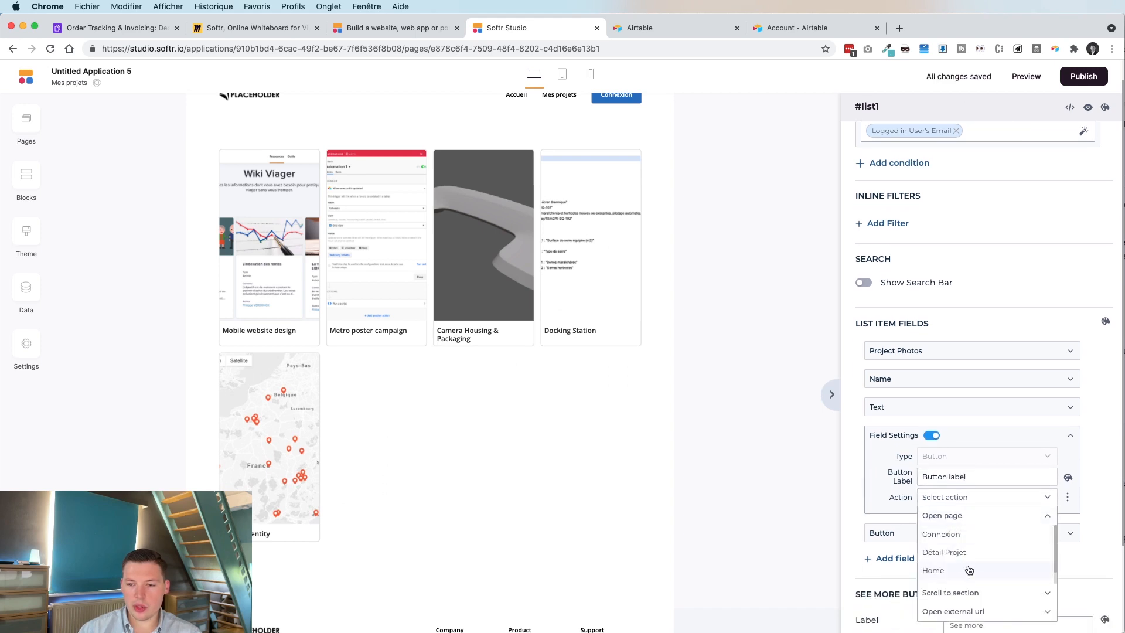
{"action": "left_click", "coordinate": [961, 552]}
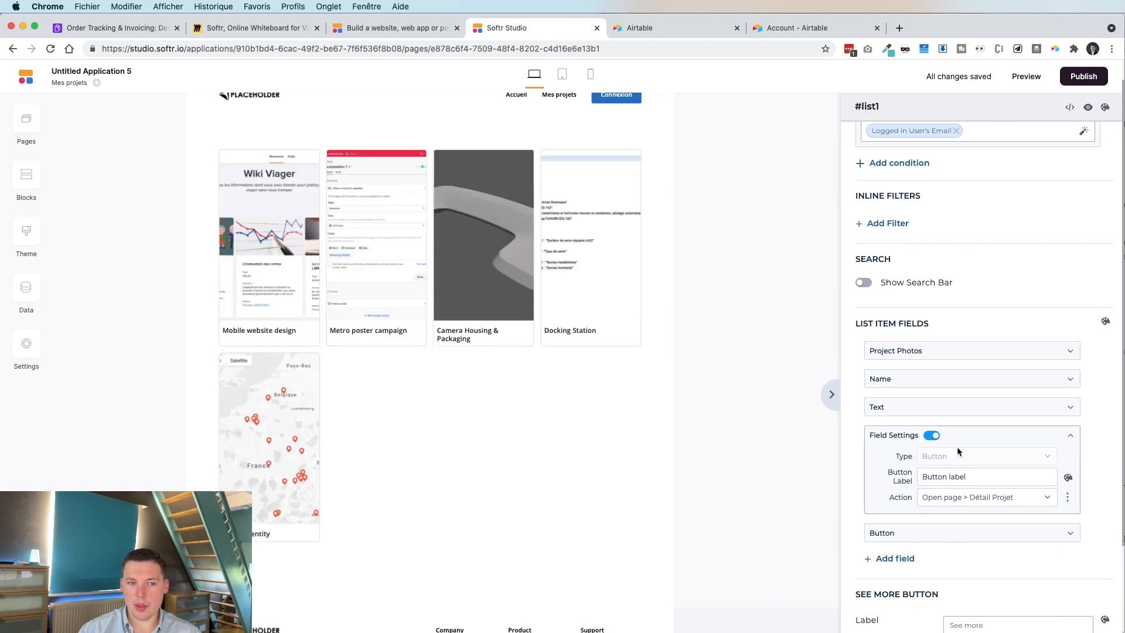
Set the card's on-click action to open the Détail Projet page.
{"action": "scroll", "coordinate": [984, 480], "scroll_direction": "down", "scroll_amount": 5}
{"action": "left_click", "coordinate": [1013, 507]}
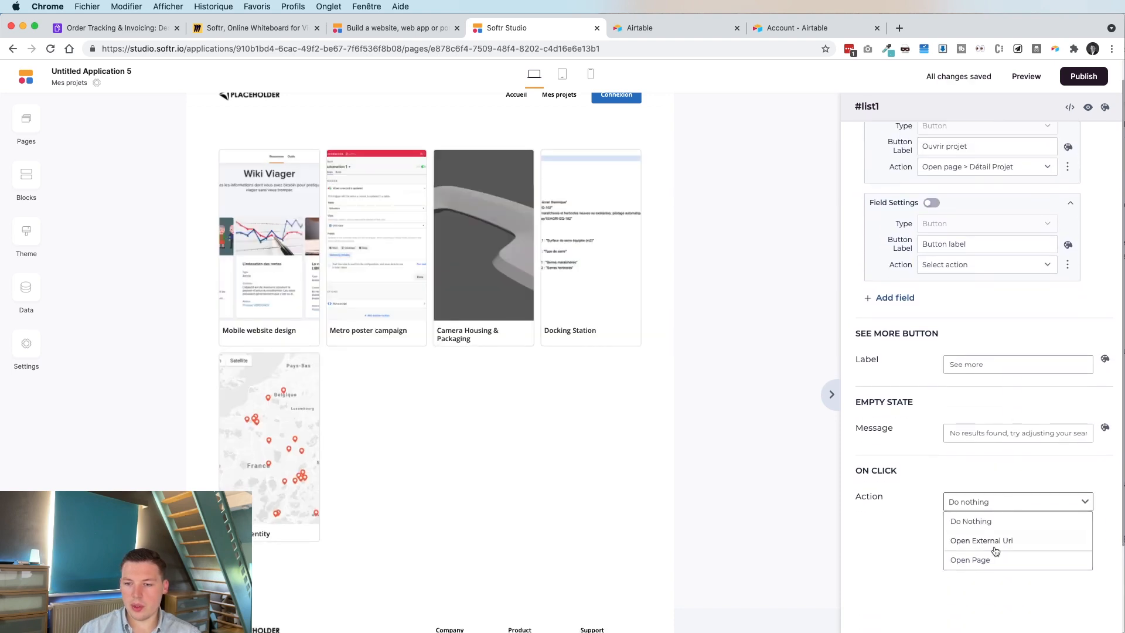
{"action": "left_click", "coordinate": [990, 557]}
{"action": "left_click", "coordinate": [978, 537]}
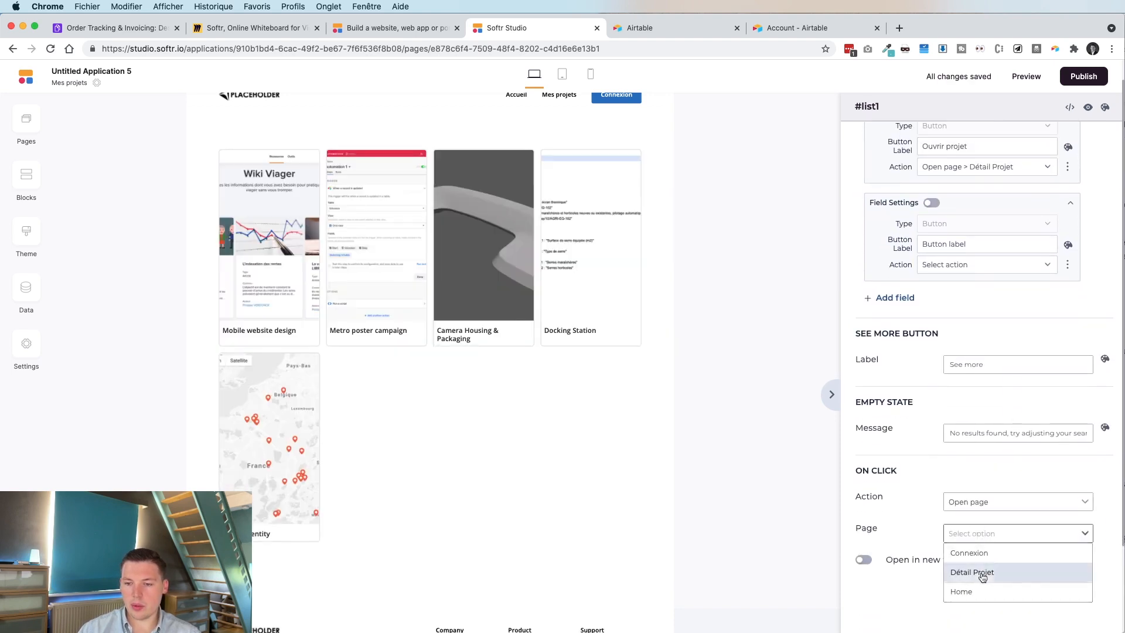
{"action": "left_click", "coordinate": [981, 571]}
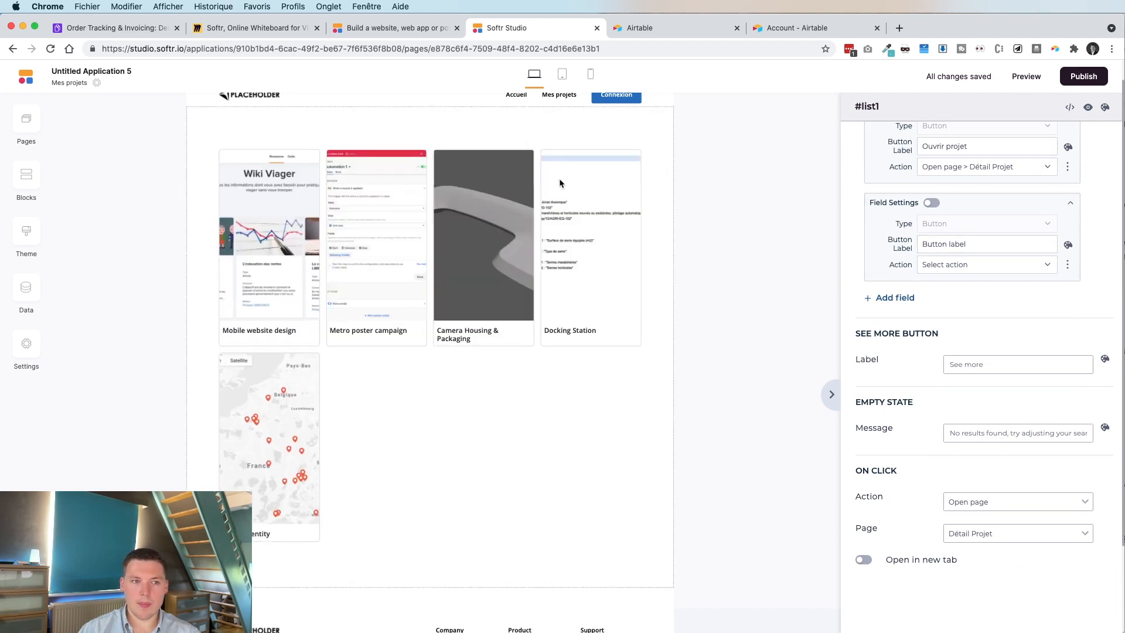
{"action": "left_click", "coordinate": [26, 119]}
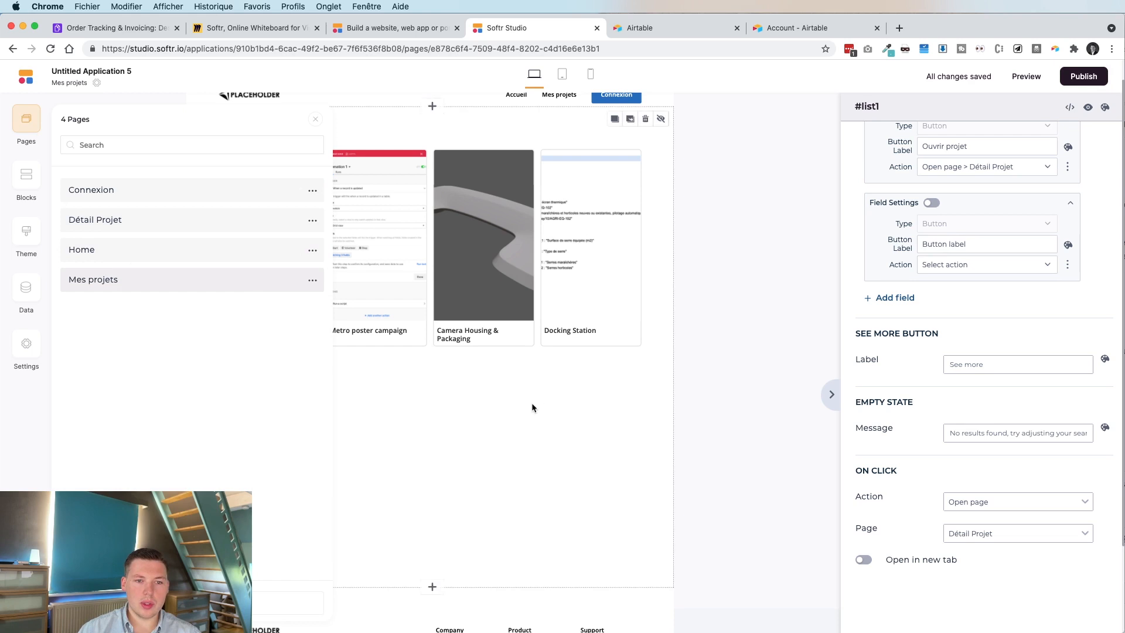
Publish the portal to its softr.app subdomain and view the live site in a new tab.
{"action": "left_click", "coordinate": [1084, 76]}
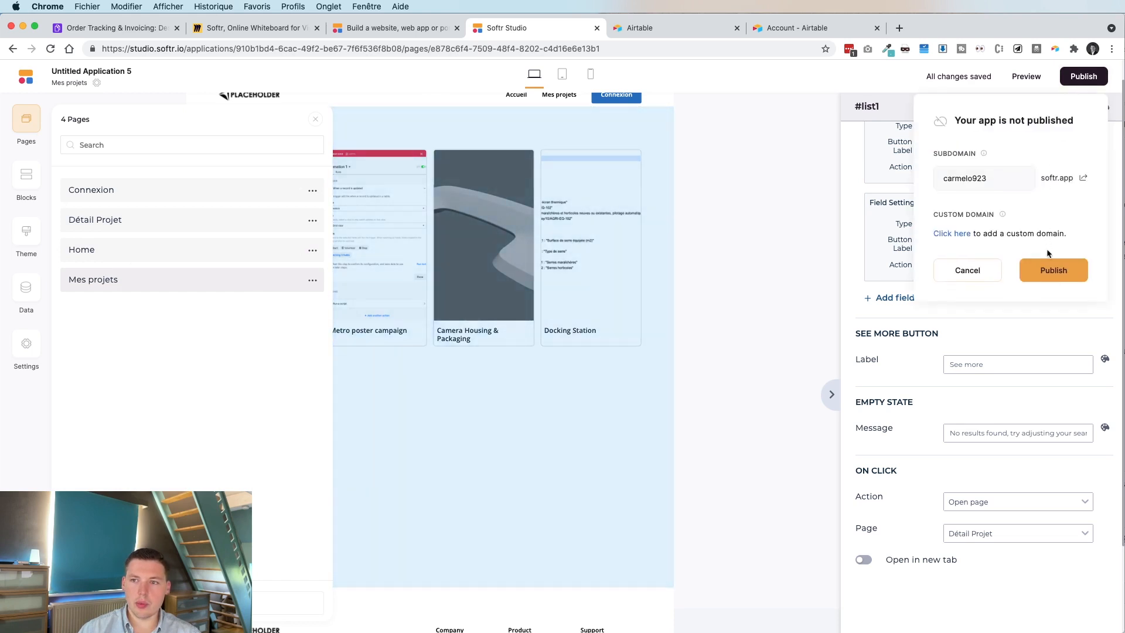
{"action": "left_click", "coordinate": [1052, 267]}
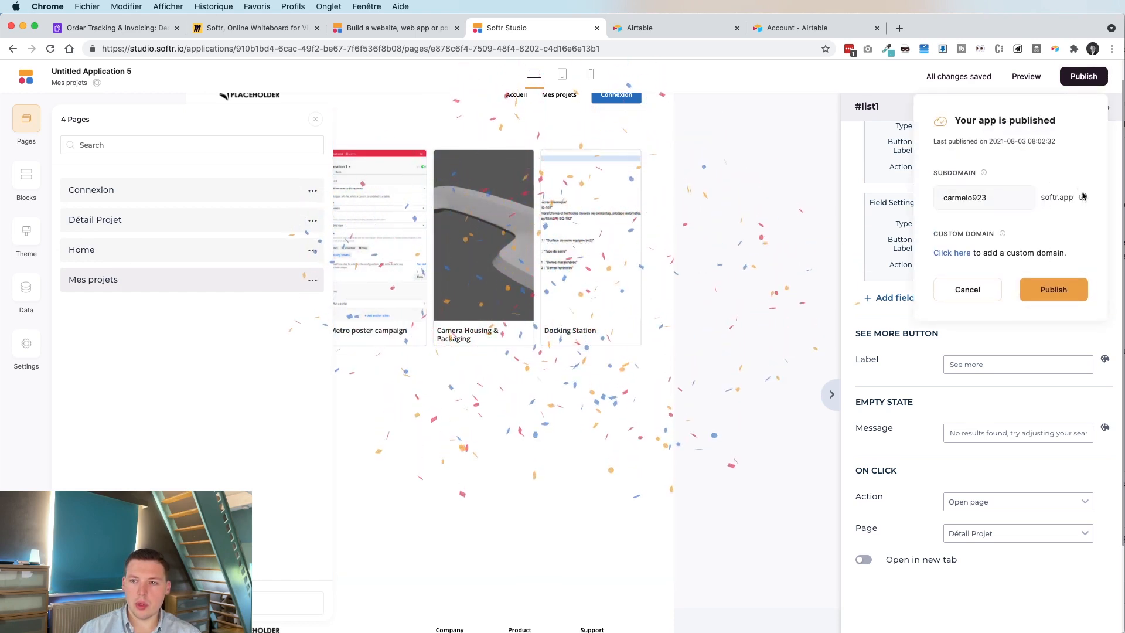
{"action": "left_click", "coordinate": [1081, 79]}
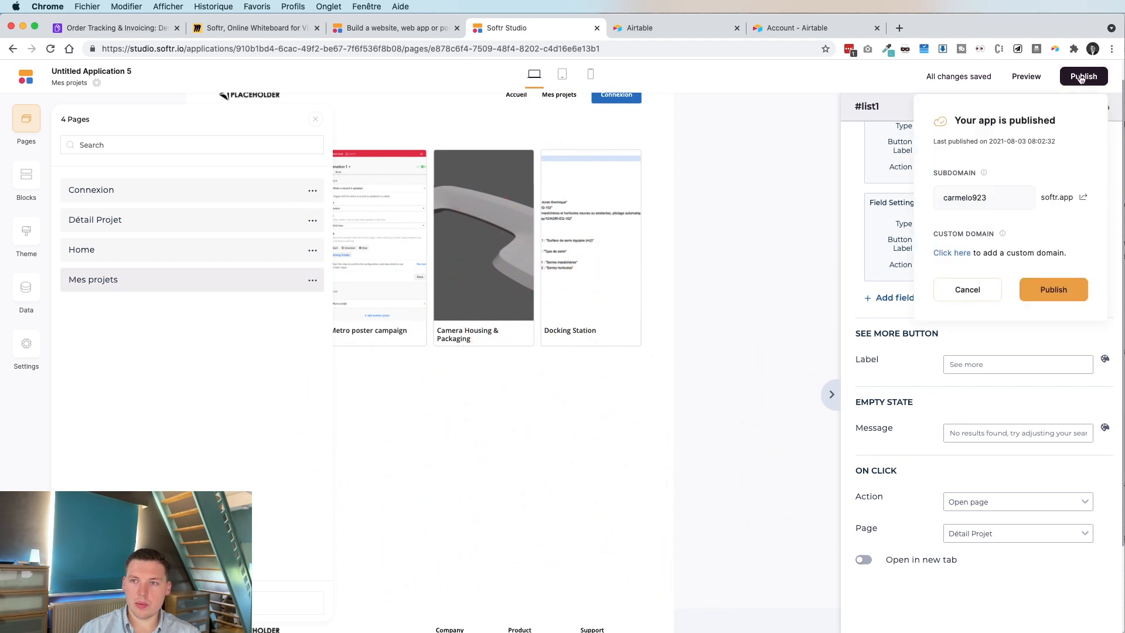
{"action": "left_click", "coordinate": [1085, 196]}
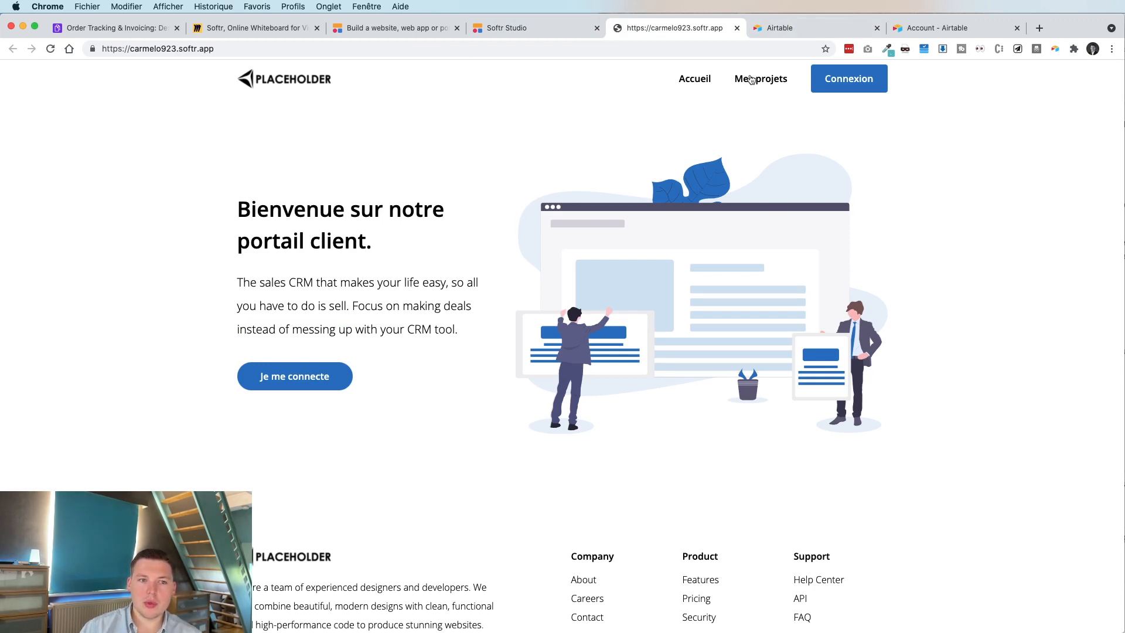
{"action": "left_click", "coordinate": [527, 28]}
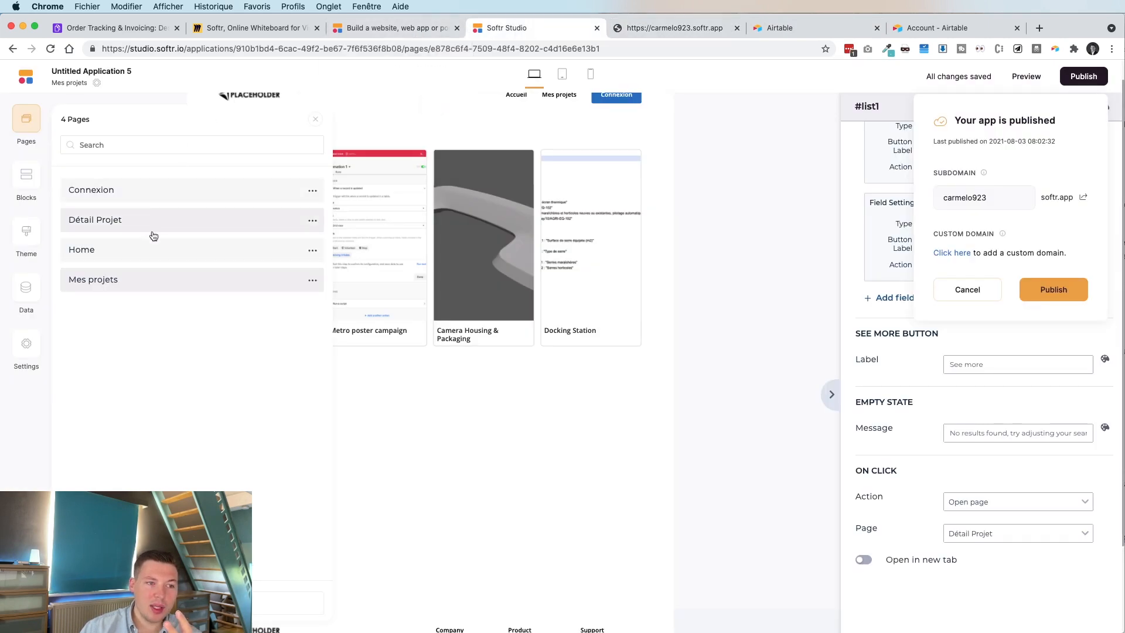
Link the Home page header's Accueil item to the Home page.
{"action": "left_click", "coordinate": [161, 256]}
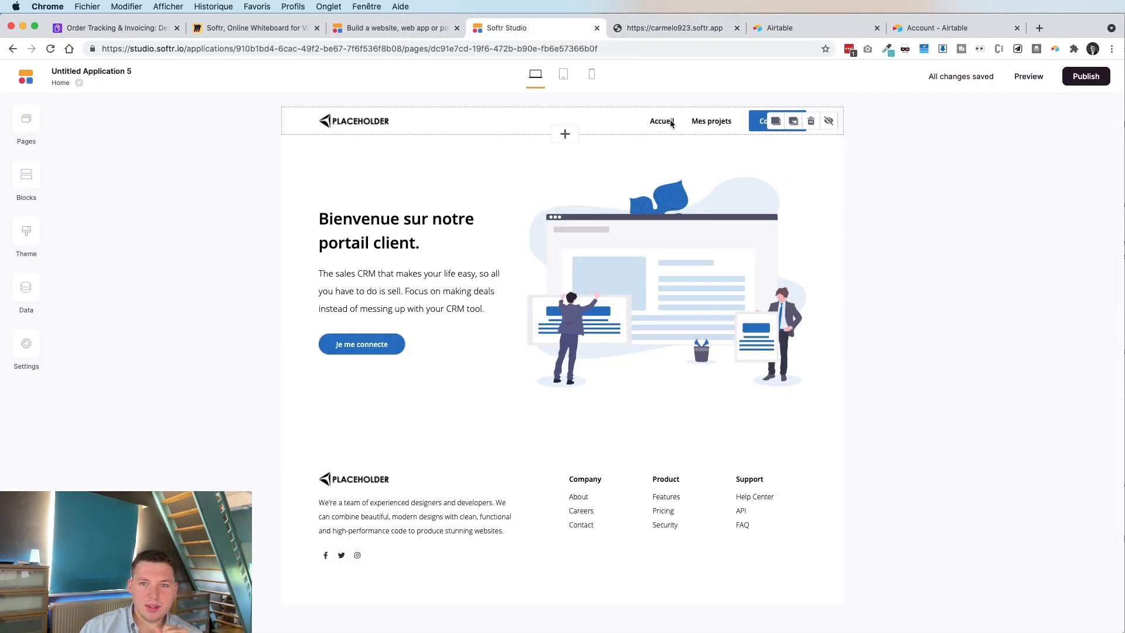
{"action": "left_click", "coordinate": [688, 119]}
{"action": "left_click", "coordinate": [948, 264]}
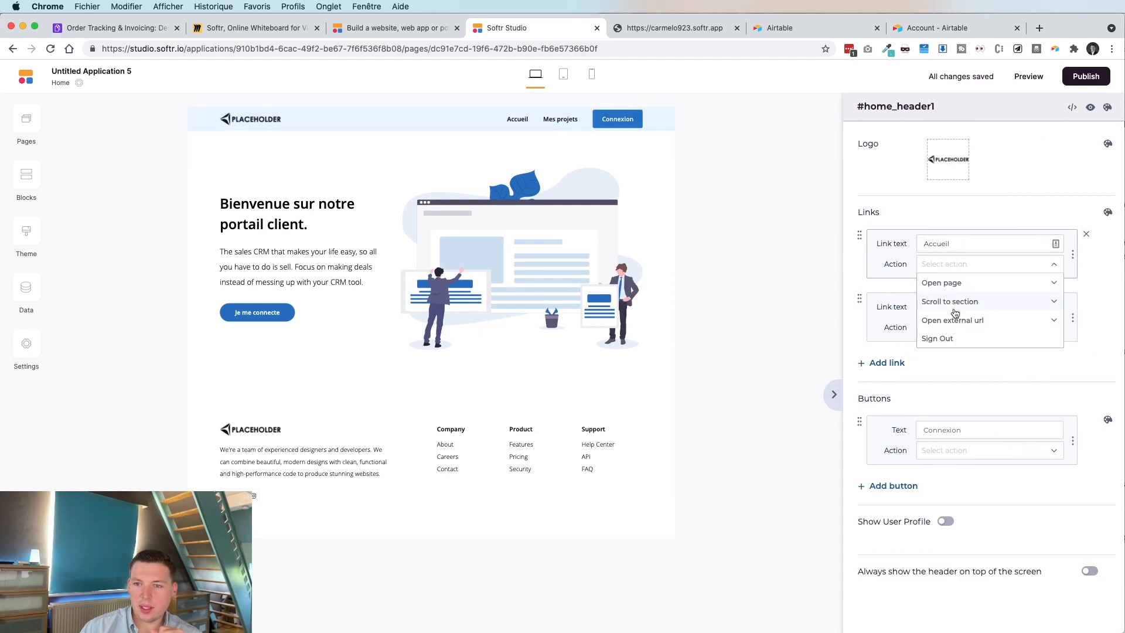
{"action": "left_click", "coordinate": [948, 285]}
{"action": "left_click", "coordinate": [949, 306]}
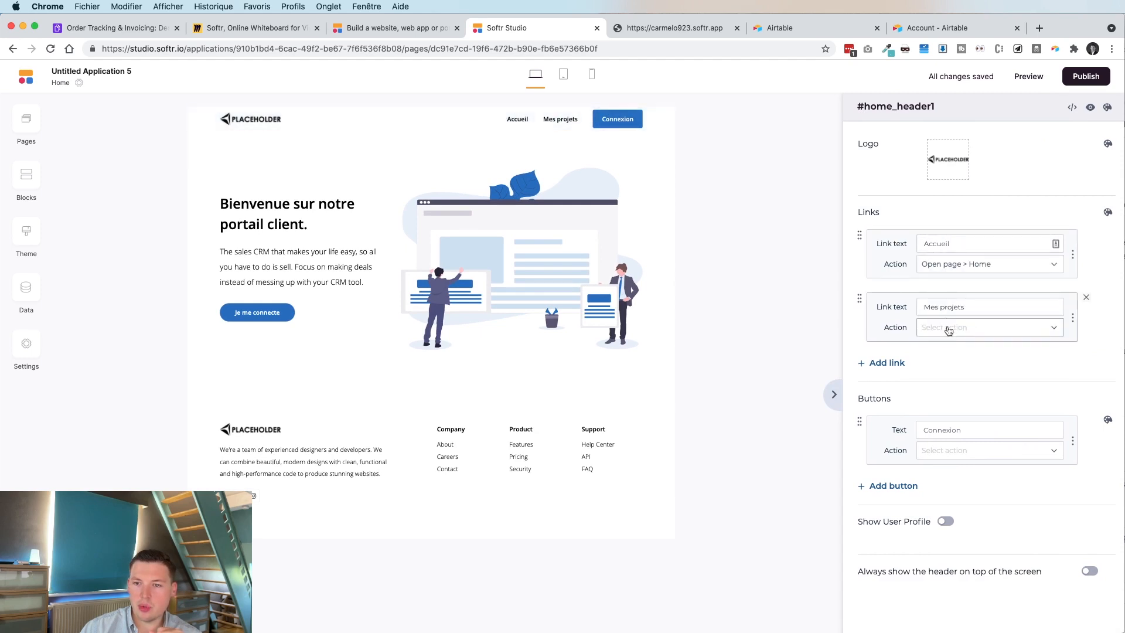
Link Mes projets to the Mes projets page and the Connexion button to the Connexion page.
{"action": "left_click", "coordinate": [949, 328]}
{"action": "left_click", "coordinate": [949, 364]}
{"action": "left_click", "coordinate": [944, 346]}
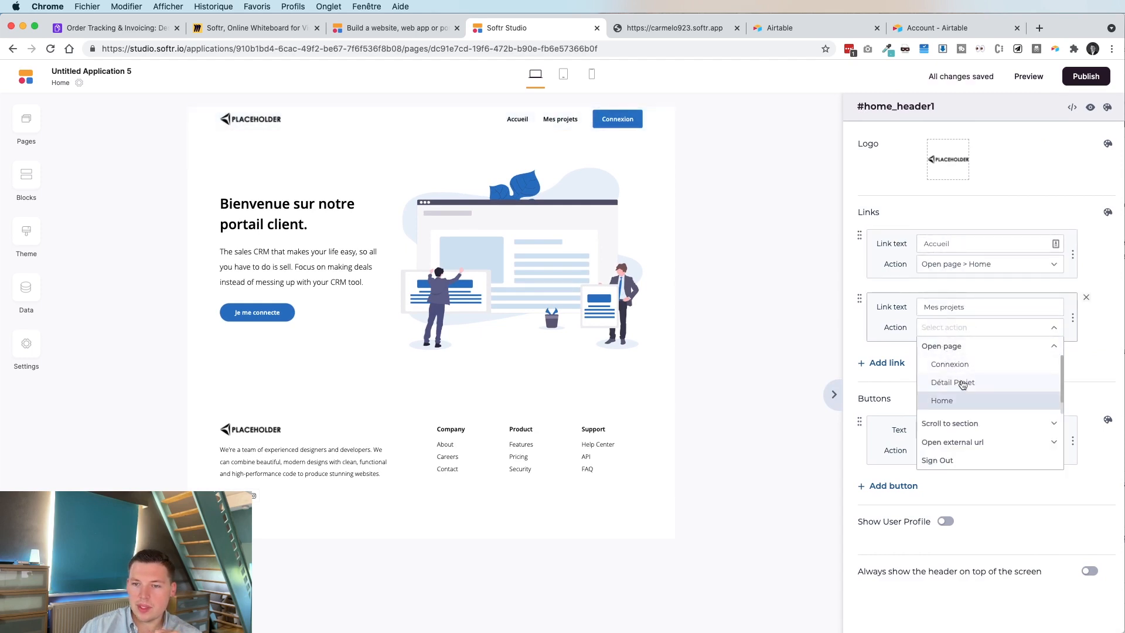
{"action": "scroll", "coordinate": [999, 388], "scroll_direction": "down", "scroll_amount": 1}
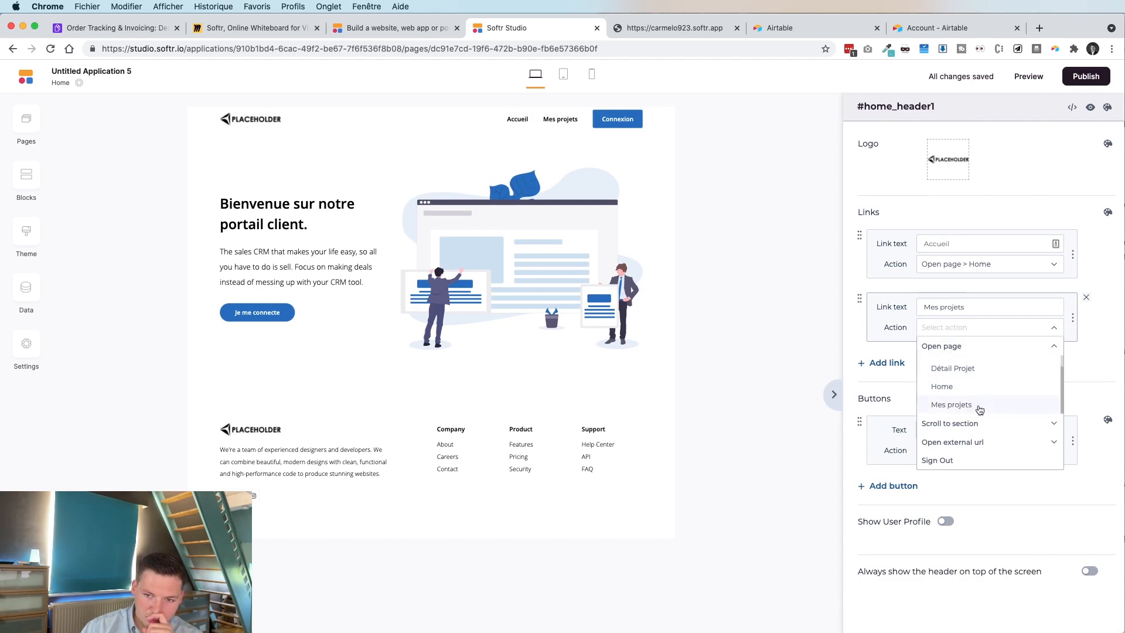
{"action": "left_click", "coordinate": [977, 407]}
{"action": "left_click", "coordinate": [973, 455]}
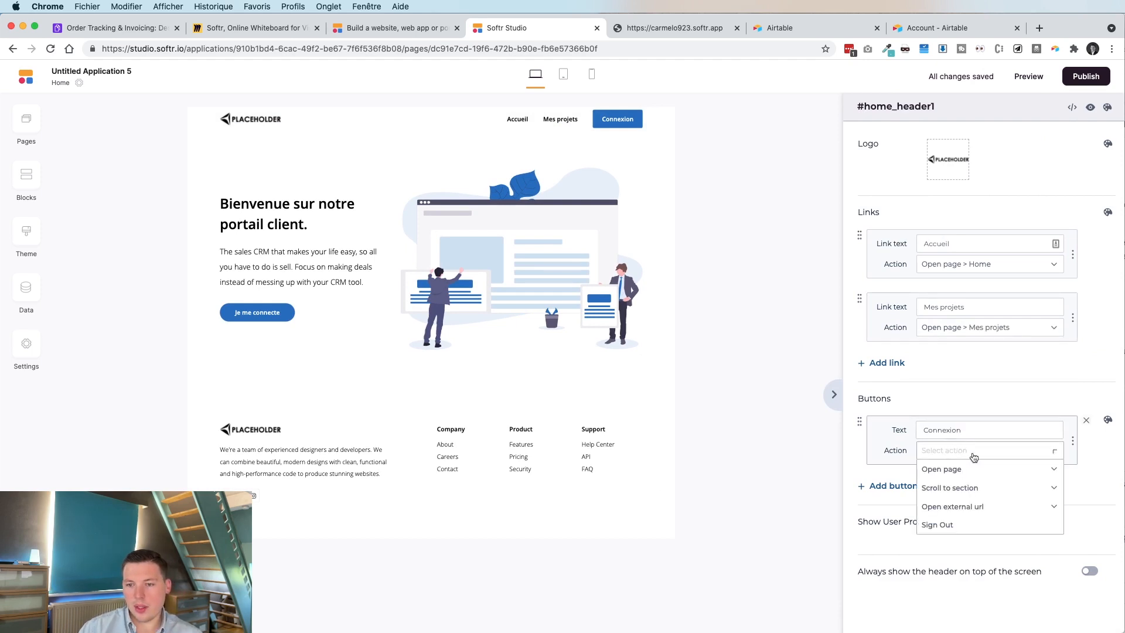
{"action": "left_click", "coordinate": [967, 477]}
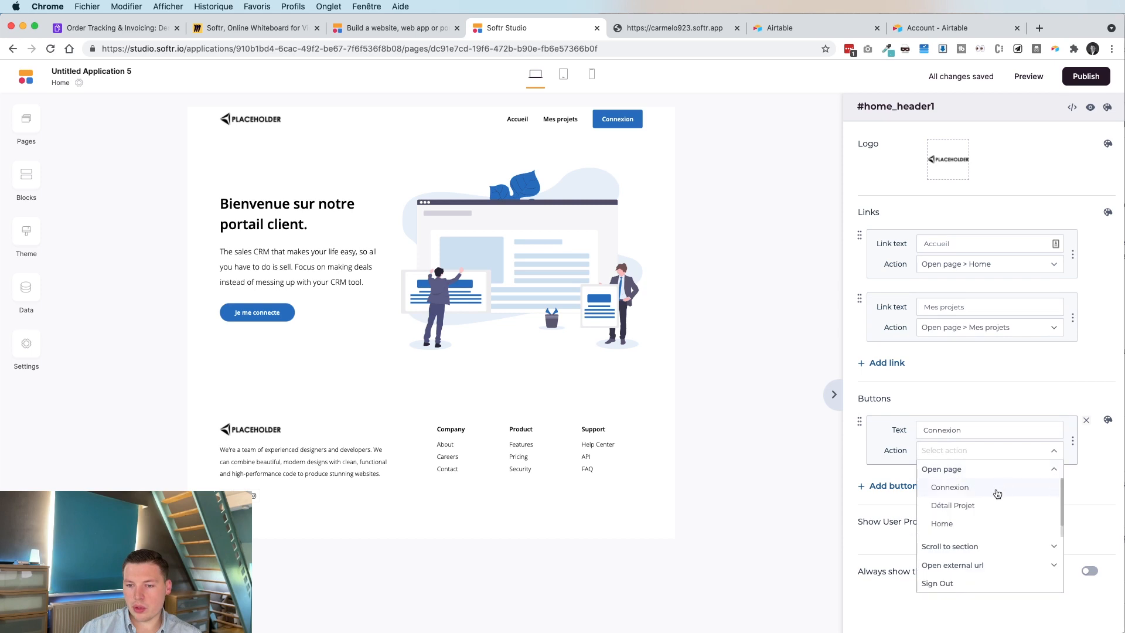
{"action": "left_click", "coordinate": [957, 487]}
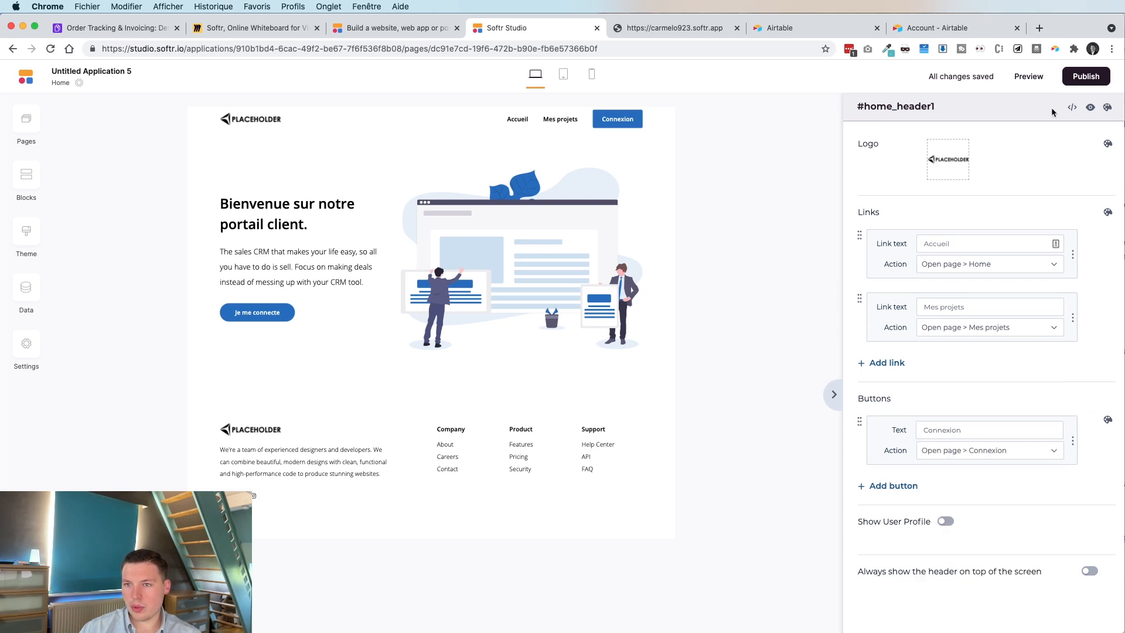
{"action": "left_click", "coordinate": [1078, 78]}
Republish, test the live Mes projets and Connexion links, then open the empty Users data.
{"action": "left_click", "coordinate": [1055, 289]}
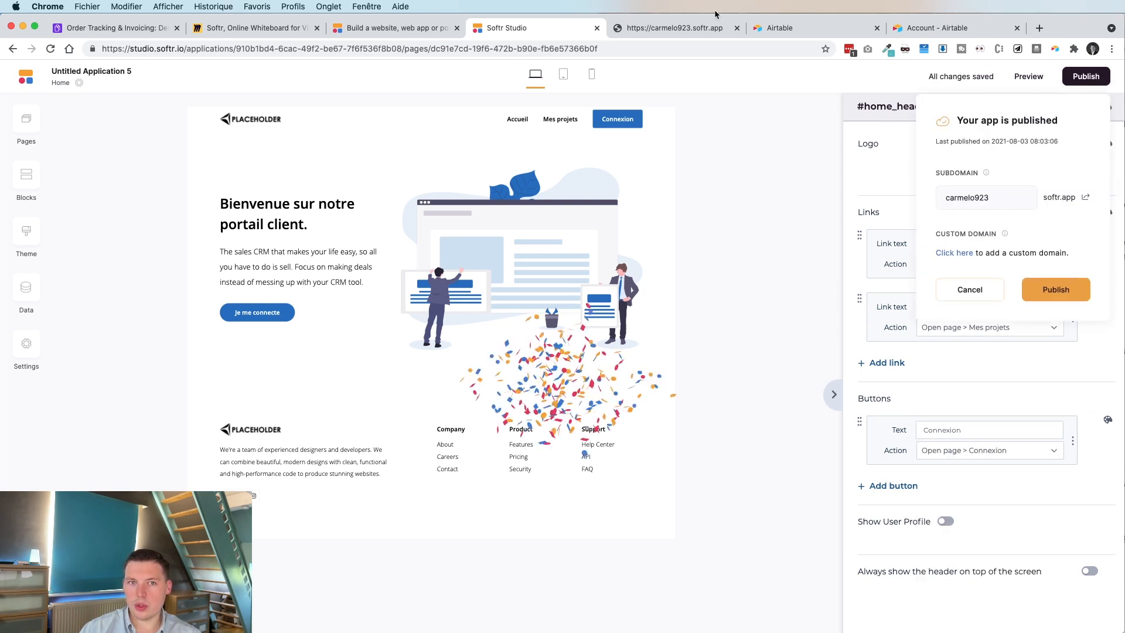
{"action": "left_click", "coordinate": [686, 29]}
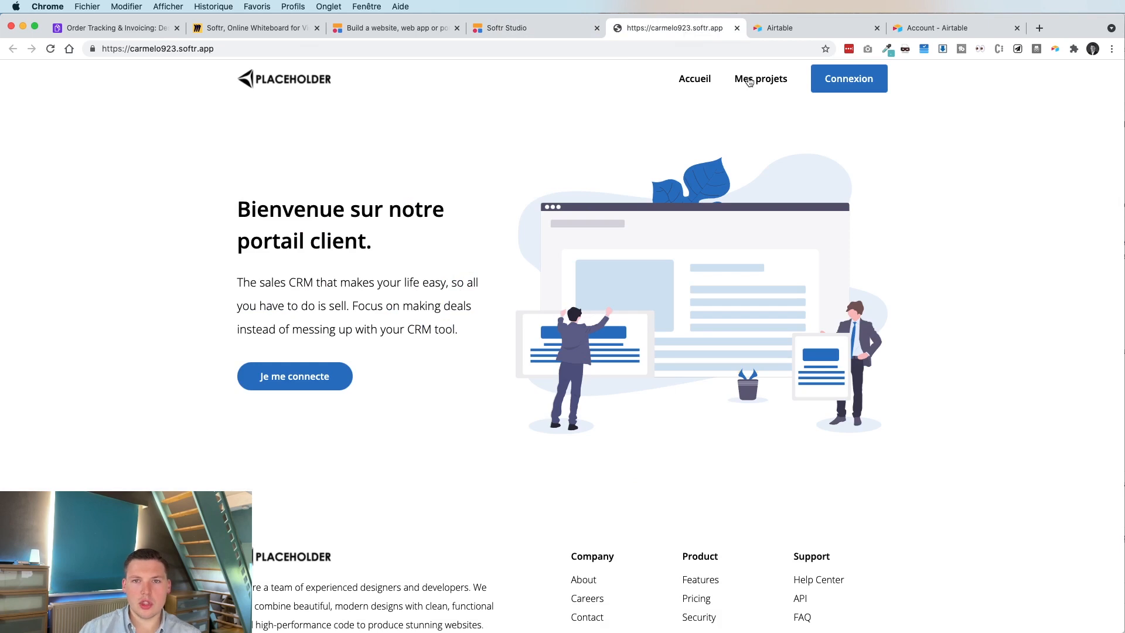
{"action": "left_click", "coordinate": [751, 81]}
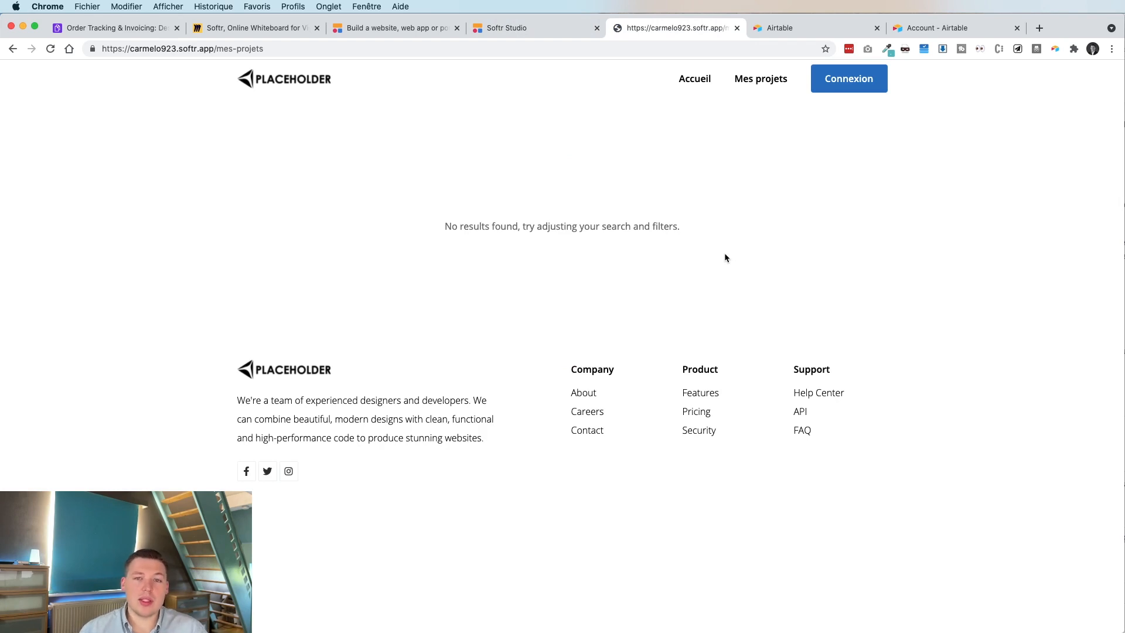
{"action": "left_click", "coordinate": [828, 84]}
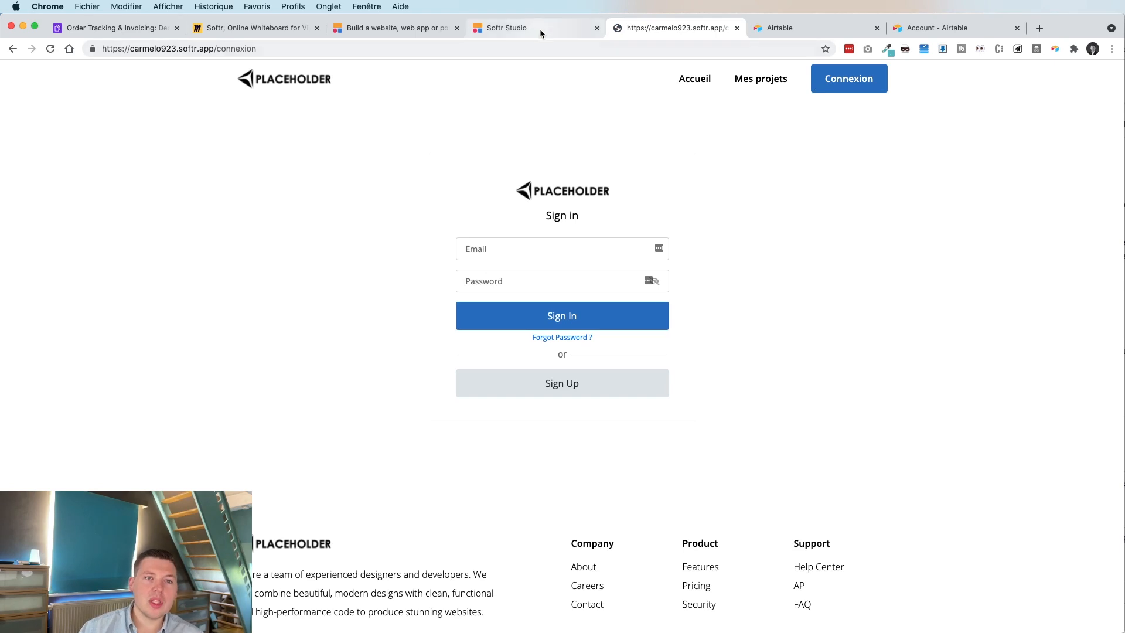
{"action": "left_click", "coordinate": [540, 32]}
{"action": "left_click", "coordinate": [26, 287]}
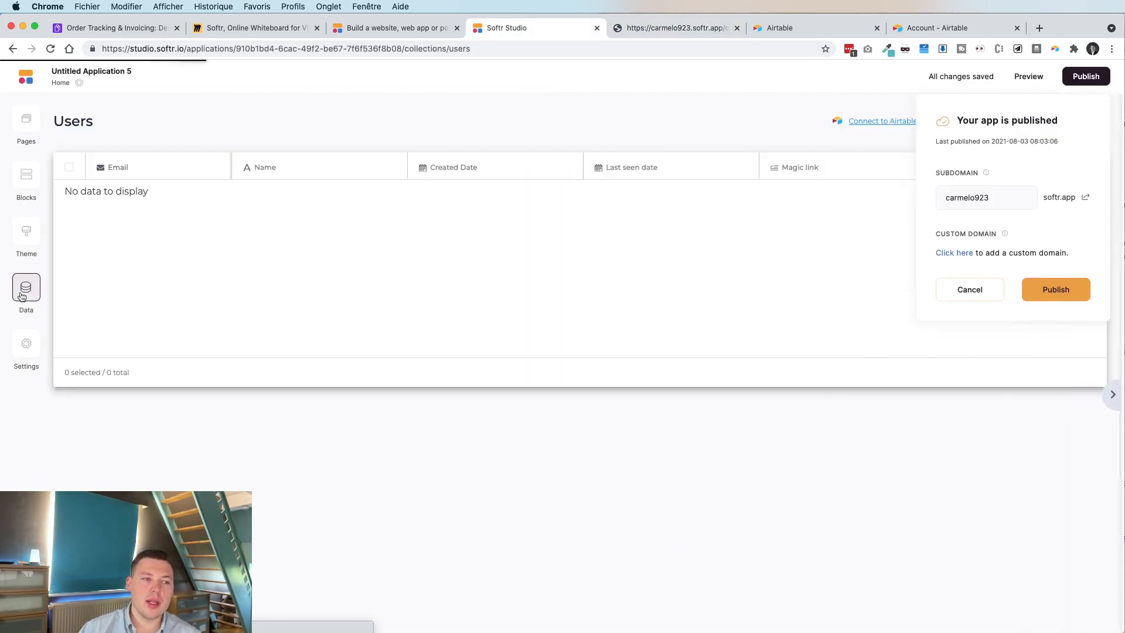
Add a test user with an e-mail and password, checking the password before saving.
{"action": "left_click", "coordinate": [968, 290]}
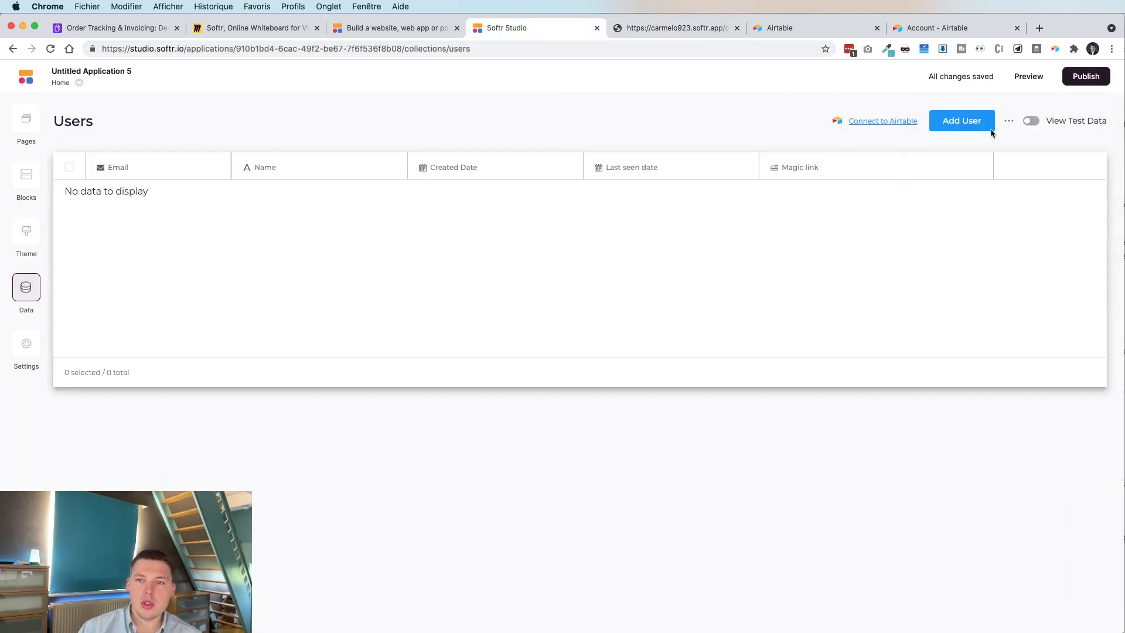
{"action": "left_click", "coordinate": [947, 123]}
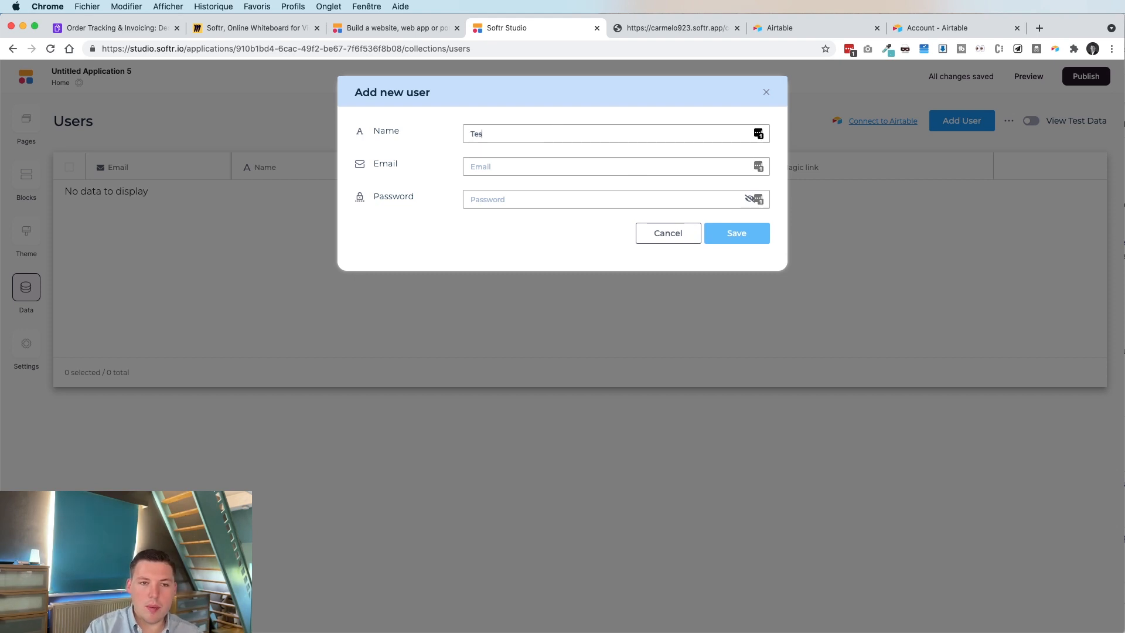
{"action": "type", "text": "t"}
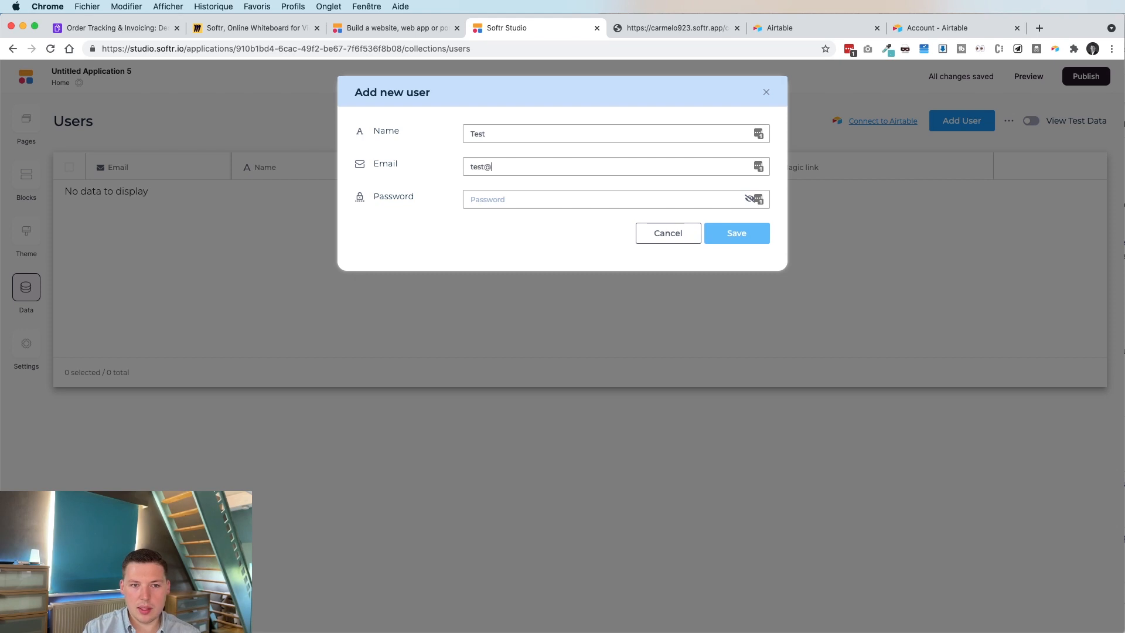
{"action": "type", "text": "est@yopmail.com"}
{"action": "key", "text": "Tab"}
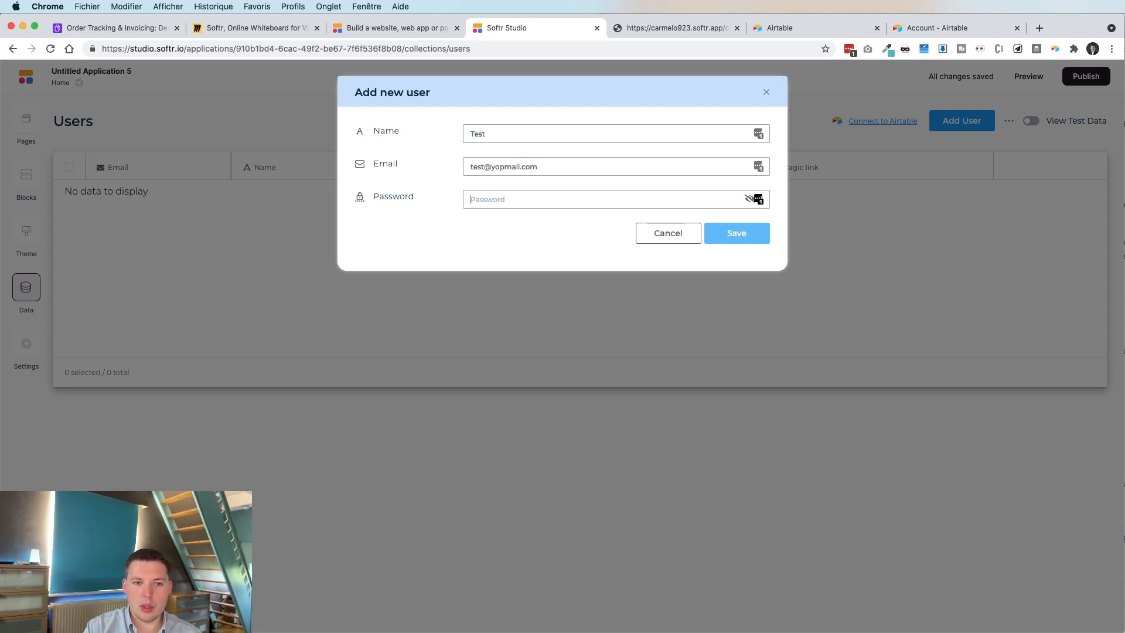
{"action": "type", "text": "•••t123"}
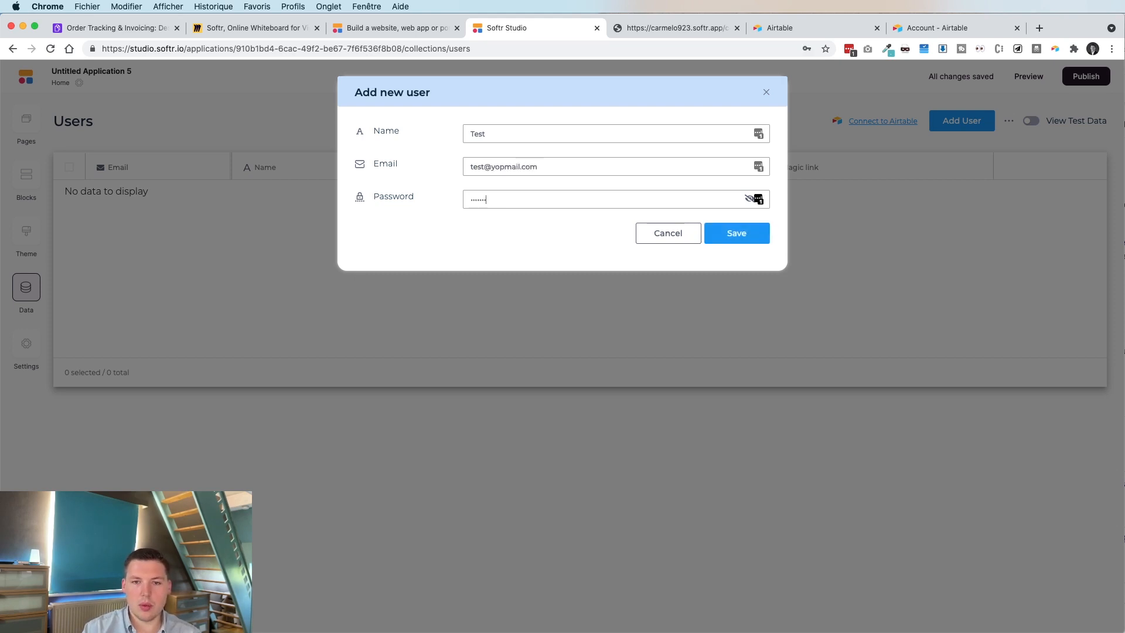
{"action": "left_click", "coordinate": [749, 199]}
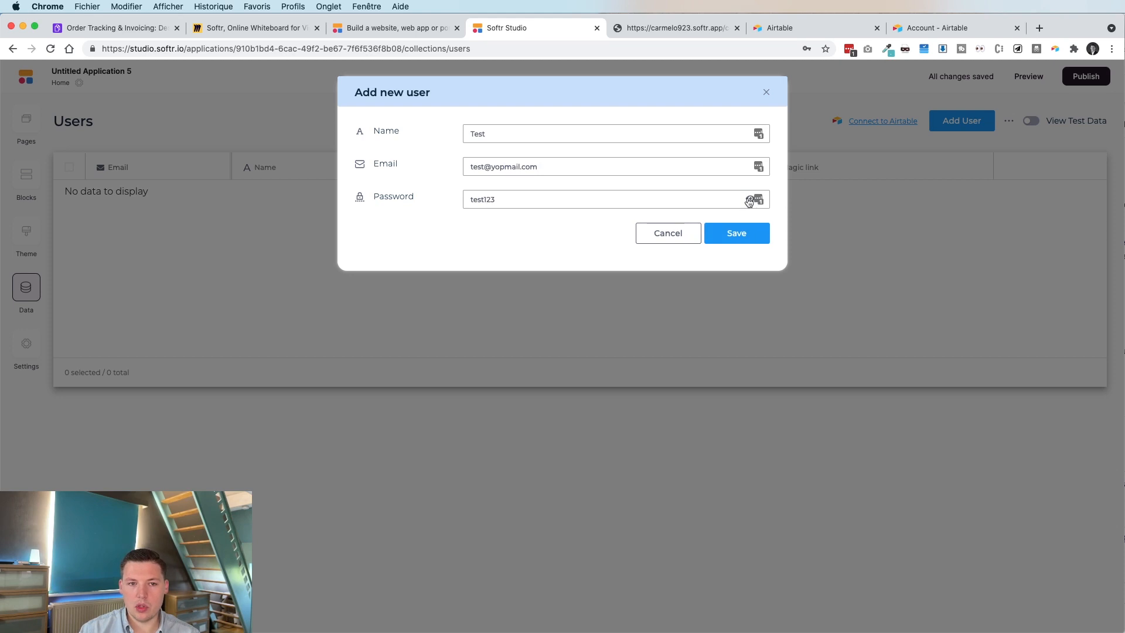
{"action": "left_click", "coordinate": [734, 240]}
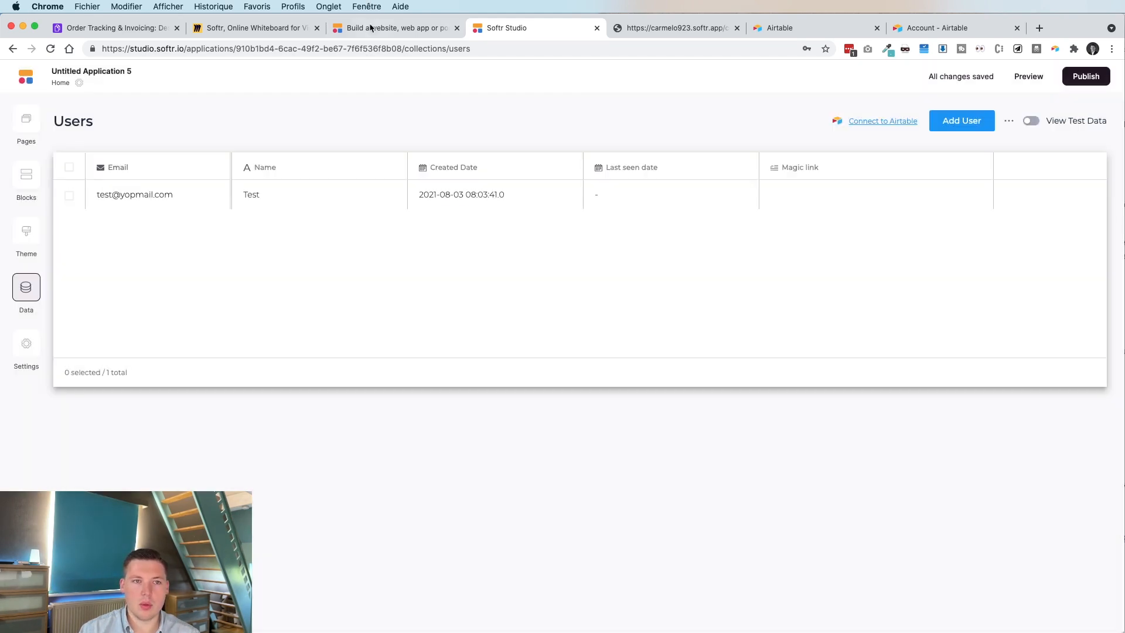
Sign in to the live portal with the test user's e-mail and password.
{"action": "left_click", "coordinate": [634, 30]}
{"action": "left_click", "coordinate": [540, 243]}
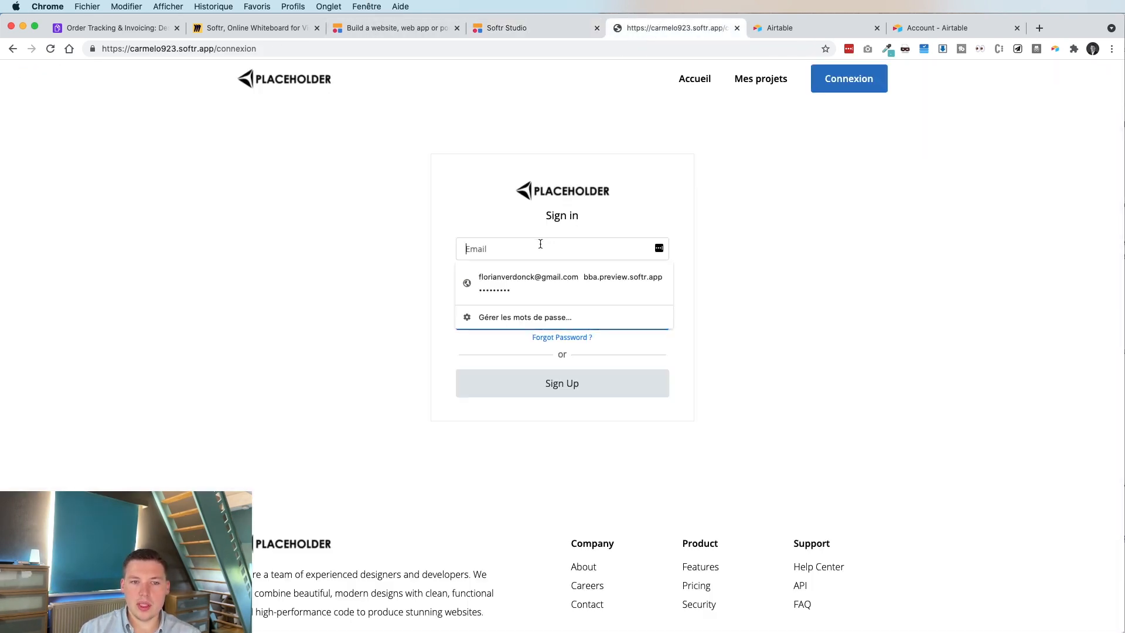
{"action": "type", "text": "test@yop"}
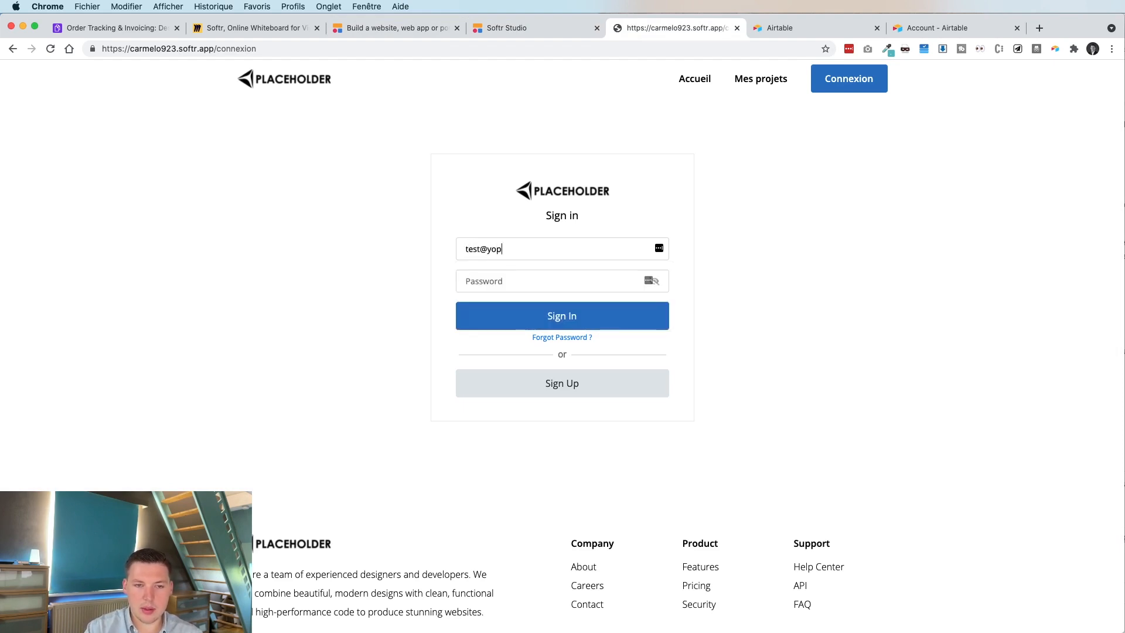
{"action": "type", "text": "mail.com"}
{"action": "key", "text": "Tab"}
{"action": "type", "text": "test"}
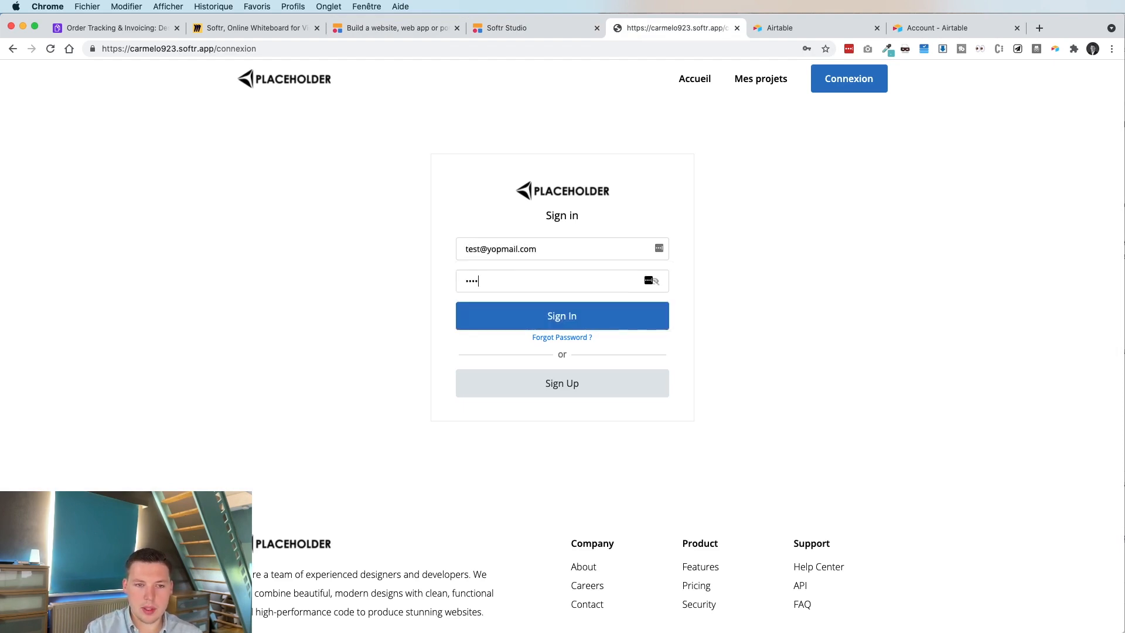
{"action": "key", "text": "Return"}
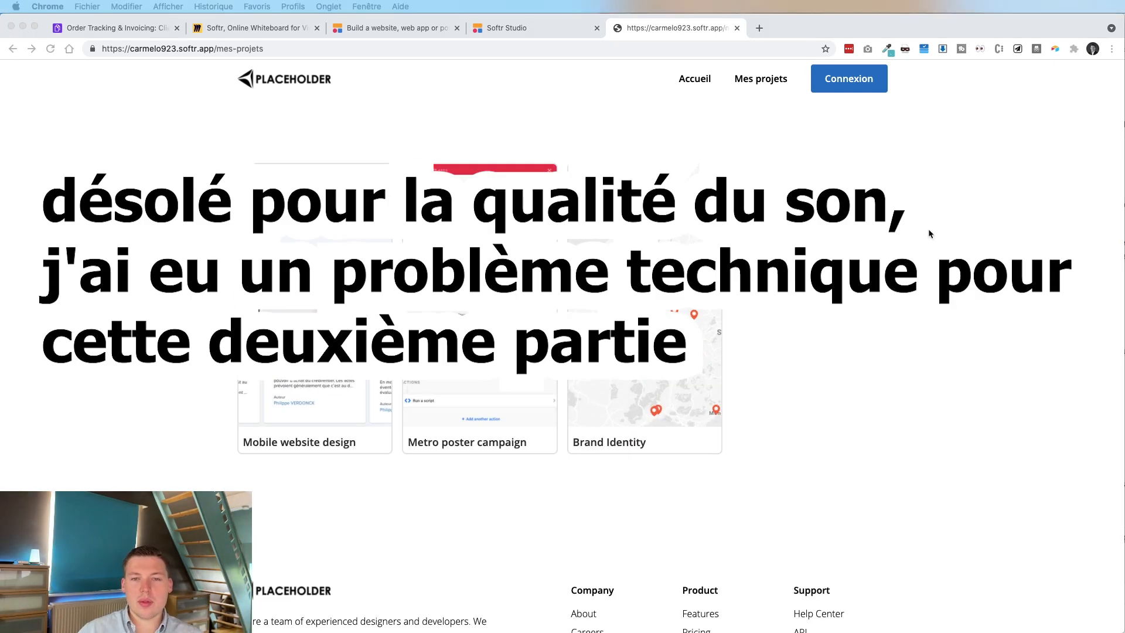
Open the Brand Identity project's detail page via Ouvrir projet.
{"action": "left_click", "coordinate": [960, 224]}
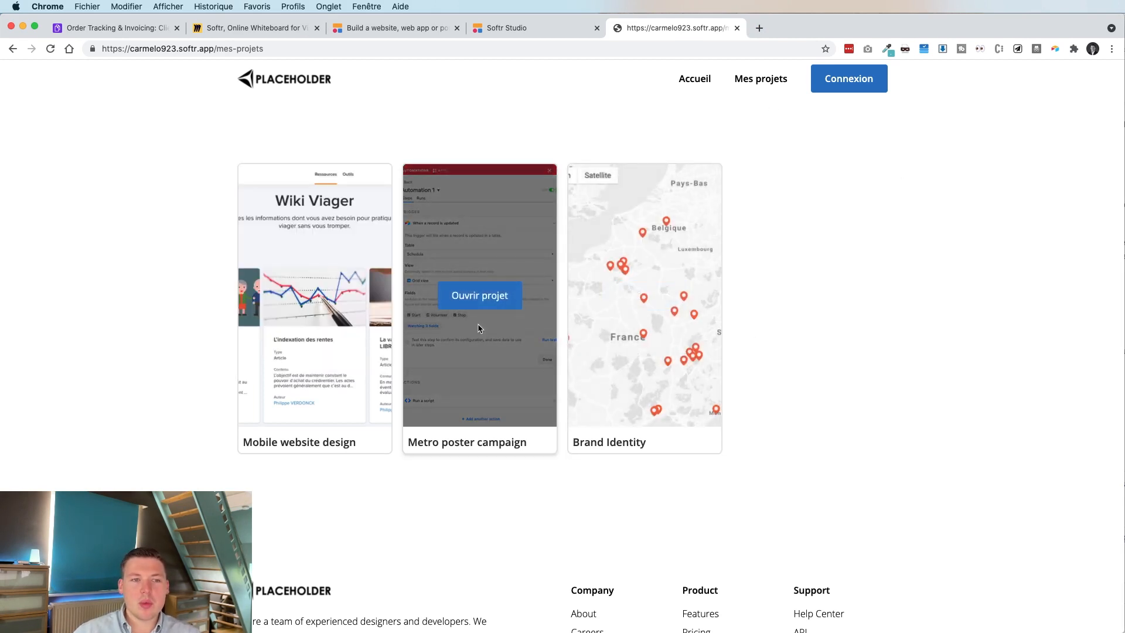
{"action": "mouse_move", "coordinate": [323, 272]}
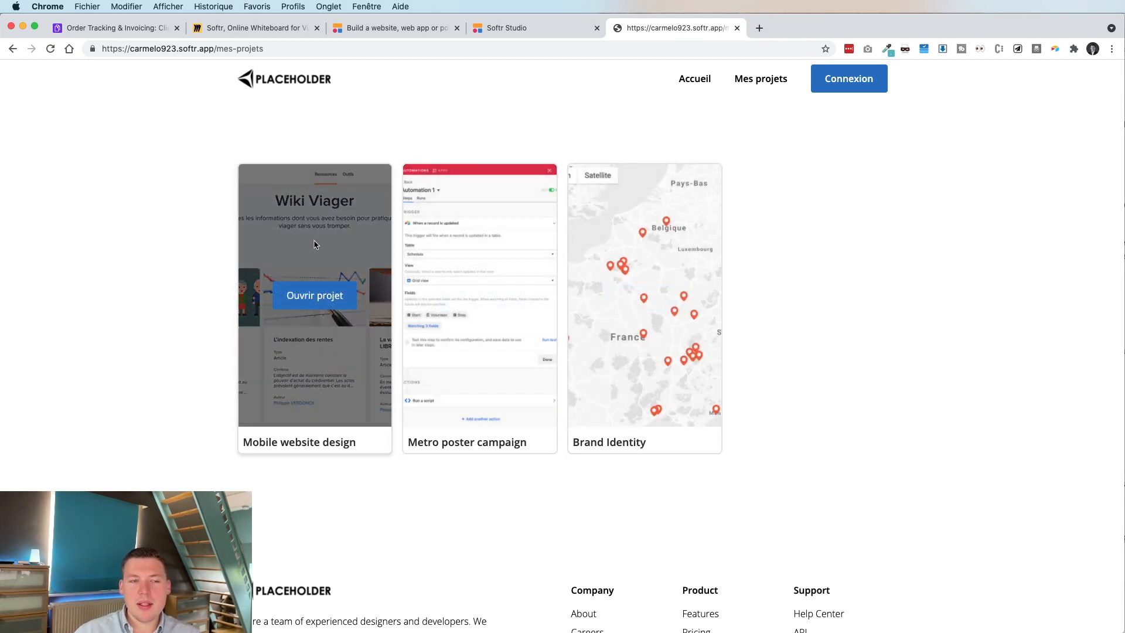
{"action": "mouse_move", "coordinate": [612, 253]}
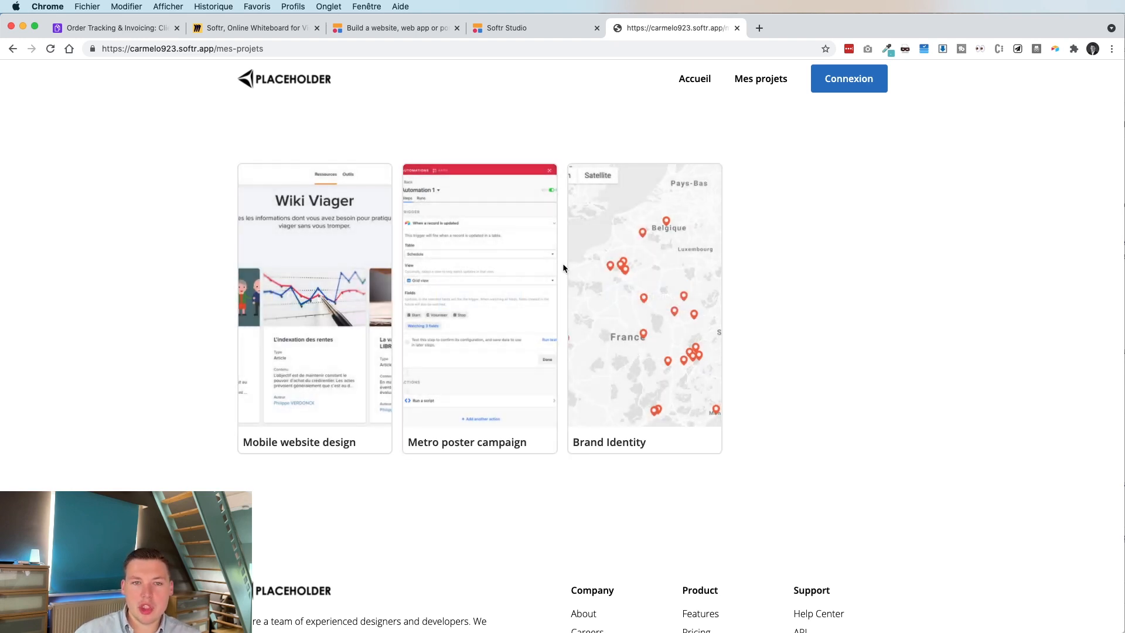
{"action": "mouse_move", "coordinate": [642, 277]}
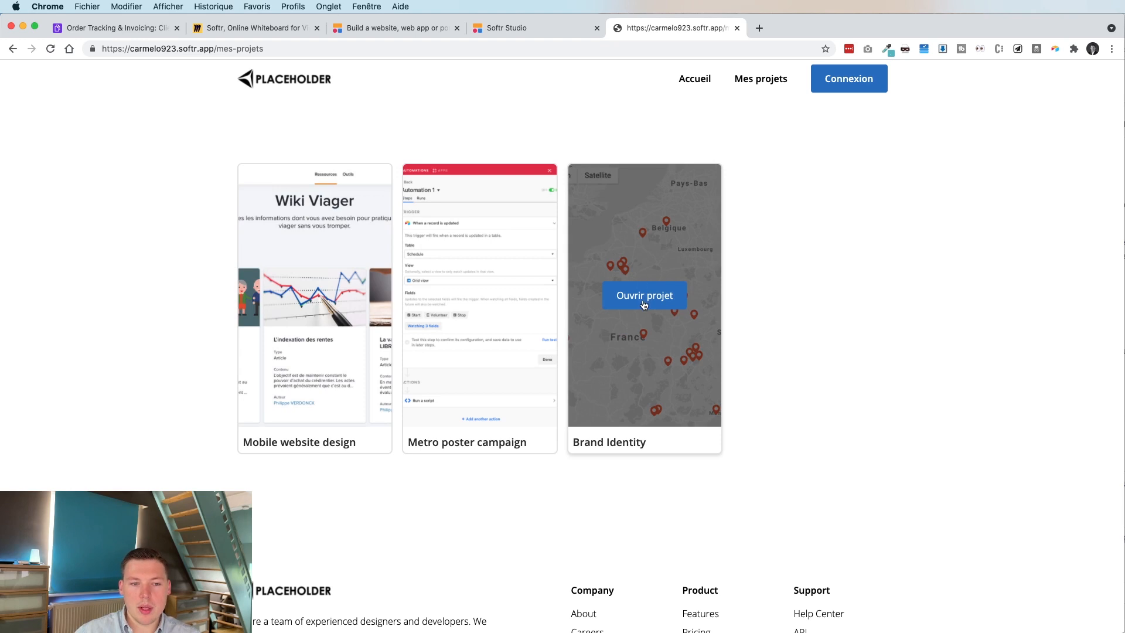
{"action": "left_click", "coordinate": [643, 300]}
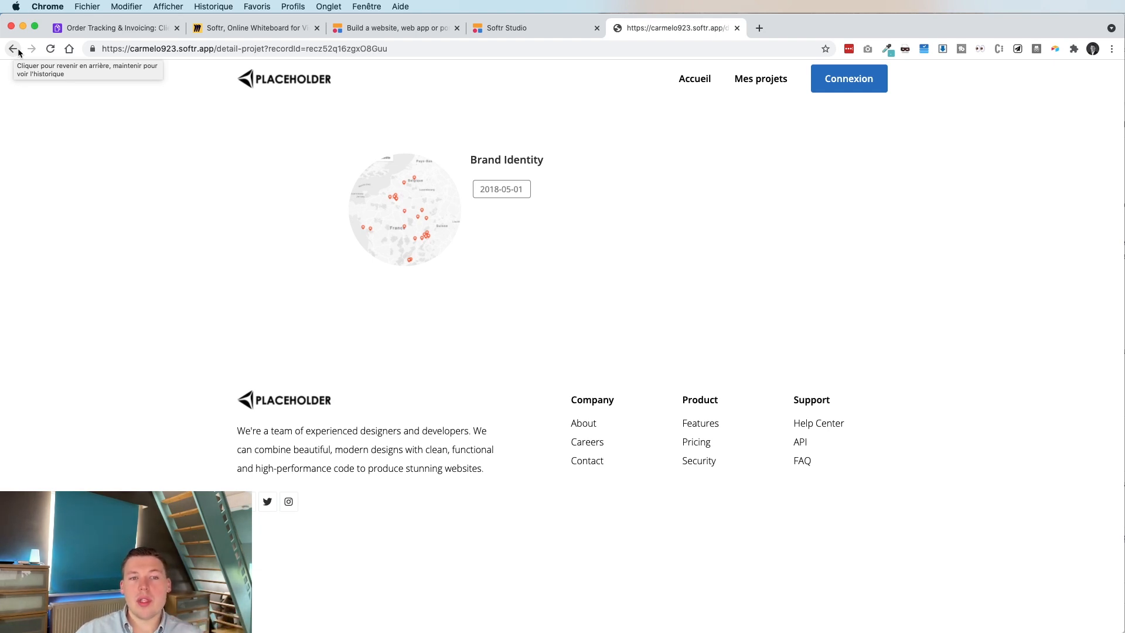
Select the Tâches associées step on the site-map flowchart board.
{"action": "left_click", "coordinate": [252, 27]}
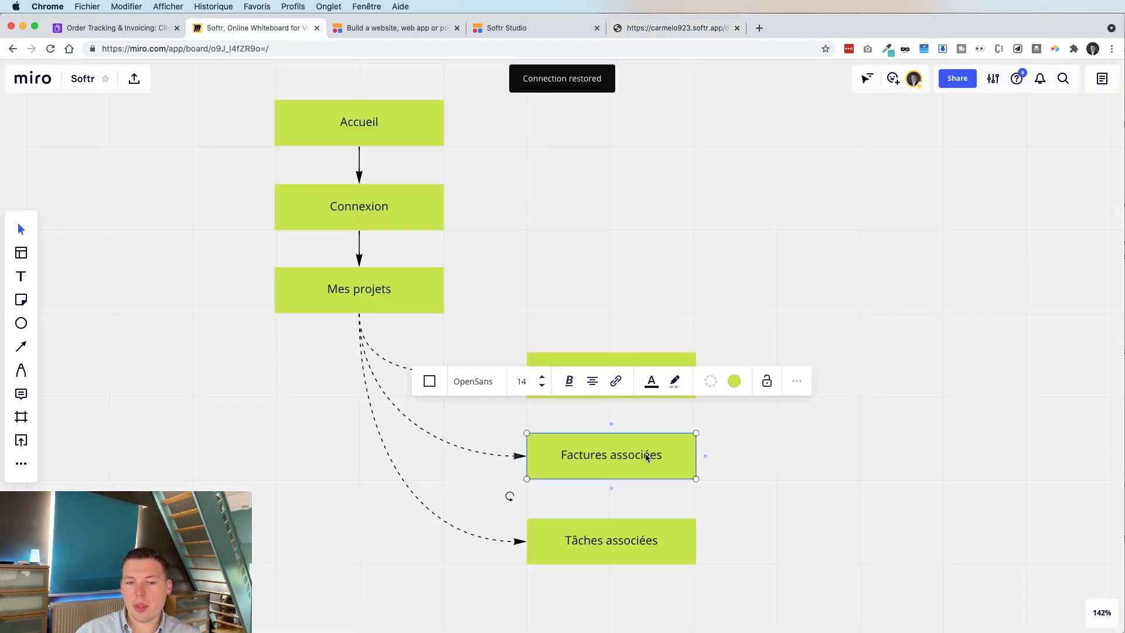
{"action": "left_click", "coordinate": [648, 537]}
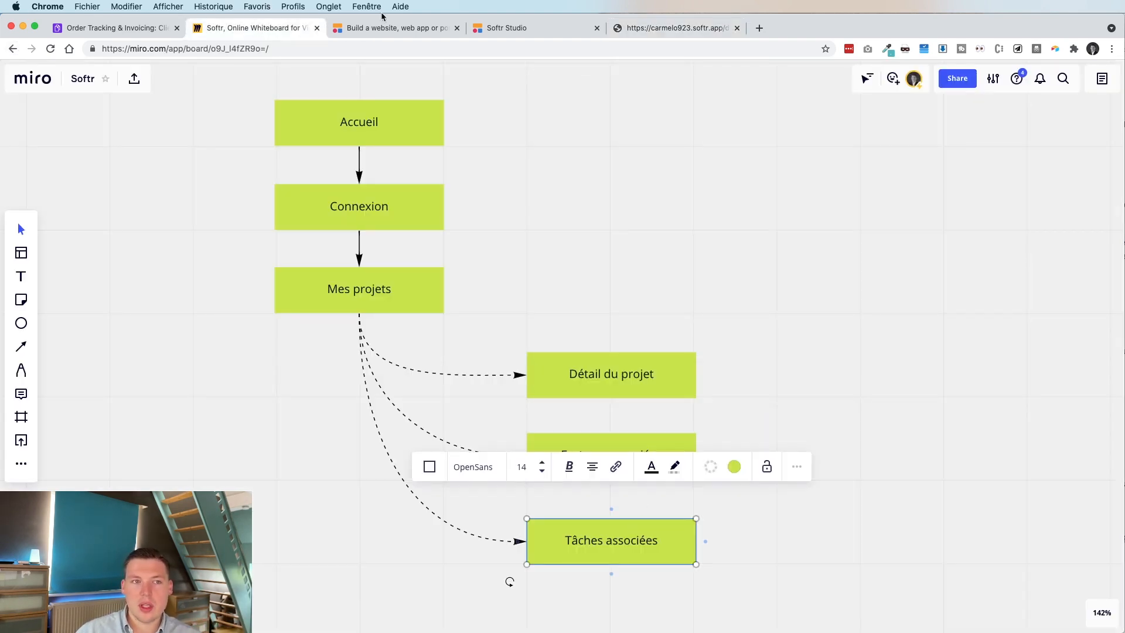
{"action": "left_click", "coordinate": [112, 28]}
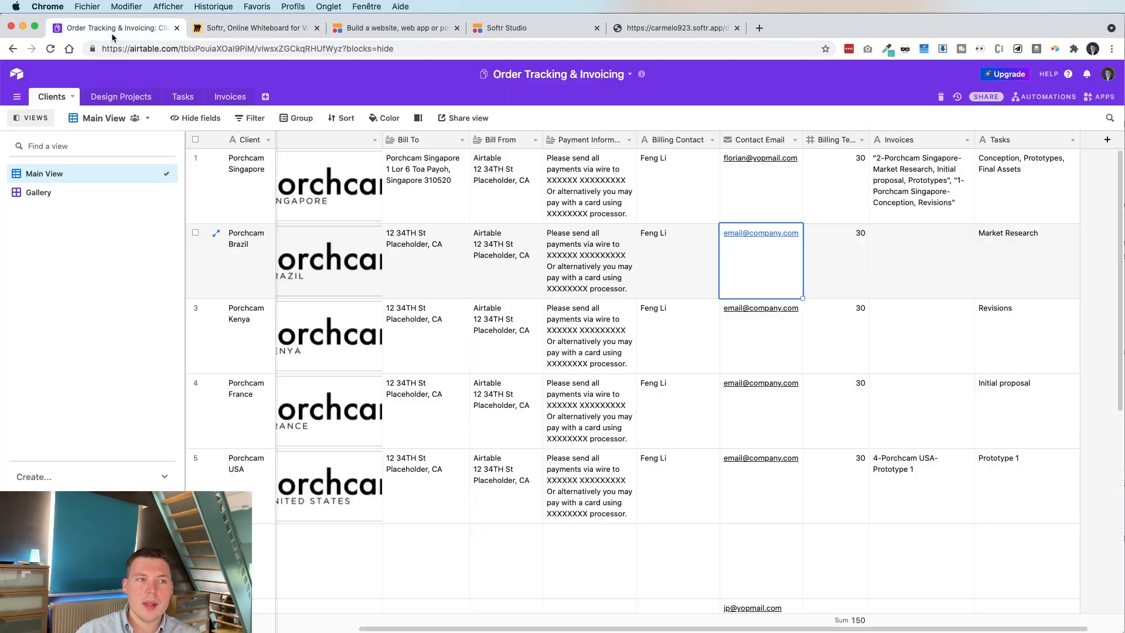
Inspect the Tasks table's RECORD_ID (from Design Projects) lookup field without changing it.
{"action": "left_click", "coordinate": [183, 96]}
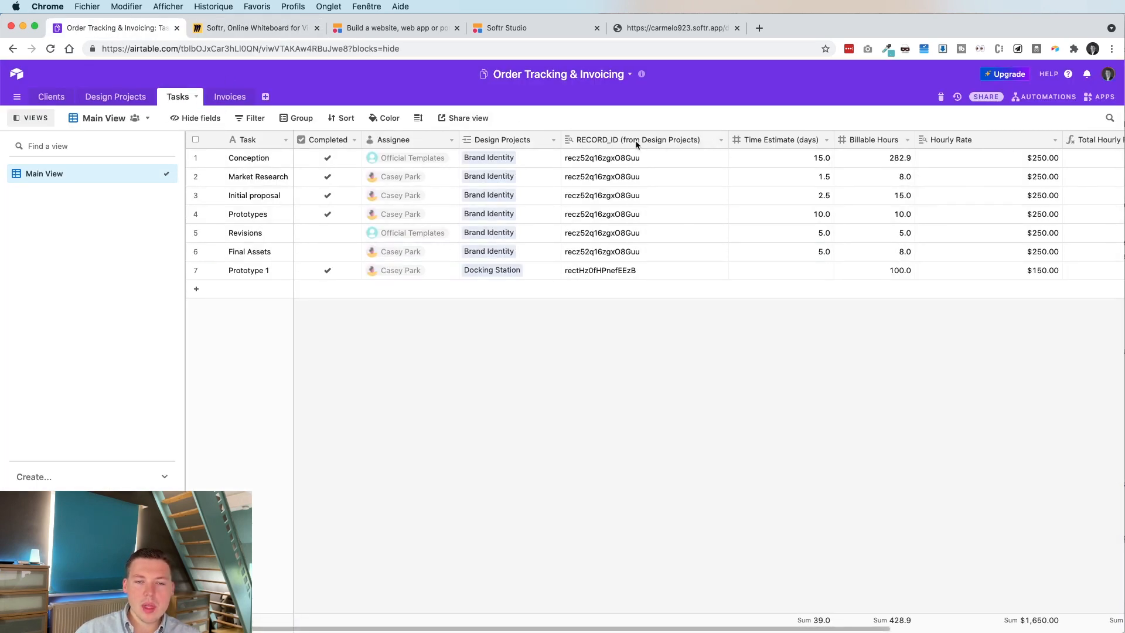
{"action": "double_click", "coordinate": [596, 141]}
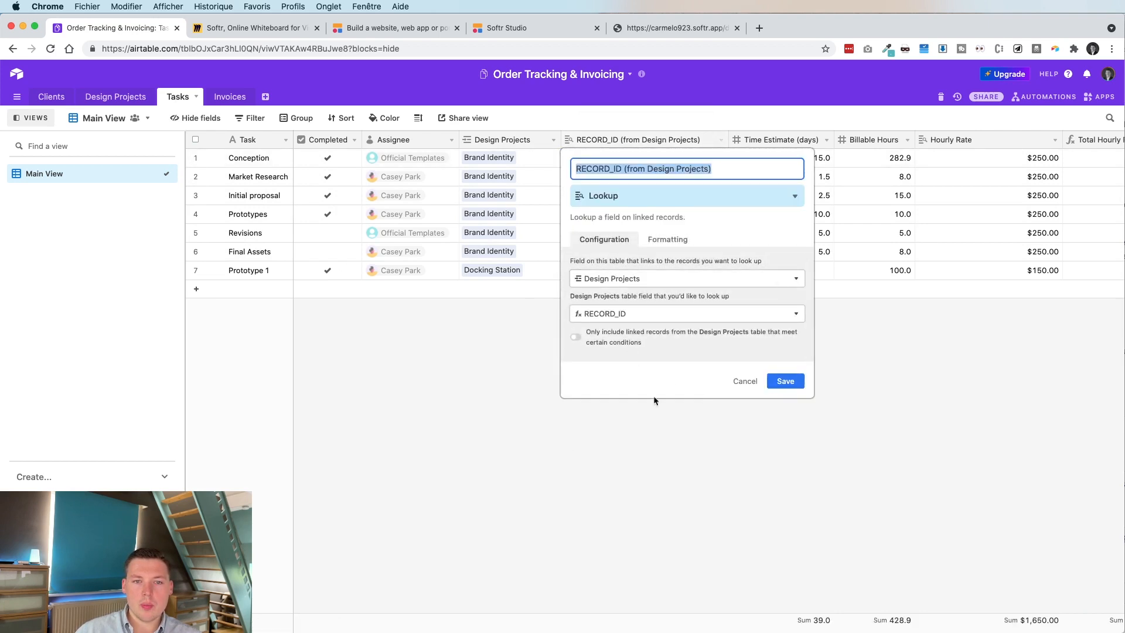
{"action": "left_click", "coordinate": [673, 456]}
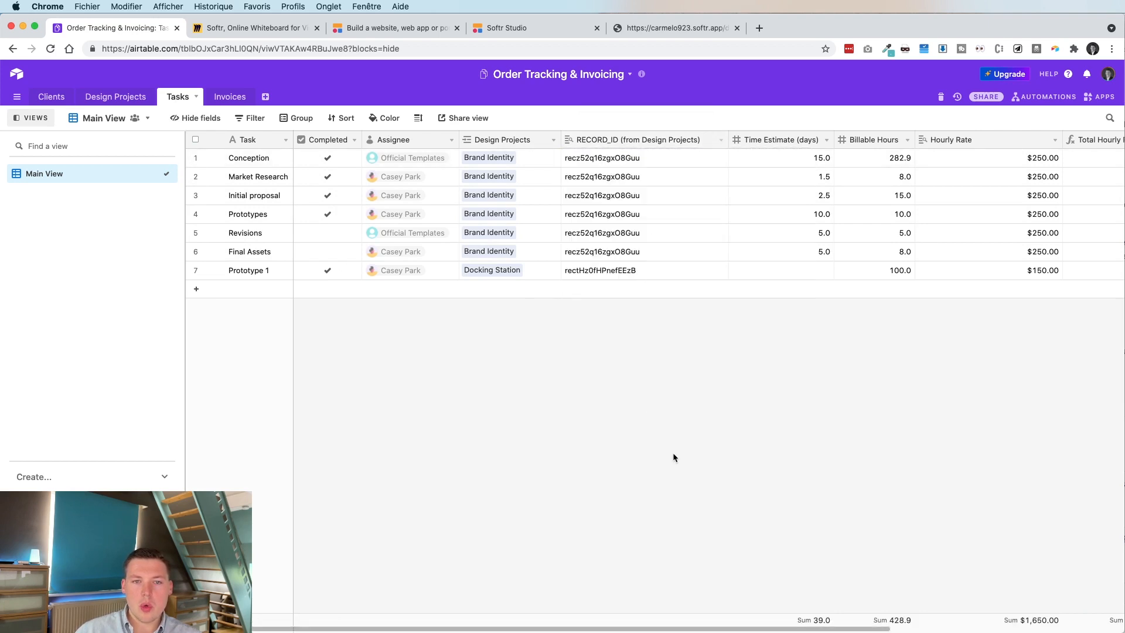
{"action": "right_click", "coordinate": [697, 141]}
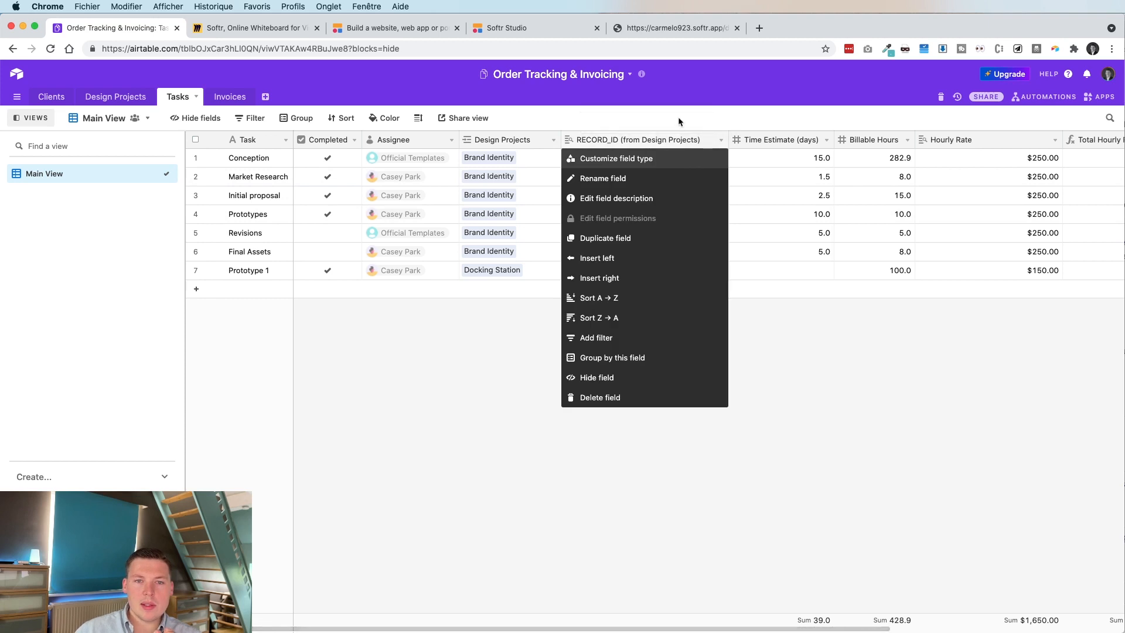
{"action": "left_click", "coordinate": [677, 117]}
{"action": "right_click", "coordinate": [682, 143]}
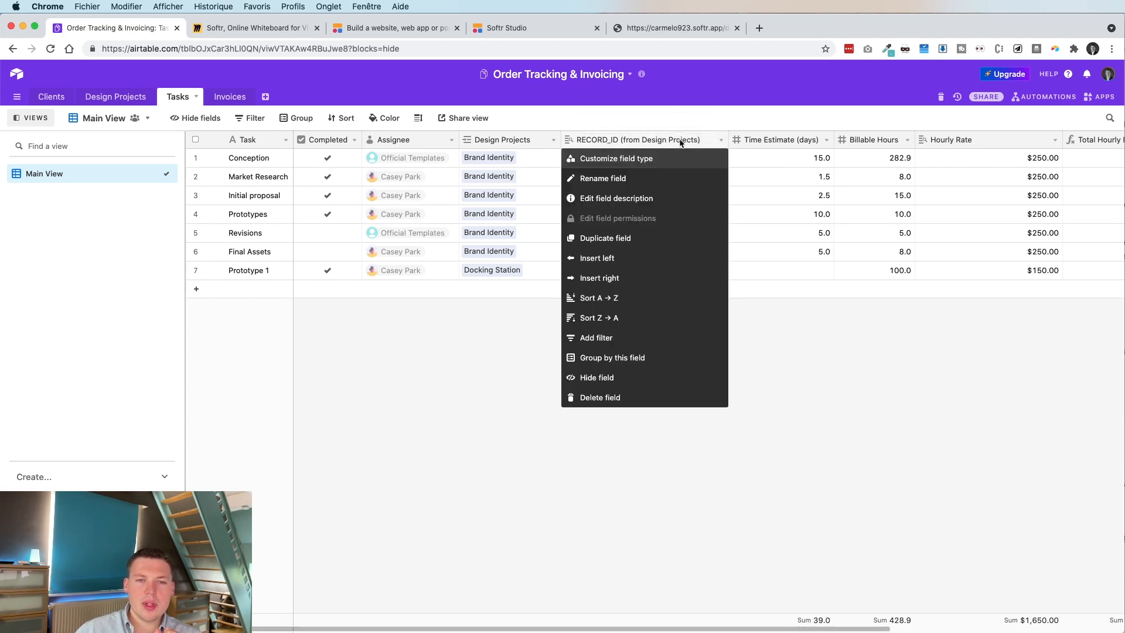
{"action": "left_click", "coordinate": [649, 273]}
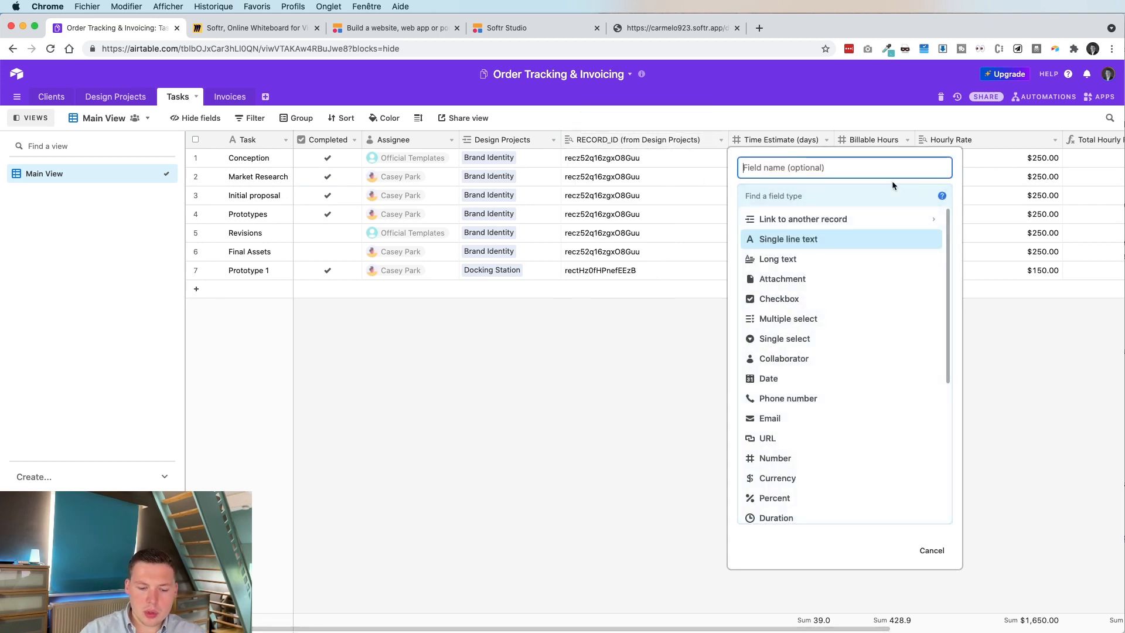
{"action": "left_click", "coordinate": [662, 381]}
{"action": "left_click", "coordinate": [372, 28]}
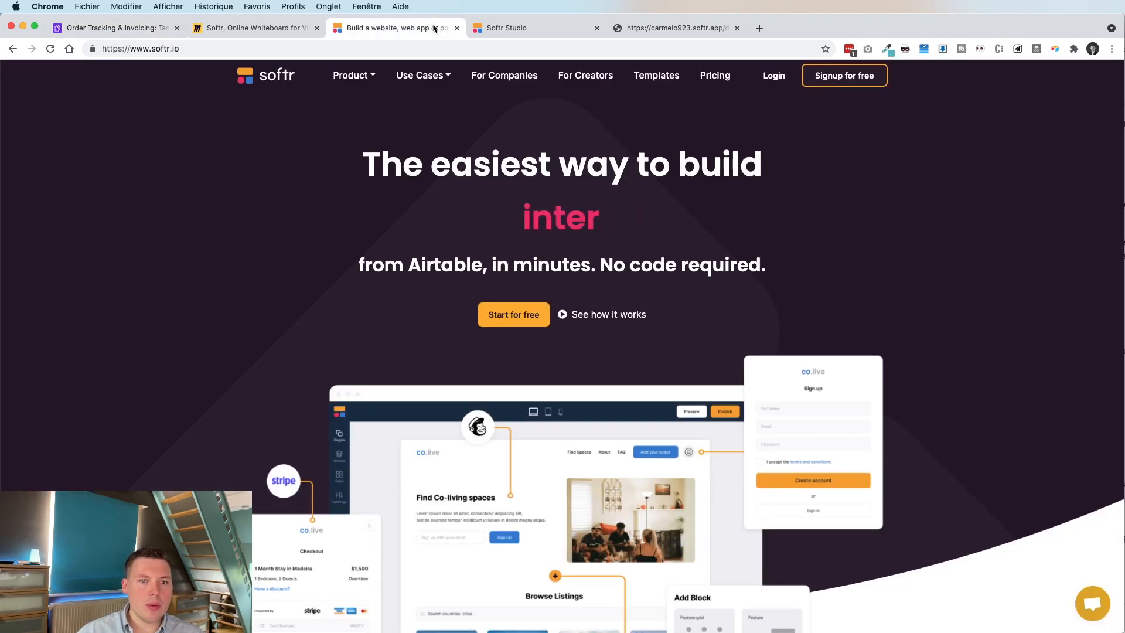
Open the Détail Projet page and start adding a block below the project details.
{"action": "left_click", "coordinate": [533, 27]}
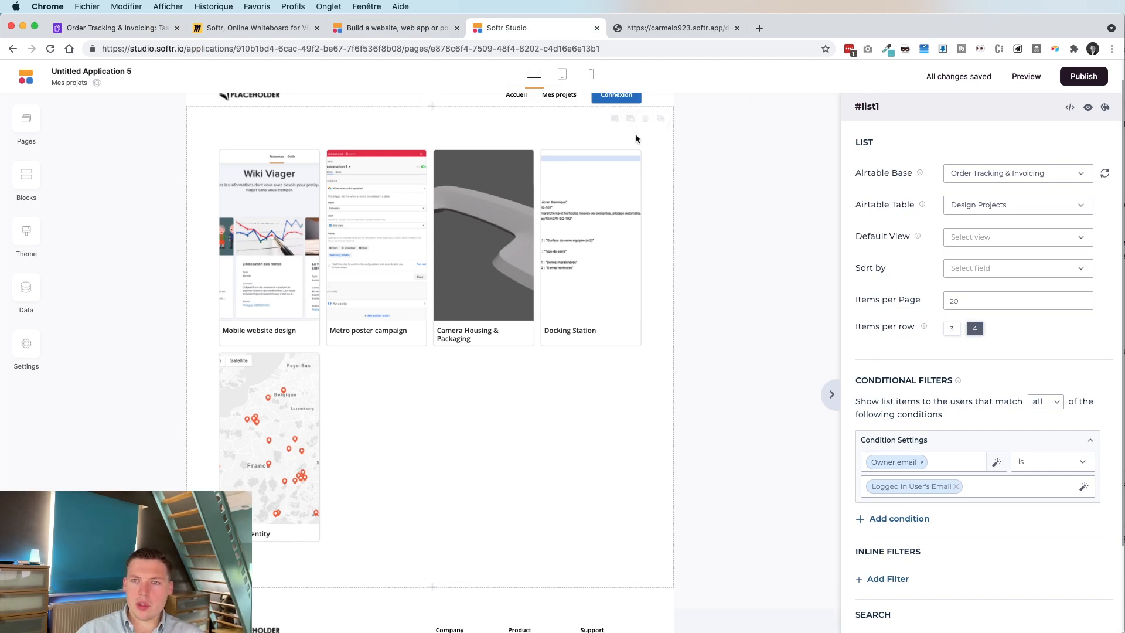
{"action": "left_click", "coordinate": [21, 126]}
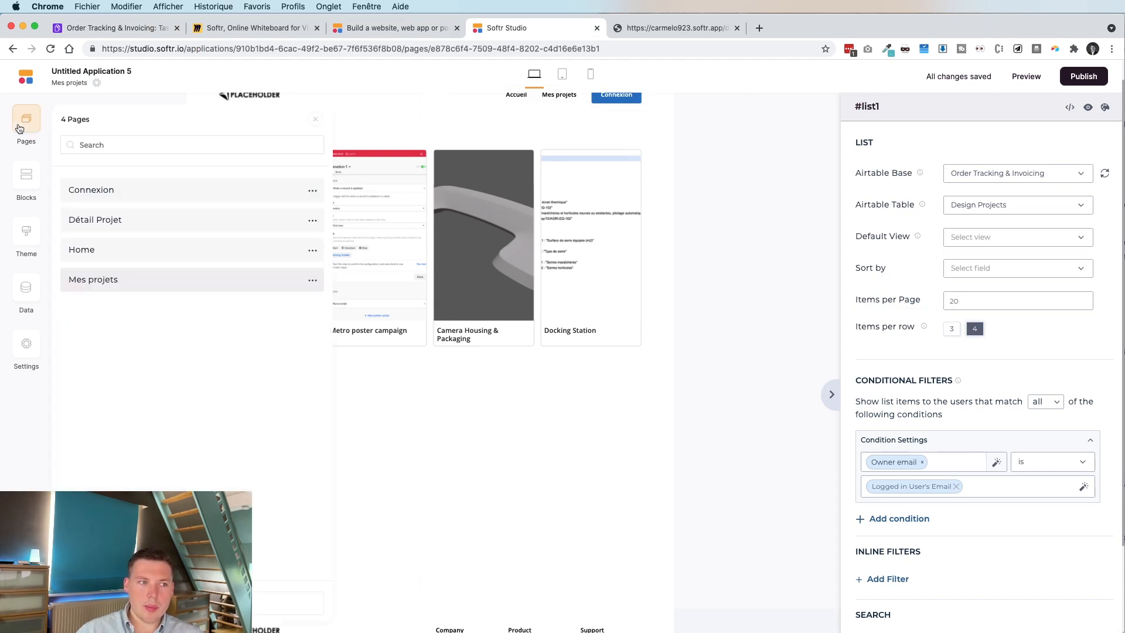
{"action": "left_click", "coordinate": [93, 217]}
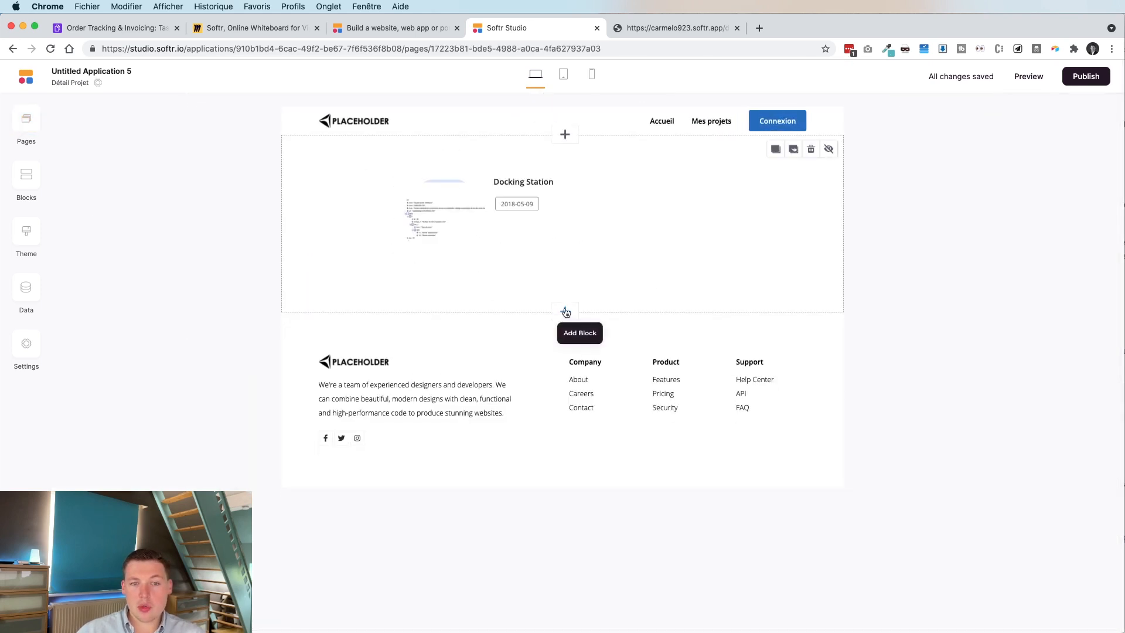
{"action": "left_click", "coordinate": [564, 311]}
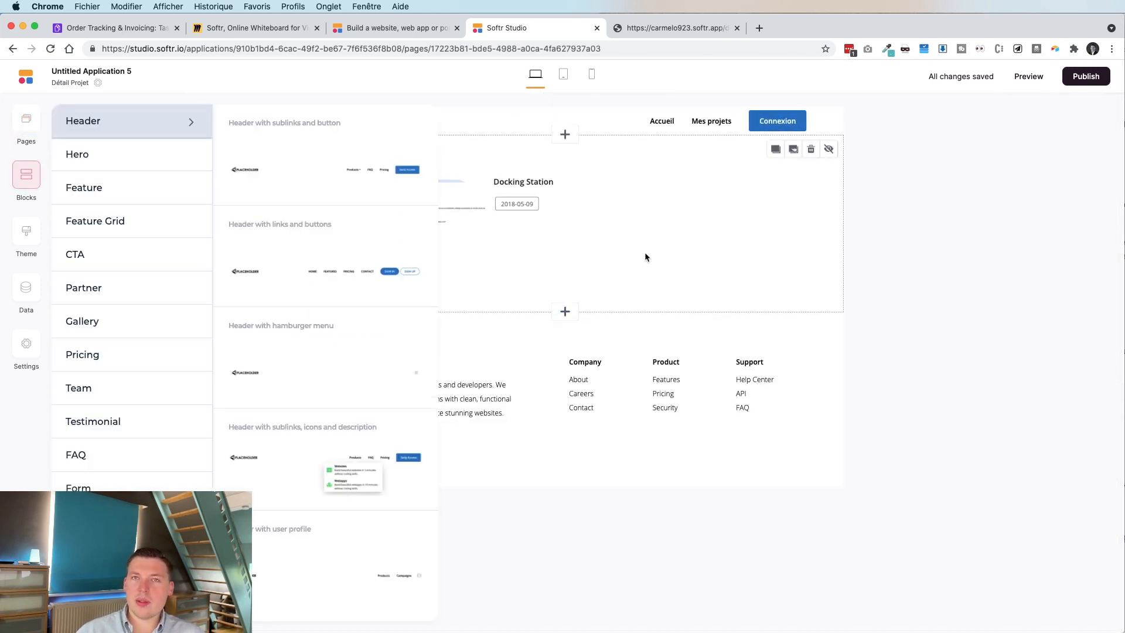
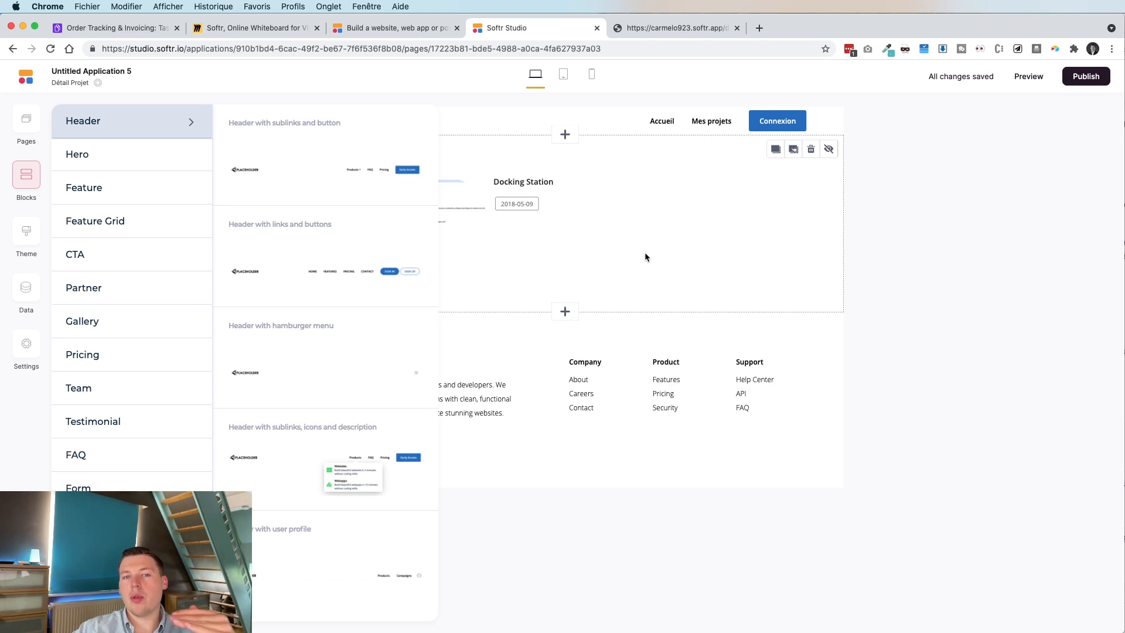
Browse the List category's block templates for the Détail Projet page.
{"action": "scroll", "coordinate": [155, 442], "scroll_direction": "down", "scroll_amount": 3}
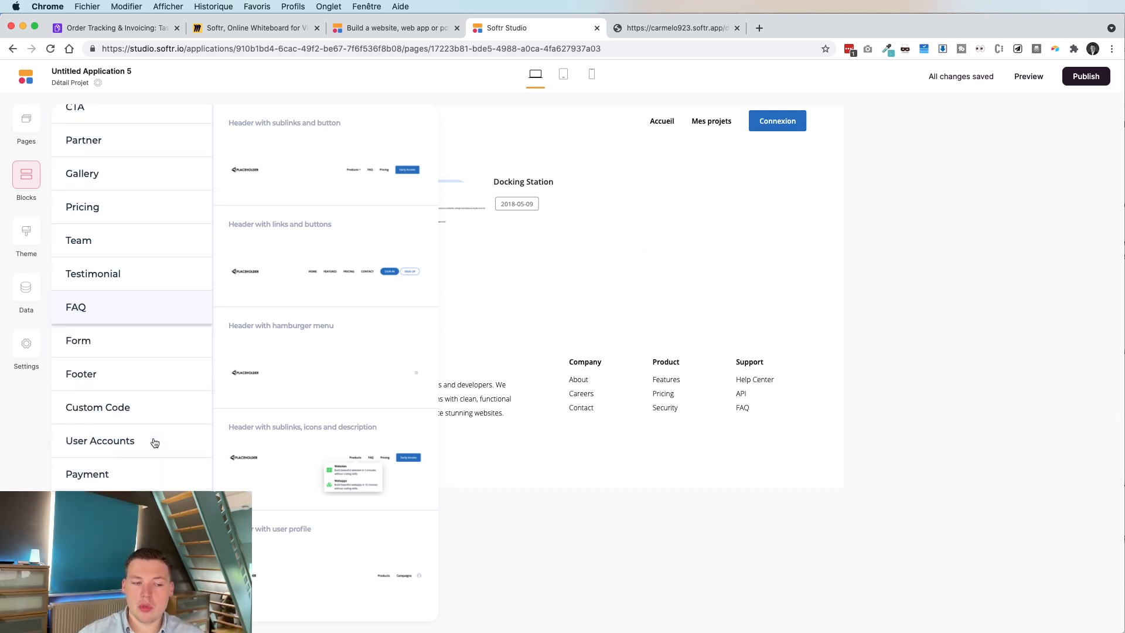
{"action": "left_click", "coordinate": [132, 515]}
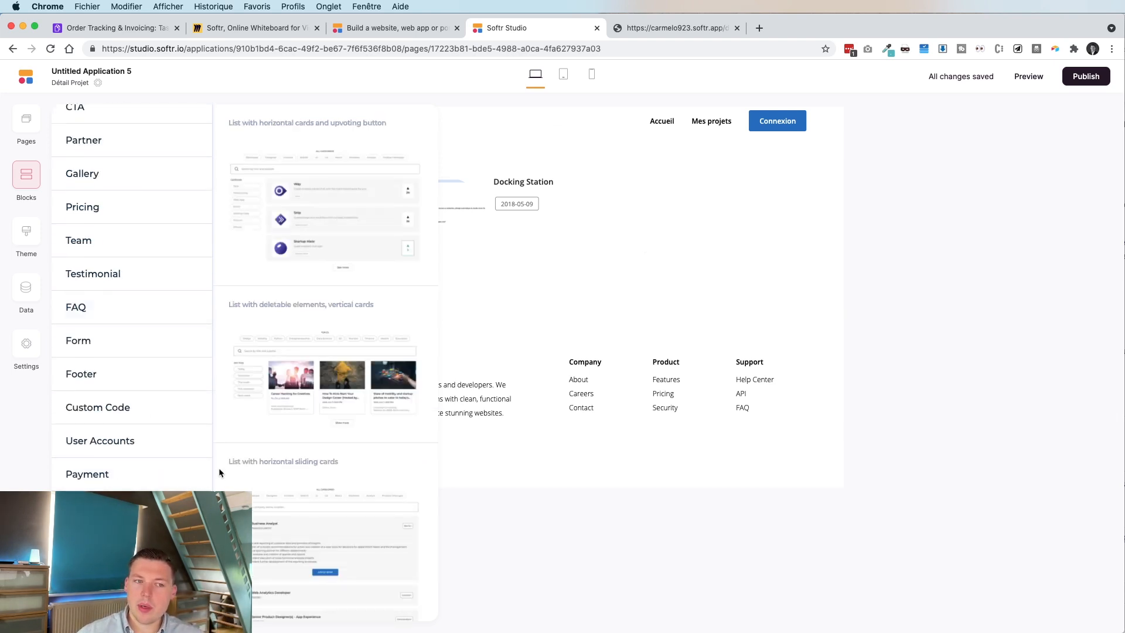
{"action": "mouse_move", "coordinate": [323, 212]}
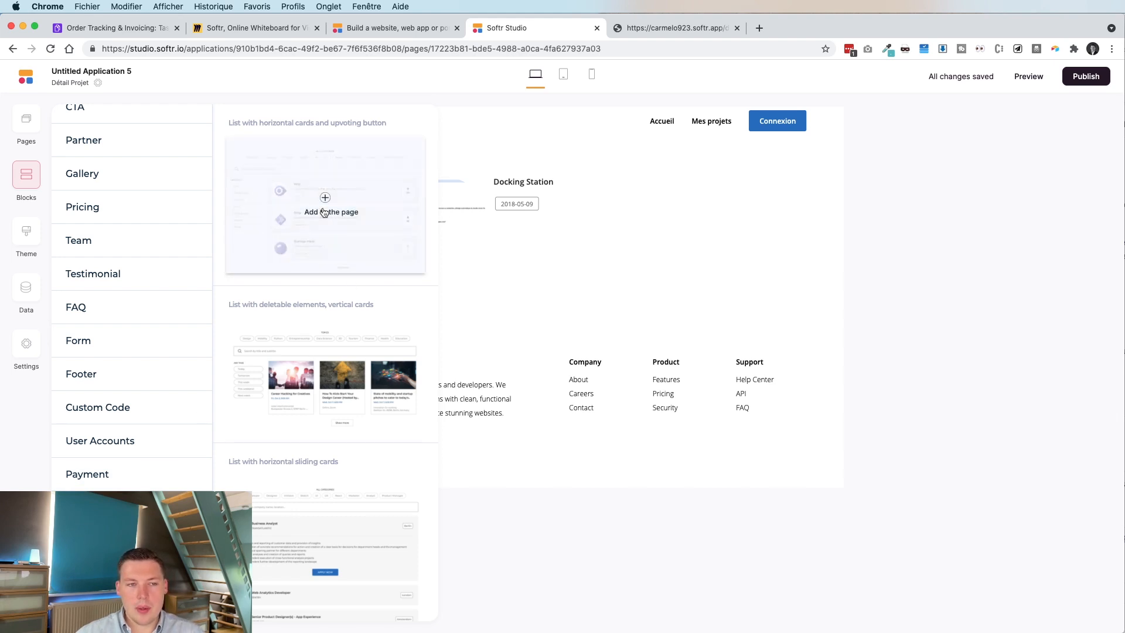
{"action": "scroll", "coordinate": [331, 278], "scroll_direction": "down", "scroll_amount": 1}
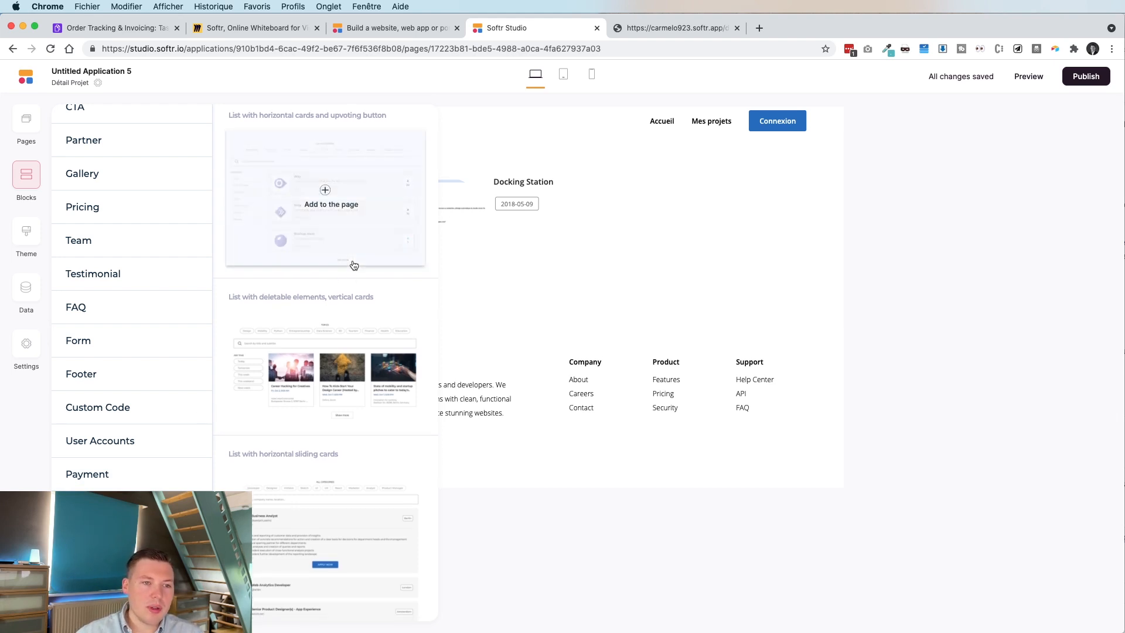
{"action": "scroll", "coordinate": [354, 265], "scroll_direction": "down", "scroll_amount": 4}
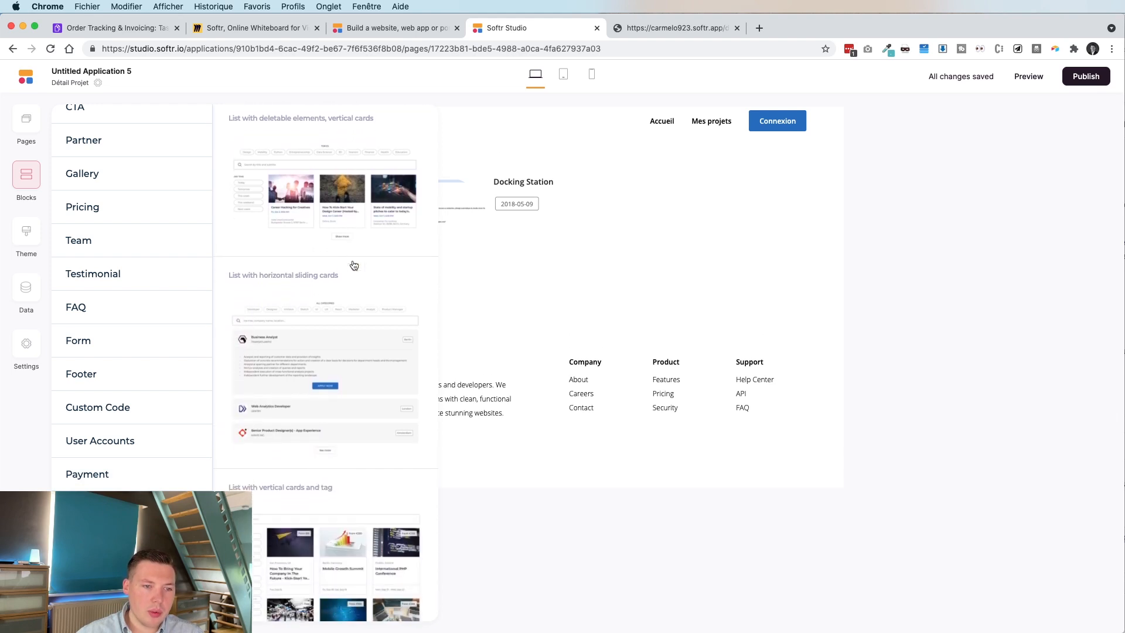
{"action": "scroll", "coordinate": [353, 265], "scroll_direction": "down", "scroll_amount": 1}
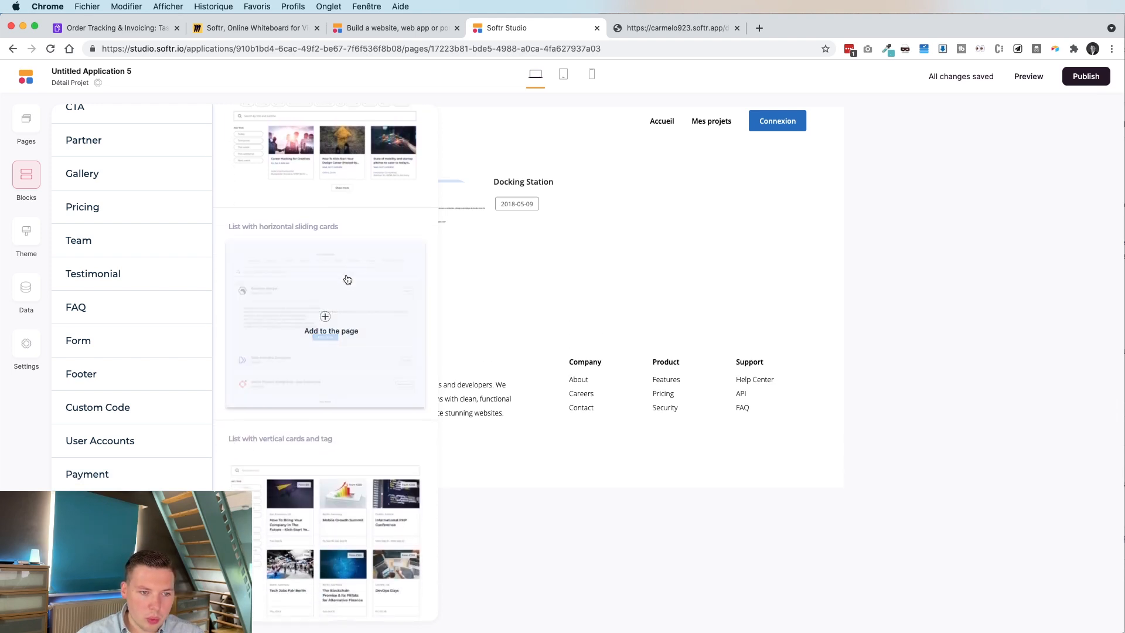
{"action": "scroll", "coordinate": [344, 314], "scroll_direction": "down", "scroll_amount": 10}
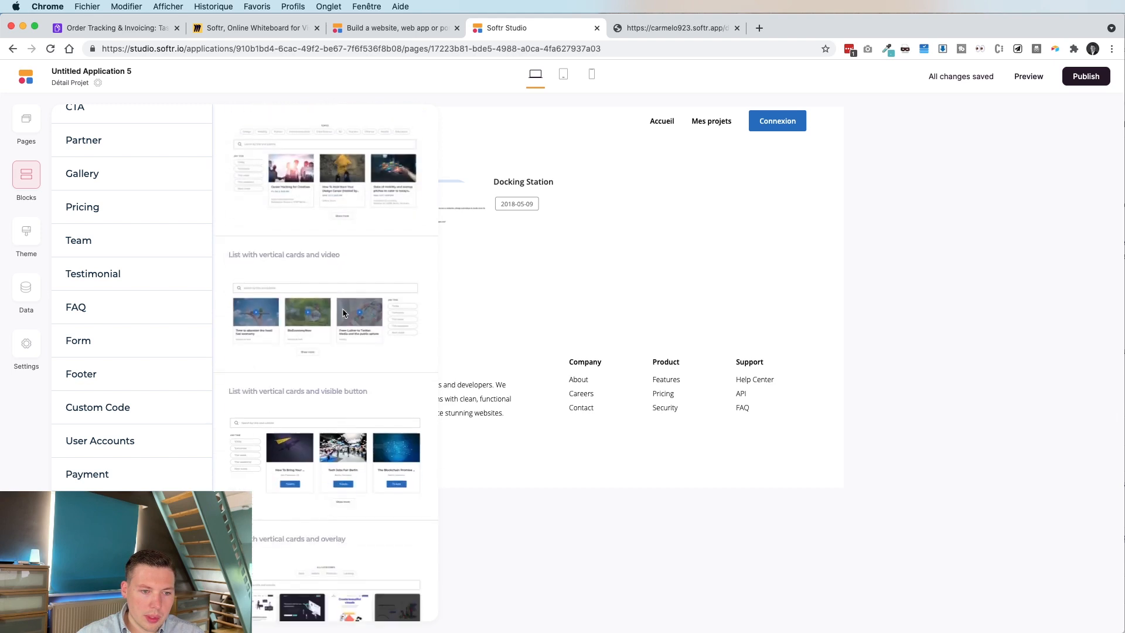
{"action": "scroll", "coordinate": [344, 314], "scroll_direction": "down", "scroll_amount": 1}
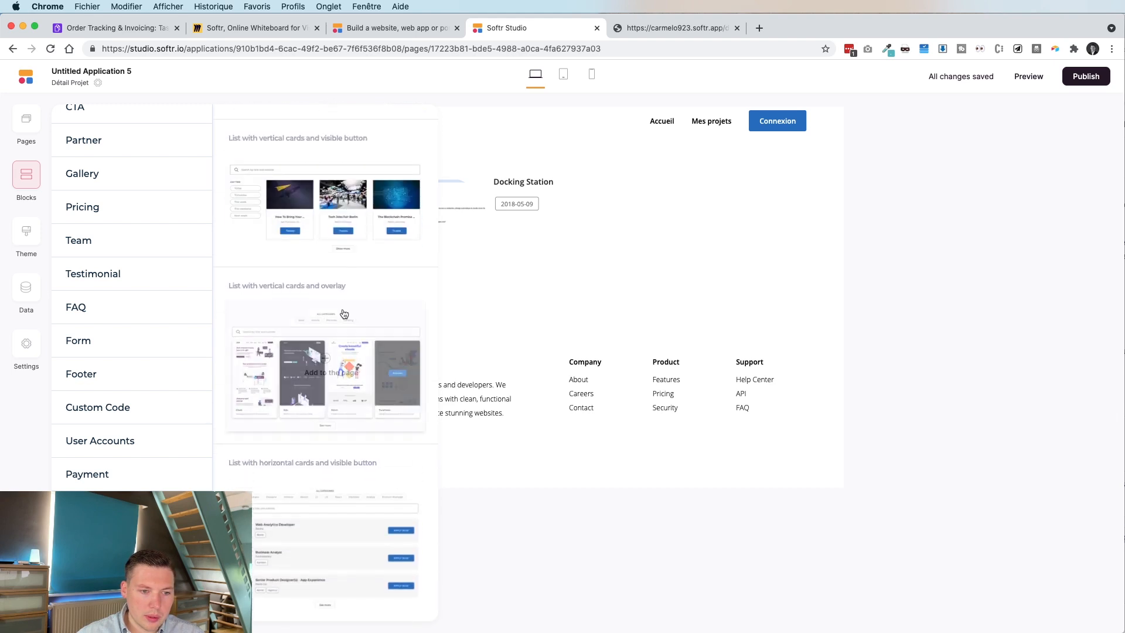
Add a 'List with horizontal cards and visible button' block fed by Order Tracking & Invoicing's Invoices table.
{"action": "left_click", "coordinate": [317, 537]}
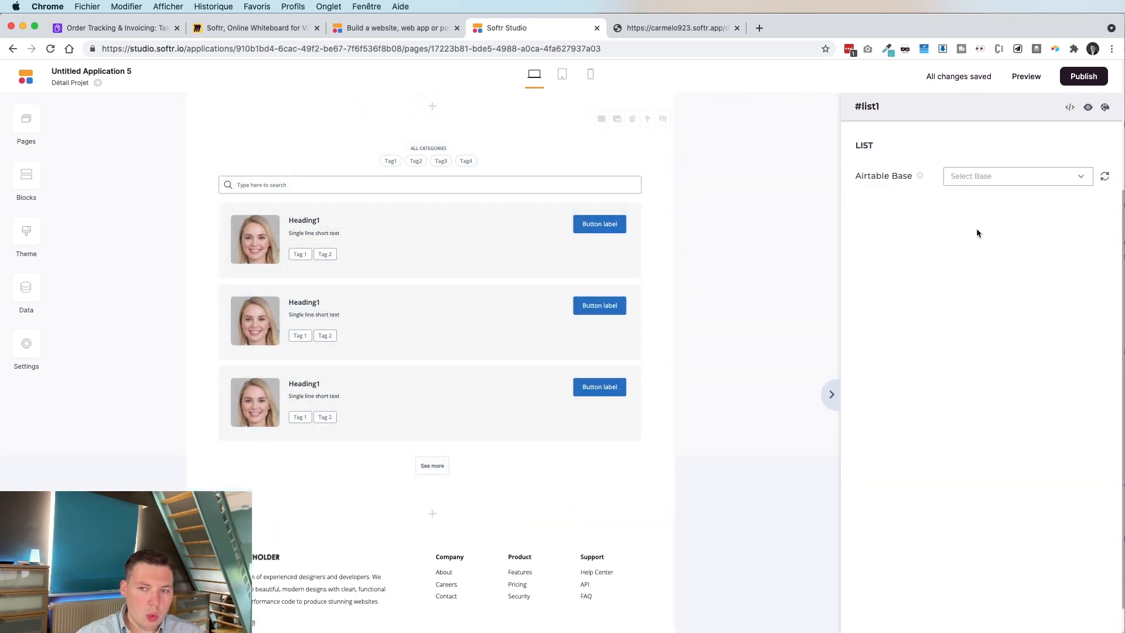
{"action": "left_click", "coordinate": [986, 182]}
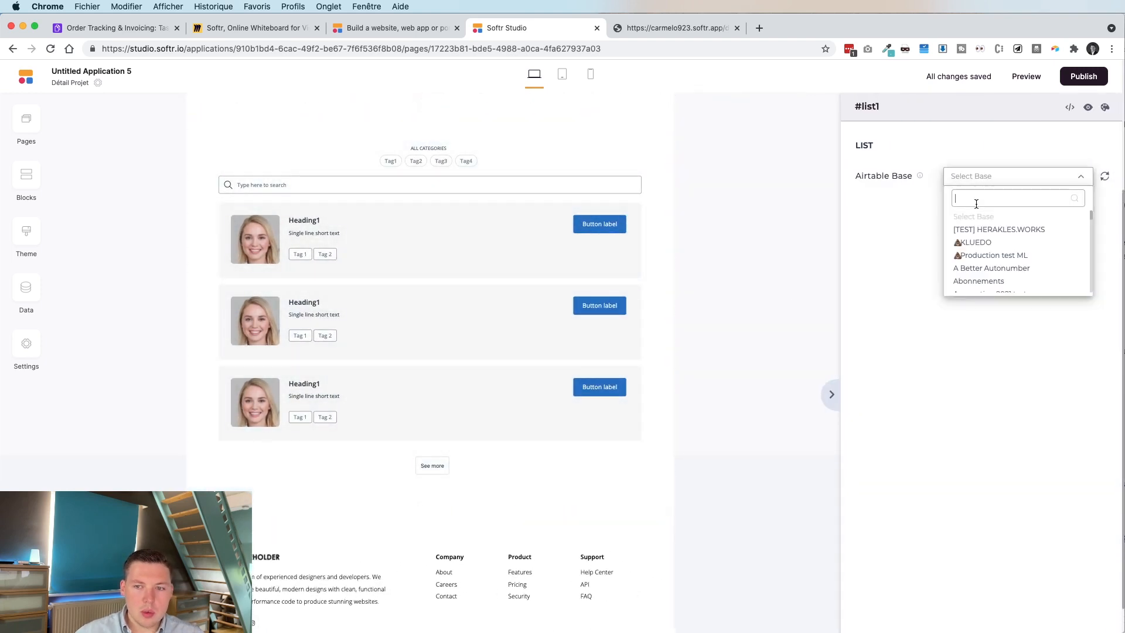
{"action": "type", "text": "Invoicing"}
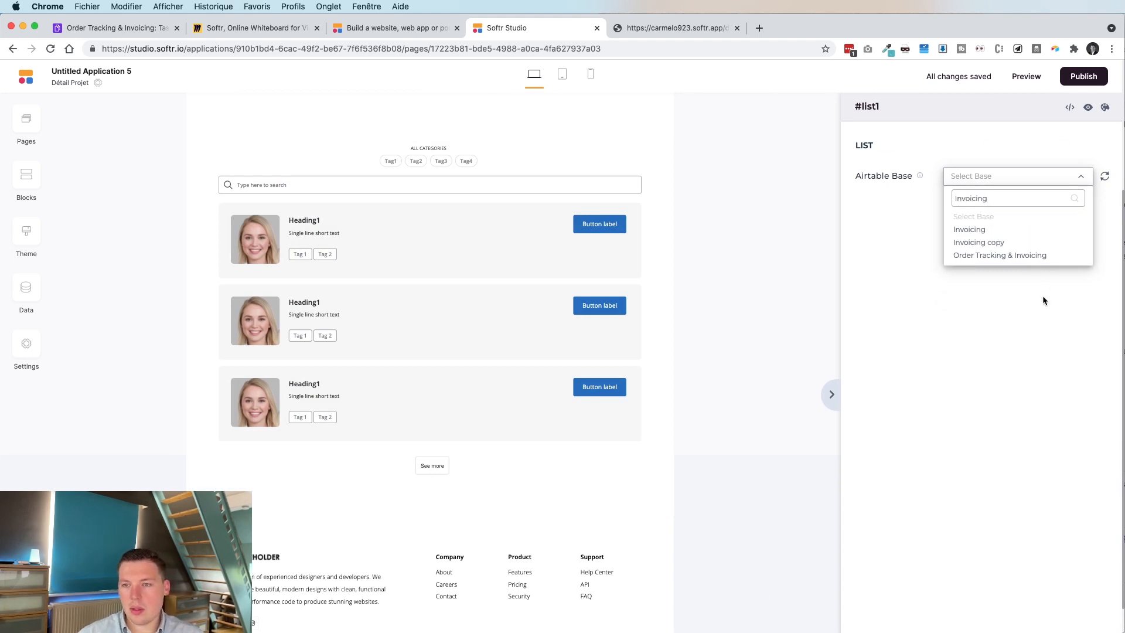
{"action": "left_click", "coordinate": [1019, 255]}
{"action": "left_click", "coordinate": [984, 209]}
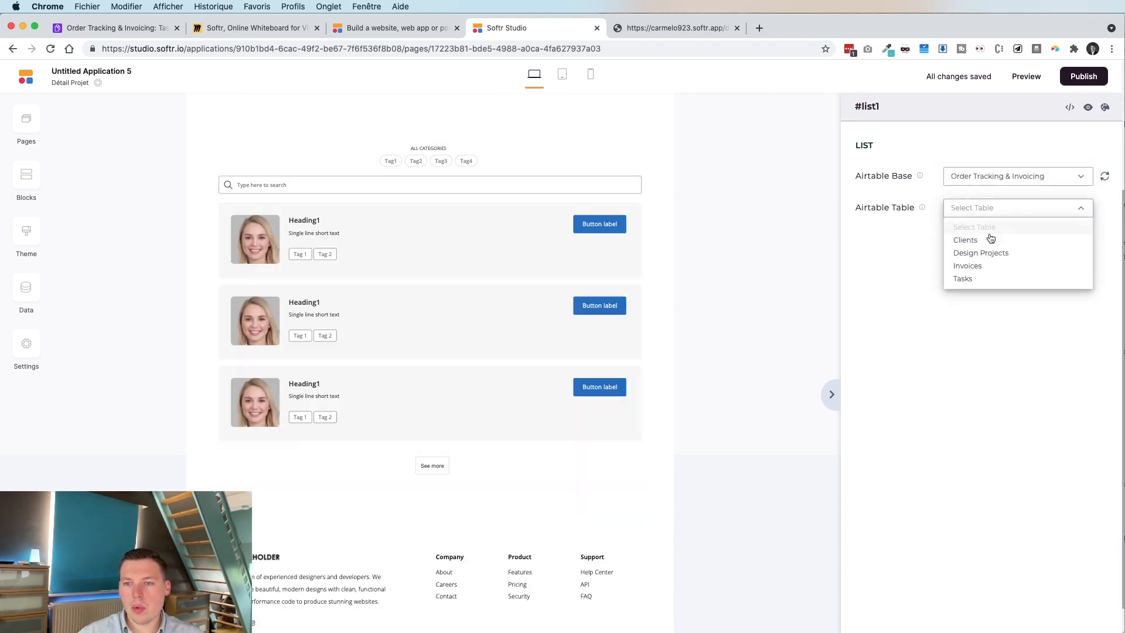
{"action": "left_click", "coordinate": [994, 267]}
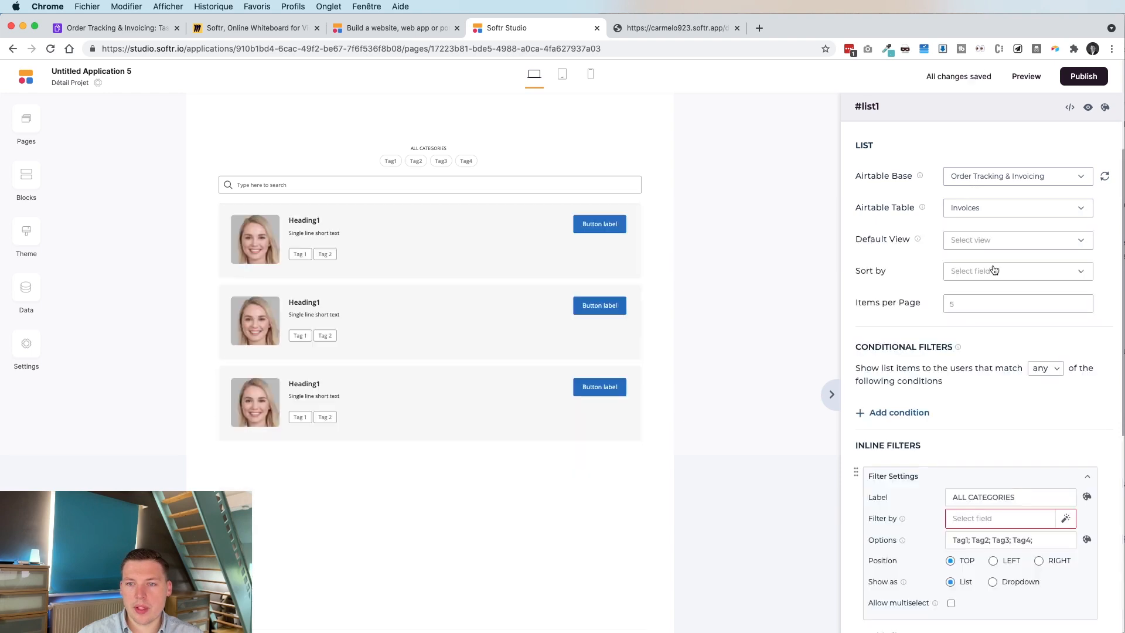
{"action": "left_click", "coordinate": [947, 240]}
{"action": "left_click", "coordinate": [947, 240]}
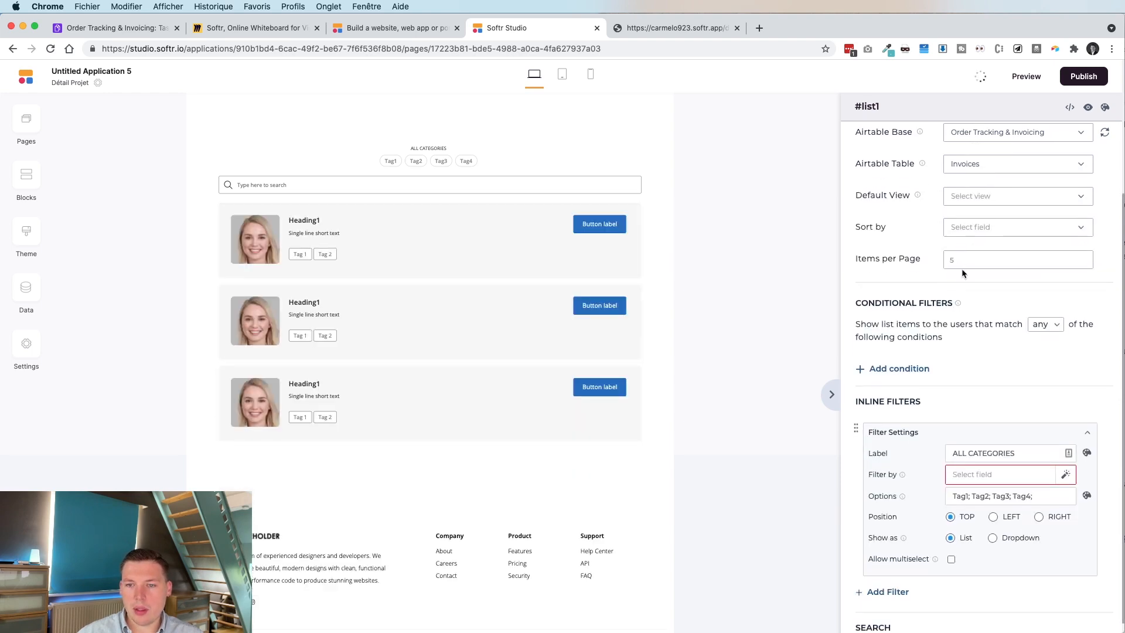
Start a conditional filter on the list that requires all conditions to match.
{"action": "scroll", "coordinate": [996, 273], "scroll_direction": "down", "scroll_amount": 3}
{"action": "left_click", "coordinate": [907, 312]}
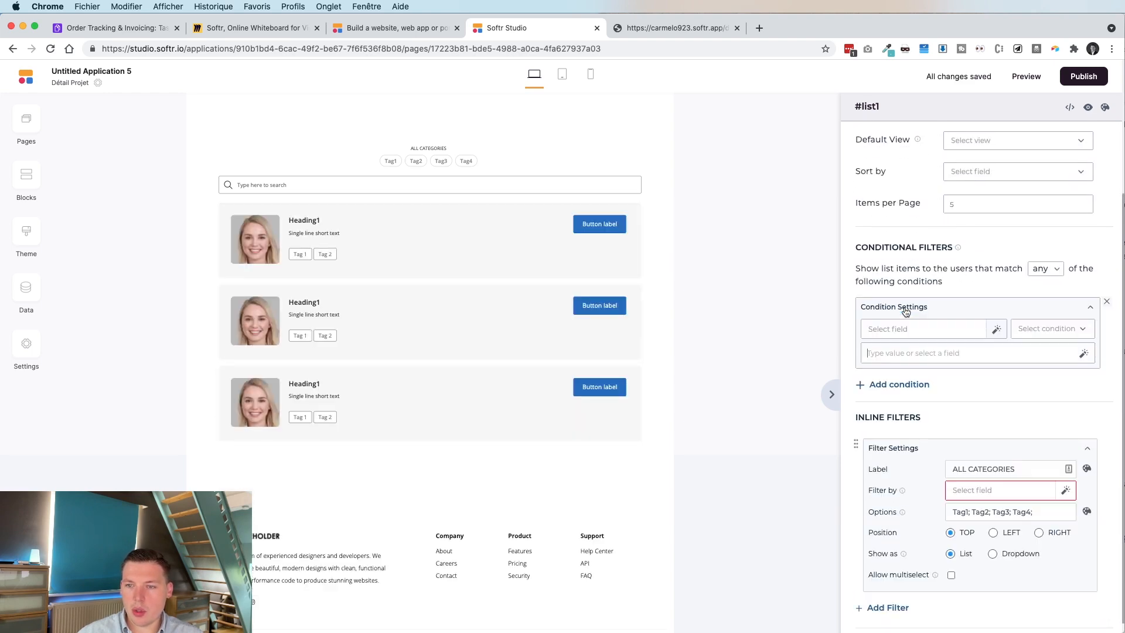
{"action": "left_click", "coordinate": [1054, 271]}
{"action": "left_click", "coordinate": [1052, 300]}
{"action": "left_click", "coordinate": [965, 329]}
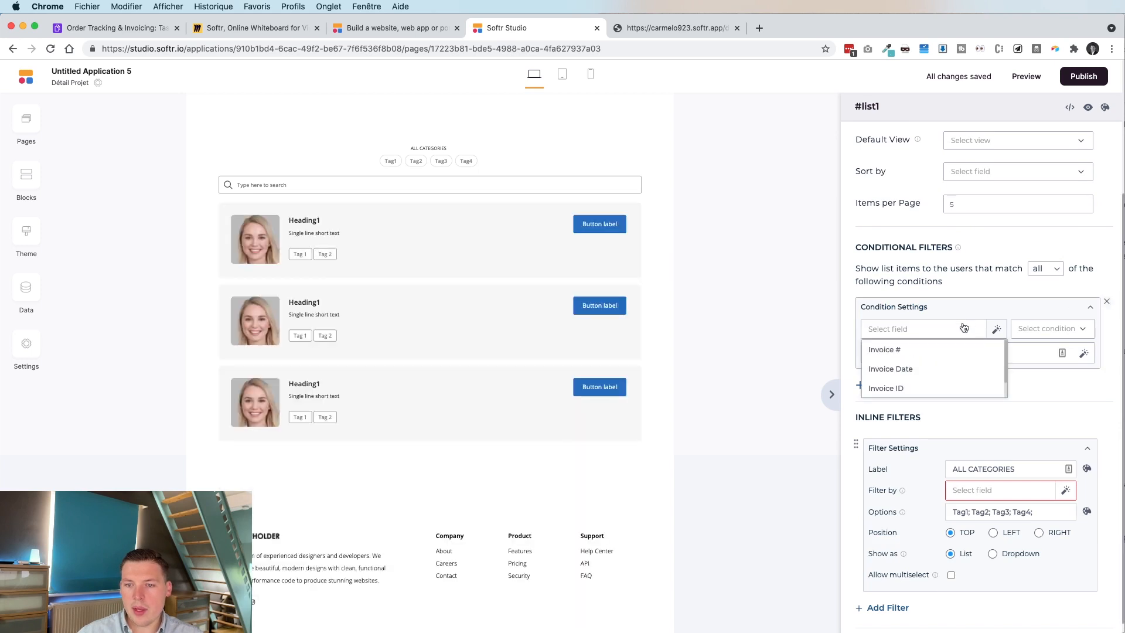
Save a Tasks formula field Project_RECORD_ID = ARRAYFLATTEN({RECORD_ID (from Design Projects)}) and narrow its column.
{"action": "type", "text": "ARRAY"}
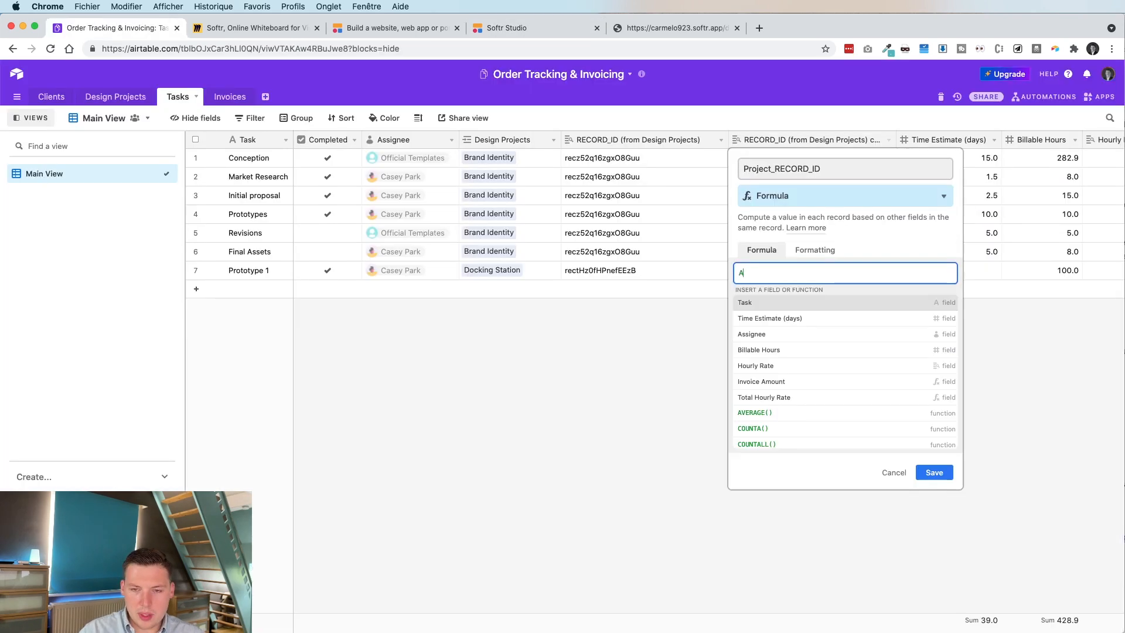
{"action": "key", "text": "Down"}
{"action": "key", "text": "Down"}
{"action": "key", "text": "Down"}
{"action": "key", "text": "Return"}
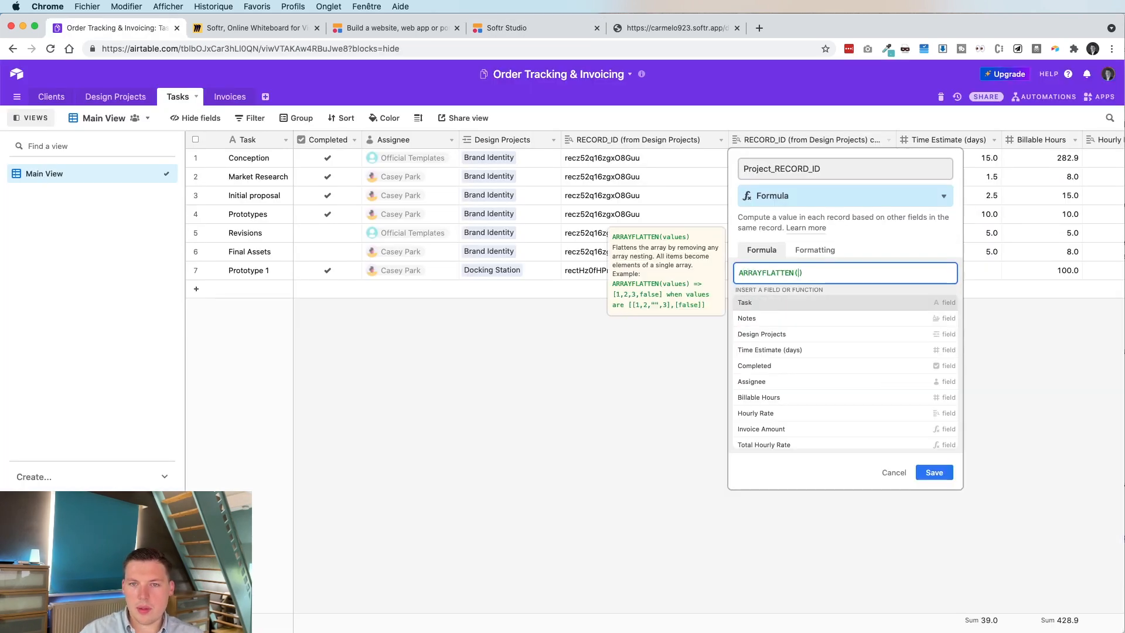
{"action": "type", "text": "RECORD"}
{"action": "key", "text": "Return"}
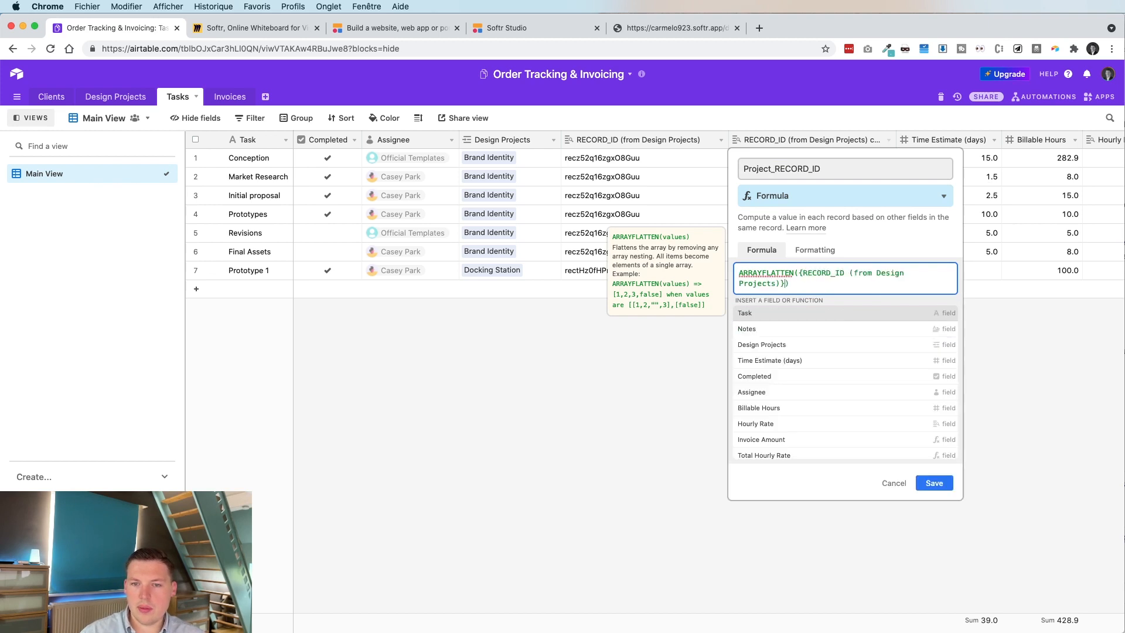
{"action": "left_click", "coordinate": [934, 483]}
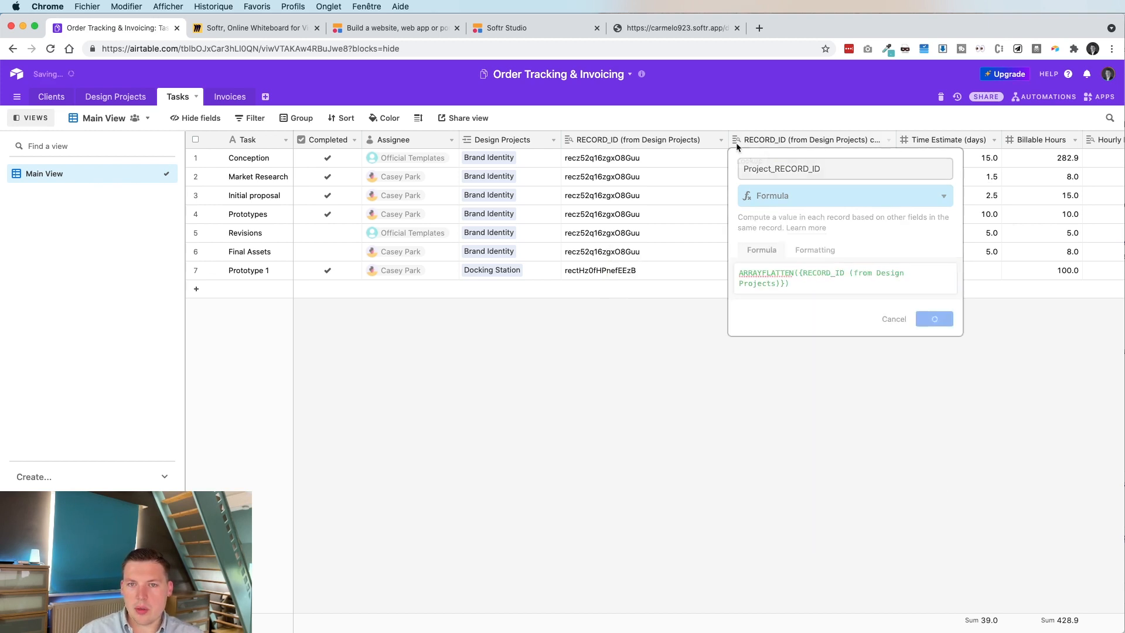
{"action": "left_click_drag", "start_coordinate": [889, 134], "coordinate": [826, 137]}
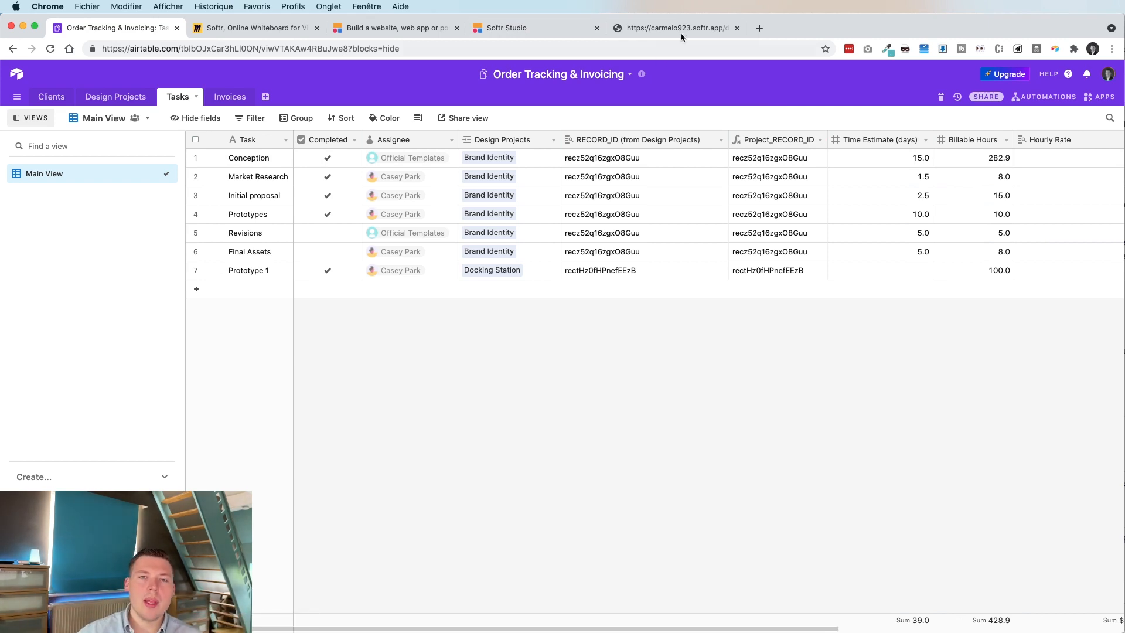
{"action": "left_click", "coordinate": [505, 29]}
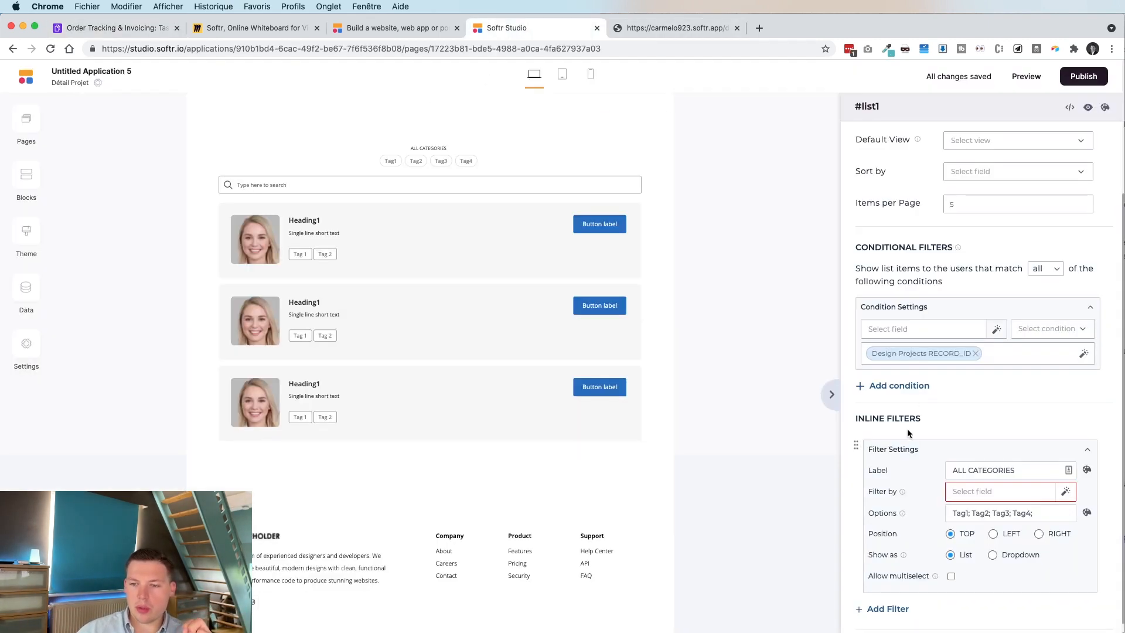
Switch the list block's source table from Invoices to Tasks.
{"action": "scroll", "coordinate": [945, 333], "scroll_direction": "up", "scroll_amount": 3}
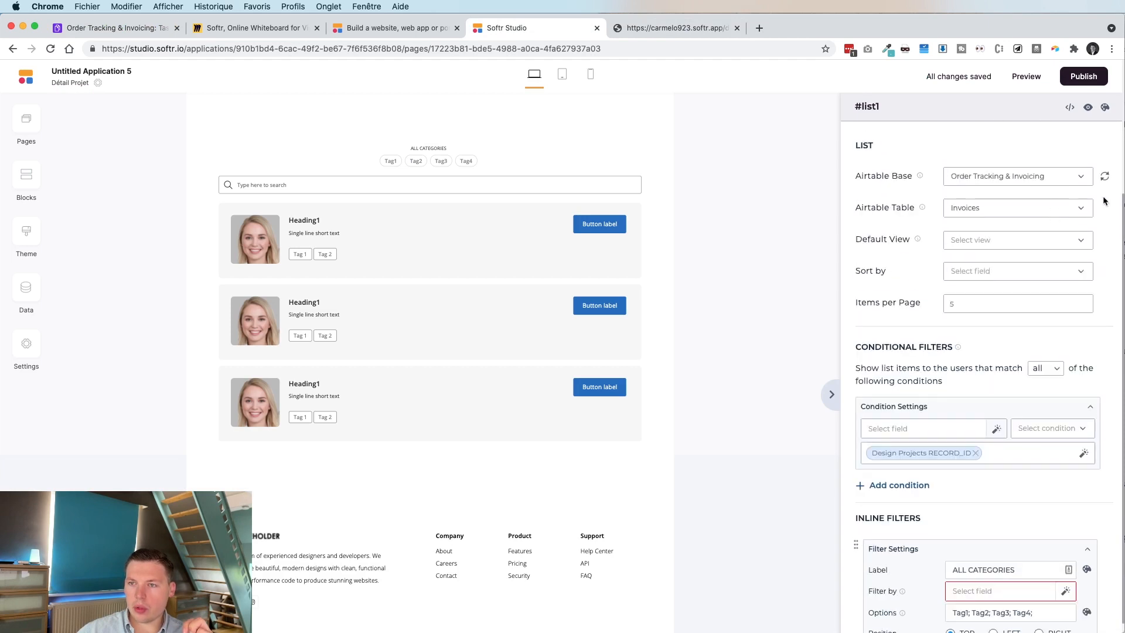
{"action": "left_click", "coordinate": [1008, 194]}
{"action": "left_click", "coordinate": [962, 265]}
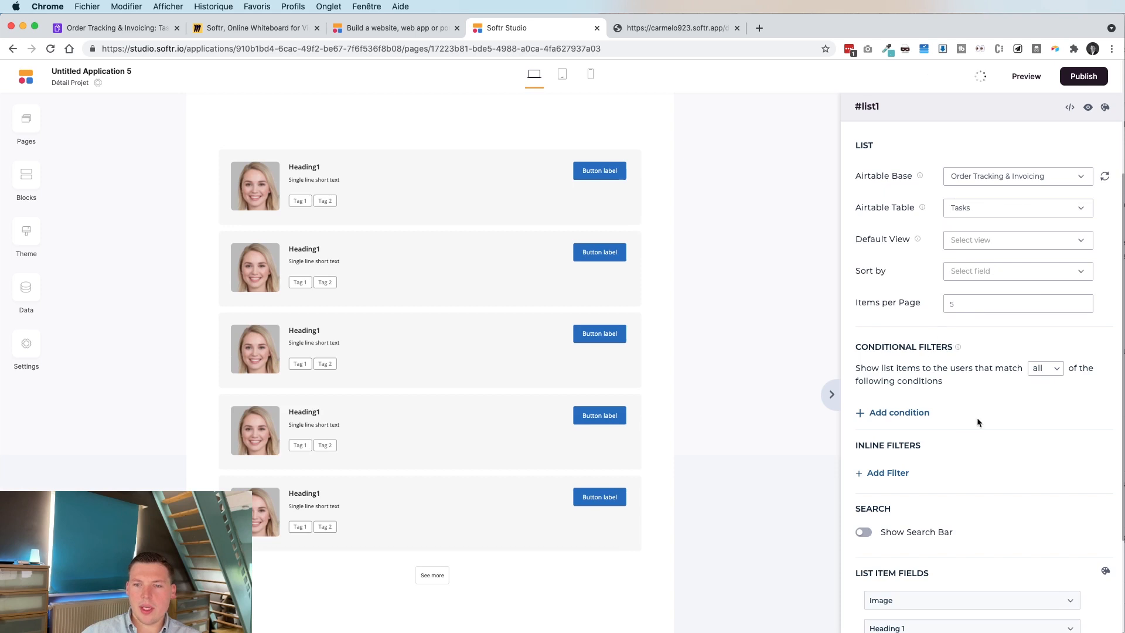
Add the condition RECORD_ID (from Design Projects) is the page's Design Projects RECORD_ID.
{"action": "left_click", "coordinate": [878, 414]}
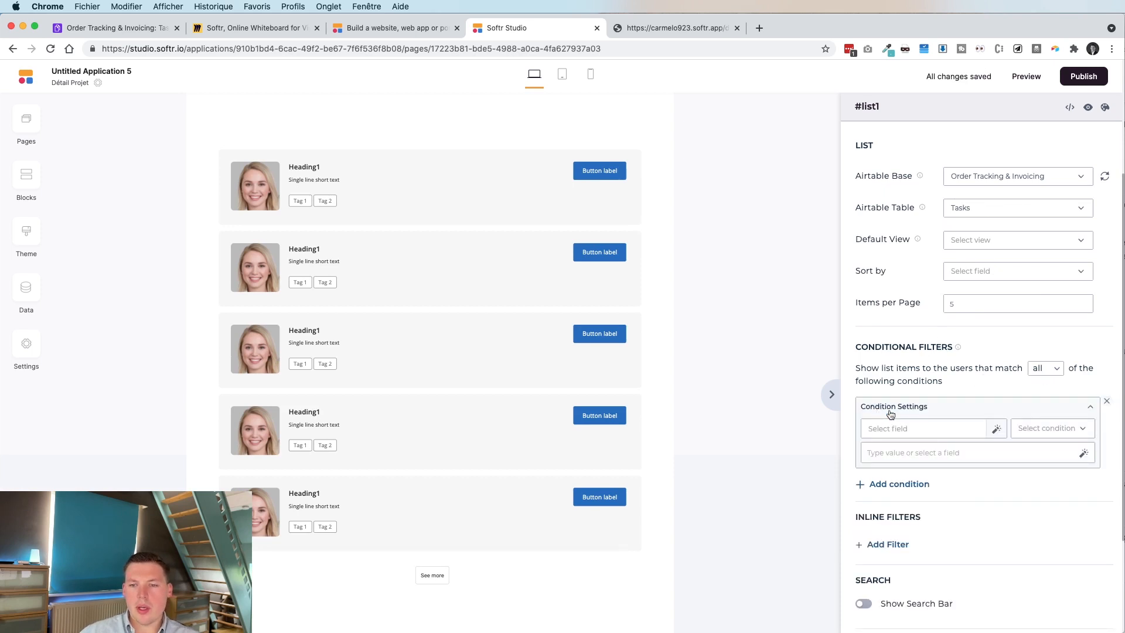
{"action": "left_click", "coordinate": [949, 428]}
{"action": "scroll", "coordinate": [944, 474], "scroll_direction": "down", "scroll_amount": 8}
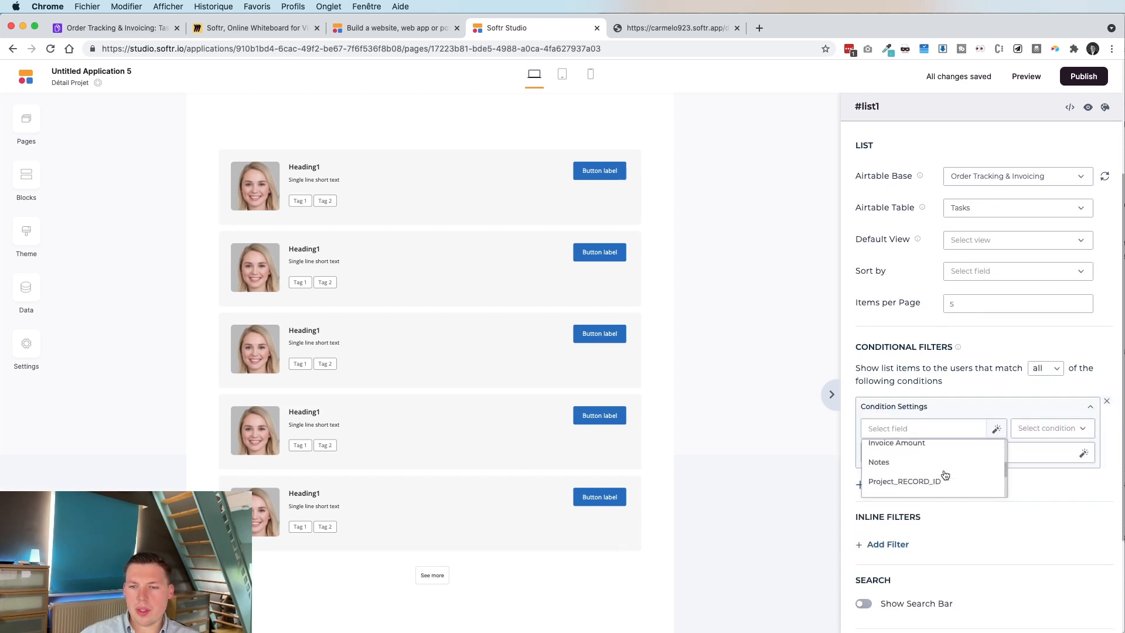
{"action": "scroll", "coordinate": [944, 474], "scroll_direction": "up", "scroll_amount": 2}
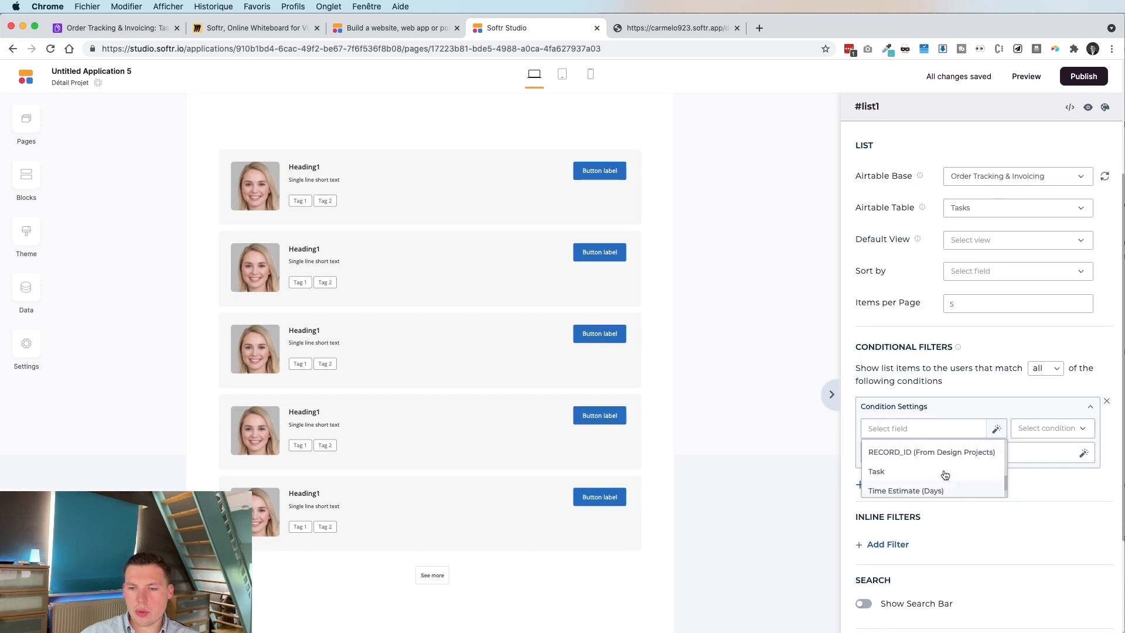
{"action": "left_click", "coordinate": [935, 467]}
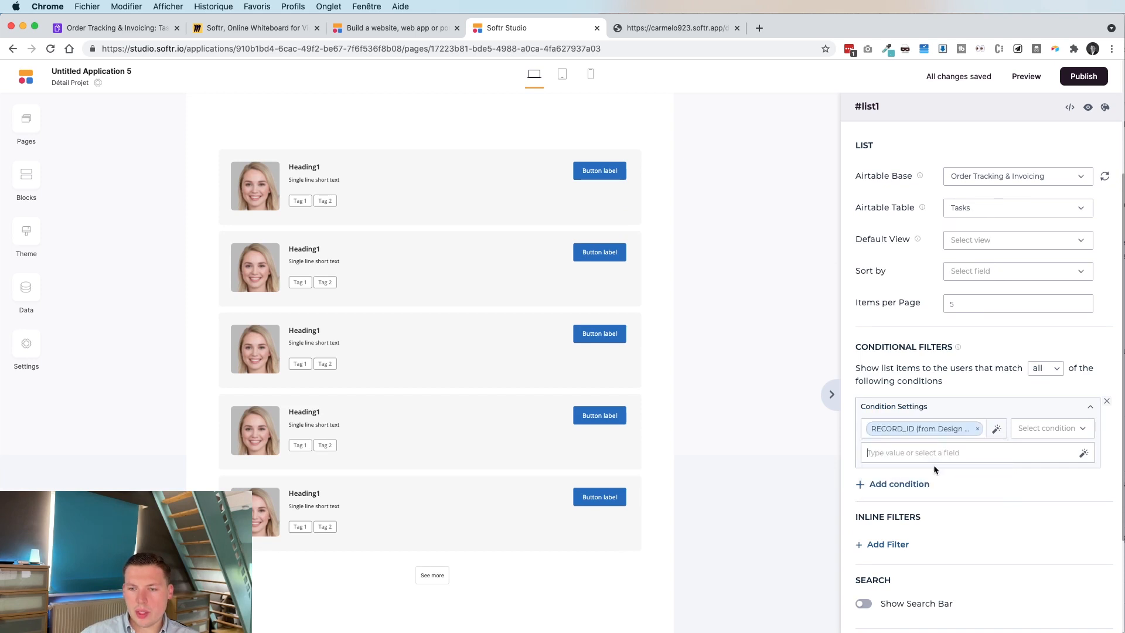
{"action": "left_click", "coordinate": [1066, 428]}
{"action": "left_click", "coordinate": [1042, 465]}
{"action": "left_click", "coordinate": [1079, 453]}
{"action": "left_click", "coordinate": [1007, 493]}
{"action": "scroll", "coordinate": [975, 515], "scroll_direction": "down", "scroll_amount": 3}
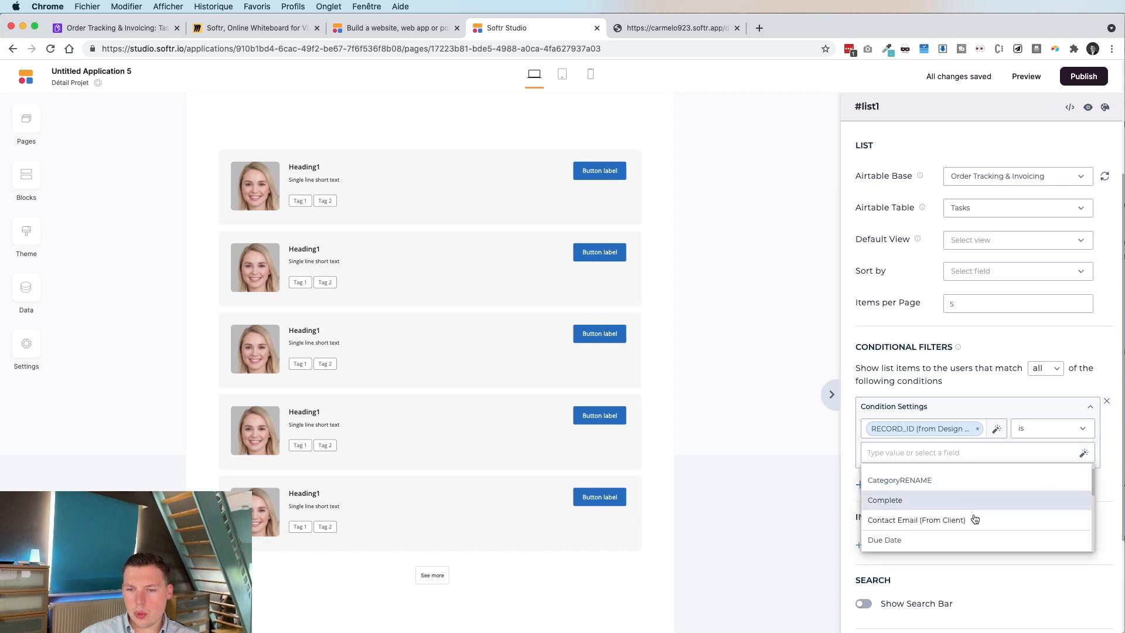
{"action": "scroll", "coordinate": [975, 519], "scroll_direction": "down", "scroll_amount": 4}
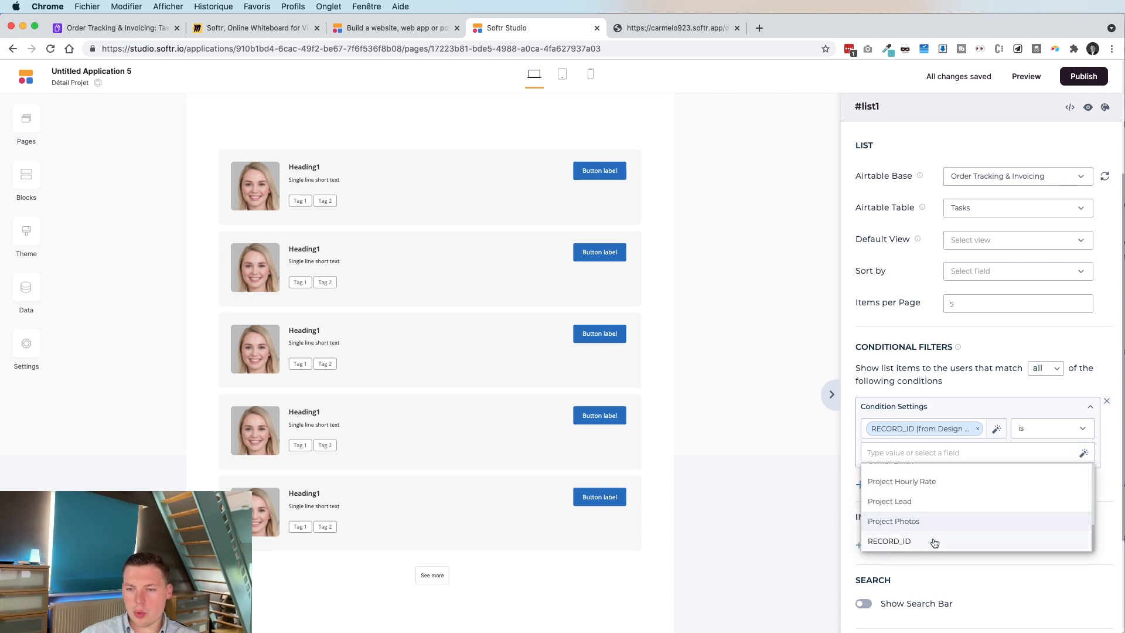
{"action": "left_click", "coordinate": [934, 542]}
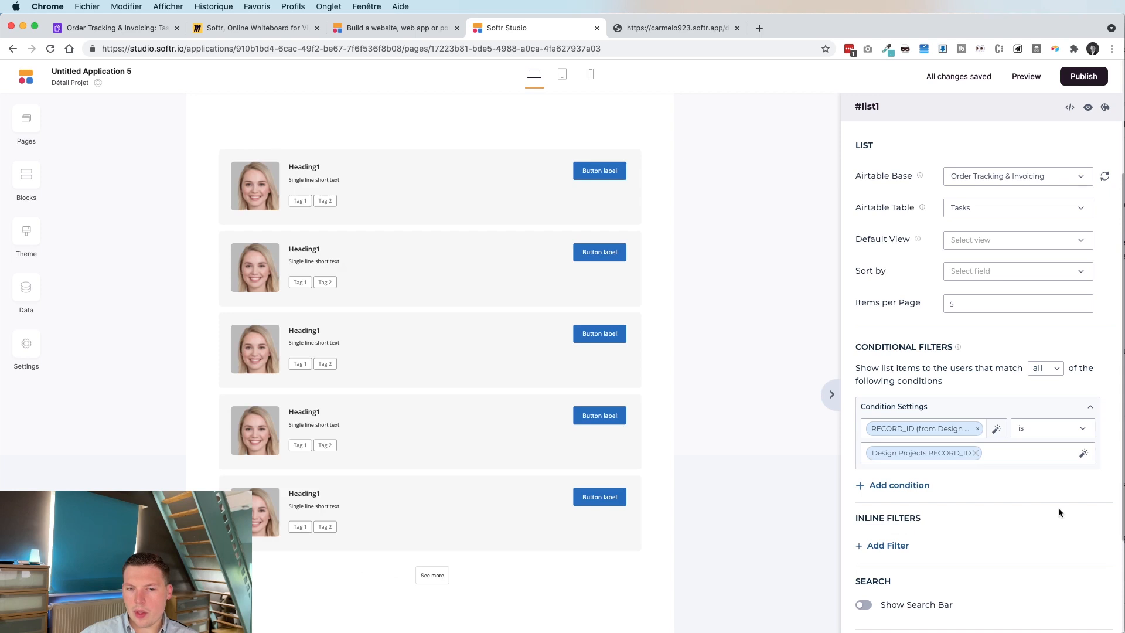
{"action": "scroll", "coordinate": [1058, 508], "scroll_direction": "down", "scroll_amount": 1}
{"action": "scroll", "coordinate": [1058, 508], "scroll_direction": "down", "scroll_amount": 3}
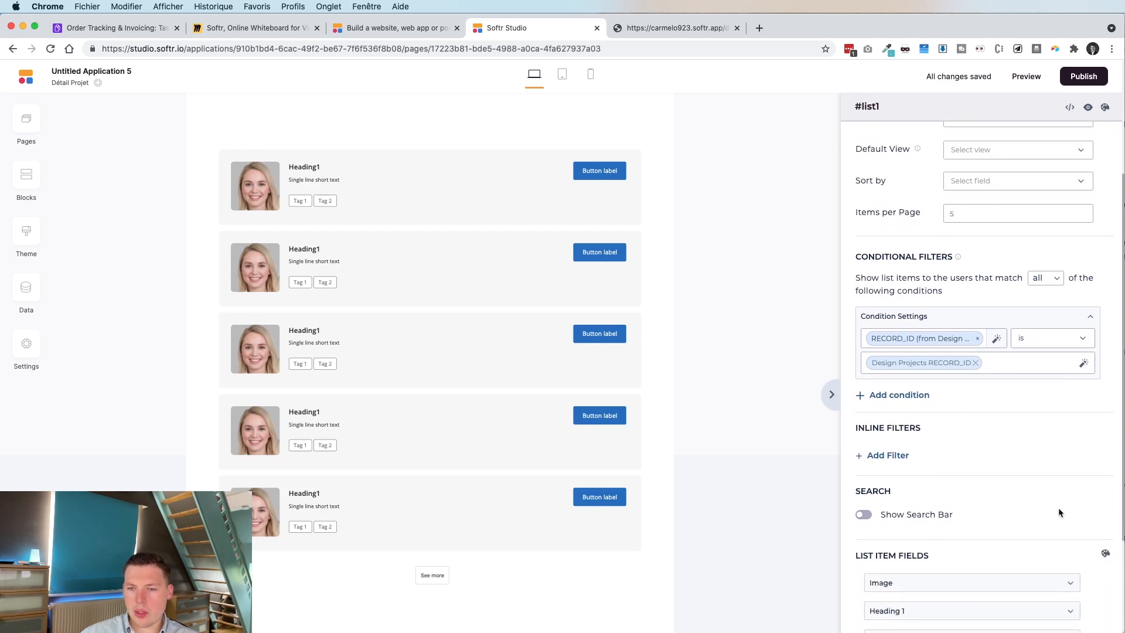
{"action": "scroll", "coordinate": [1058, 507], "scroll_direction": "down", "scroll_amount": 1}
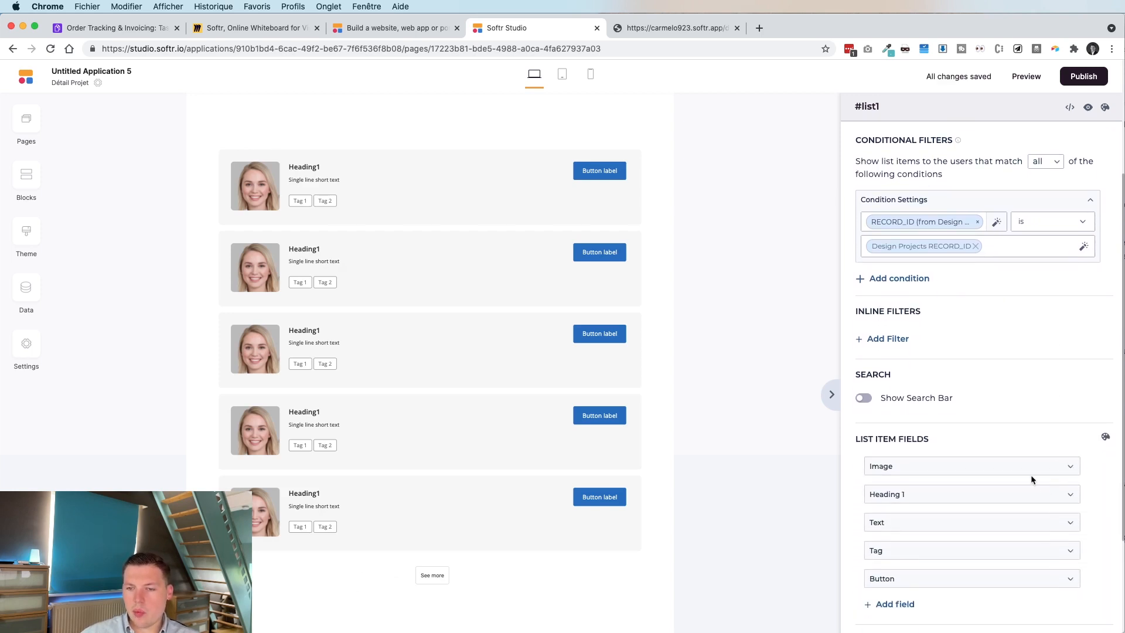
Hide the image on every task card.
{"action": "left_click", "coordinate": [1062, 469]}
{"action": "scroll", "coordinate": [1008, 430], "scroll_direction": "down", "scroll_amount": 2}
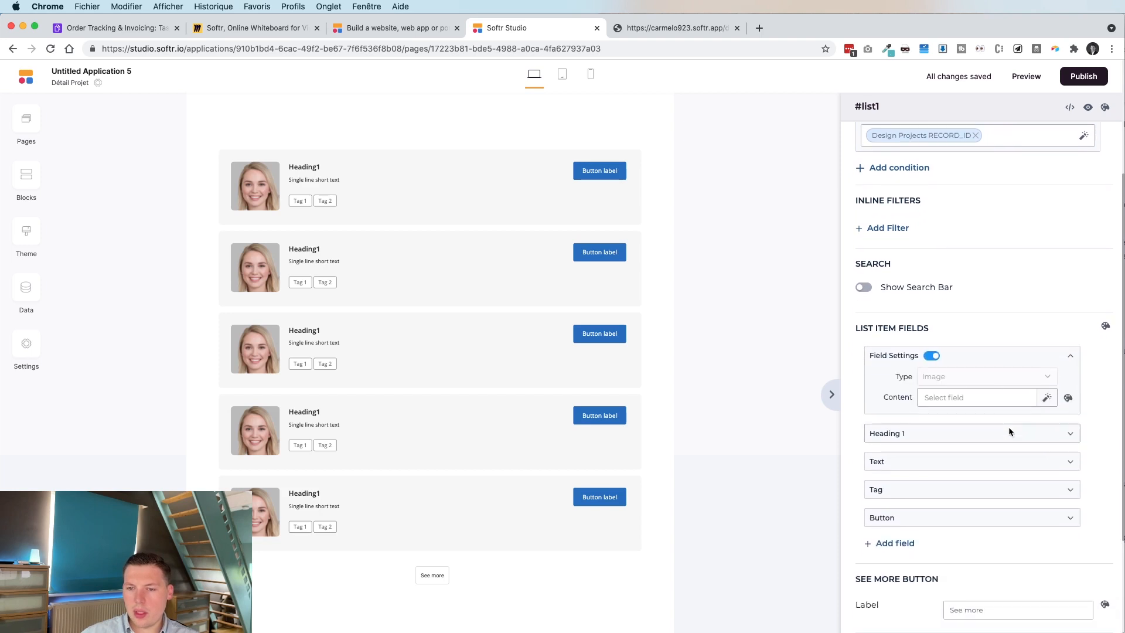
{"action": "left_click", "coordinate": [984, 399]}
{"action": "scroll", "coordinate": [984, 413], "scroll_direction": "down", "scroll_amount": 8}
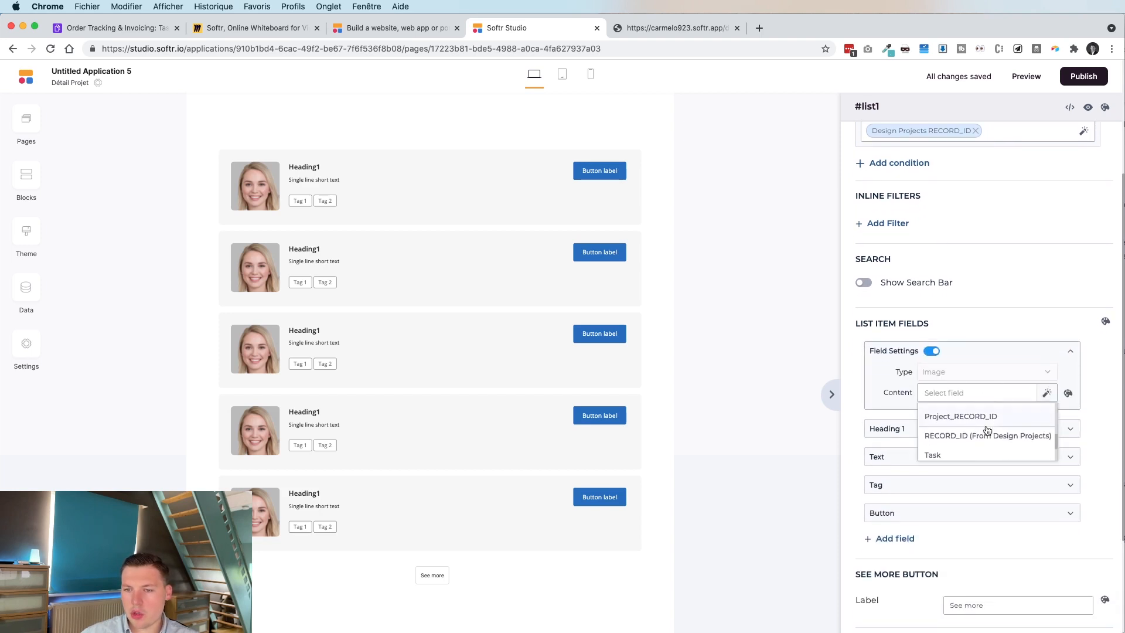
{"action": "left_click", "coordinate": [931, 303]}
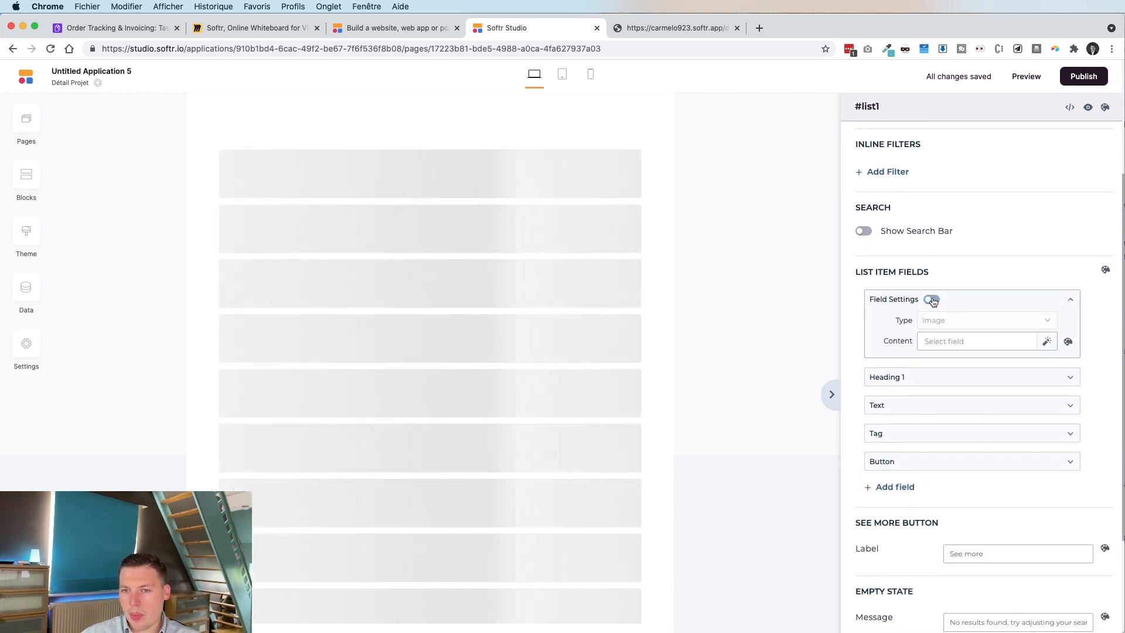
Show the Task field as each card's heading, with Notes as the card text.
{"action": "left_click", "coordinate": [1061, 382]}
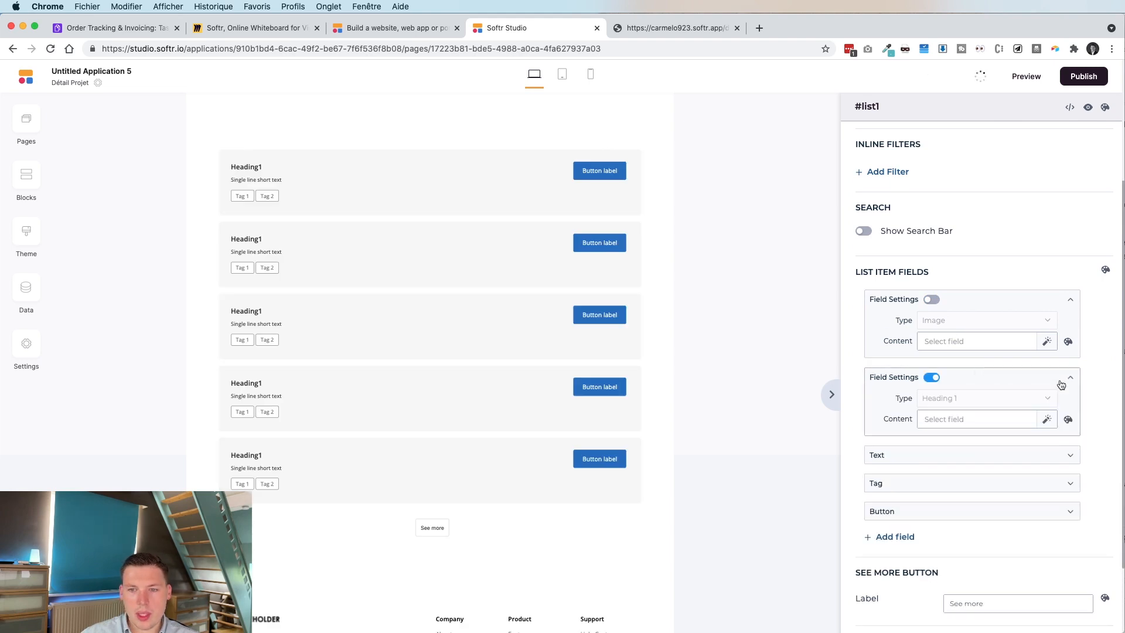
{"action": "left_click", "coordinate": [1000, 428]}
{"action": "scroll", "coordinate": [978, 457], "scroll_direction": "down", "scroll_amount": 3}
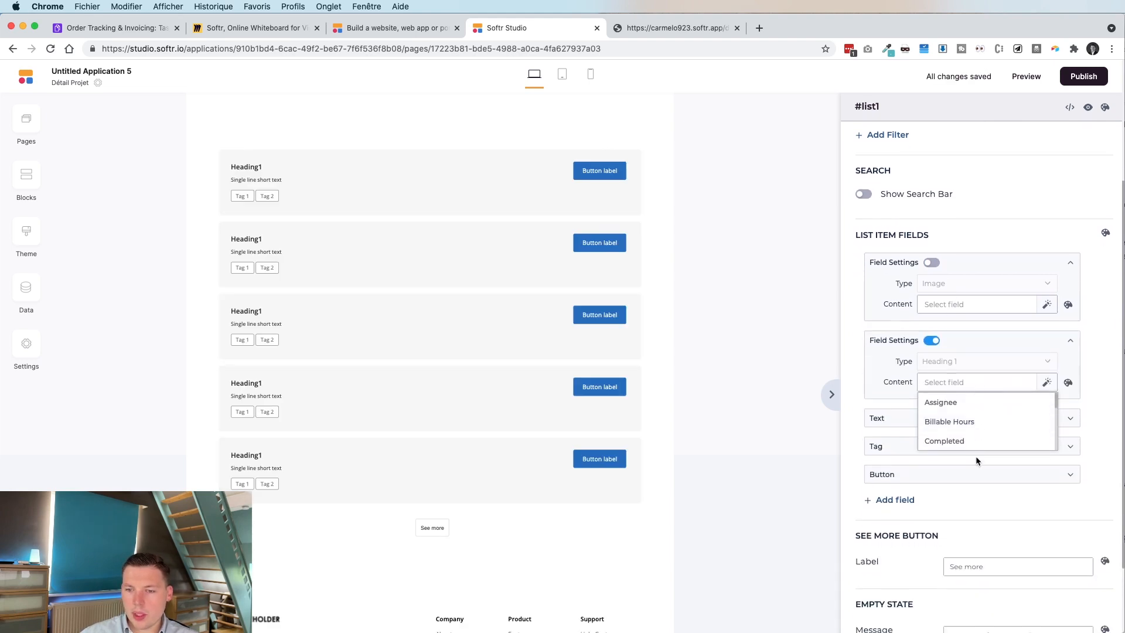
{"action": "scroll", "coordinate": [983, 385], "scroll_direction": "down", "scroll_amount": 5}
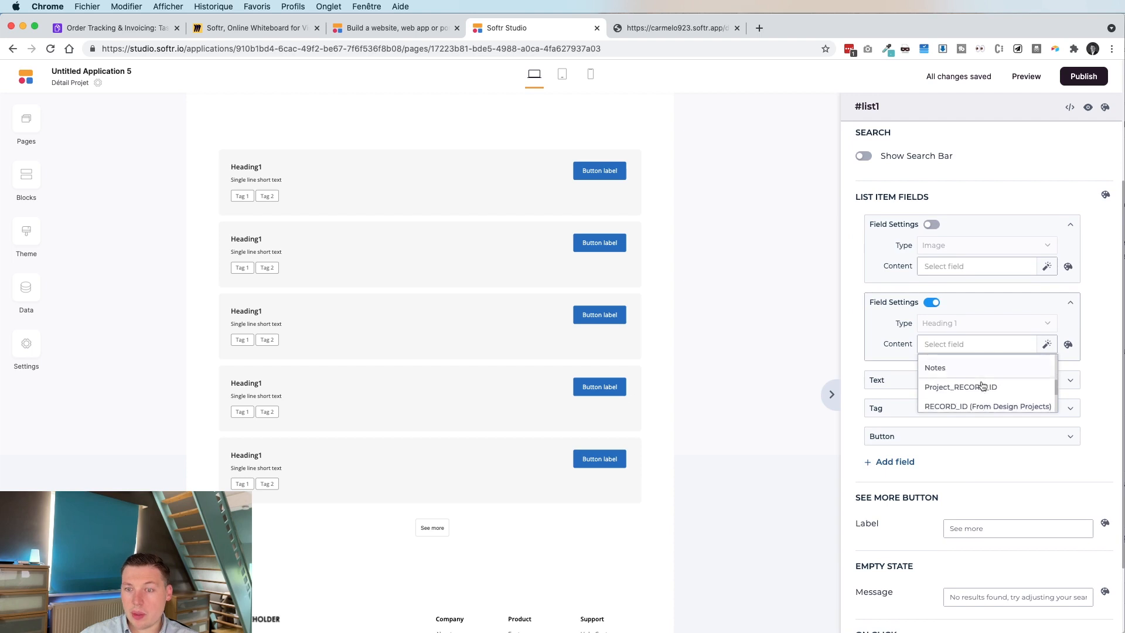
{"action": "scroll", "coordinate": [982, 385], "scroll_direction": "up", "scroll_amount": 4}
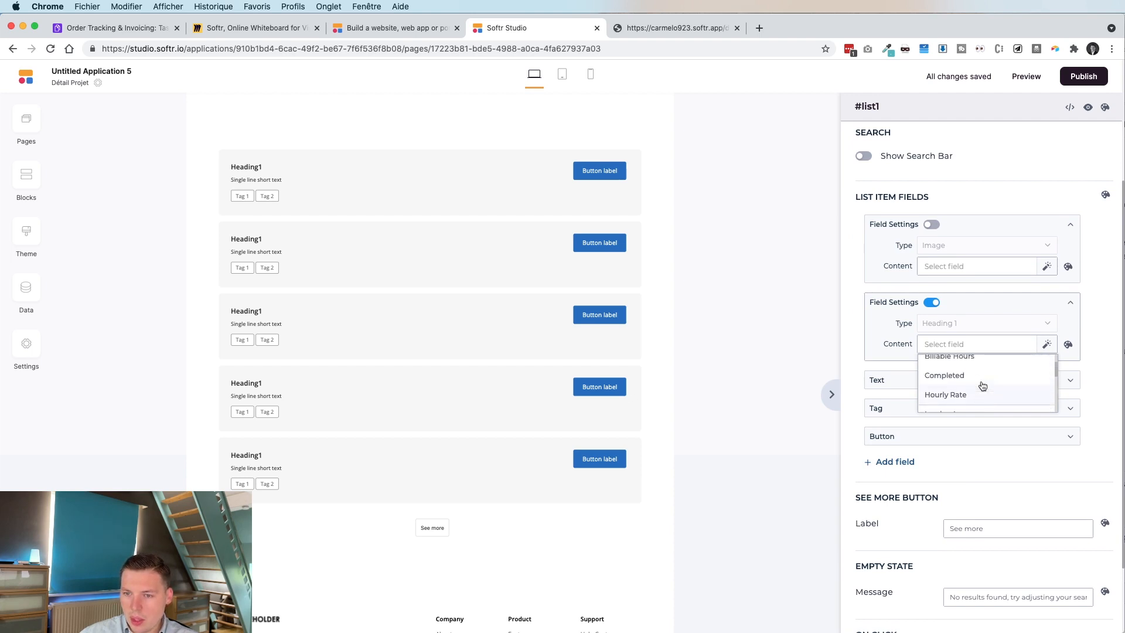
{"action": "scroll", "coordinate": [982, 385], "scroll_direction": "down", "scroll_amount": 2}
{"action": "scroll", "coordinate": [982, 385], "scroll_direction": "down", "scroll_amount": 4}
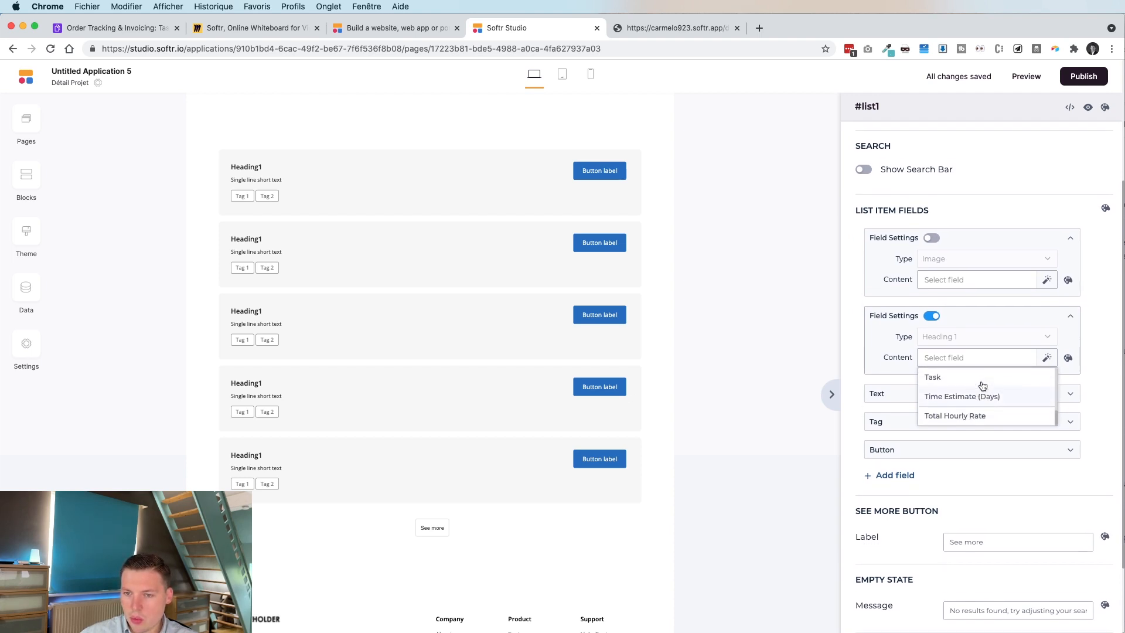
{"action": "left_click", "coordinate": [961, 382]}
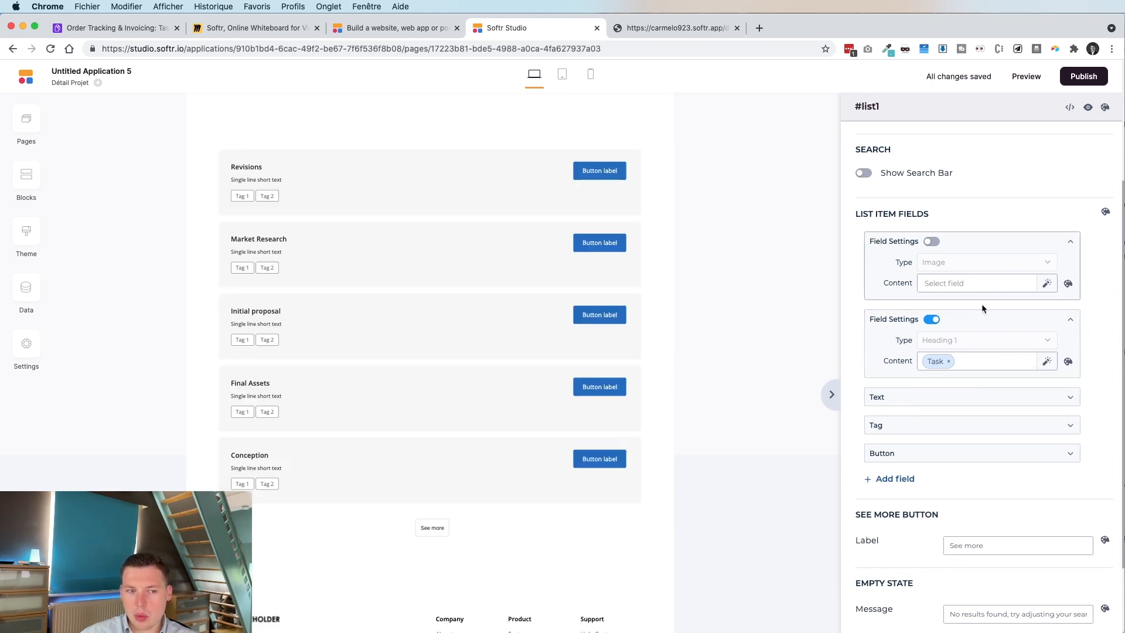
{"action": "scroll", "coordinate": [1010, 326], "scroll_direction": "down", "scroll_amount": 2}
{"action": "left_click", "coordinate": [981, 348]}
Set the card tag to Billable Hours, replacing the mistakenly chosen Completed field.
{"action": "left_click", "coordinate": [918, 431]}
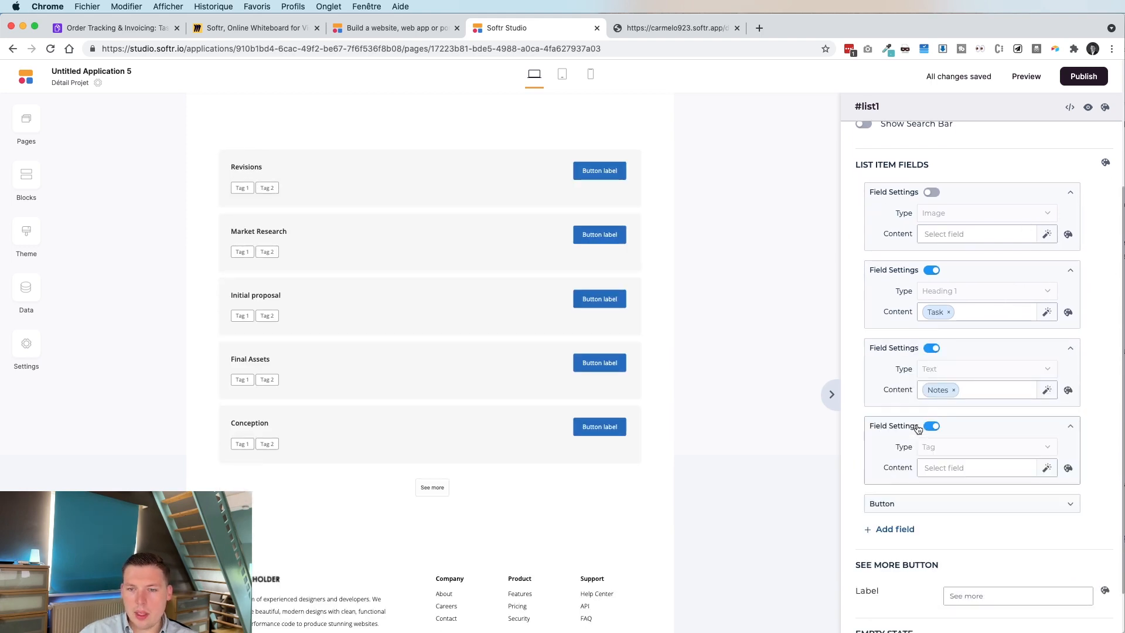
{"action": "left_click", "coordinate": [968, 466]}
{"action": "scroll", "coordinate": [988, 495], "scroll_direction": "down", "scroll_amount": 1}
{"action": "left_click", "coordinate": [987, 494]}
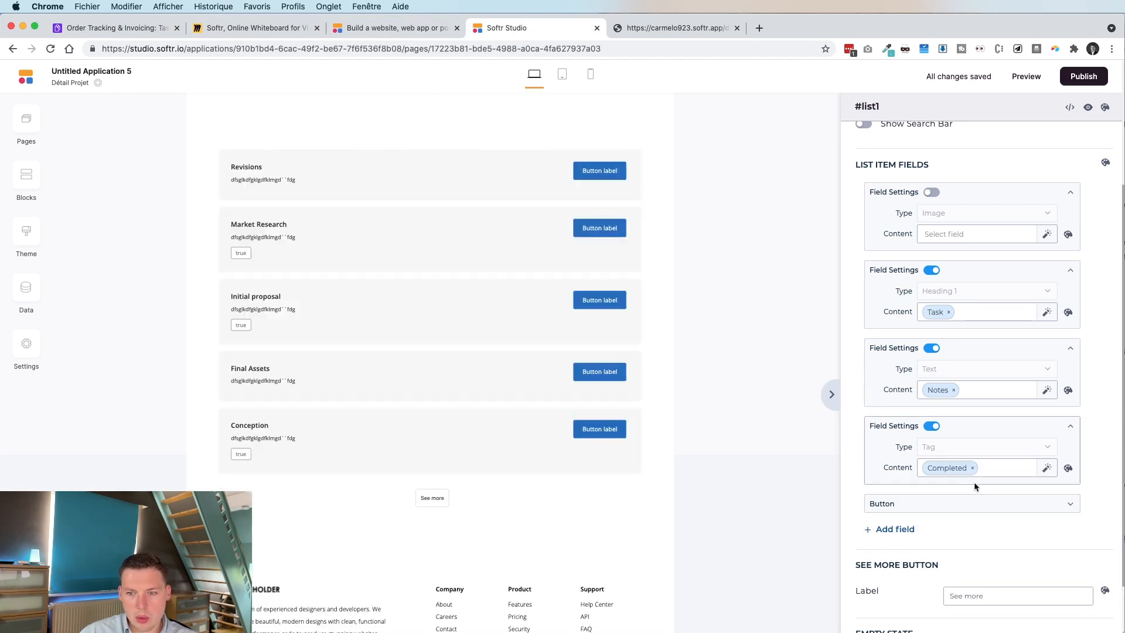
{"action": "left_click", "coordinate": [975, 472]}
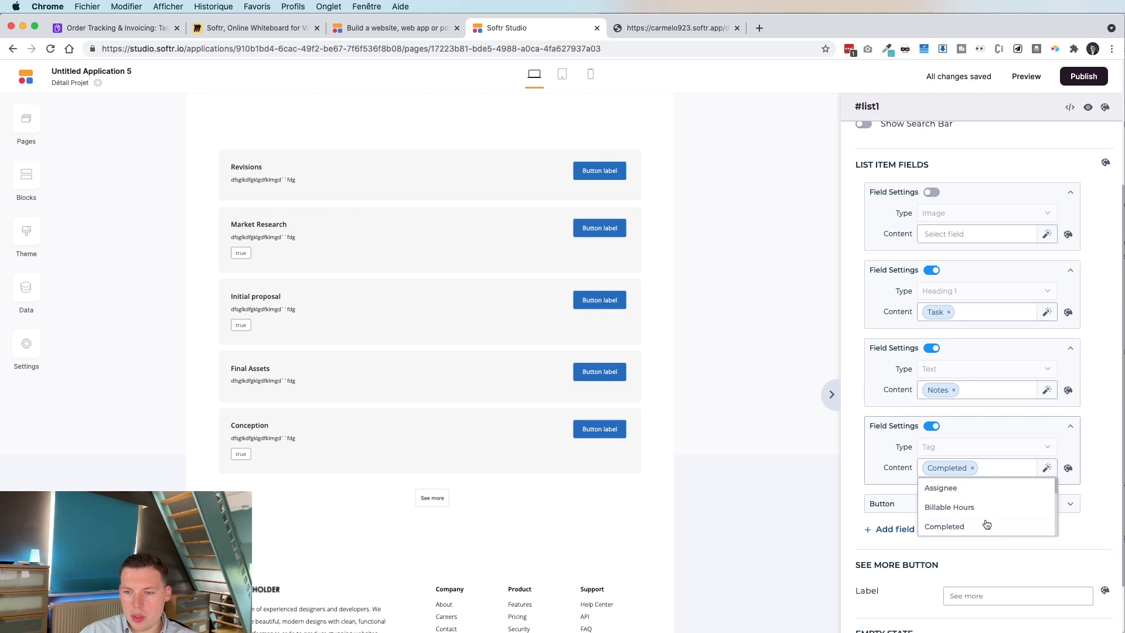
{"action": "left_click", "coordinate": [971, 468]}
{"action": "left_click", "coordinate": [1004, 467]}
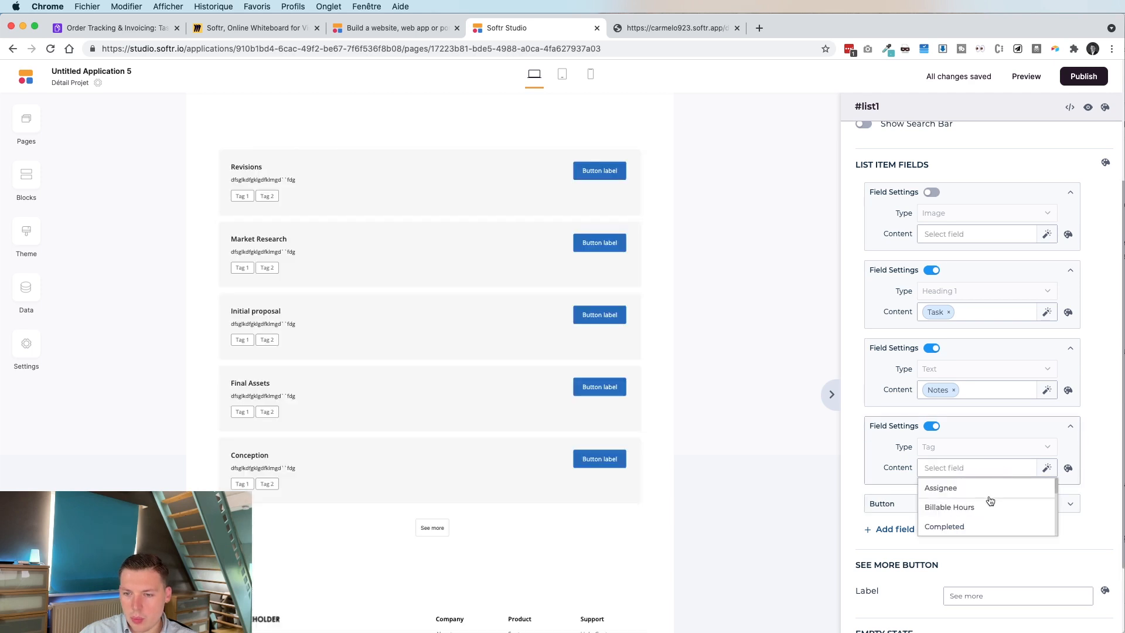
{"action": "left_click", "coordinate": [988, 505]}
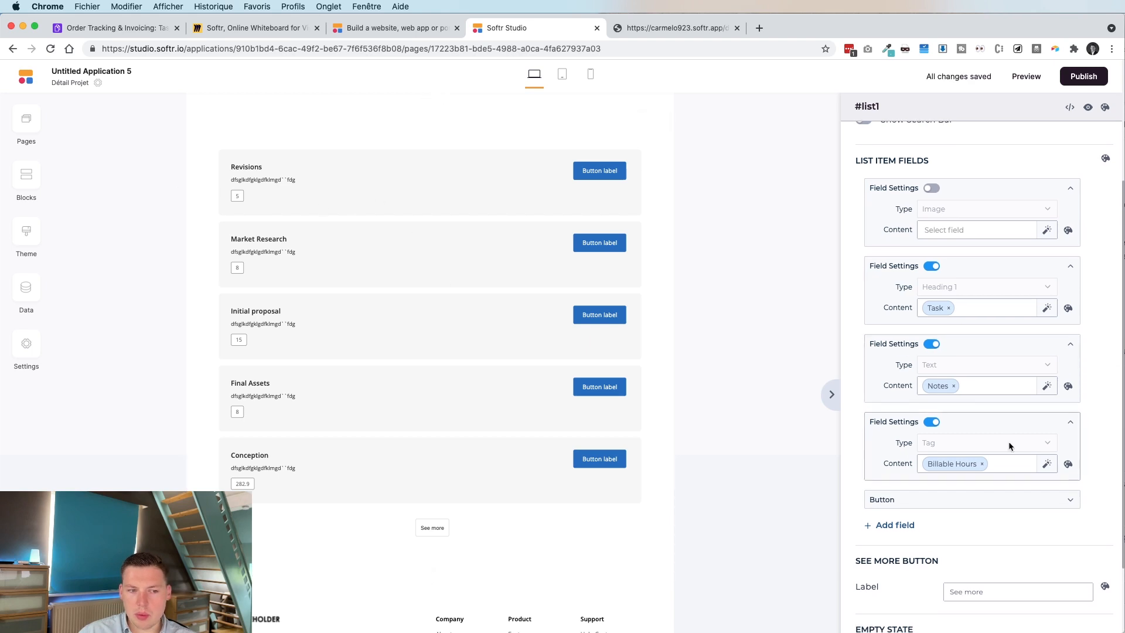
{"action": "scroll", "coordinate": [1007, 441], "scroll_direction": "down", "scroll_amount": 2}
{"action": "left_click", "coordinate": [968, 461]}
{"action": "scroll", "coordinate": [969, 461], "scroll_direction": "down", "scroll_amount": 1}
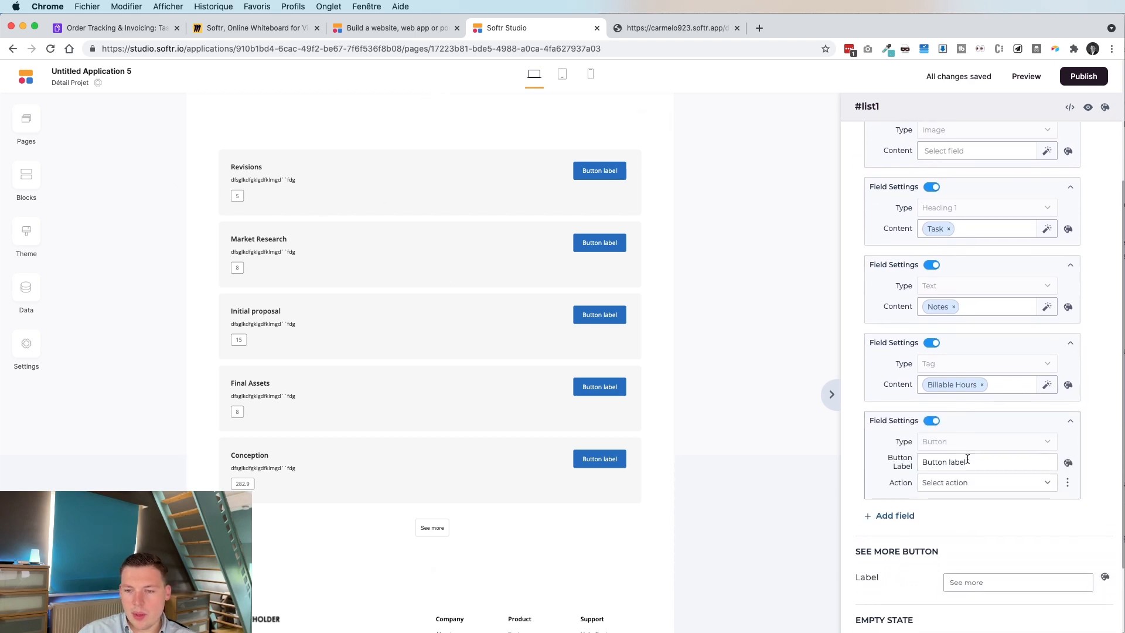
Replace the task card button label with 'Créer une demande'.
{"action": "left_click", "coordinate": [989, 484]}
{"action": "left_click", "coordinate": [984, 501]}
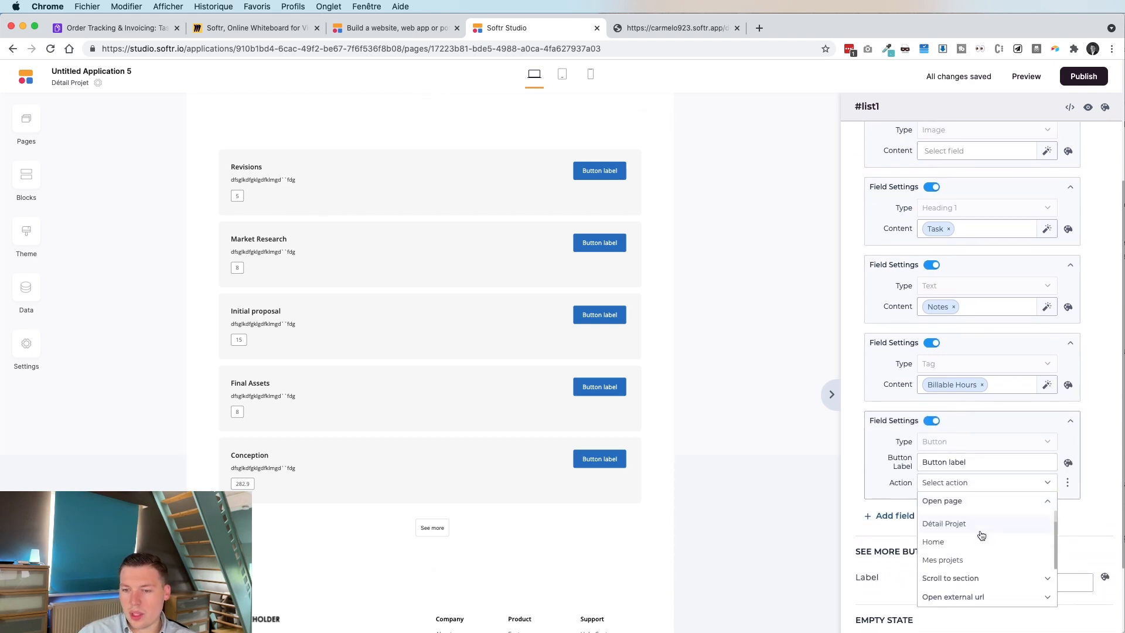
{"action": "left_click", "coordinate": [949, 458]}
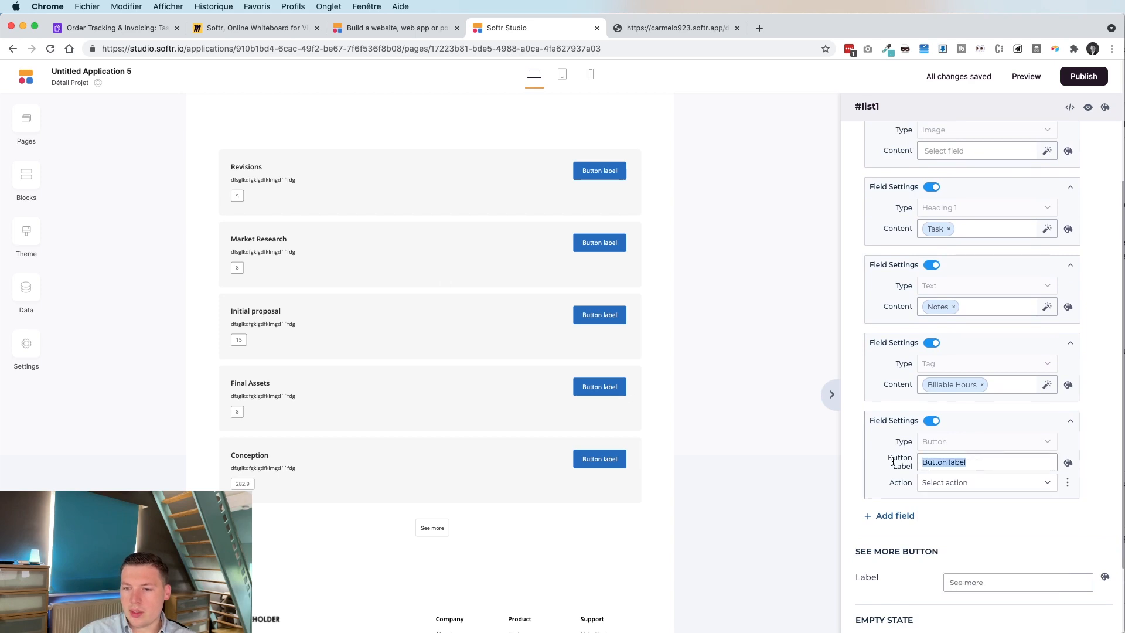
{"action": "type", "text": "Créer une "}
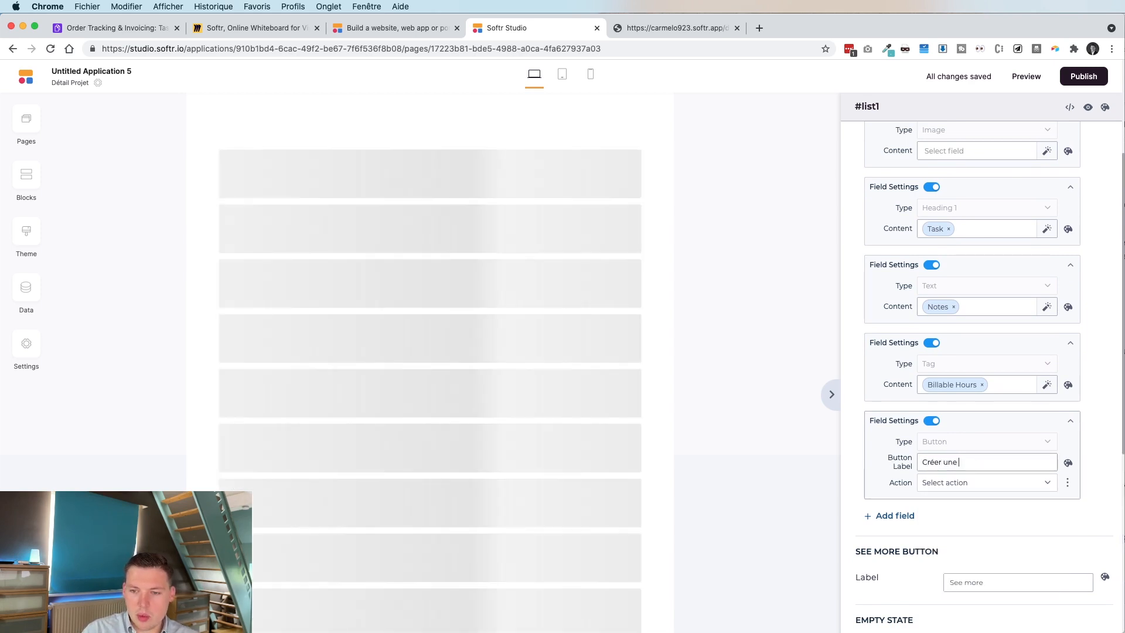
{"action": "type", "text": "demande"}
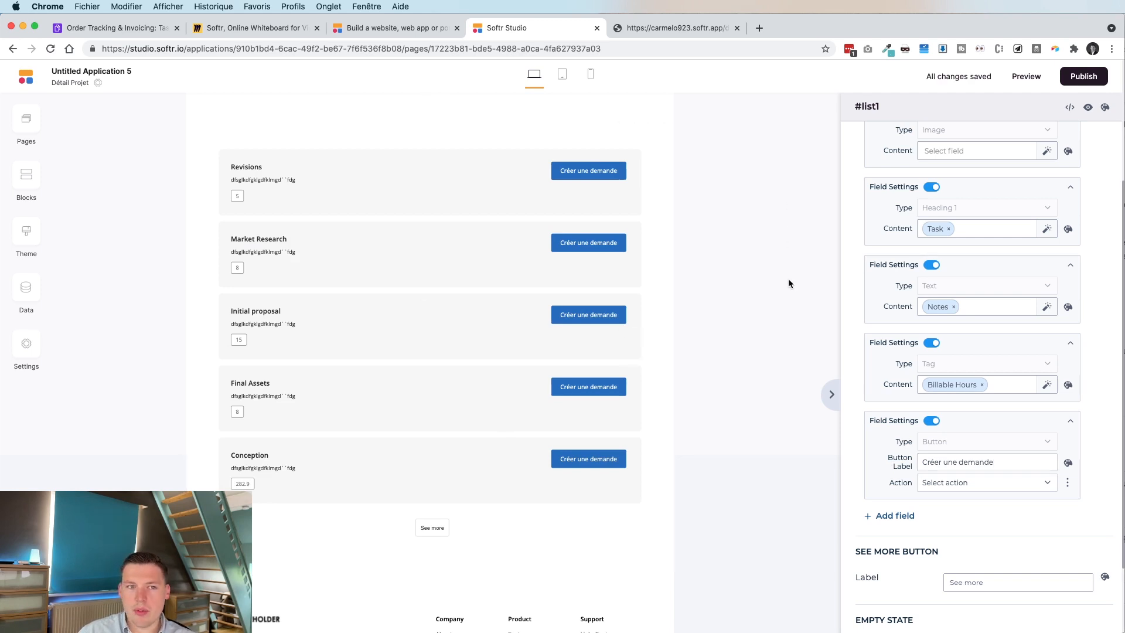
{"action": "scroll", "coordinate": [703, 276], "scroll_direction": "up", "scroll_amount": 2}
{"action": "scroll", "coordinate": [483, 307], "scroll_direction": "down", "scroll_amount": 2}
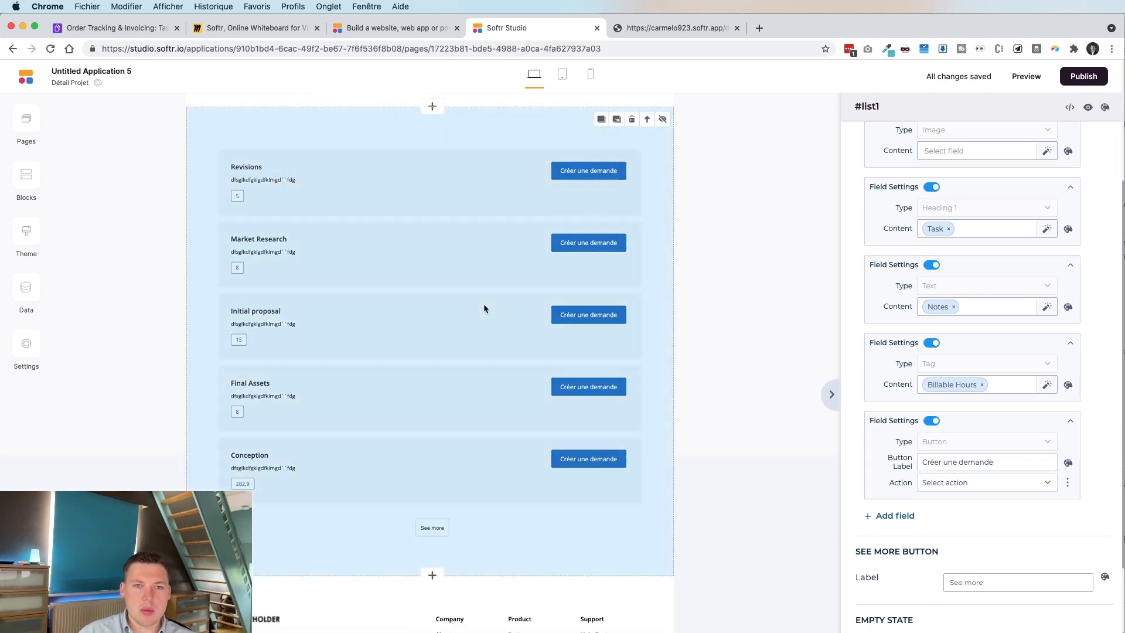
{"action": "scroll", "coordinate": [927, 269], "scroll_direction": "up", "scroll_amount": 5}
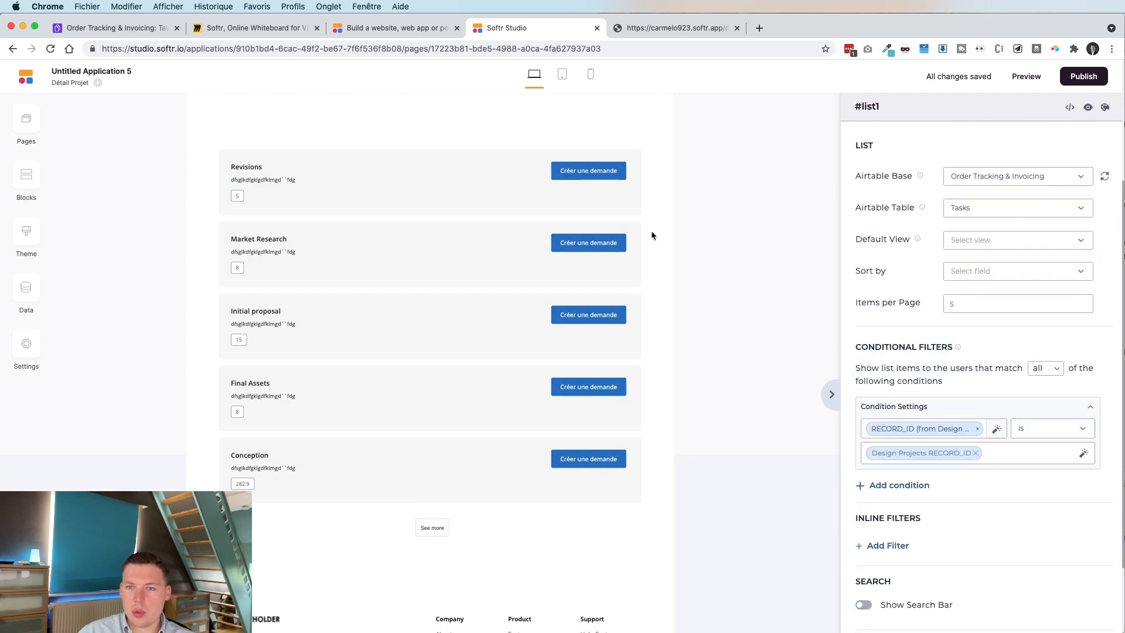
{"action": "scroll", "coordinate": [491, 310], "scroll_direction": "up", "scroll_amount": 3}
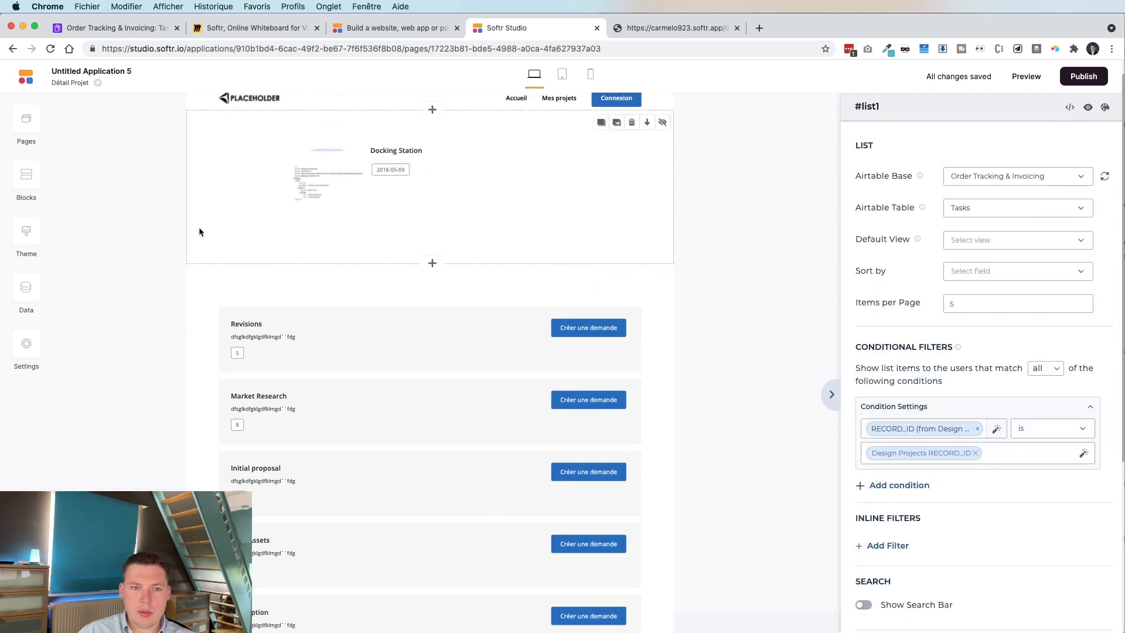
Add the Simple text block from the Custom Code templates to the project page.
{"action": "left_click", "coordinate": [27, 182]}
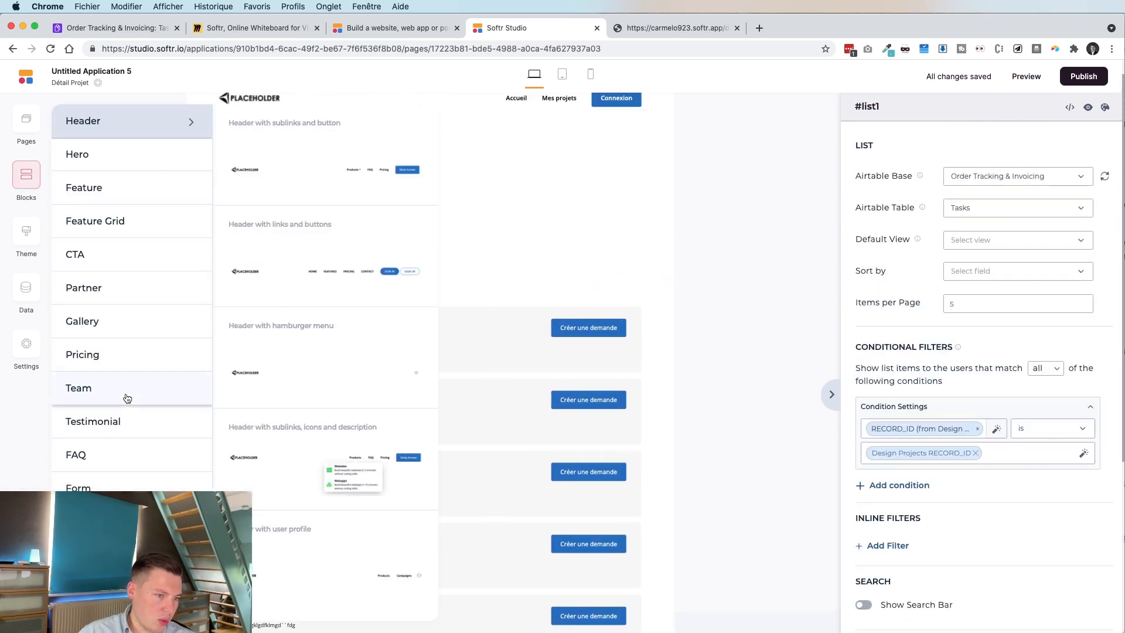
{"action": "scroll", "coordinate": [127, 398], "scroll_direction": "down", "scroll_amount": 5}
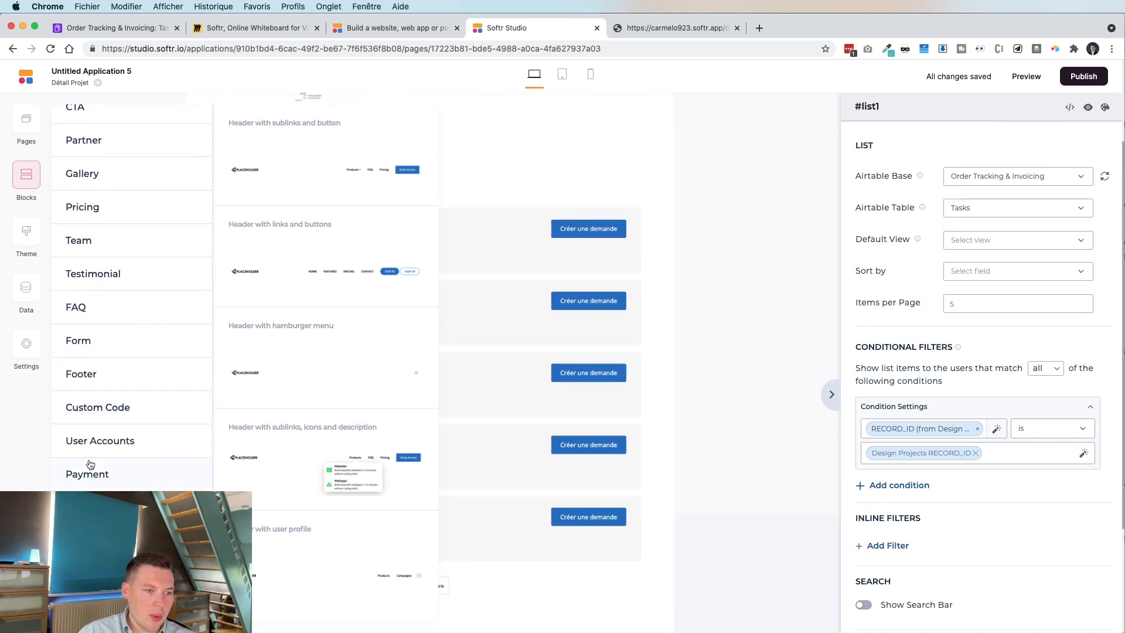
{"action": "scroll", "coordinate": [62, 369], "scroll_direction": "up", "scroll_amount": 5}
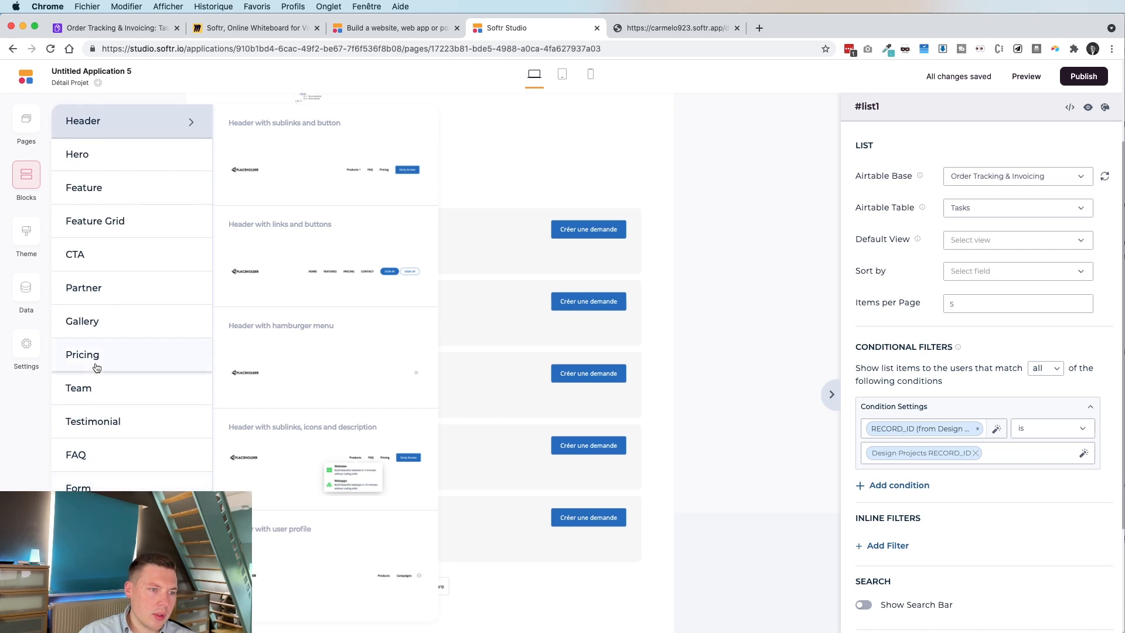
{"action": "left_click", "coordinate": [105, 196]}
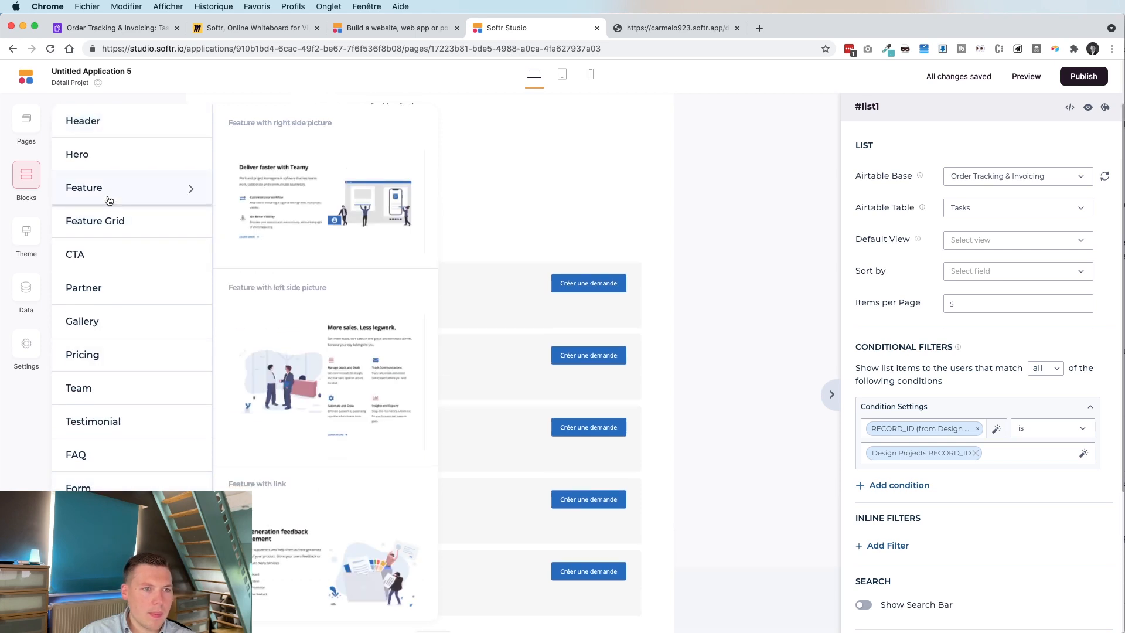
{"action": "left_click", "coordinate": [110, 168]}
{"action": "scroll", "coordinate": [230, 364], "scroll_direction": "down", "scroll_amount": 10}
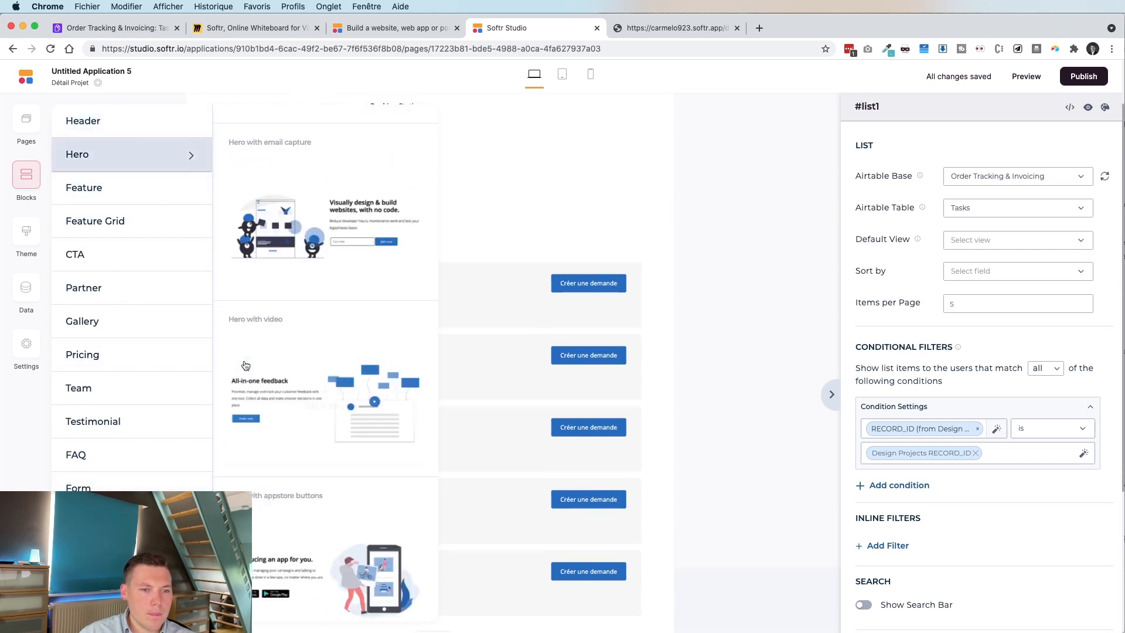
{"action": "scroll", "coordinate": [120, 467], "scroll_direction": "down", "scroll_amount": 3}
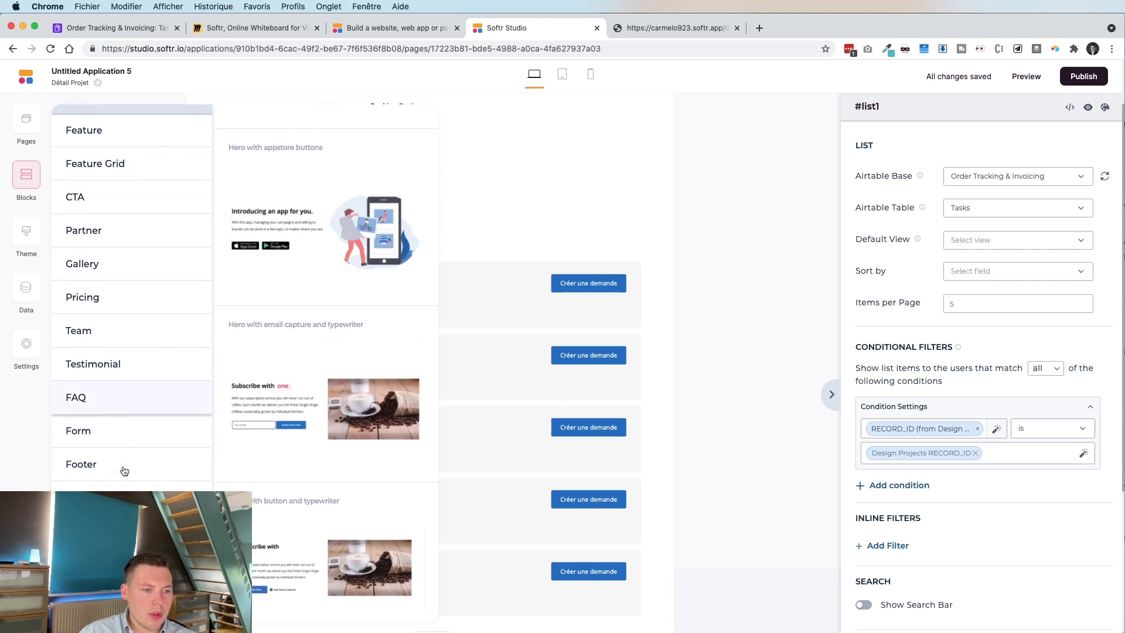
{"action": "scroll", "coordinate": [123, 419], "scroll_direction": "down", "scroll_amount": 2}
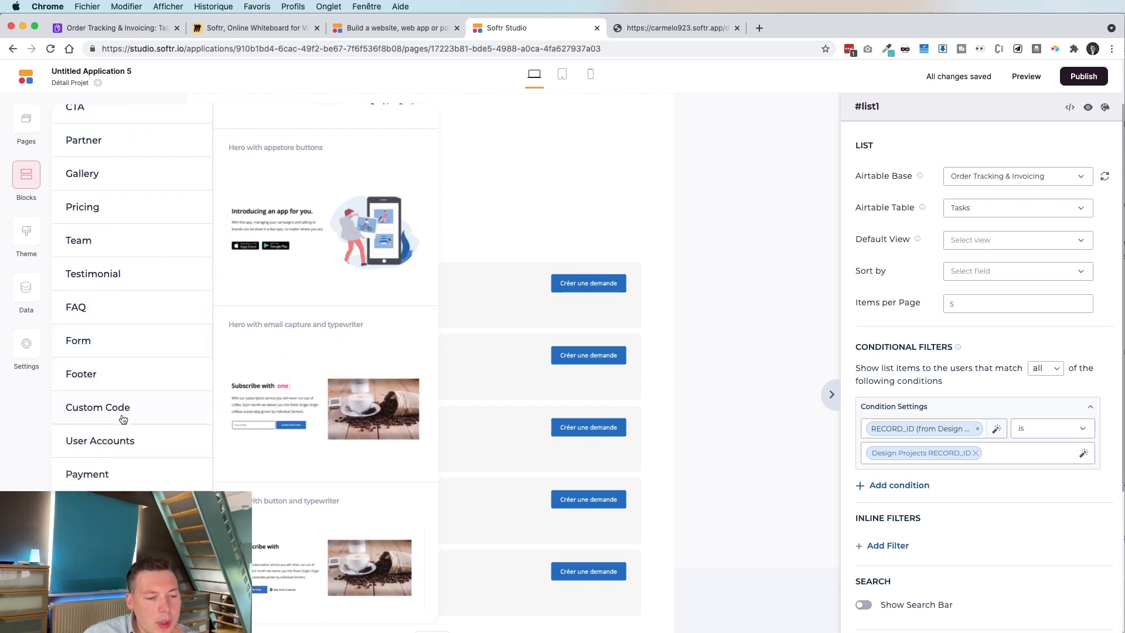
{"action": "left_click", "coordinate": [117, 508]}
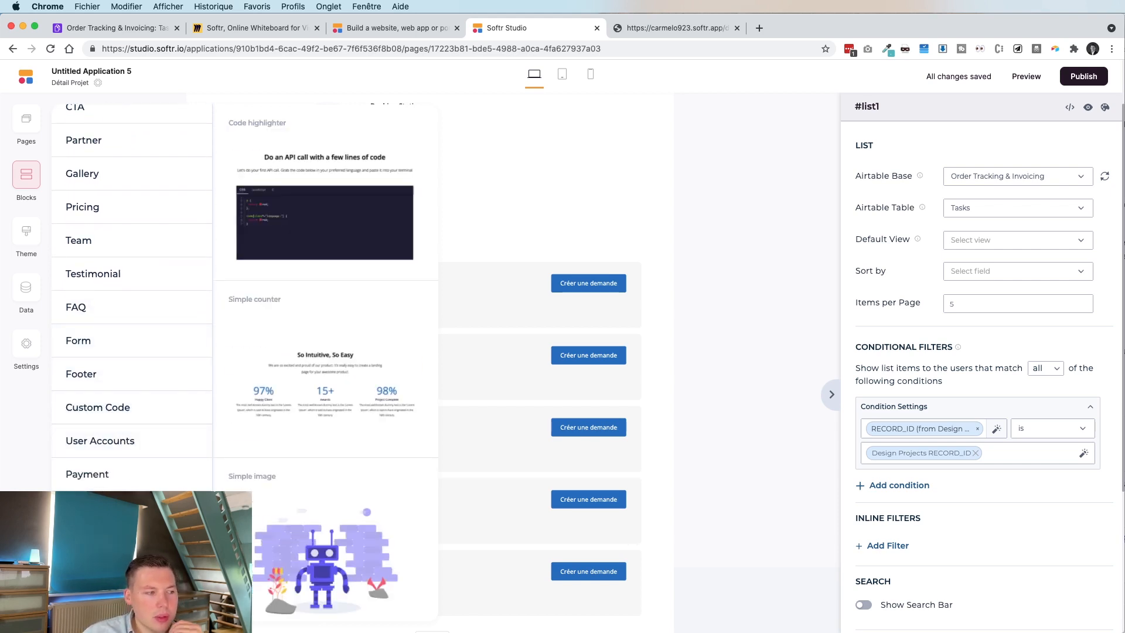
{"action": "scroll", "coordinate": [321, 369], "scroll_direction": "down", "scroll_amount": 12}
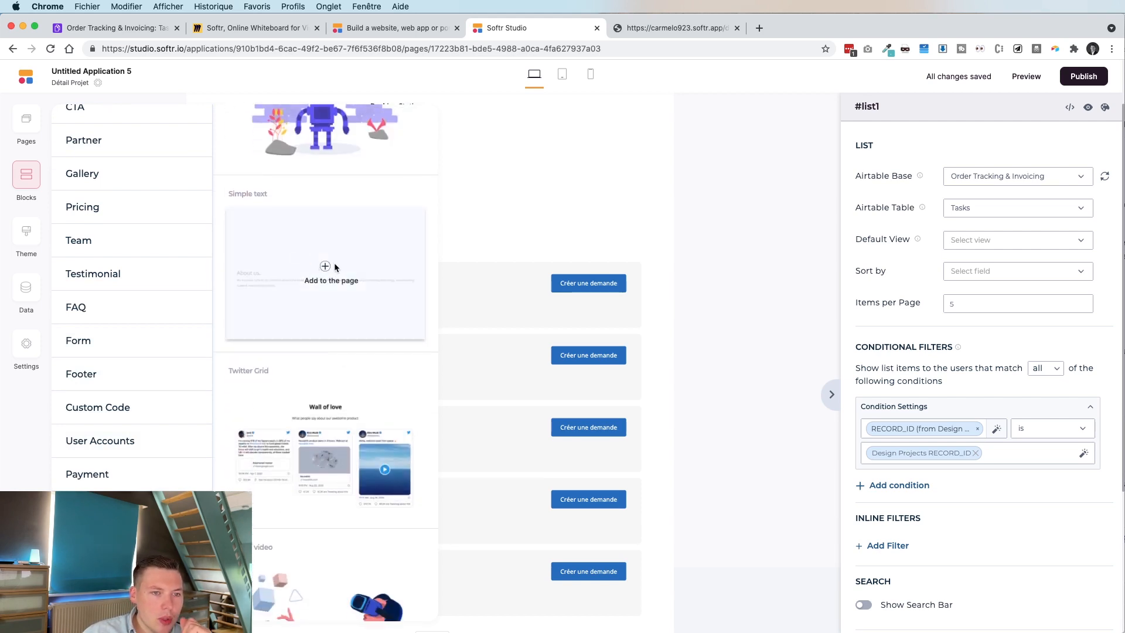
{"action": "left_click", "coordinate": [328, 272]}
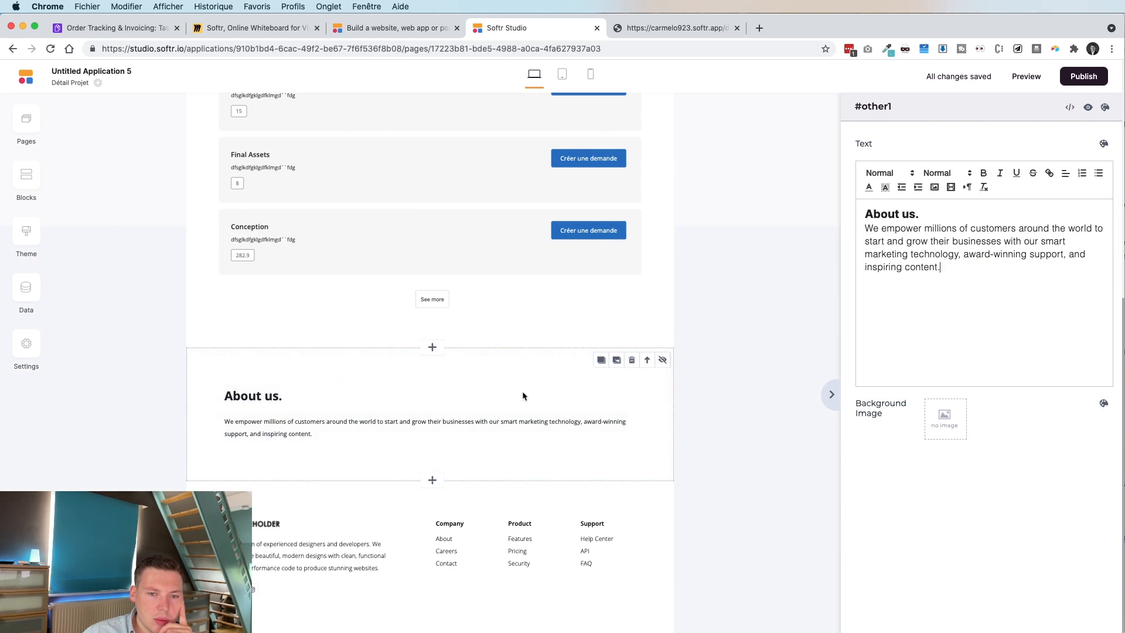
Move the About us text block above the task list and retitle it 'Tâches de ce projet'.
{"action": "left_click", "coordinate": [646, 362]}
{"action": "scroll", "coordinate": [382, 296], "scroll_direction": "up", "scroll_amount": 5}
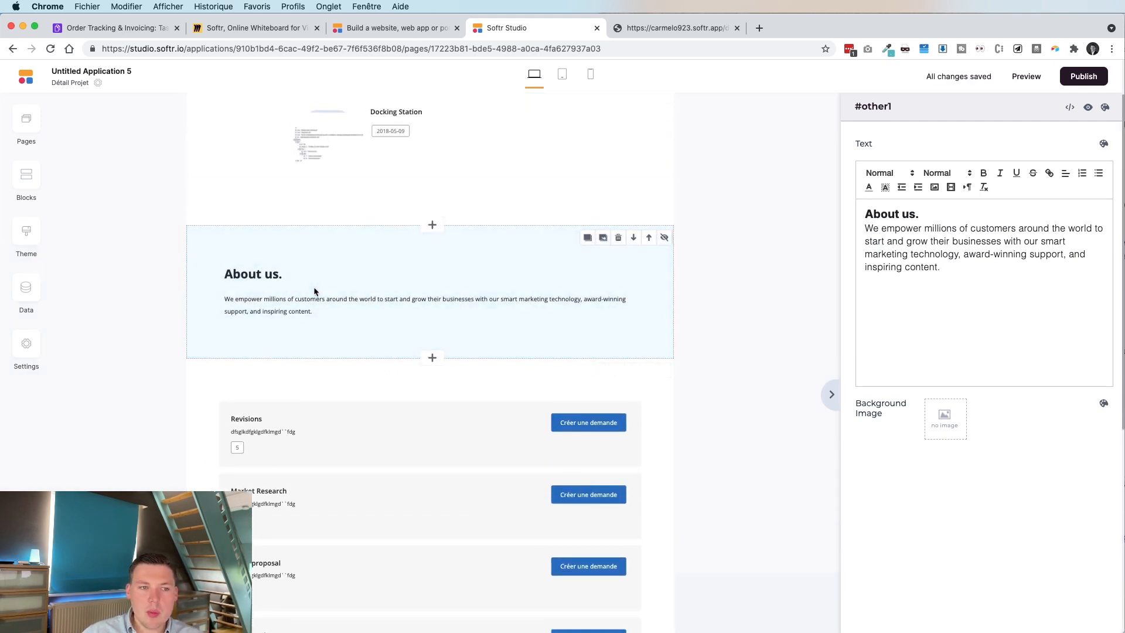
{"action": "left_click_drag", "start_coordinate": [973, 274], "coordinate": [832, 220]}
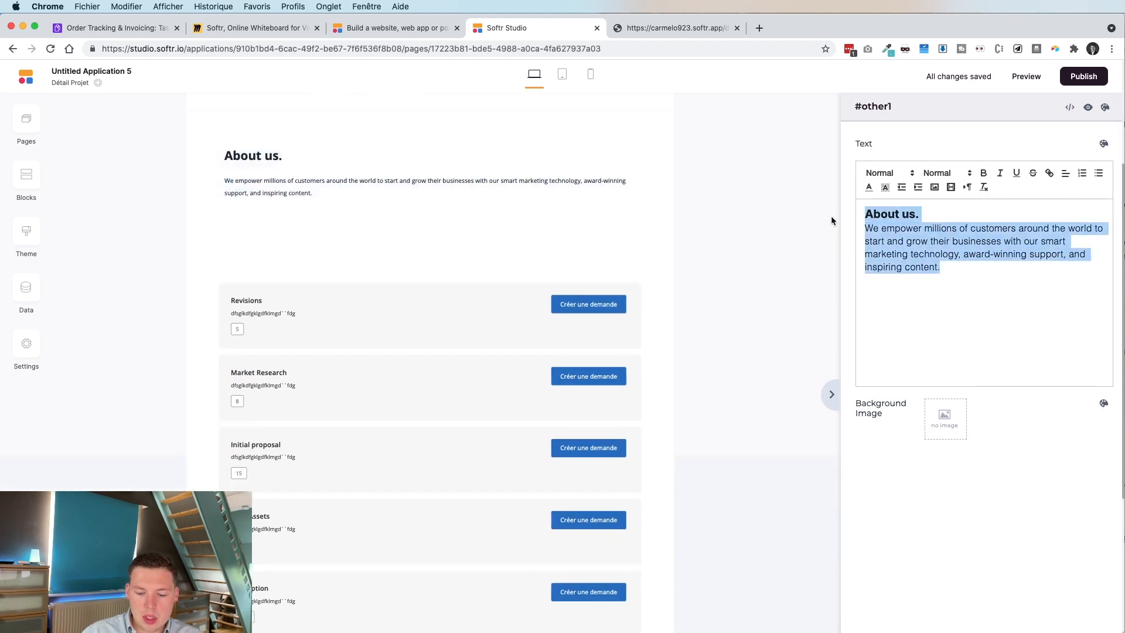
{"action": "type", "text": "Tâches de ce projet"}
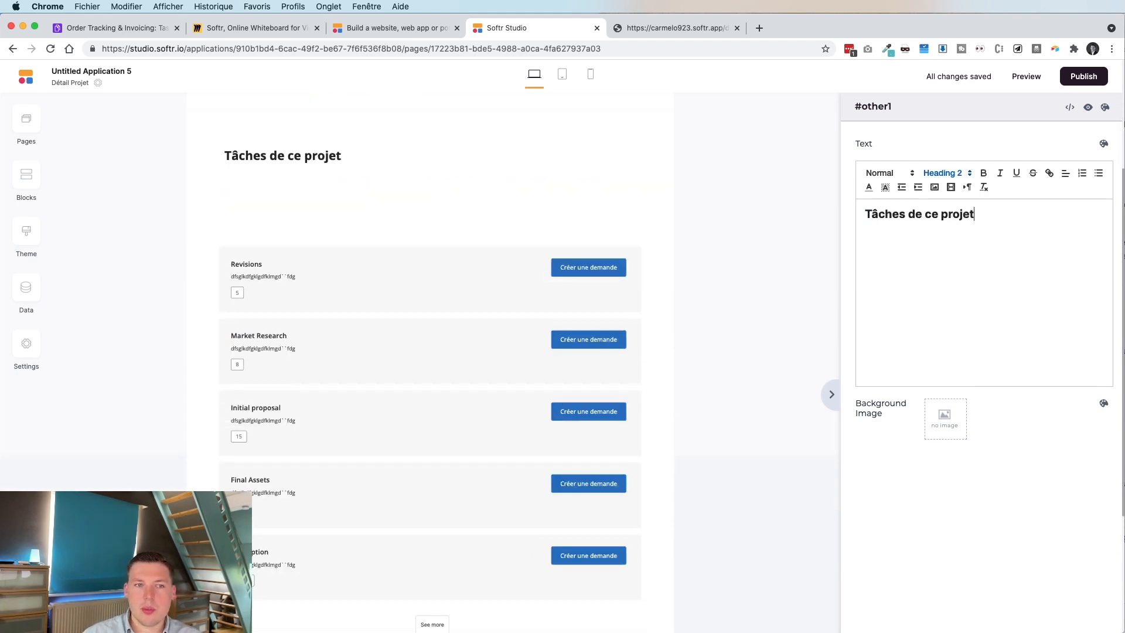
{"action": "left_click", "coordinate": [451, 227]}
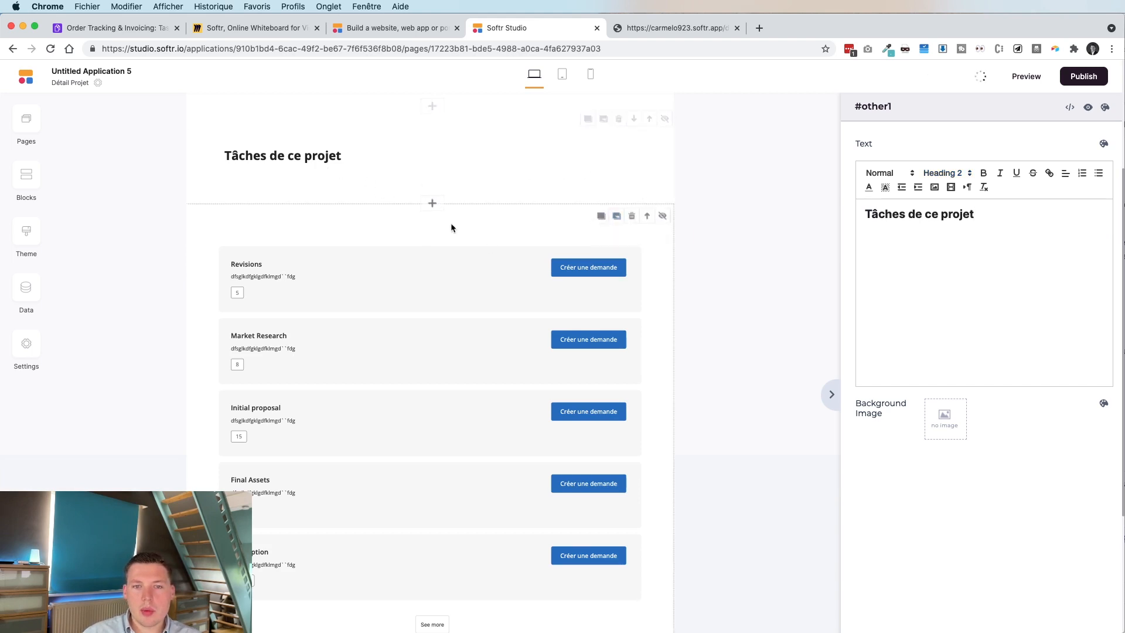
Reduce the heading section's top and bottom padding to none.
{"action": "left_click", "coordinate": [1104, 107]}
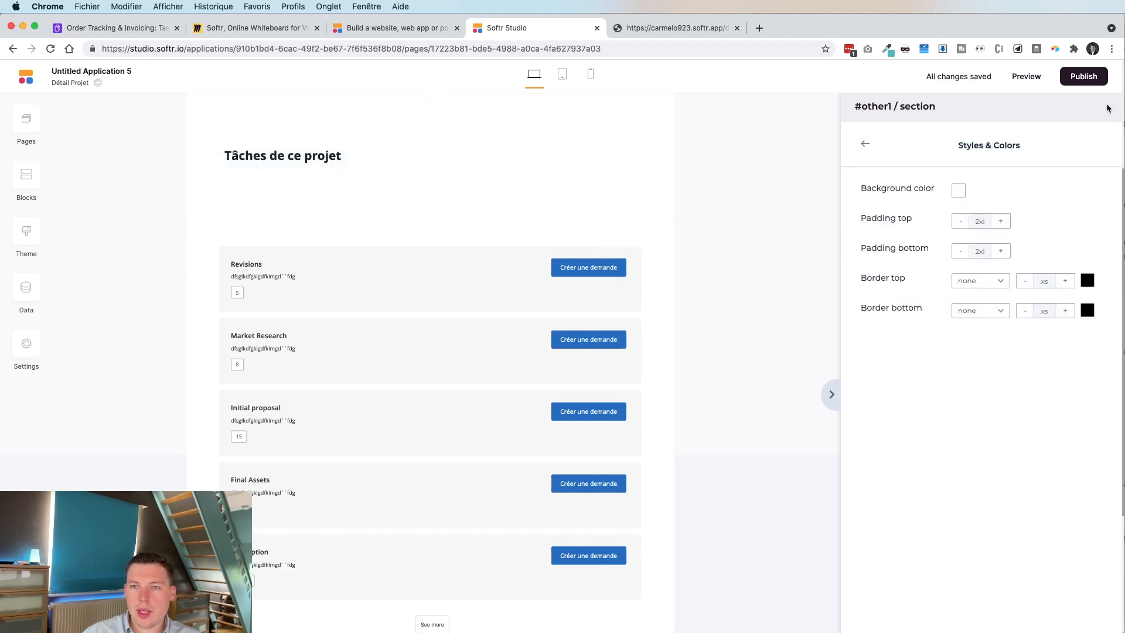
{"action": "left_click", "coordinate": [963, 223]}
{"action": "left_click", "coordinate": [964, 222]}
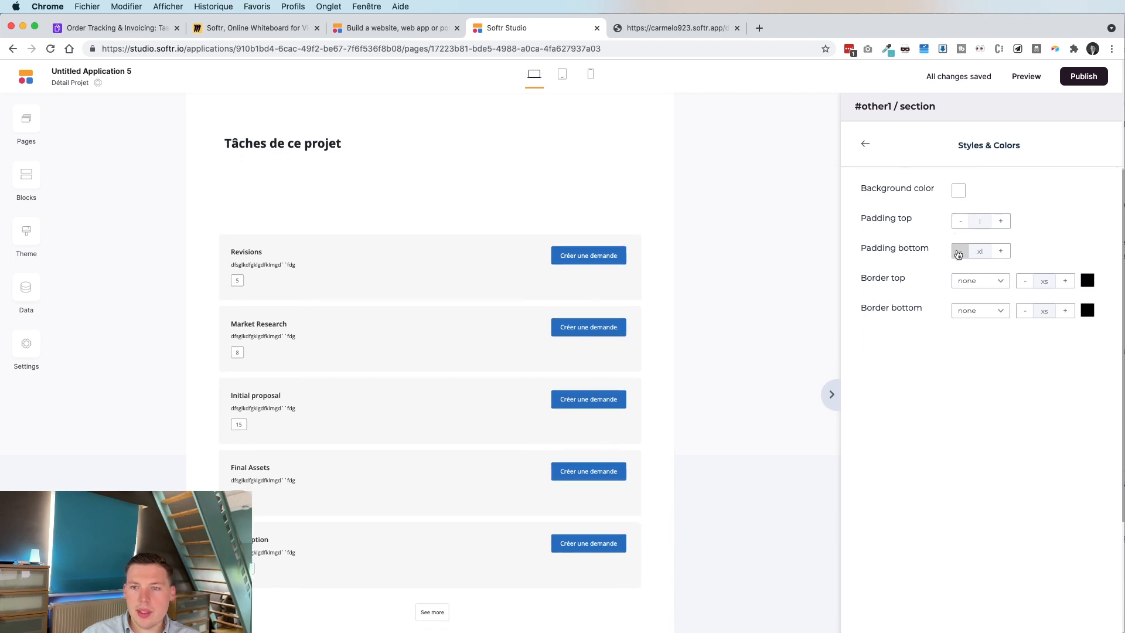
{"action": "left_click", "coordinate": [958, 252]}
{"action": "left_click", "coordinate": [958, 252]}
{"action": "left_click", "coordinate": [958, 252]}
{"action": "left_click", "coordinate": [958, 252]}
{"action": "left_click", "coordinate": [958, 252]}
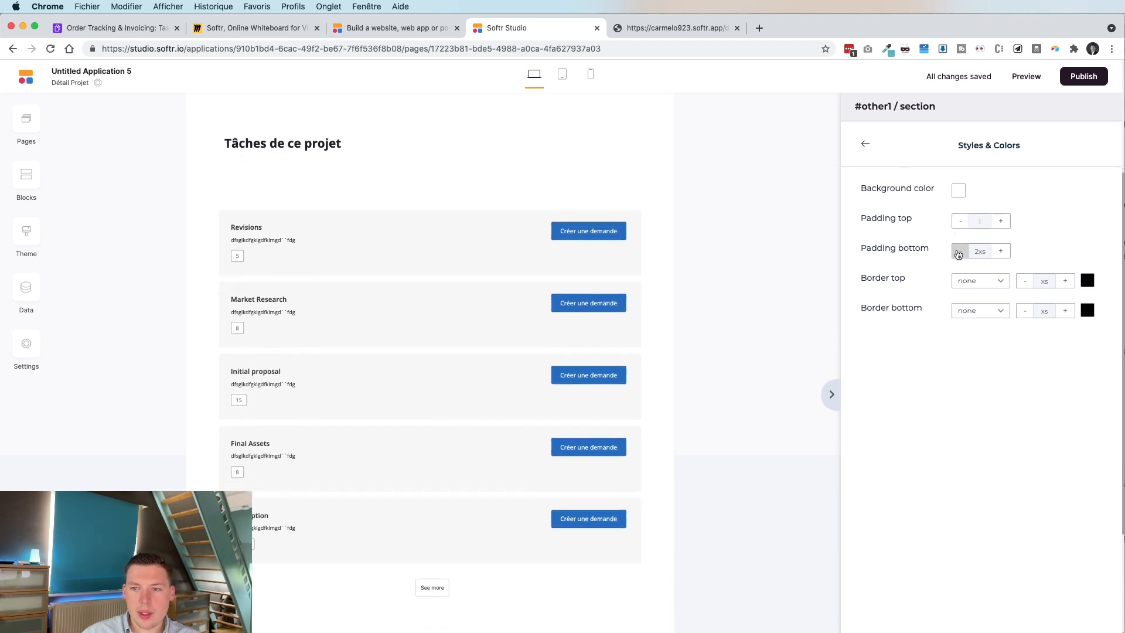
{"action": "left_click", "coordinate": [959, 251]}
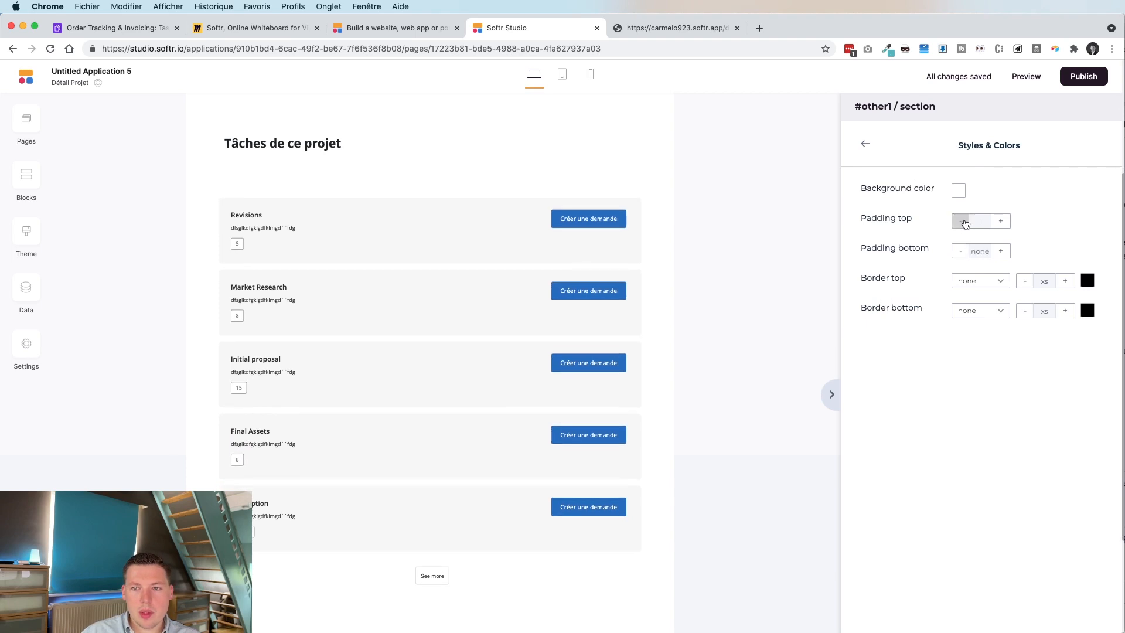
{"action": "left_click", "coordinate": [964, 223]}
{"action": "left_click", "coordinate": [961, 223]}
{"action": "left_click", "coordinate": [960, 223]}
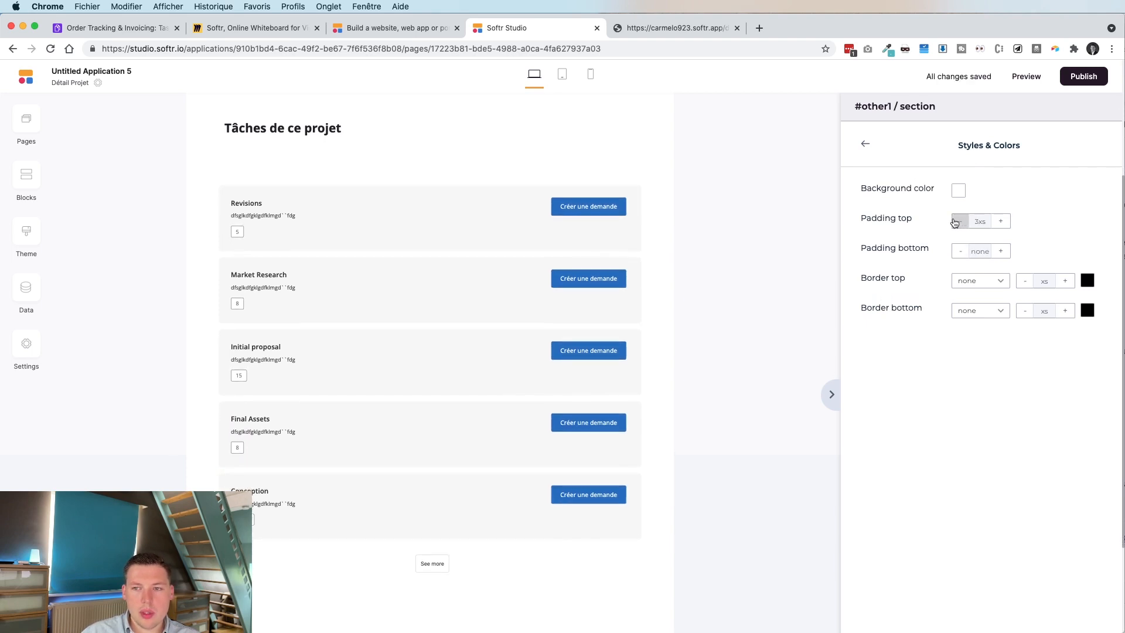
{"action": "left_click", "coordinate": [958, 223]}
{"action": "left_click", "coordinate": [954, 223]}
{"action": "scroll", "coordinate": [295, 157], "scroll_direction": "up", "scroll_amount": 3}
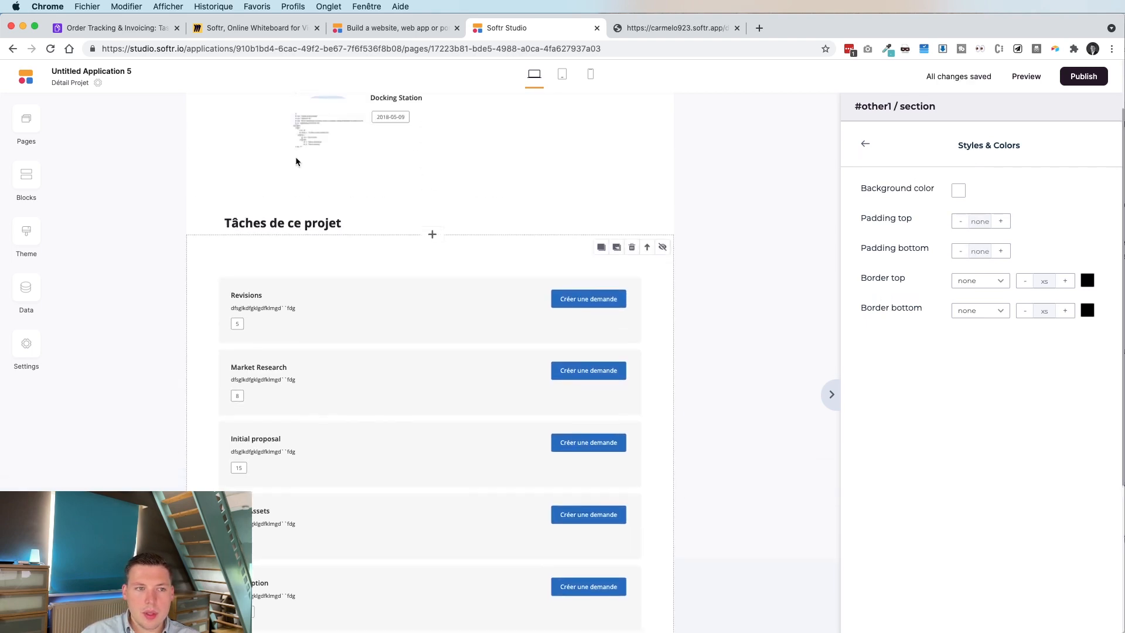
Shrink the task list section's top padding to 3xs.
{"action": "left_click", "coordinate": [556, 367]}
{"action": "left_click", "coordinate": [1104, 107]}
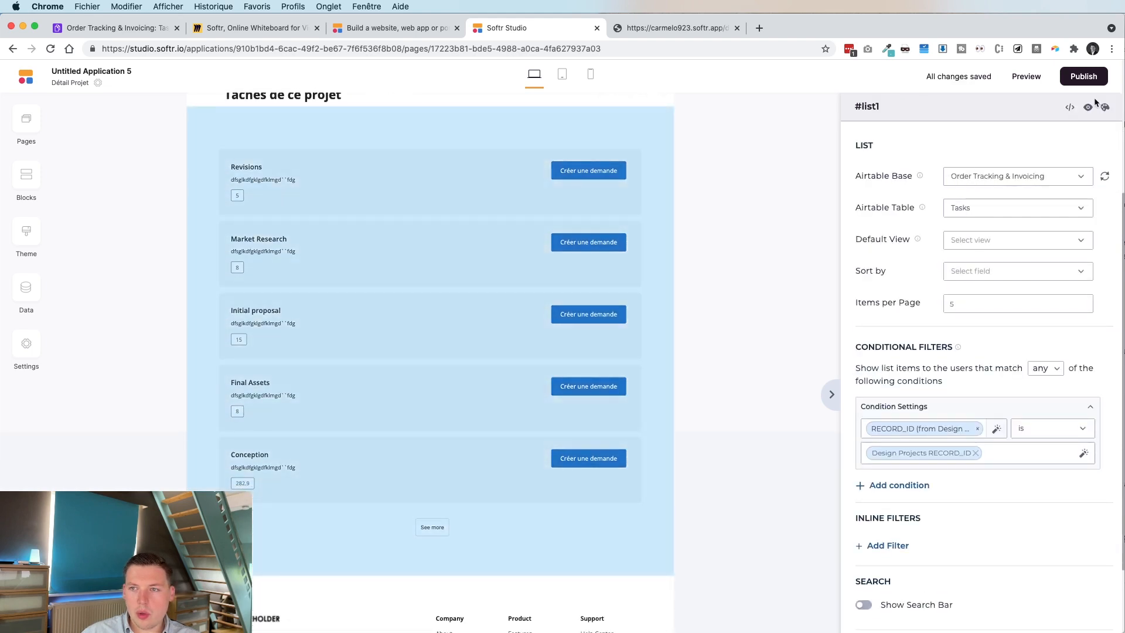
{"action": "scroll", "coordinate": [439, 251], "scroll_direction": "up", "scroll_amount": 3}
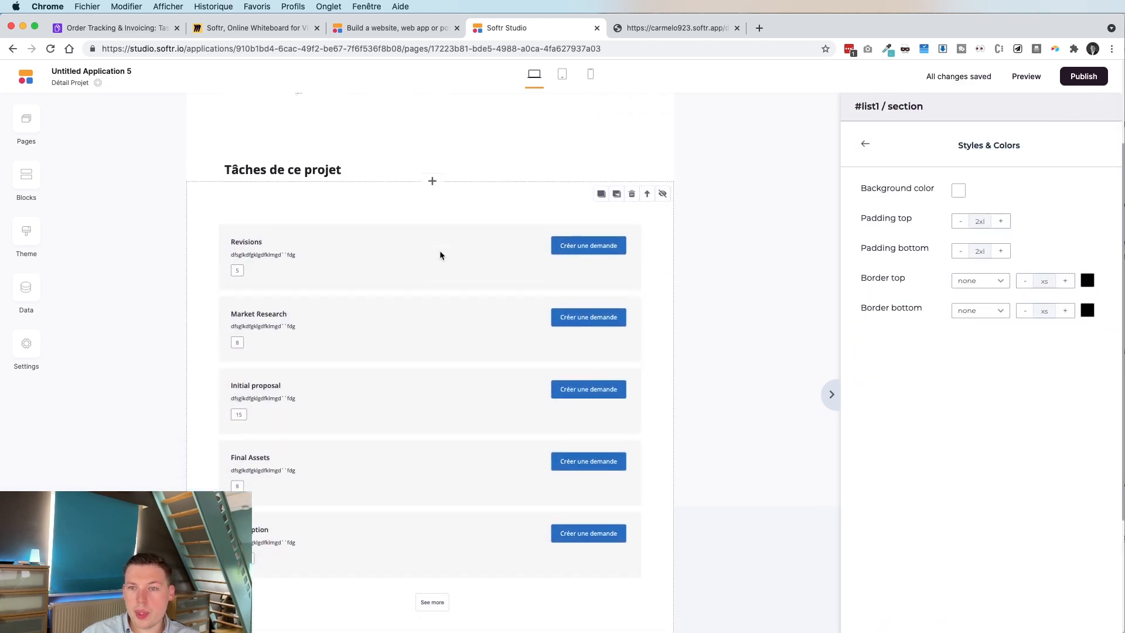
{"action": "left_click", "coordinate": [959, 220]}
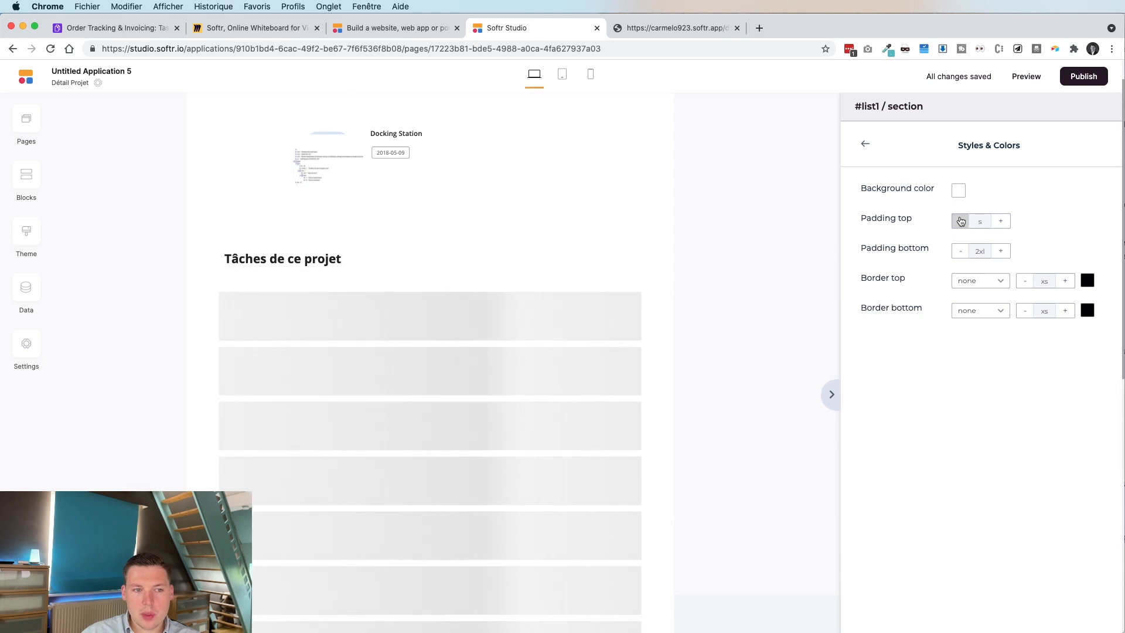
{"action": "left_click", "coordinate": [960, 220]}
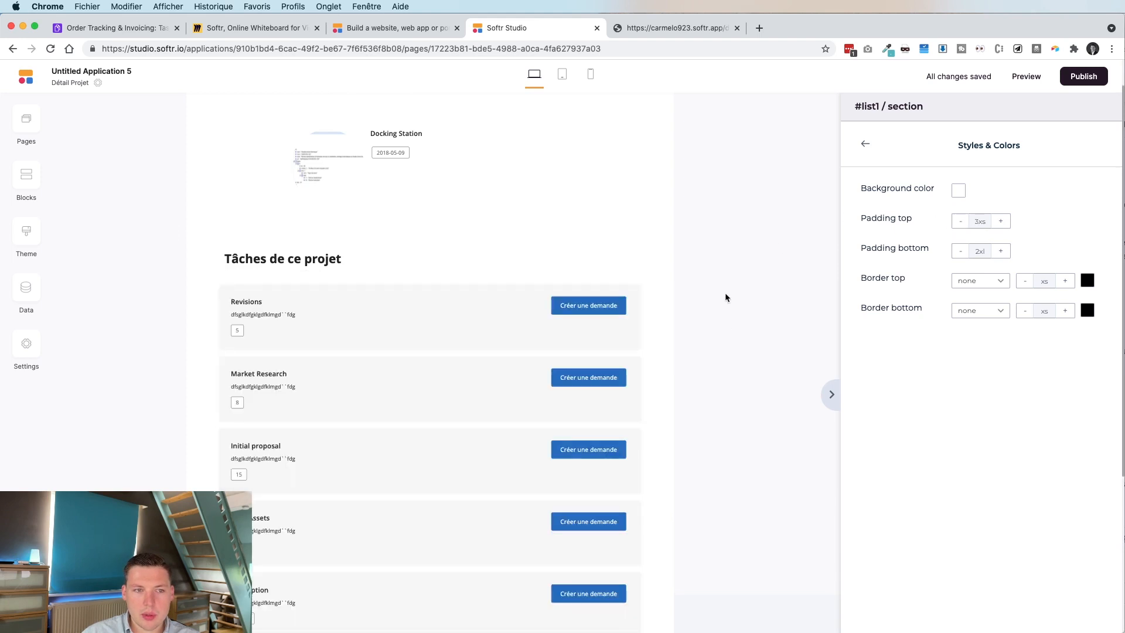
Publish the app and check the live project page's task list, loading more tasks.
{"action": "left_click", "coordinate": [1085, 78]}
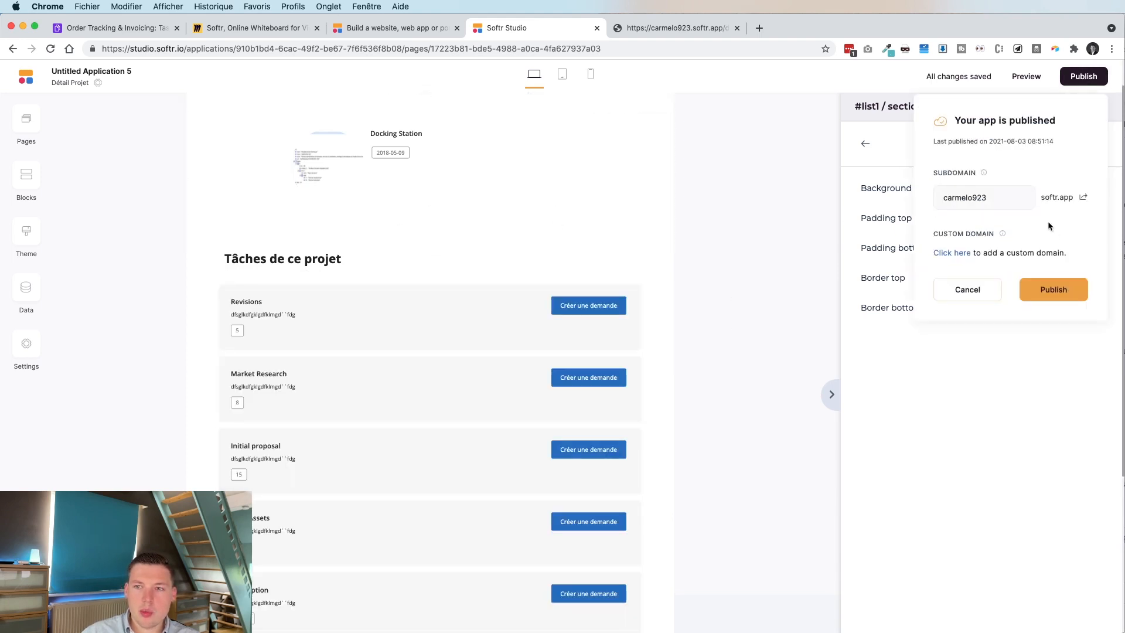
{"action": "left_click", "coordinate": [690, 30]}
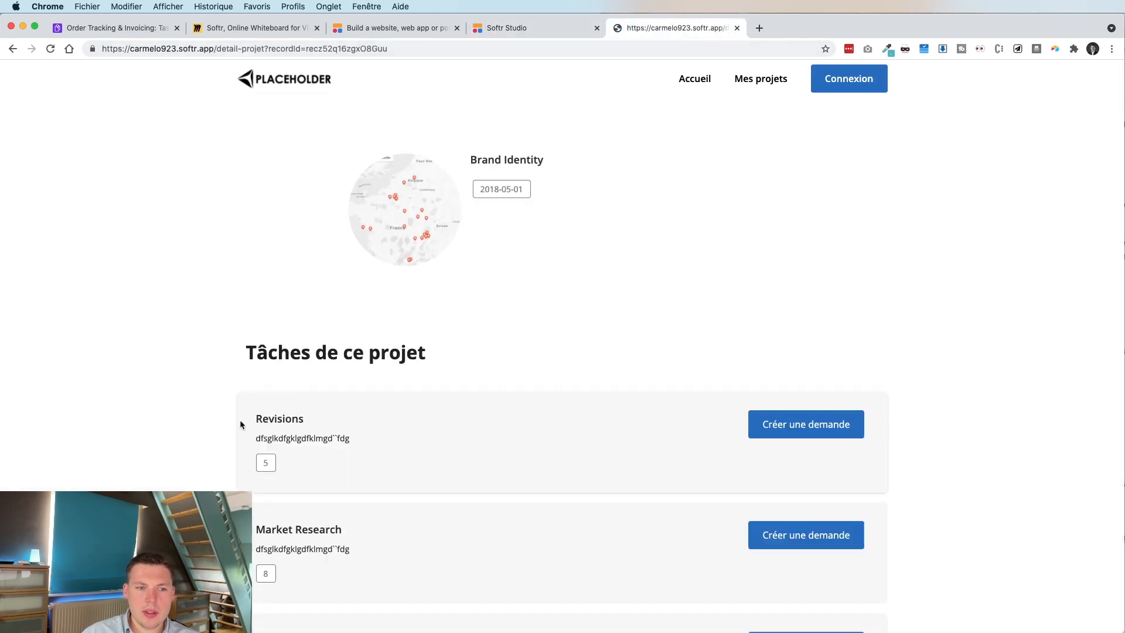
{"action": "scroll", "coordinate": [510, 382], "scroll_direction": "down", "scroll_amount": 5}
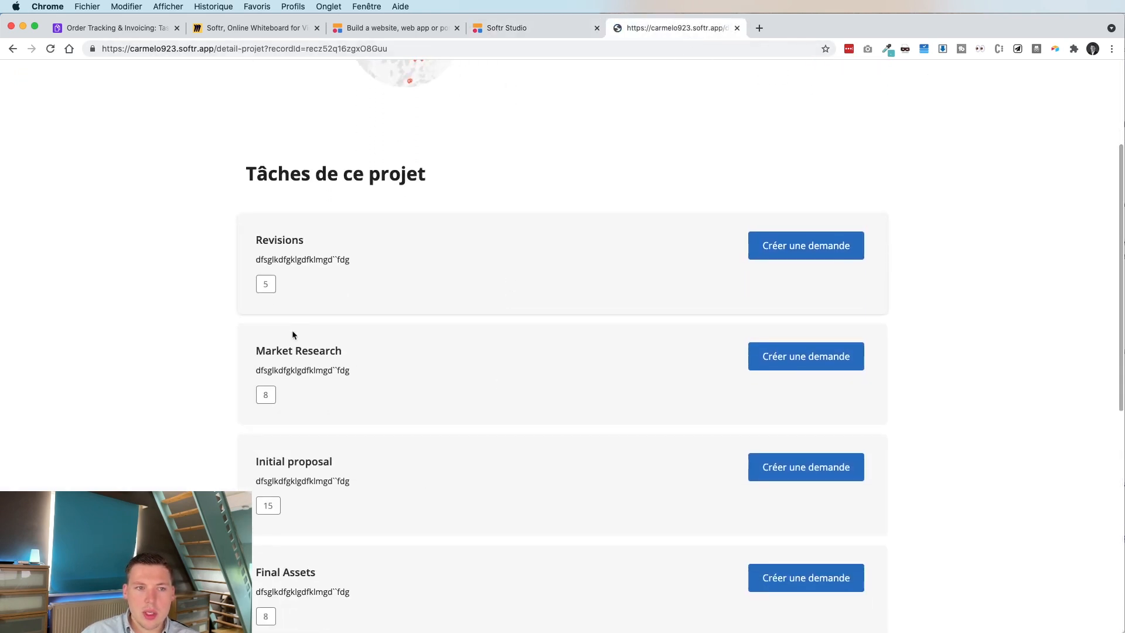
{"action": "scroll", "coordinate": [443, 456], "scroll_direction": "down", "scroll_amount": 8}
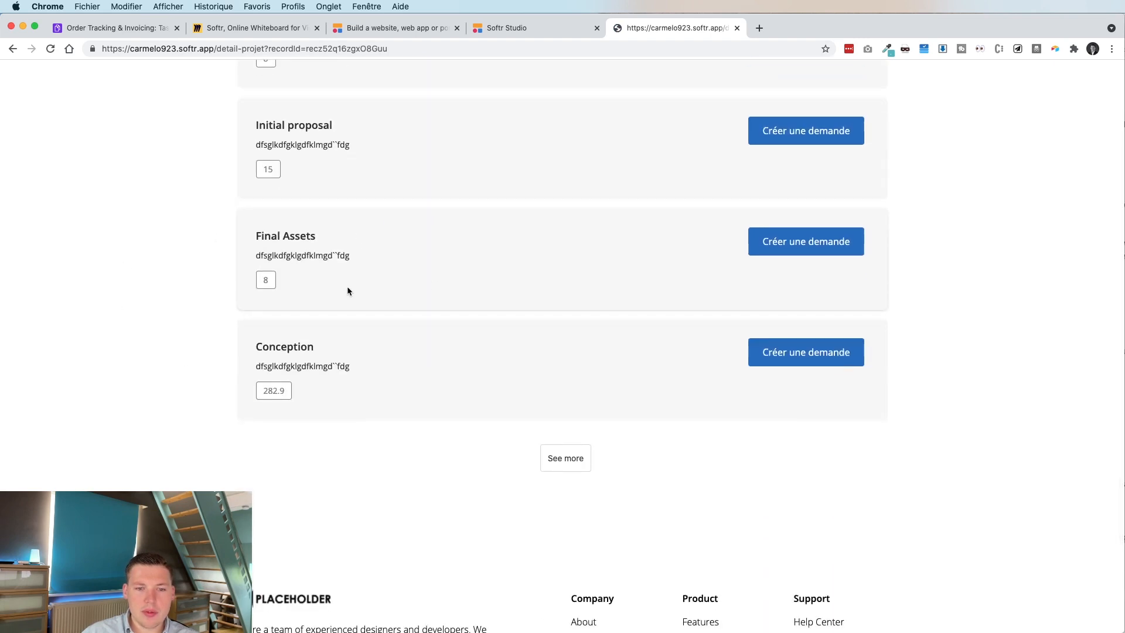
{"action": "left_click", "coordinate": [580, 462]}
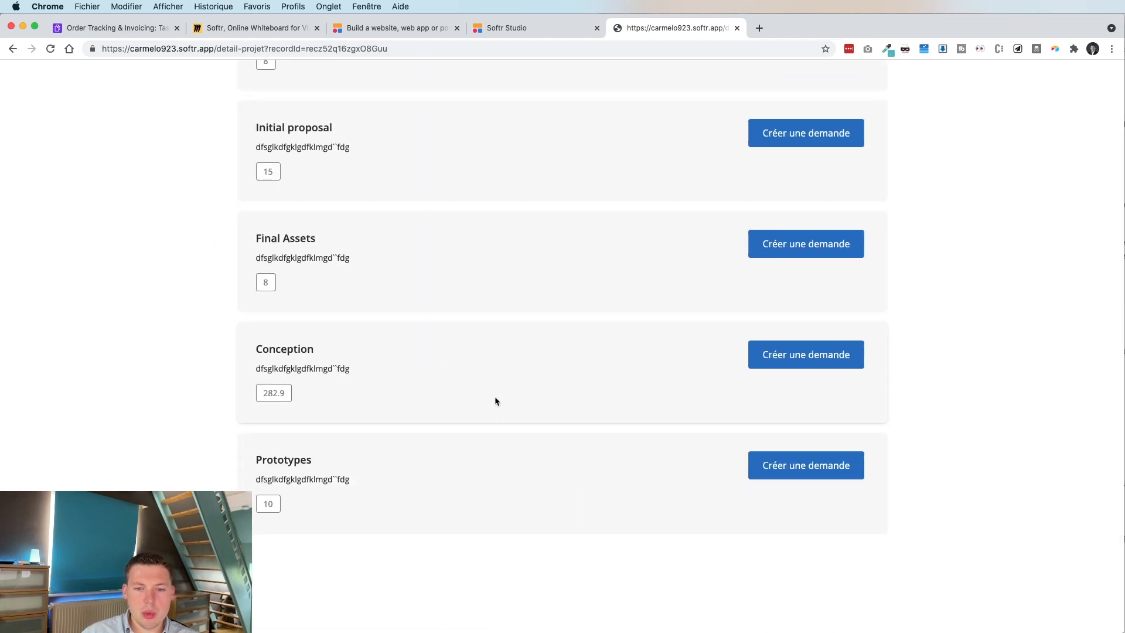
{"action": "scroll", "coordinate": [495, 396], "scroll_direction": "down", "scroll_amount": 3}
{"action": "scroll", "coordinate": [494, 396], "scroll_direction": "up", "scroll_amount": 14}
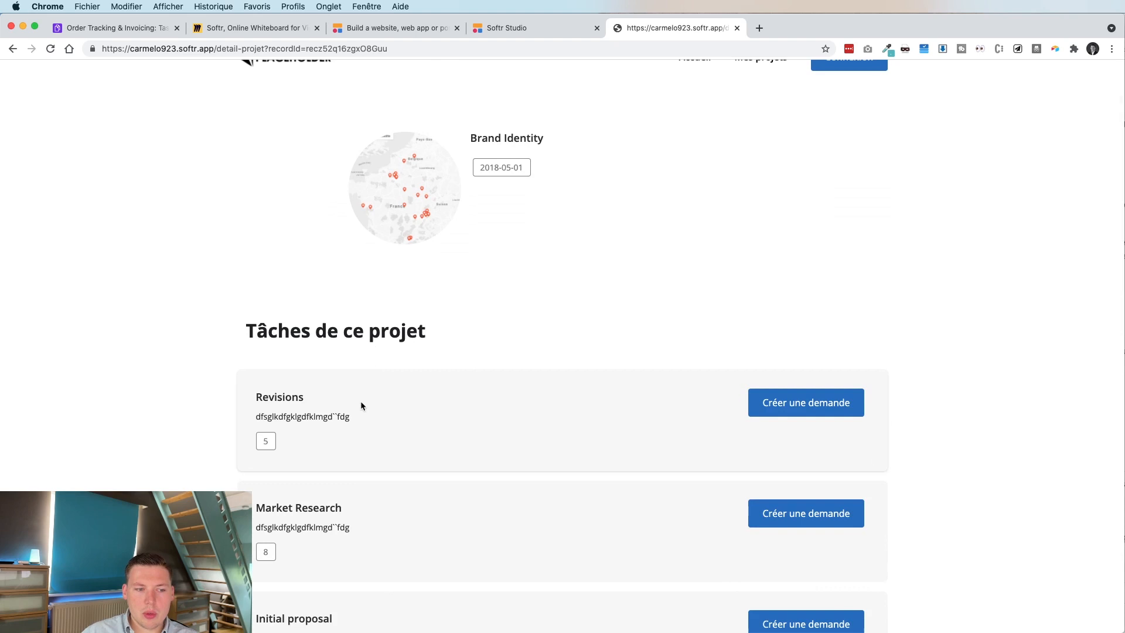
{"action": "scroll", "coordinate": [394, 309], "scroll_direction": "up", "scroll_amount": 1}
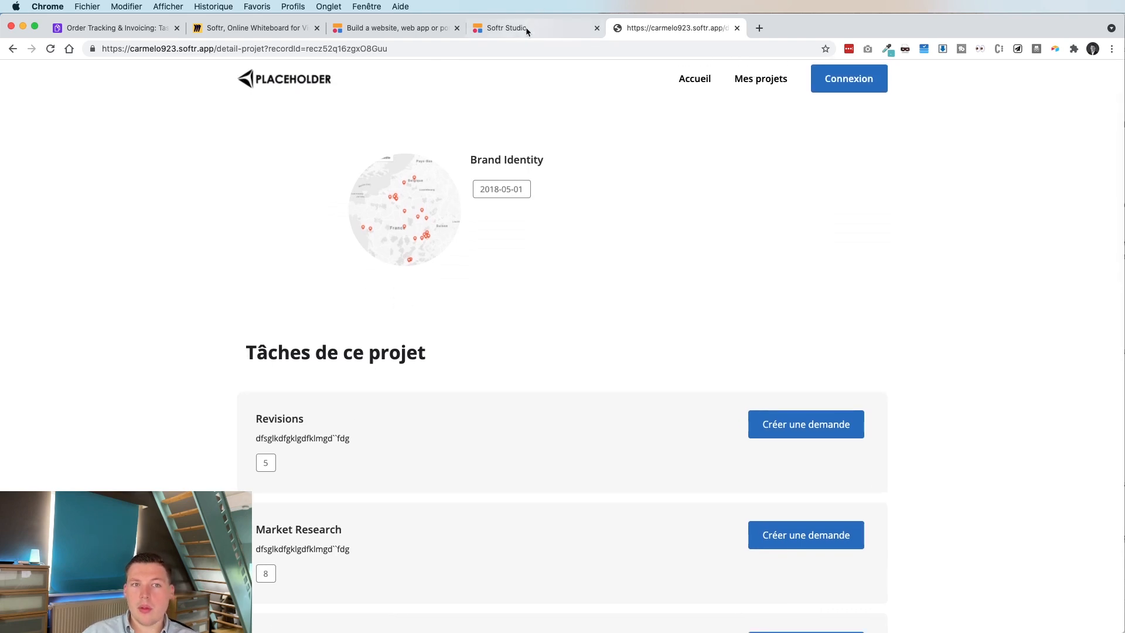
{"action": "left_click", "coordinate": [522, 32]}
{"action": "scroll", "coordinate": [421, 233], "scroll_direction": "down", "scroll_amount": 1}
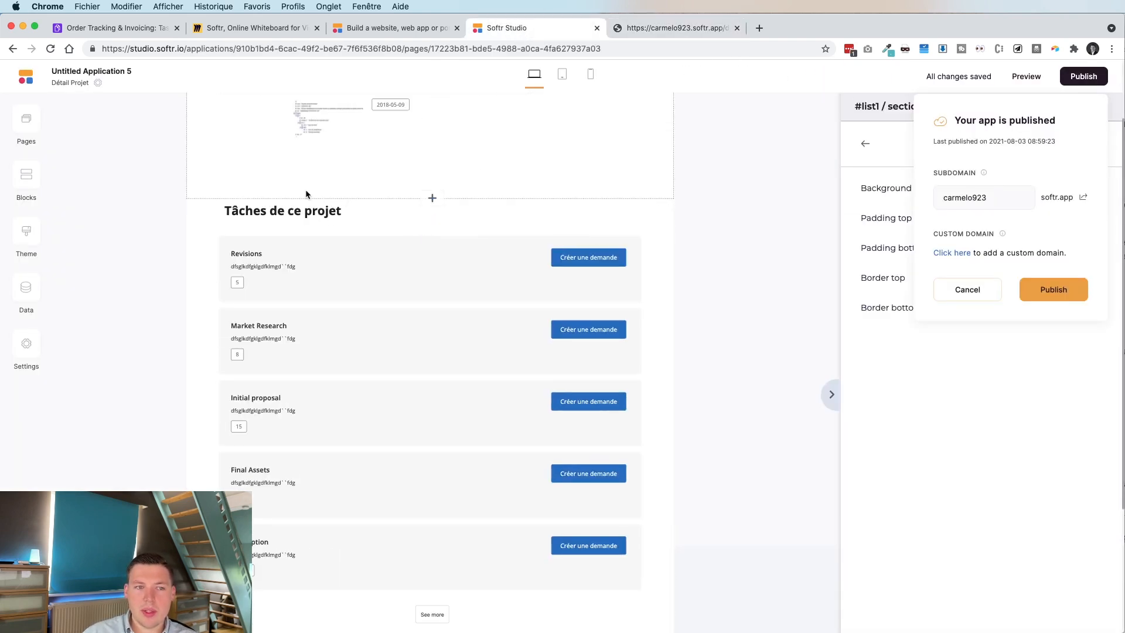
Duplicate the 'Tâches de ce projet' heading, move it below the task list, and retitle it 'Factures pour ce projet'.
{"action": "left_click", "coordinate": [309, 221]}
{"action": "scroll", "coordinate": [309, 220], "scroll_direction": "down", "scroll_amount": 3}
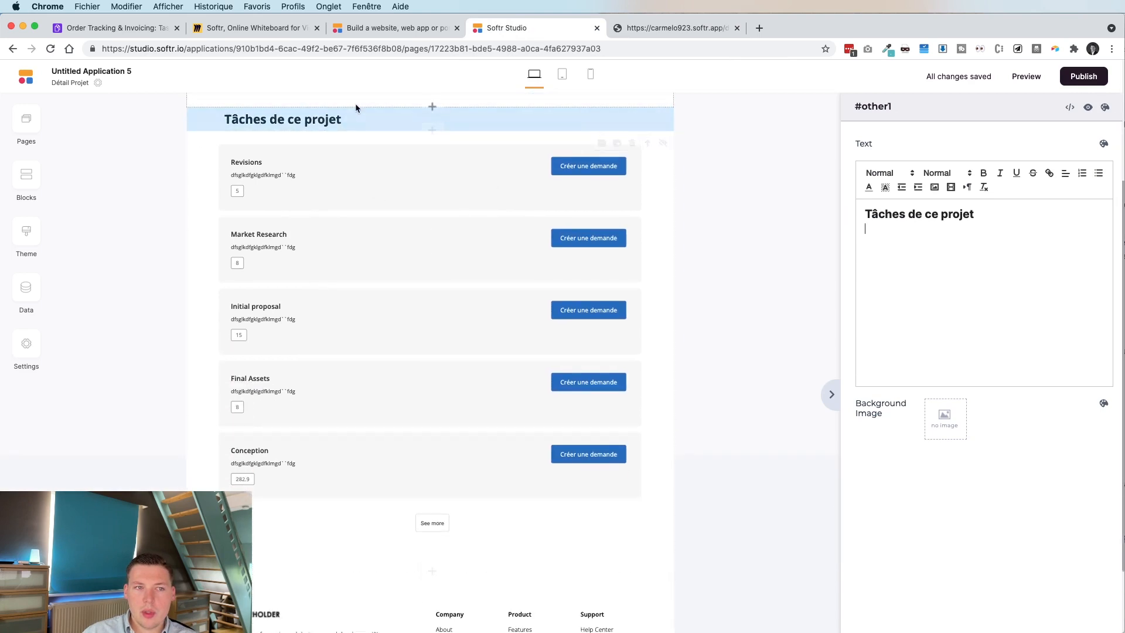
{"action": "left_click", "coordinate": [586, 120]}
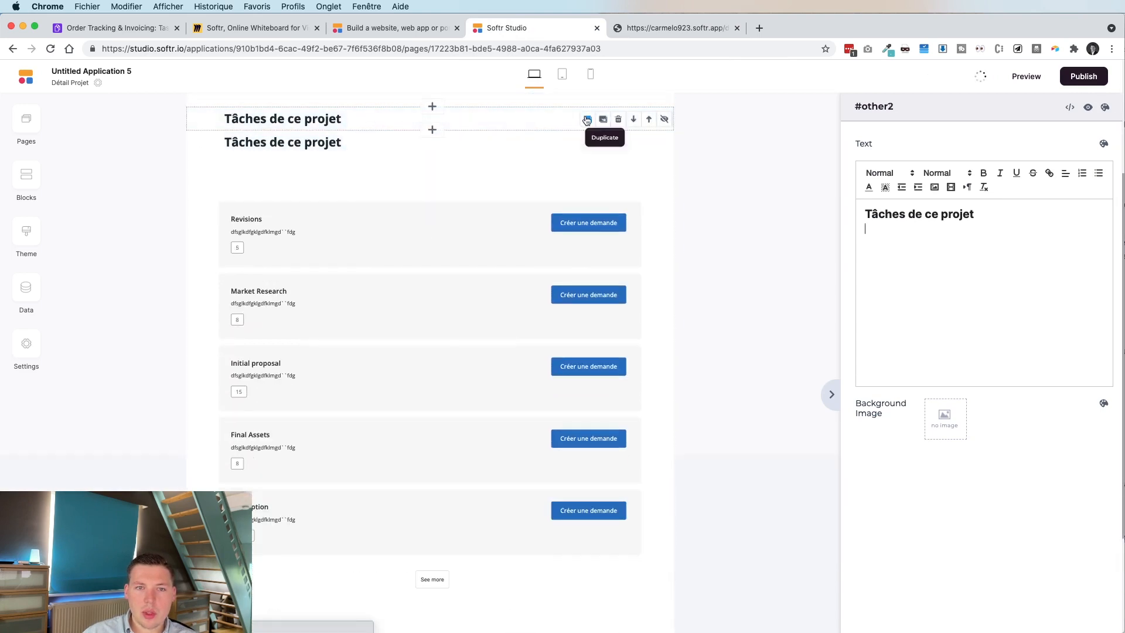
{"action": "left_click", "coordinate": [631, 120]}
{"action": "scroll", "coordinate": [484, 311], "scroll_direction": "down", "scroll_amount": 2}
{"action": "left_click", "coordinate": [1027, 249]}
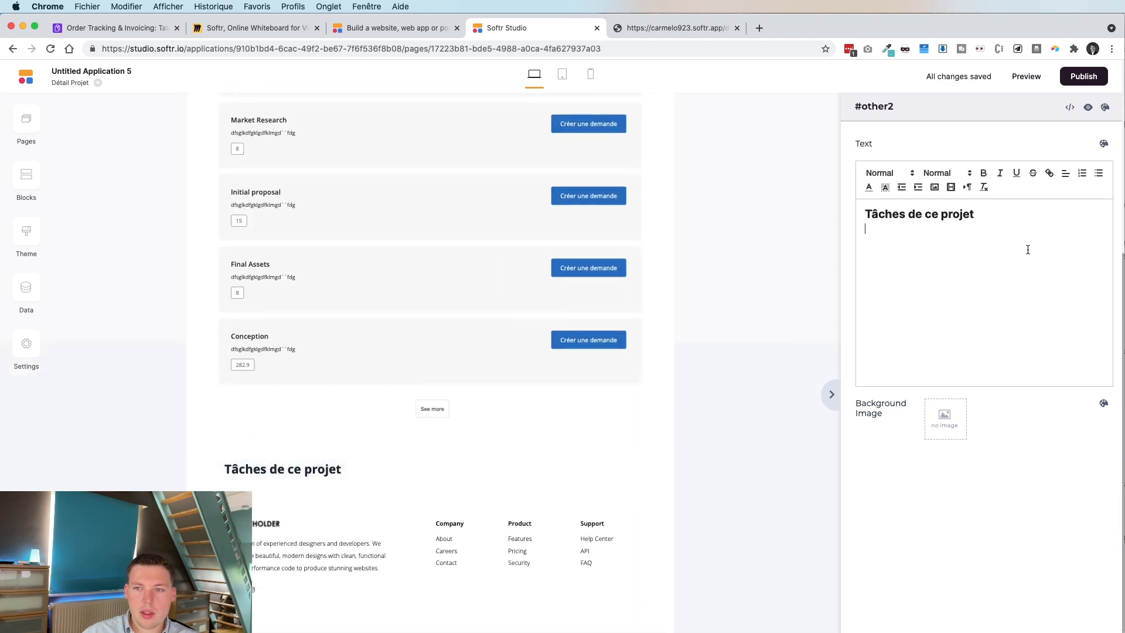
{"action": "key", "text": "super+a"}
{"action": "type", "text": "Fac"}
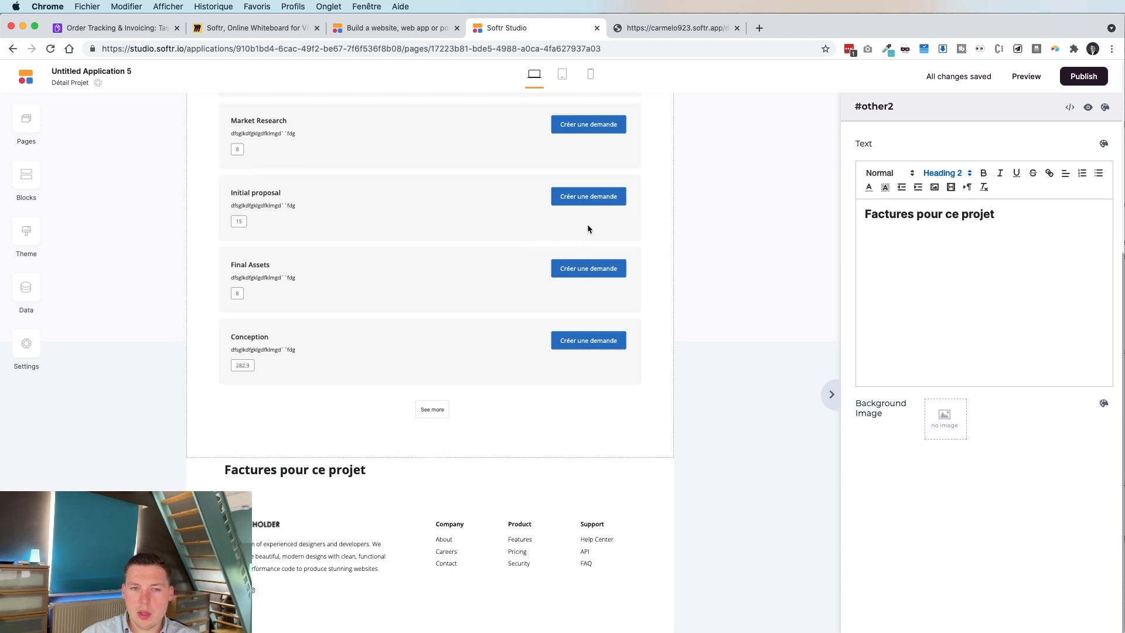
Select the task list block and scroll back up to it.
{"action": "left_click", "coordinate": [334, 231]}
{"action": "scroll", "coordinate": [351, 240], "scroll_direction": "up", "scroll_amount": 2}
{"action": "scroll", "coordinate": [352, 244], "scroll_direction": "up", "scroll_amount": 2}
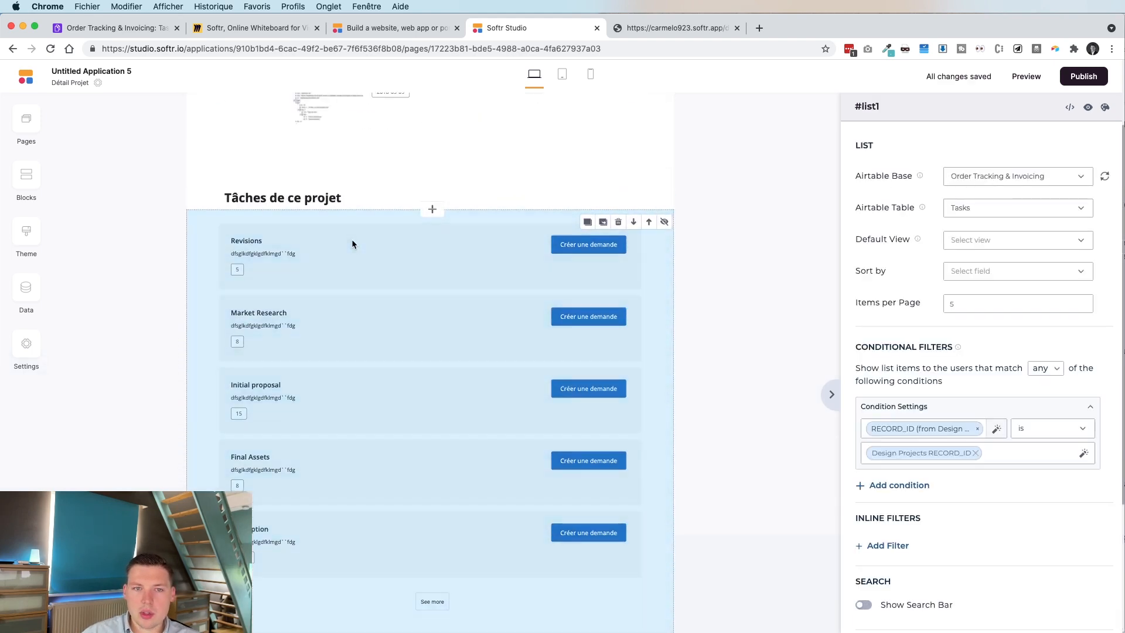
Duplicate the task list block and choose a data table for the copy.
{"action": "left_click", "coordinate": [587, 222]}
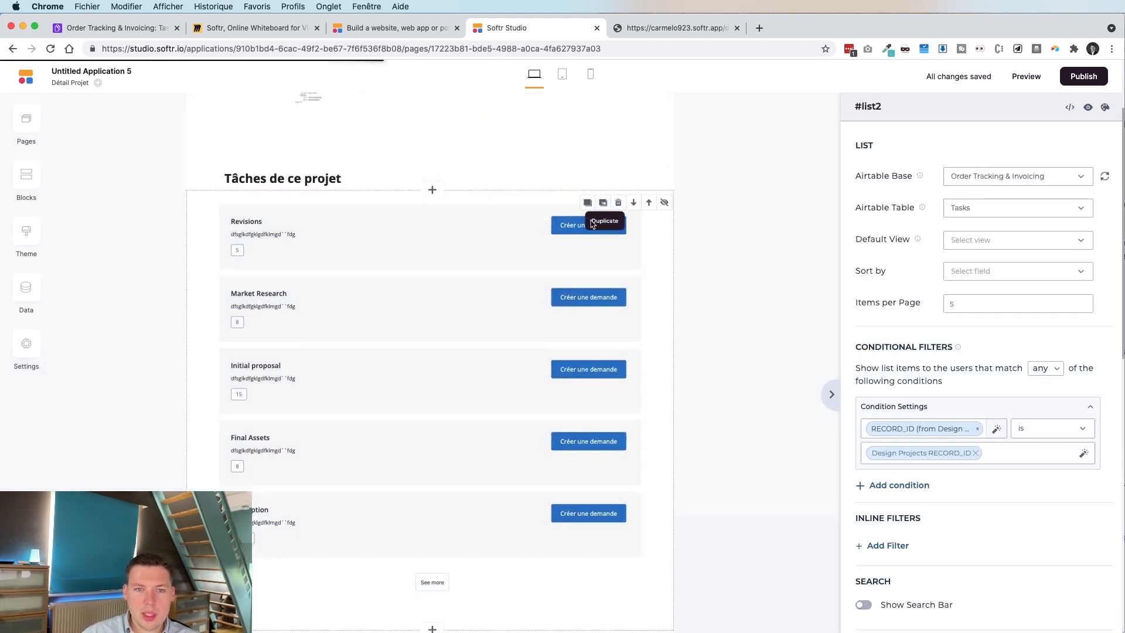
{"action": "scroll", "coordinate": [588, 175], "scroll_direction": "down", "scroll_amount": 2}
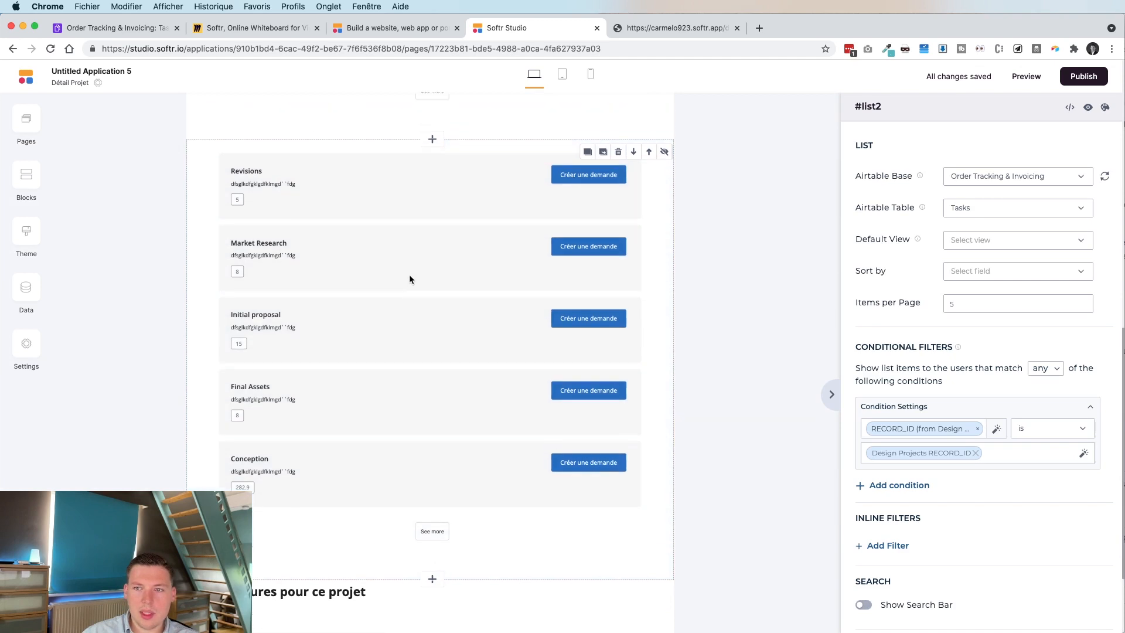
{"action": "scroll", "coordinate": [409, 277], "scroll_direction": "down", "scroll_amount": 5}
{"action": "left_click", "coordinate": [1029, 221]}
{"action": "scroll", "coordinate": [451, 338], "scroll_direction": "down", "scroll_amount": 2}
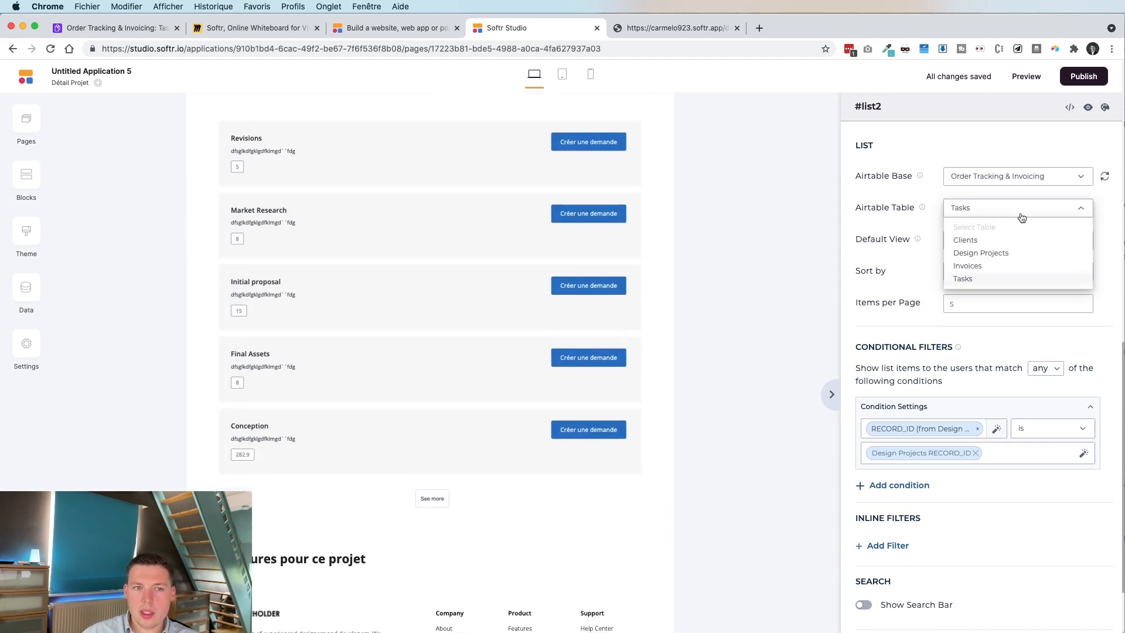
{"action": "left_click", "coordinate": [451, 339]}
Move the 'Factures pour ce projet' heading above the copied list and set that list's table to Invoices.
{"action": "left_click", "coordinate": [306, 566]}
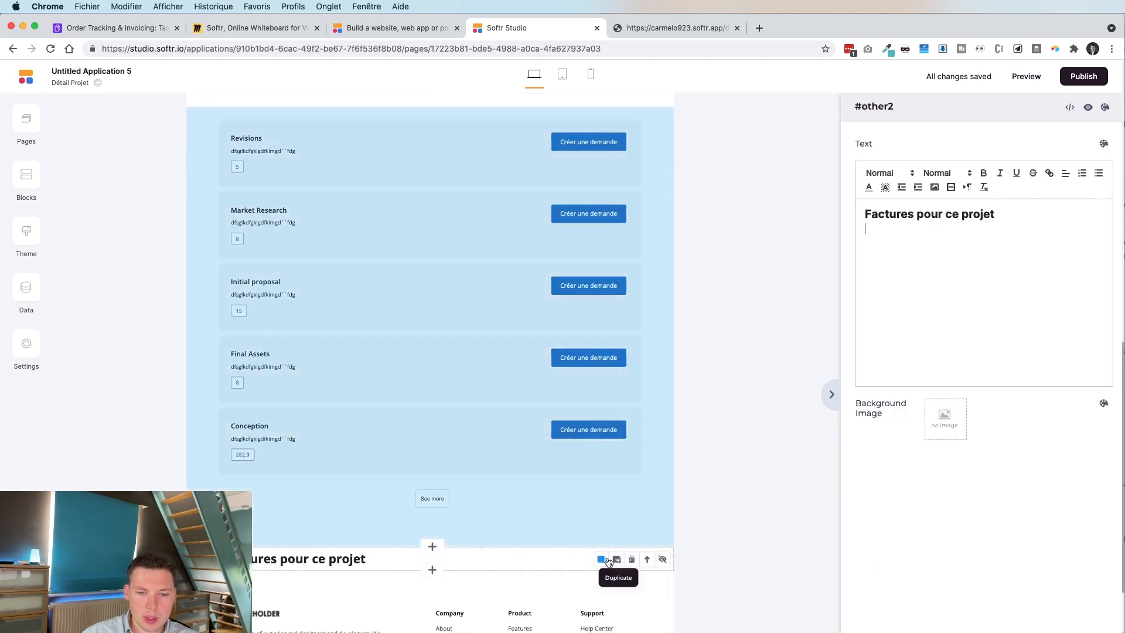
{"action": "left_click", "coordinate": [643, 469]}
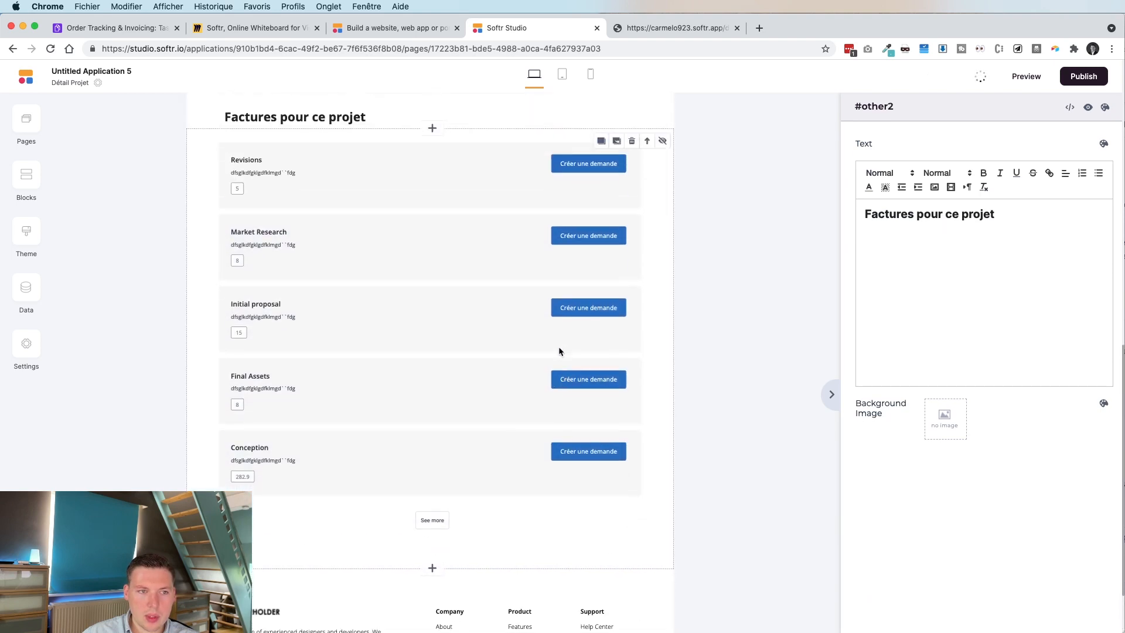
{"action": "left_click", "coordinate": [493, 317]}
{"action": "left_click", "coordinate": [1027, 212]}
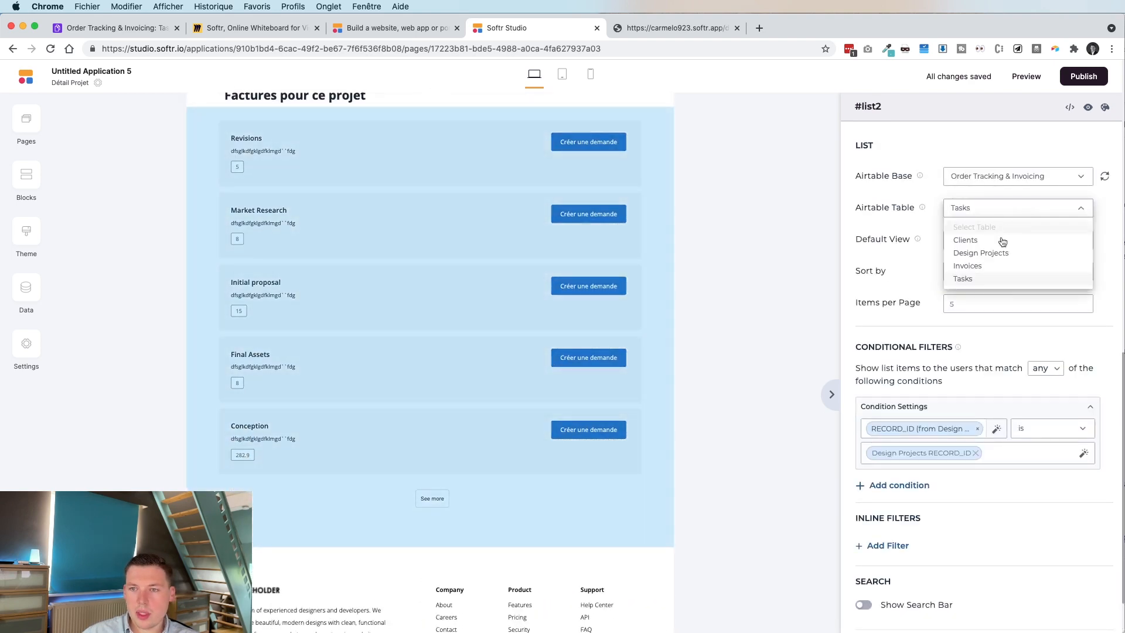
{"action": "left_click", "coordinate": [984, 259]}
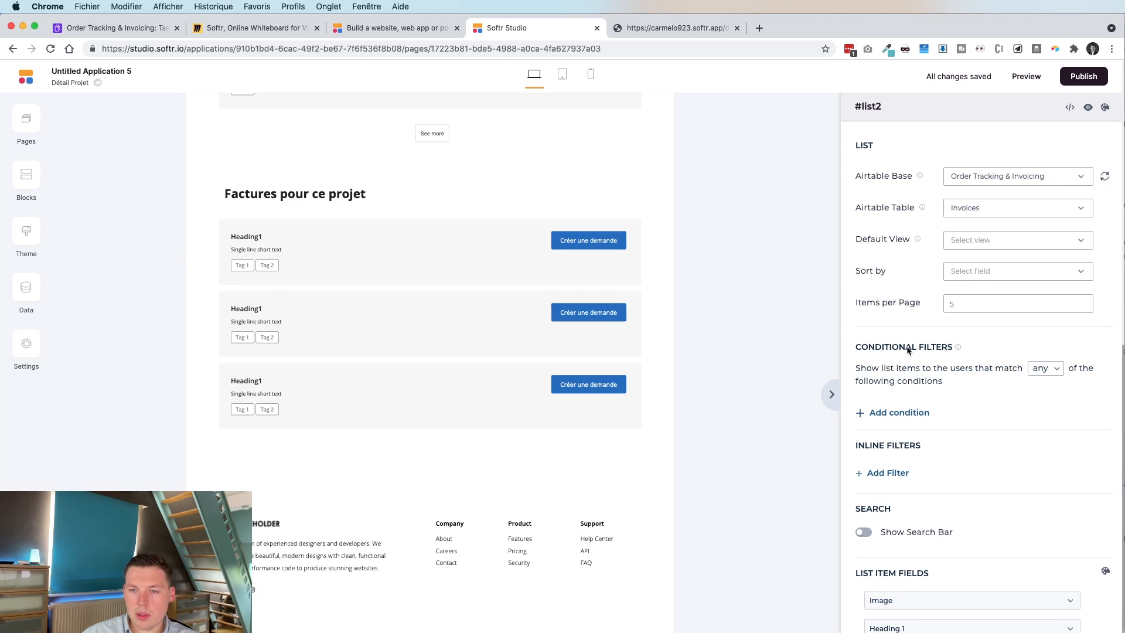
{"action": "scroll", "coordinate": [917, 363], "scroll_direction": "down", "scroll_amount": 3}
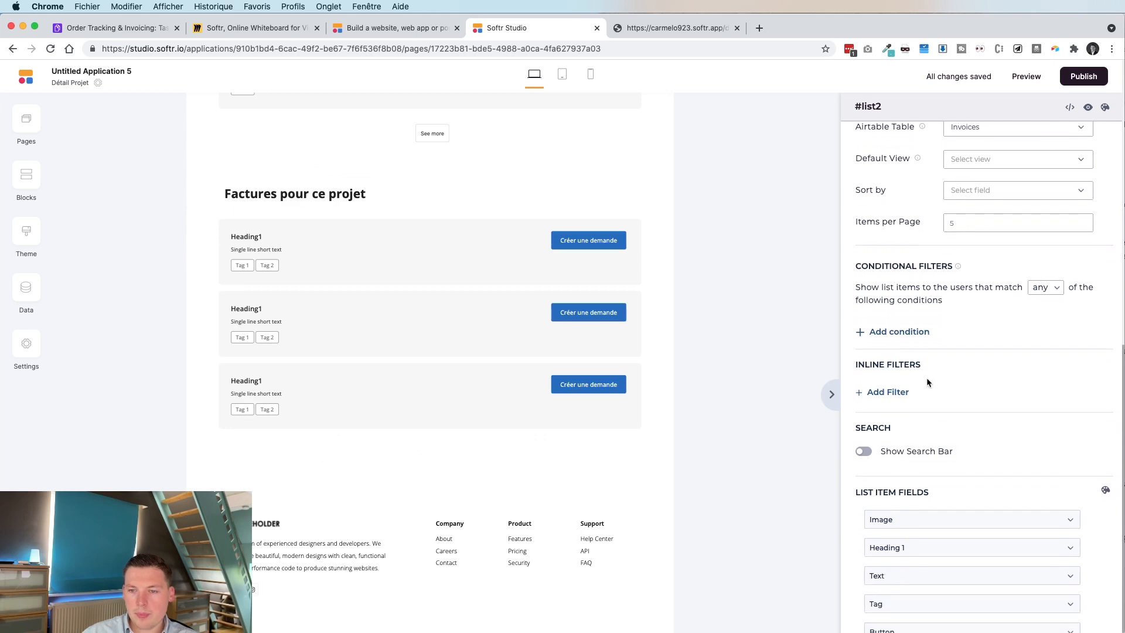
{"action": "left_click", "coordinate": [117, 28]}
Add a RECORD_ID lookup from the Project field to Airtable's Invoices table.
{"action": "left_click", "coordinate": [219, 98]}
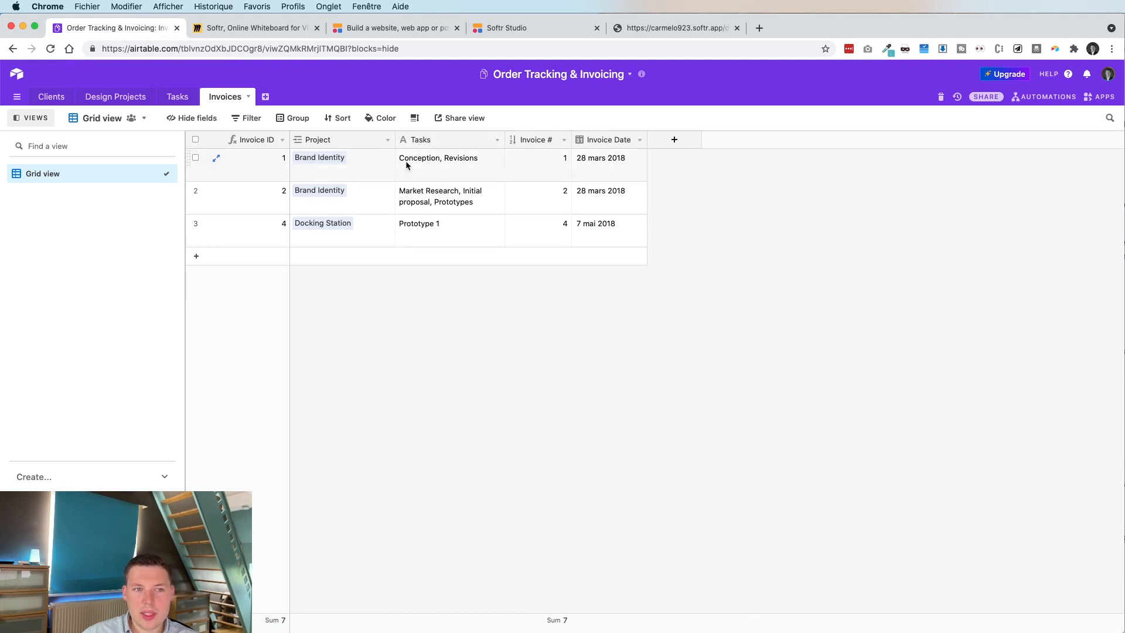
{"action": "right_click", "coordinate": [371, 146]}
{"action": "left_click", "coordinate": [365, 192]}
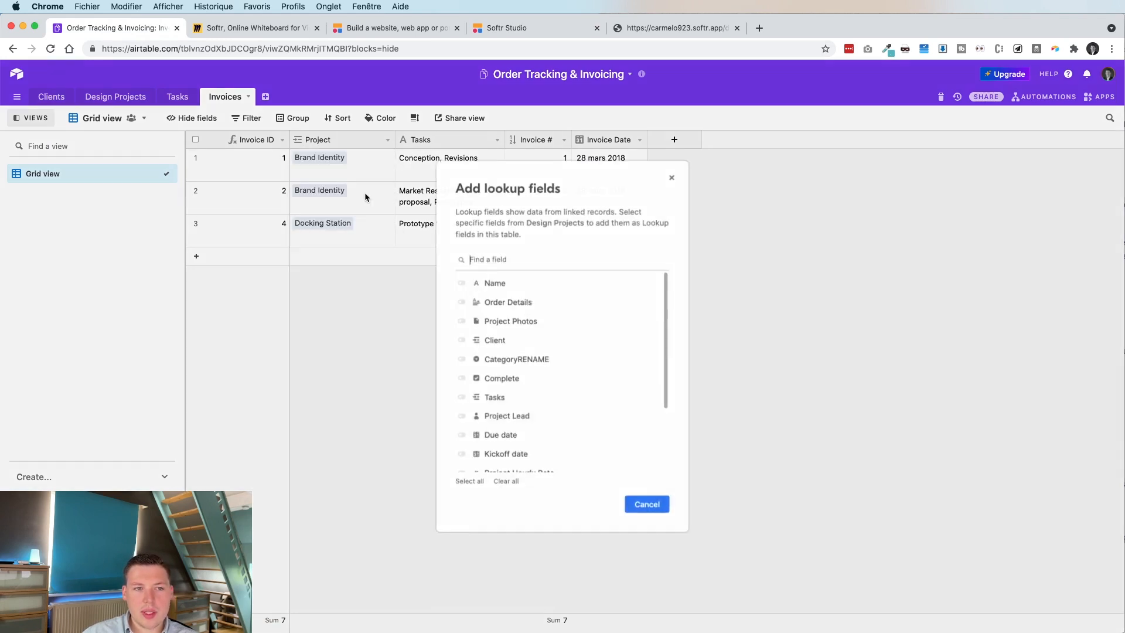
{"action": "scroll", "coordinate": [546, 344], "scroll_direction": "down", "scroll_amount": 5}
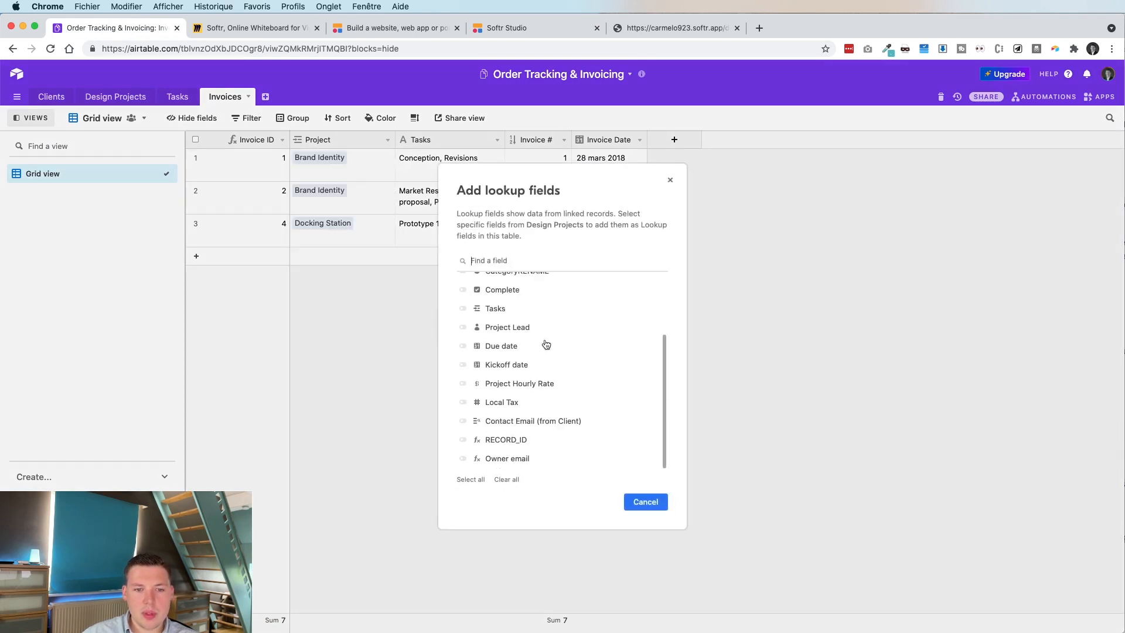
{"action": "left_click", "coordinate": [509, 440]}
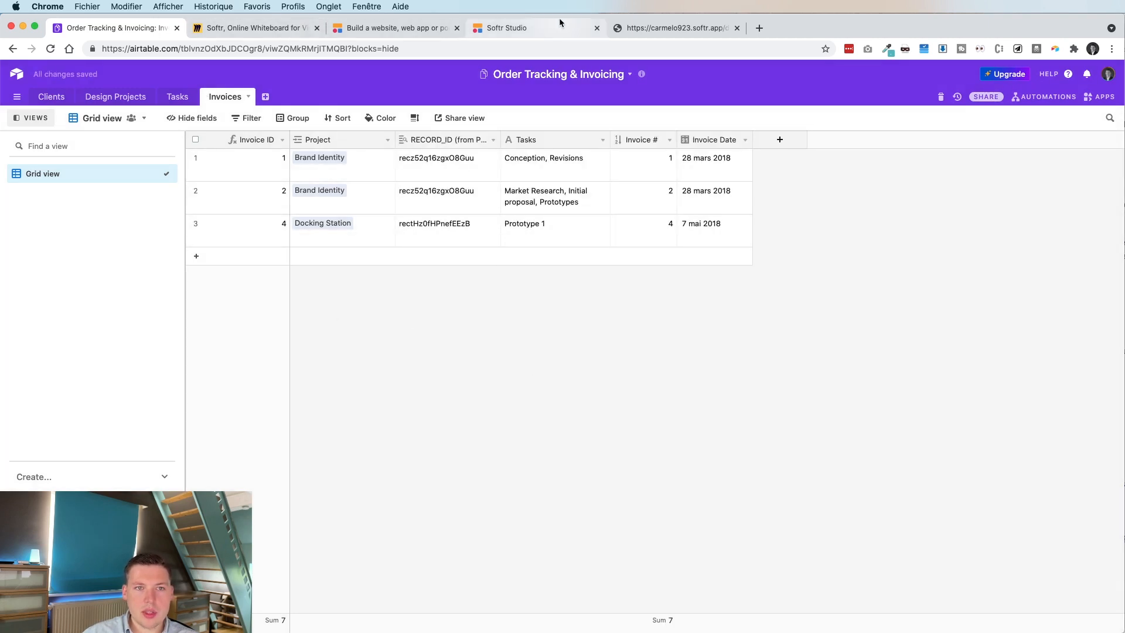
{"action": "left_click", "coordinate": [398, 27]}
{"action": "left_click", "coordinate": [530, 26]}
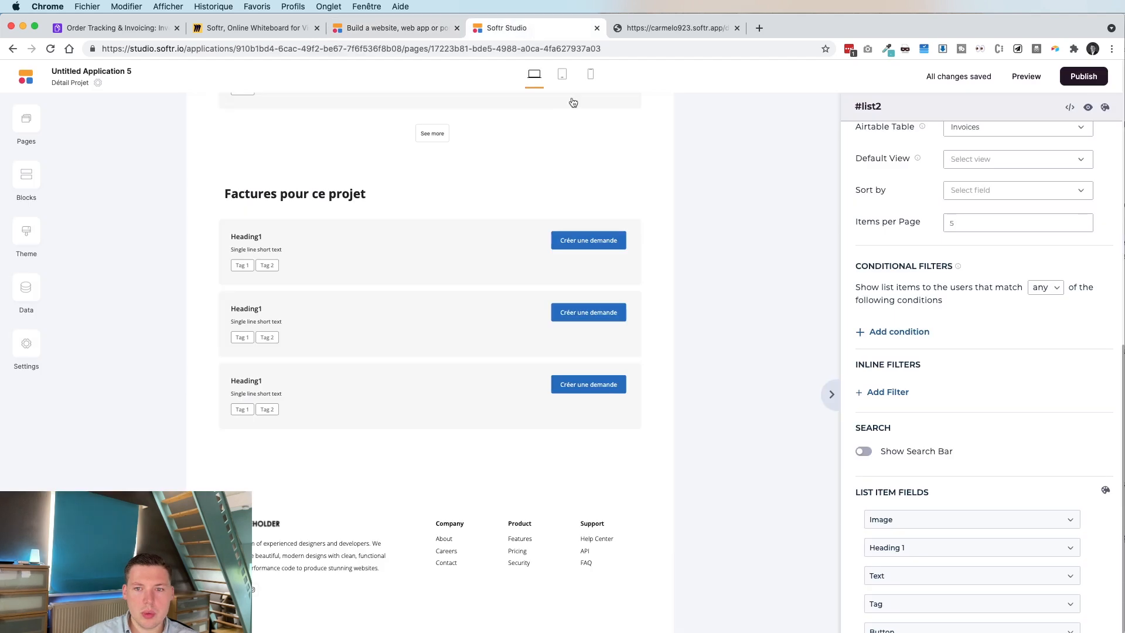
Add a filter condition matching all rules to the invoices list, and resync the base to expose the new lookup field.
{"action": "left_click", "coordinate": [893, 337]}
{"action": "left_click", "coordinate": [1043, 292]}
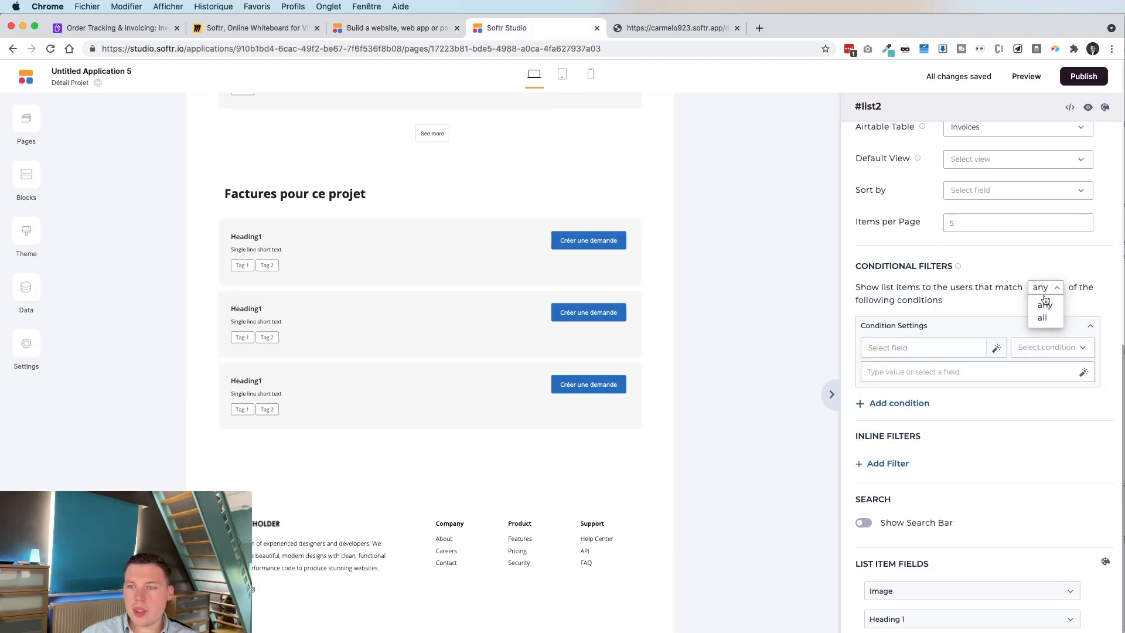
{"action": "left_click", "coordinate": [1042, 318]}
{"action": "left_click", "coordinate": [905, 348]}
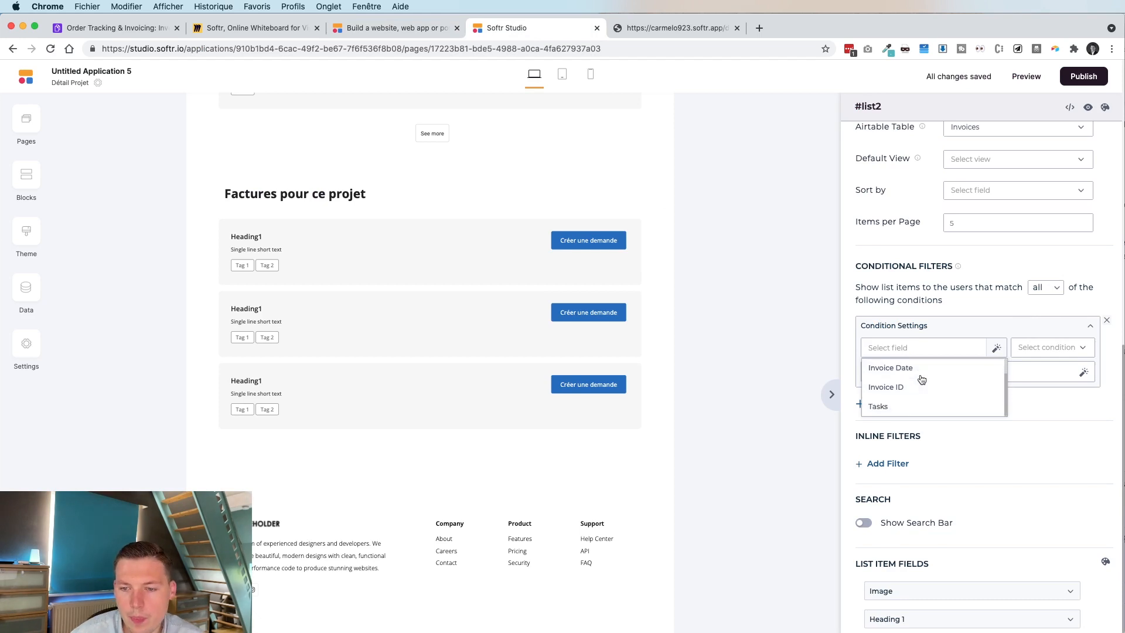
{"action": "scroll", "coordinate": [908, 352], "scroll_direction": "up", "scroll_amount": 1}
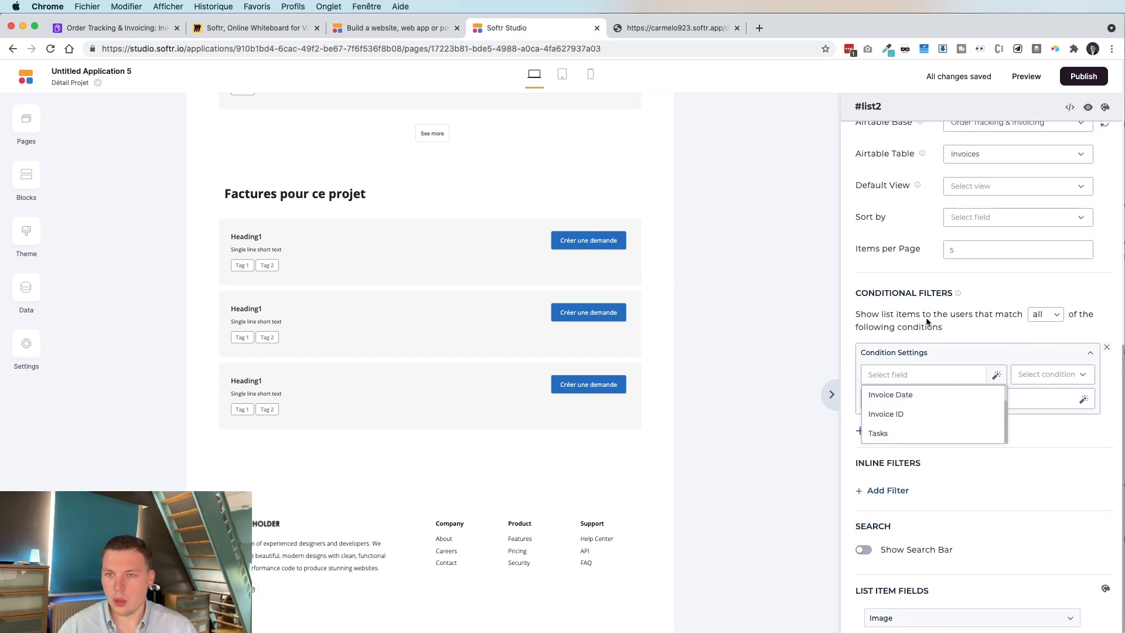
{"action": "scroll", "coordinate": [911, 407], "scroll_direction": "down", "scroll_amount": 1}
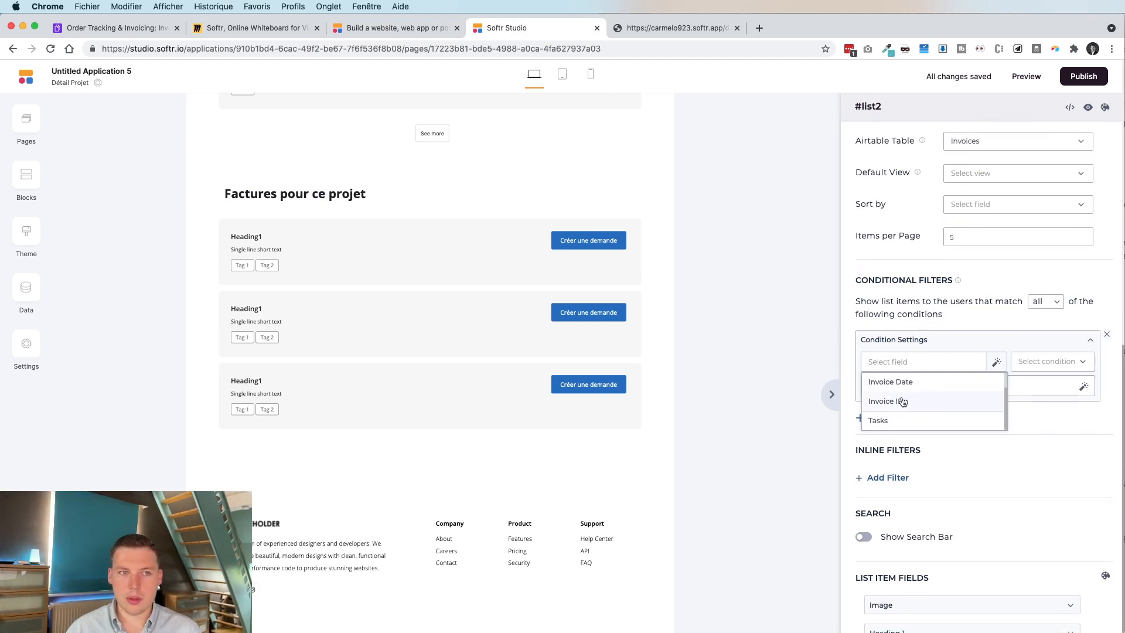
{"action": "left_click", "coordinate": [127, 31]}
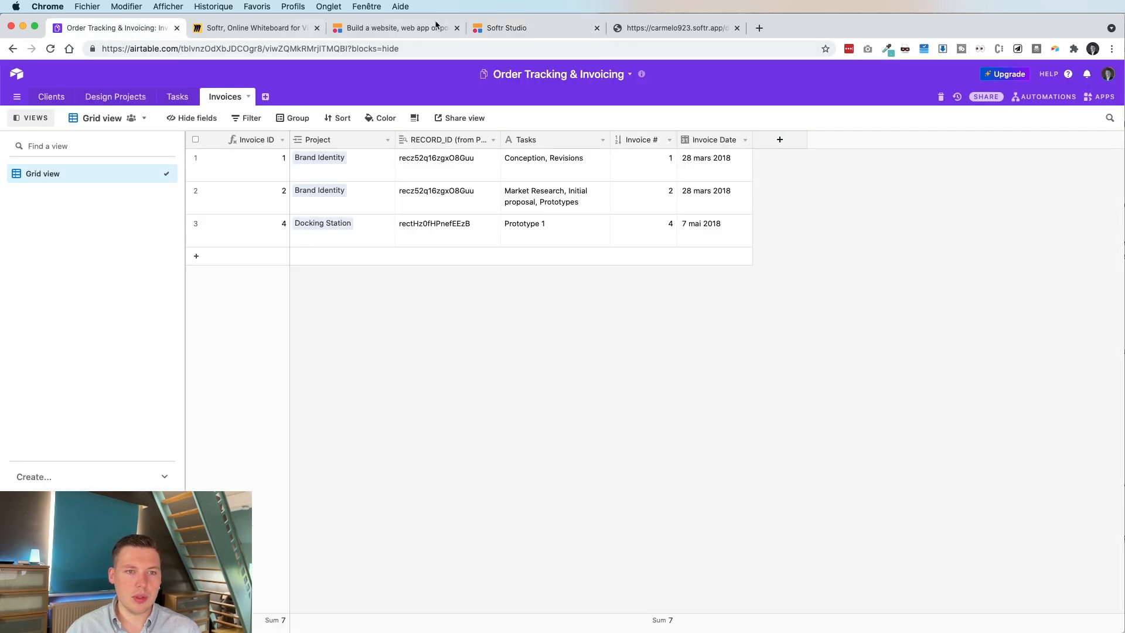
{"action": "left_click", "coordinate": [507, 30]}
{"action": "scroll", "coordinate": [961, 145], "scroll_direction": "up", "scroll_amount": 2}
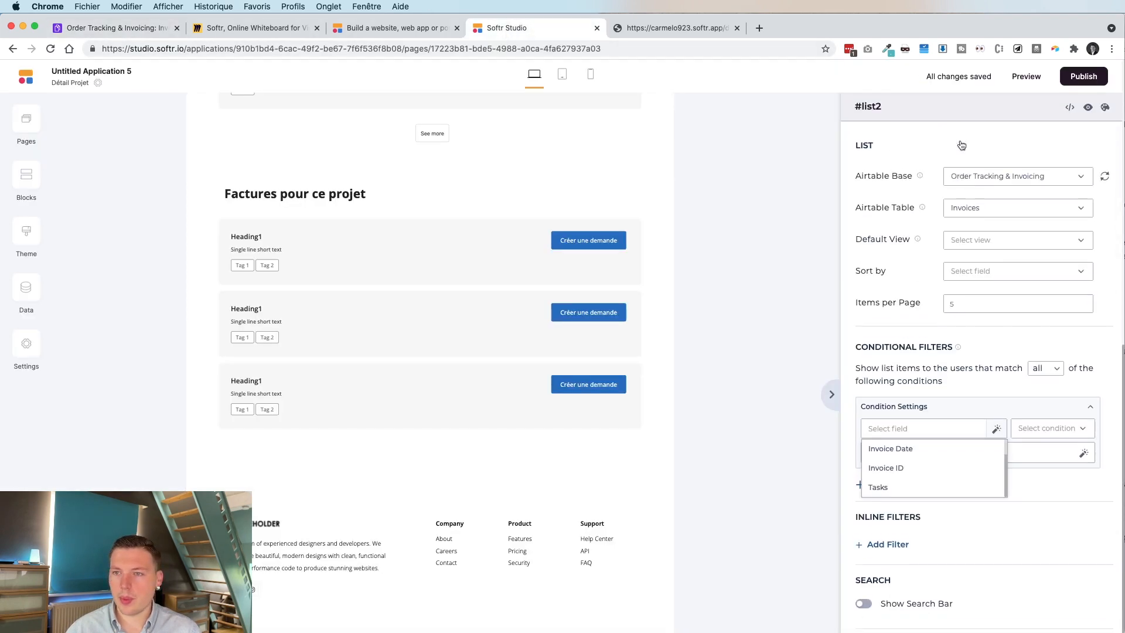
{"action": "left_click", "coordinate": [1100, 176]}
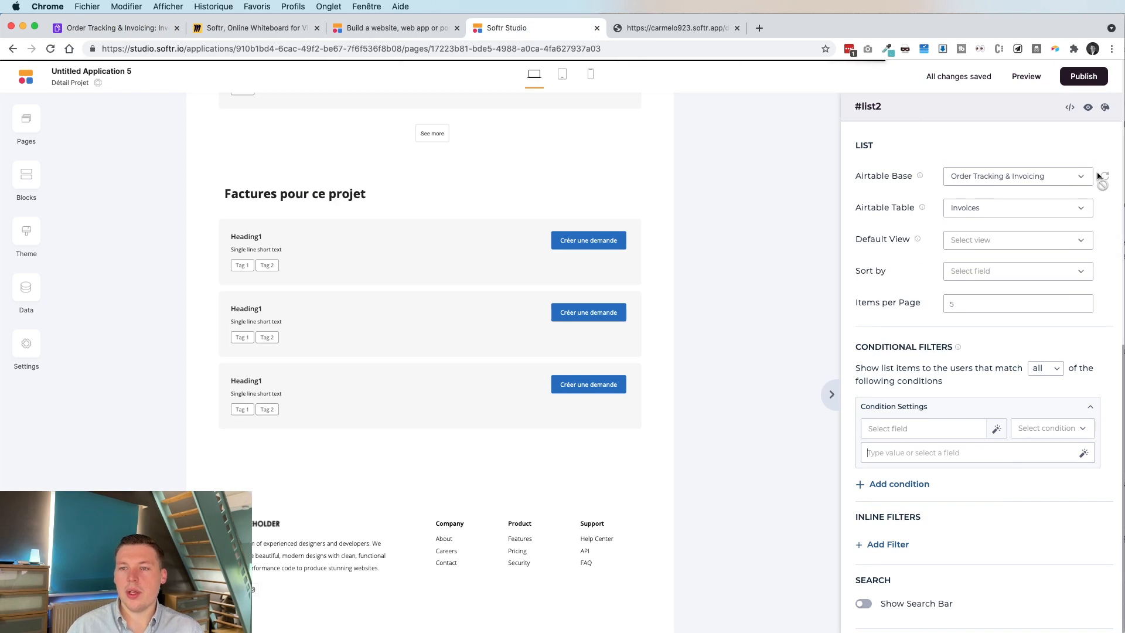
Set the condition to RECORD_ID (from Project) is Design Projects RECORD_ID.
{"action": "left_click", "coordinate": [926, 432]}
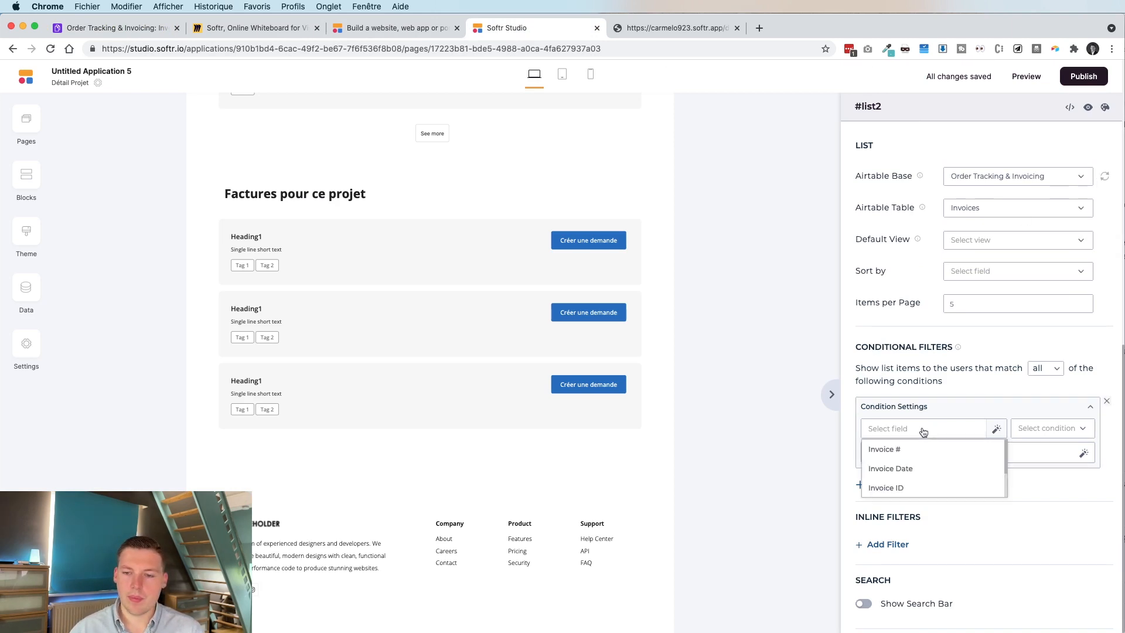
{"action": "scroll", "coordinate": [924, 463], "scroll_direction": "down", "scroll_amount": 2}
{"action": "left_click", "coordinate": [924, 469]}
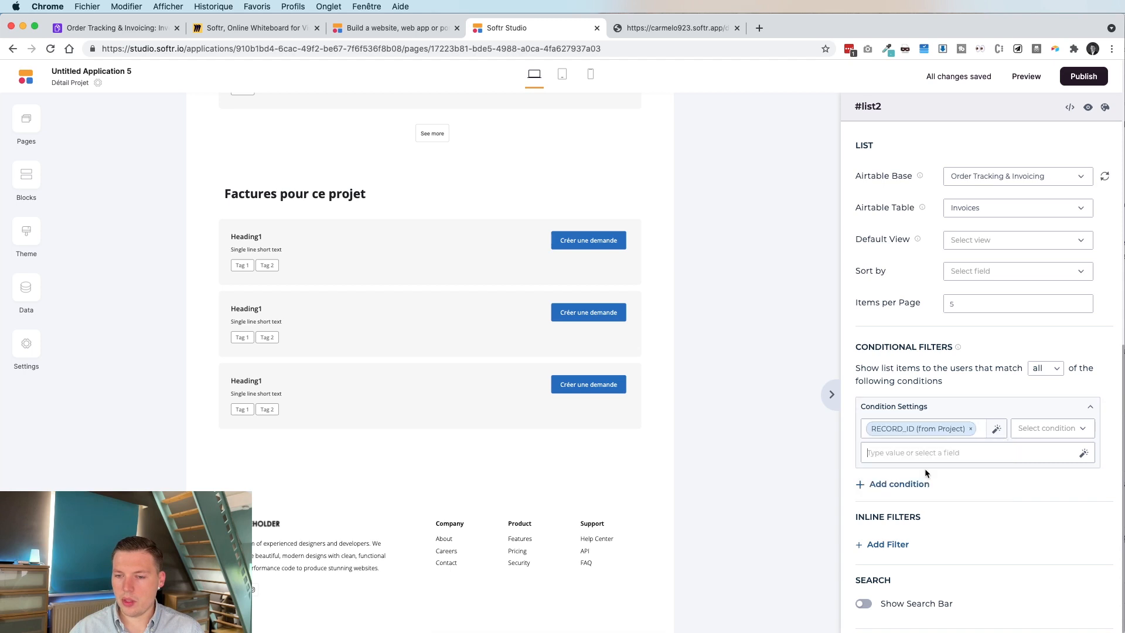
{"action": "left_click", "coordinate": [1058, 427]}
{"action": "left_click", "coordinate": [1045, 472]}
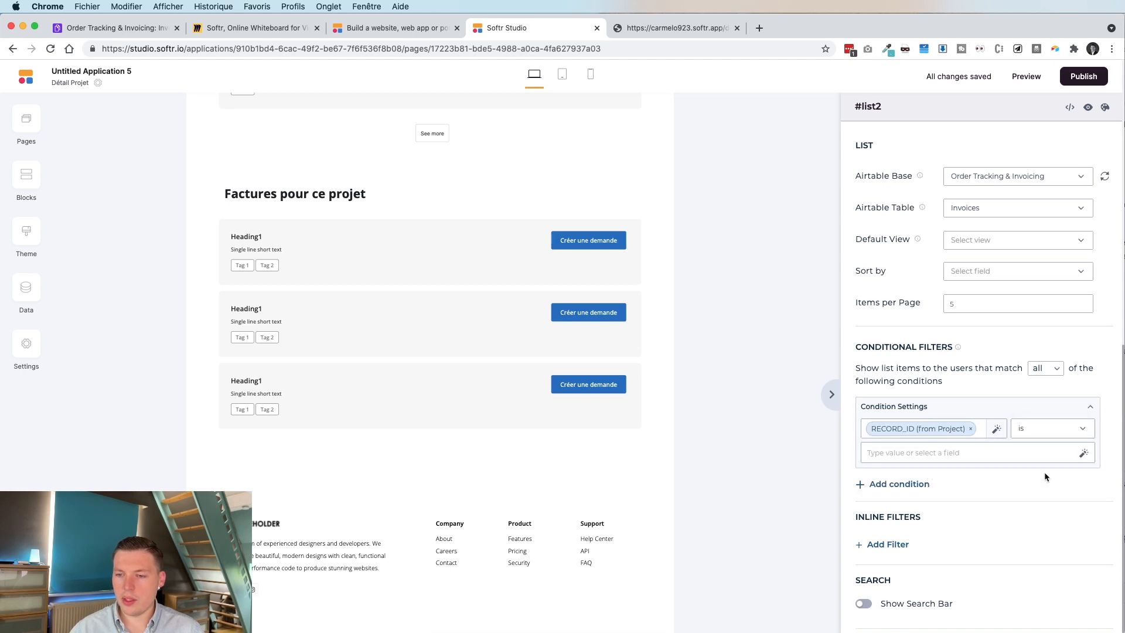
{"action": "left_click", "coordinate": [1084, 457]}
{"action": "left_click", "coordinate": [1005, 494]}
{"action": "scroll", "coordinate": [1005, 515], "scroll_direction": "down", "scroll_amount": 1}
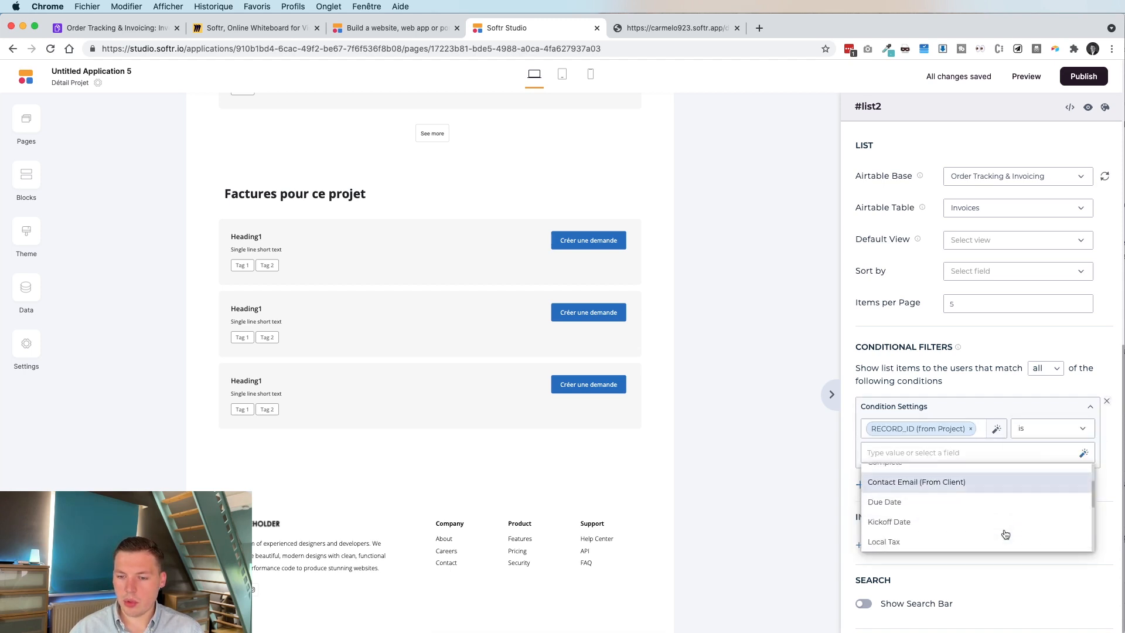
{"action": "scroll", "coordinate": [1003, 533], "scroll_direction": "down", "scroll_amount": 5}
{"action": "left_click", "coordinate": [995, 540]}
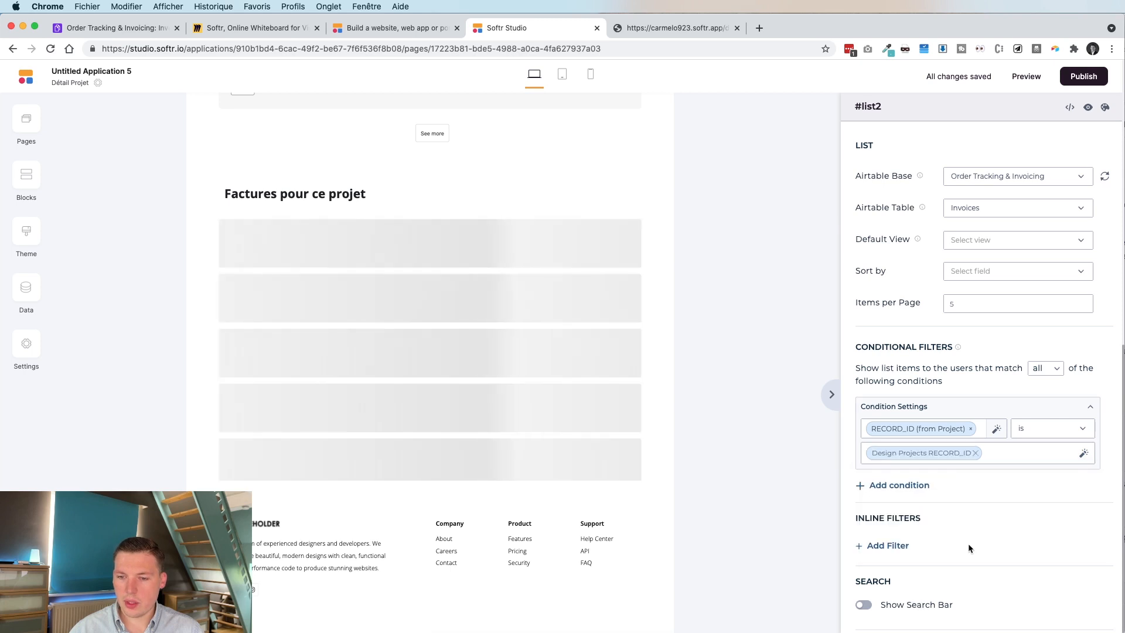
{"action": "scroll", "coordinate": [941, 395], "scroll_direction": "down", "scroll_amount": 1}
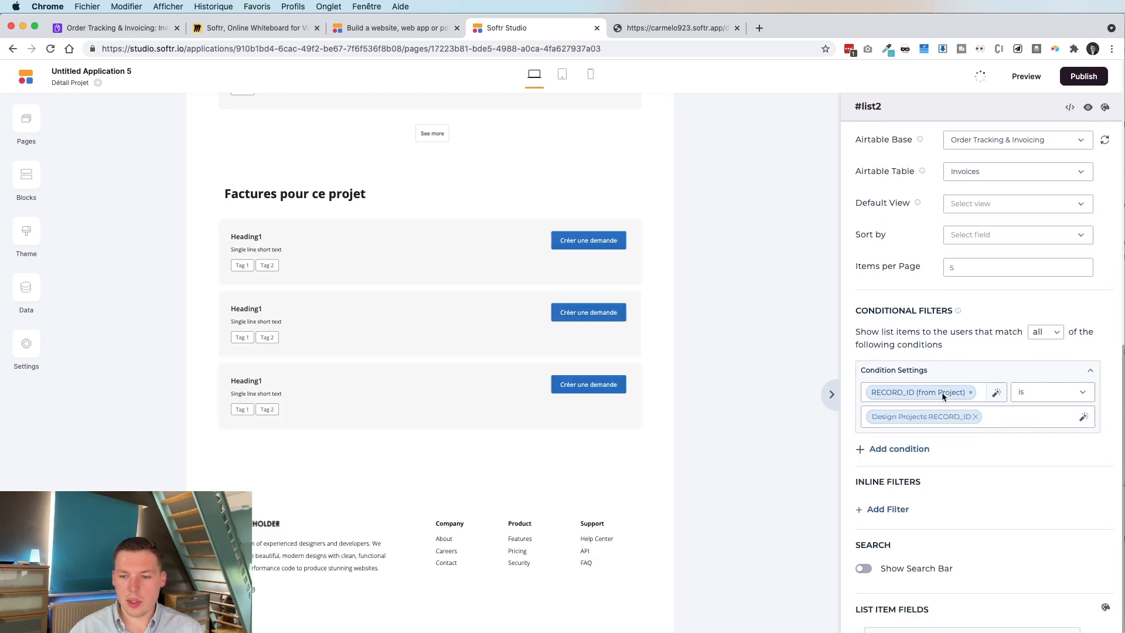
{"action": "scroll", "coordinate": [941, 392], "scroll_direction": "down", "scroll_amount": 5}
{"action": "left_click", "coordinate": [929, 394]}
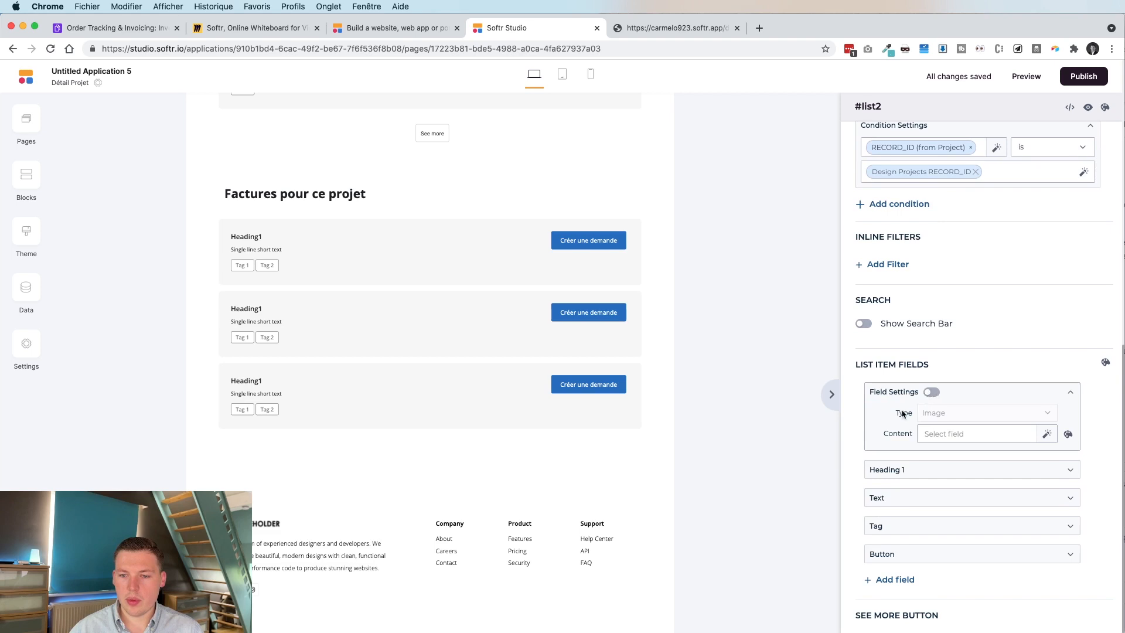
Show Invoice # as each invoice card's heading and Invoice Date as its text.
{"action": "left_click", "coordinate": [896, 472]}
{"action": "left_click", "coordinate": [986, 510]}
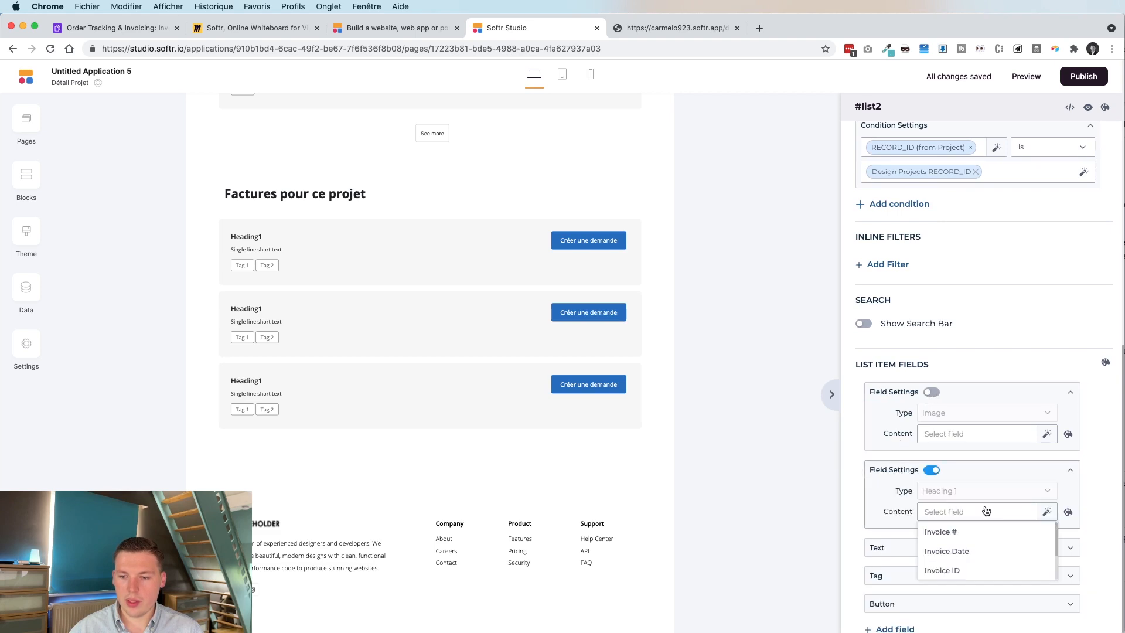
{"action": "left_click", "coordinate": [979, 533]}
{"action": "scroll", "coordinate": [980, 535], "scroll_direction": "down", "scroll_amount": 2}
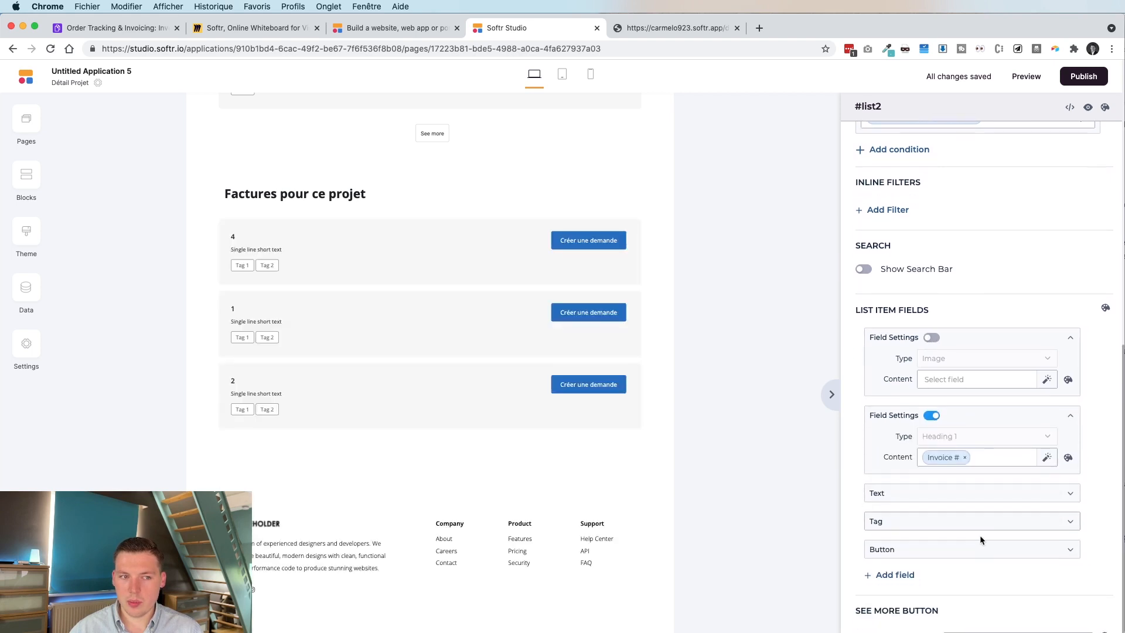
{"action": "left_click", "coordinate": [947, 487]}
{"action": "left_click", "coordinate": [972, 530]}
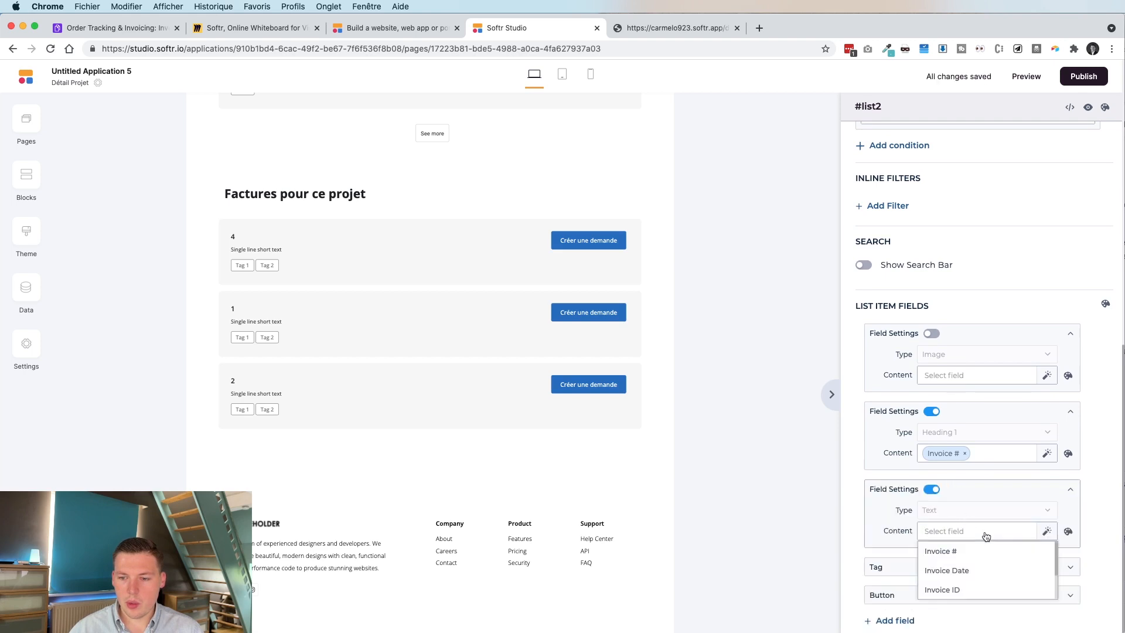
{"action": "scroll", "coordinate": [984, 547], "scroll_direction": "down", "scroll_amount": 2}
{"action": "scroll", "coordinate": [980, 525], "scroll_direction": "down", "scroll_amount": 2}
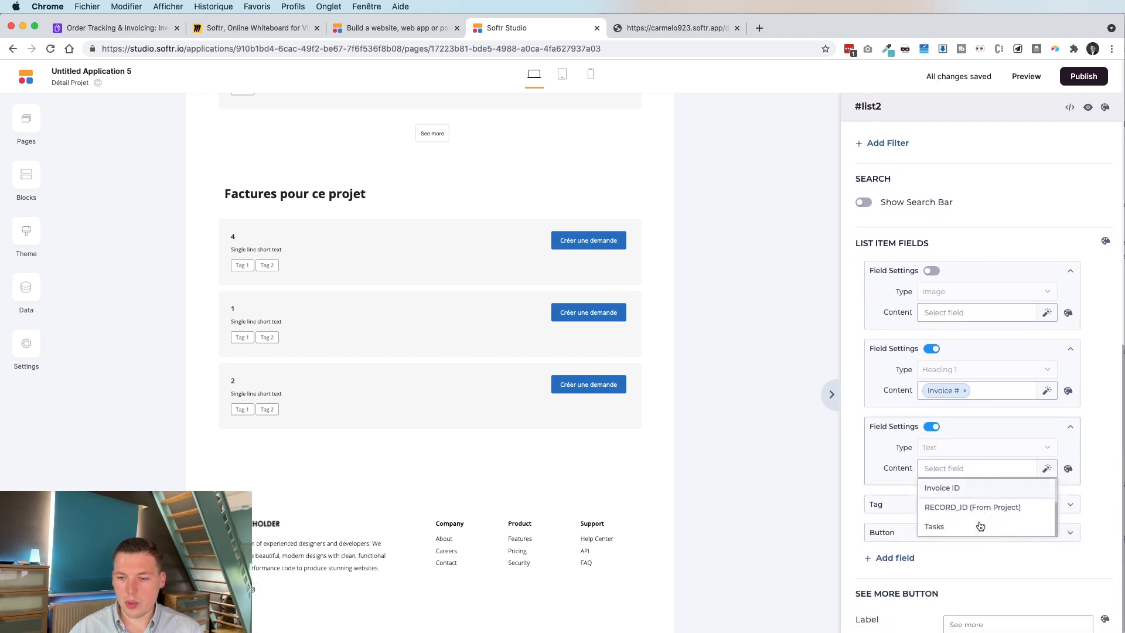
{"action": "scroll", "coordinate": [979, 525], "scroll_direction": "up", "scroll_amount": 2}
{"action": "left_click", "coordinate": [970, 507]}
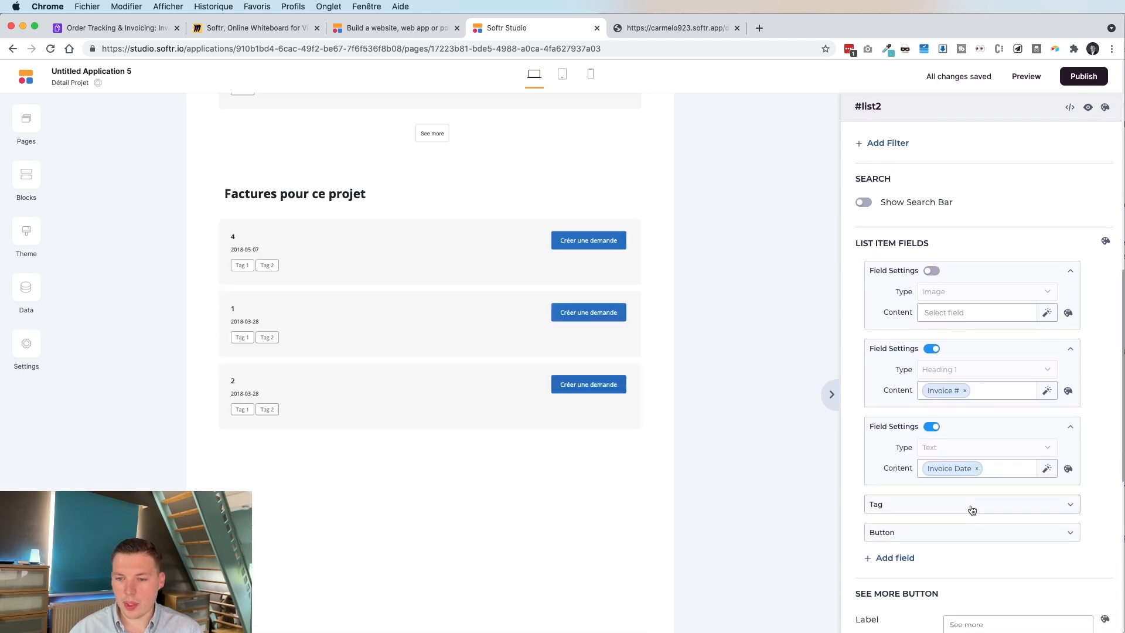
Label each invoice card's button 'Payer cette facture' and publish the app.
{"action": "left_click", "coordinate": [921, 533]}
{"action": "type", "text": "P"}
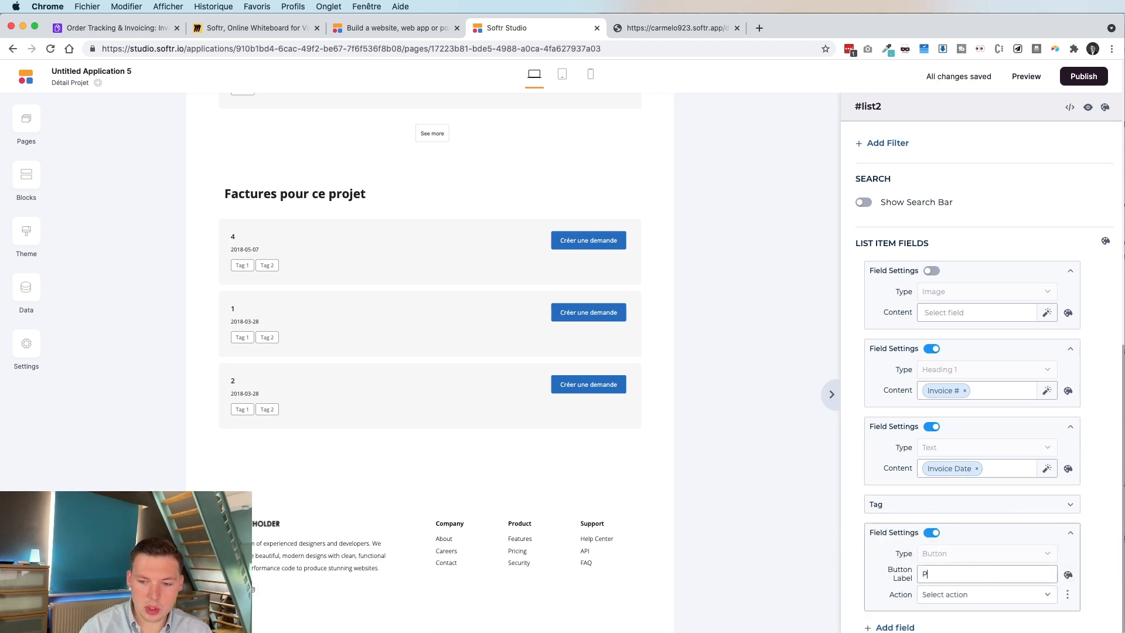
{"action": "type", "text": "ayer cette facture"}
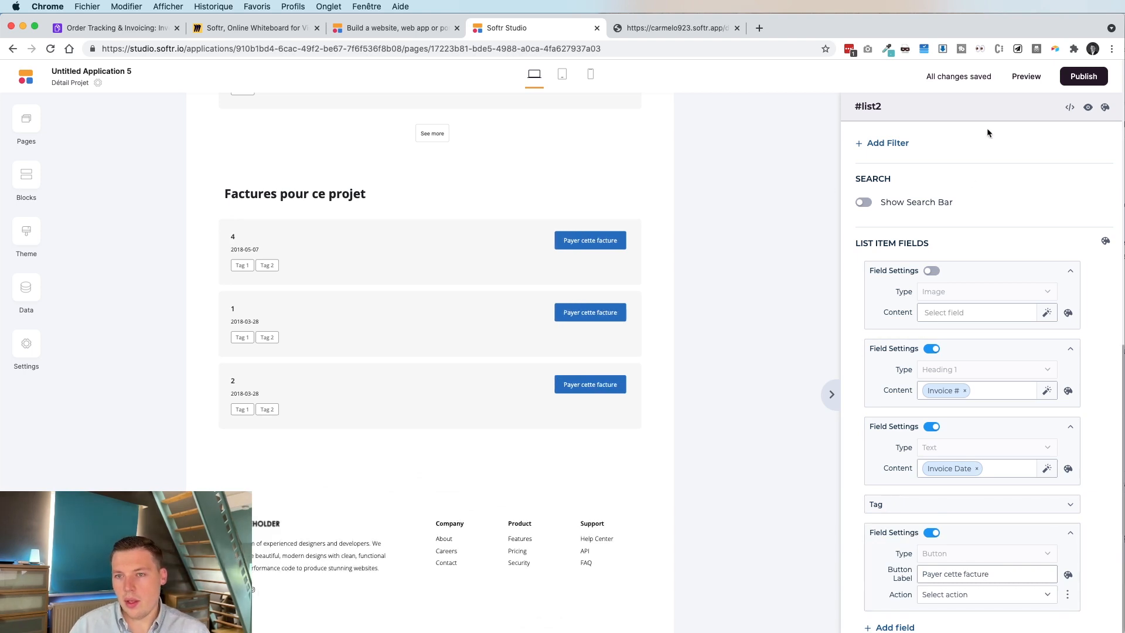
{"action": "scroll", "coordinate": [987, 228], "scroll_direction": "down", "scroll_amount": 5}
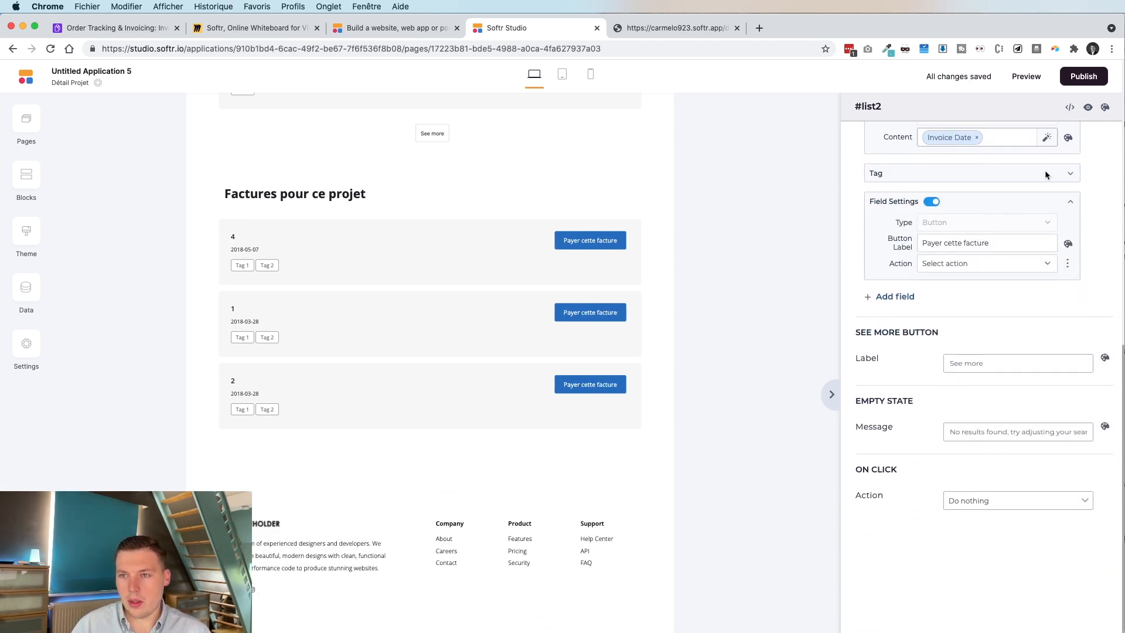
{"action": "left_click", "coordinate": [1076, 75]}
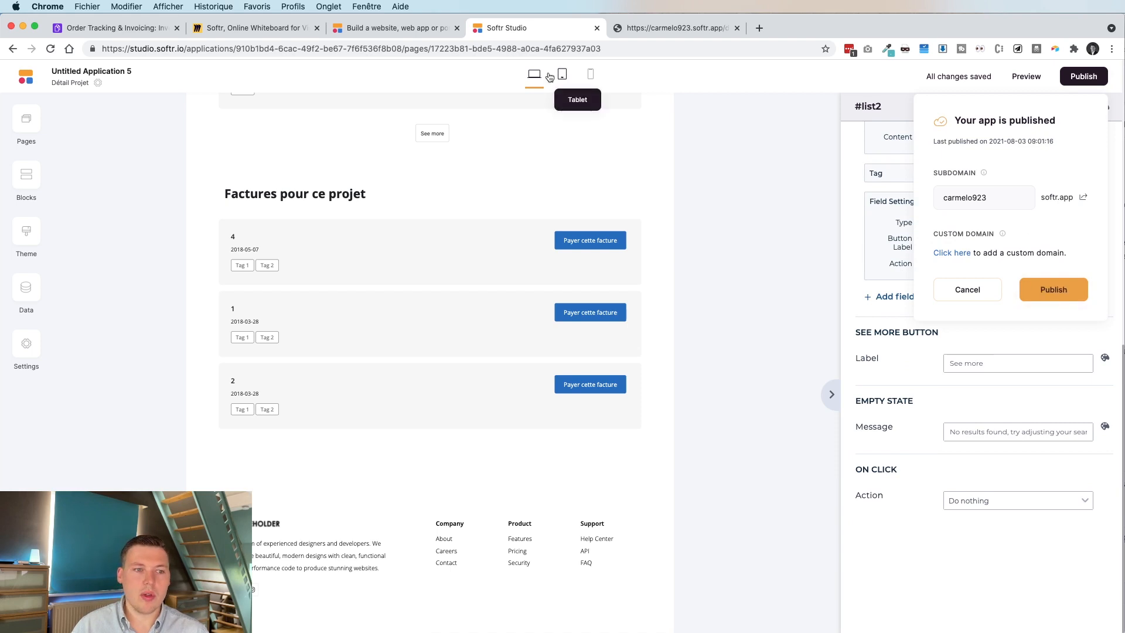
{"action": "left_click", "coordinate": [645, 27]}
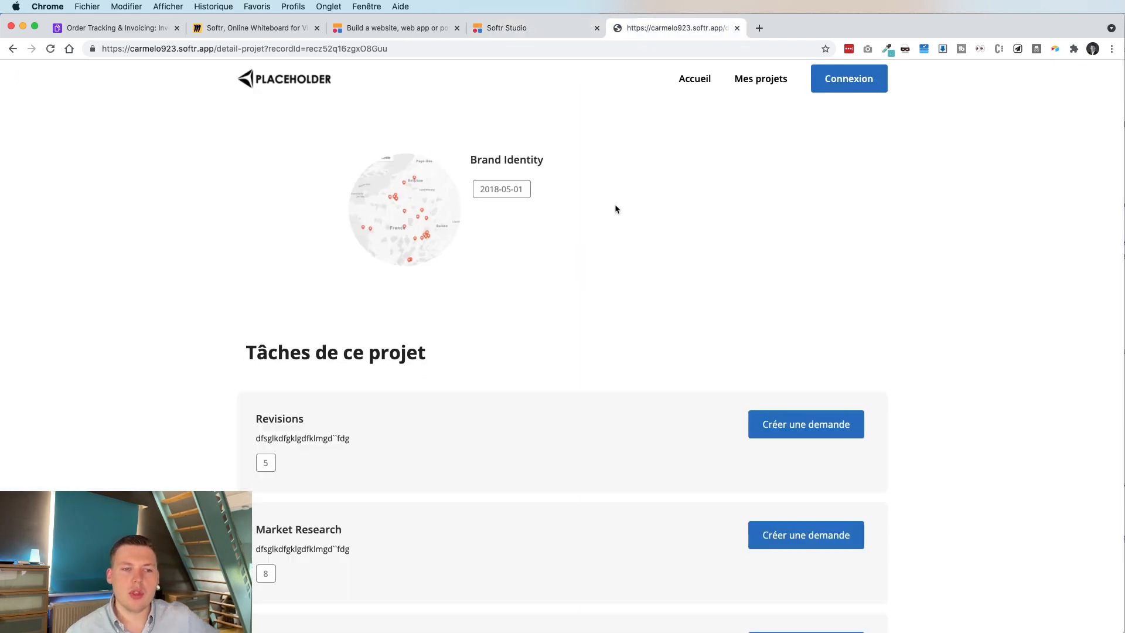
Check that the Mobile website design and Metro poster campaign projects show no invoices.
{"action": "scroll", "coordinate": [610, 317], "scroll_direction": "down", "scroll_amount": 10}
{"action": "scroll", "coordinate": [610, 320], "scroll_direction": "down", "scroll_amount": 4}
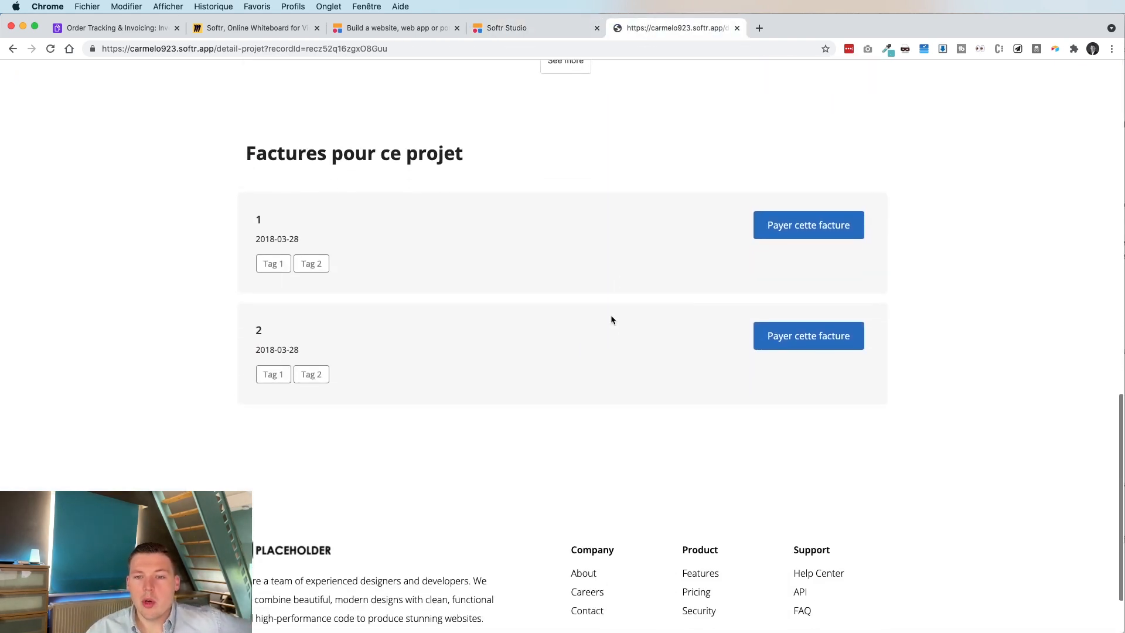
{"action": "scroll", "coordinate": [610, 319], "scroll_direction": "up", "scroll_amount": 15}
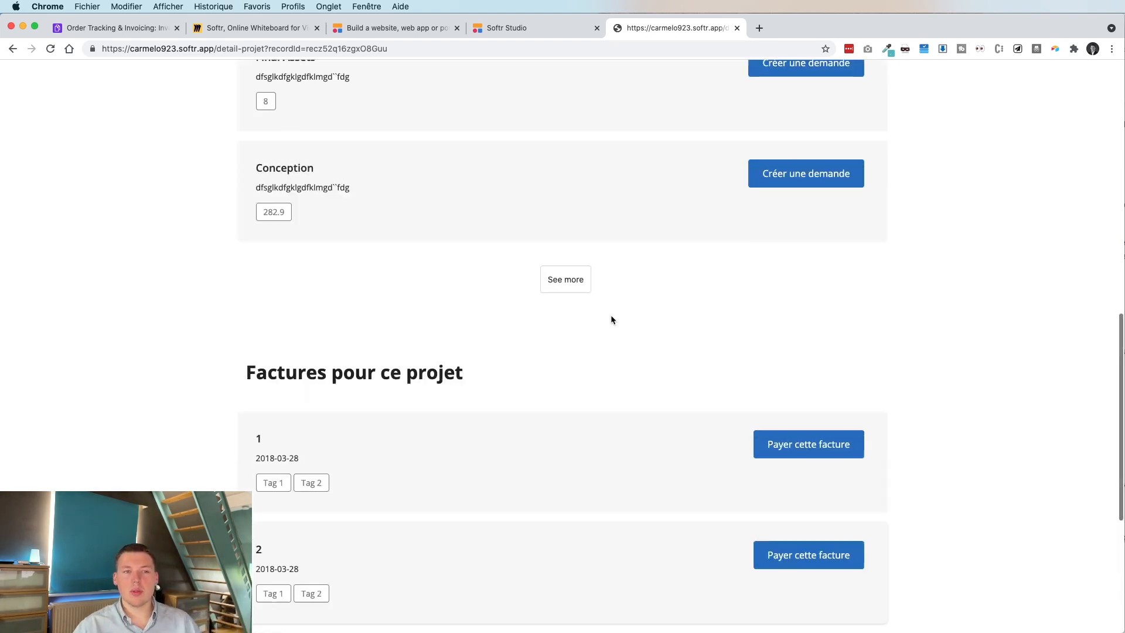
{"action": "left_click", "coordinate": [684, 84]}
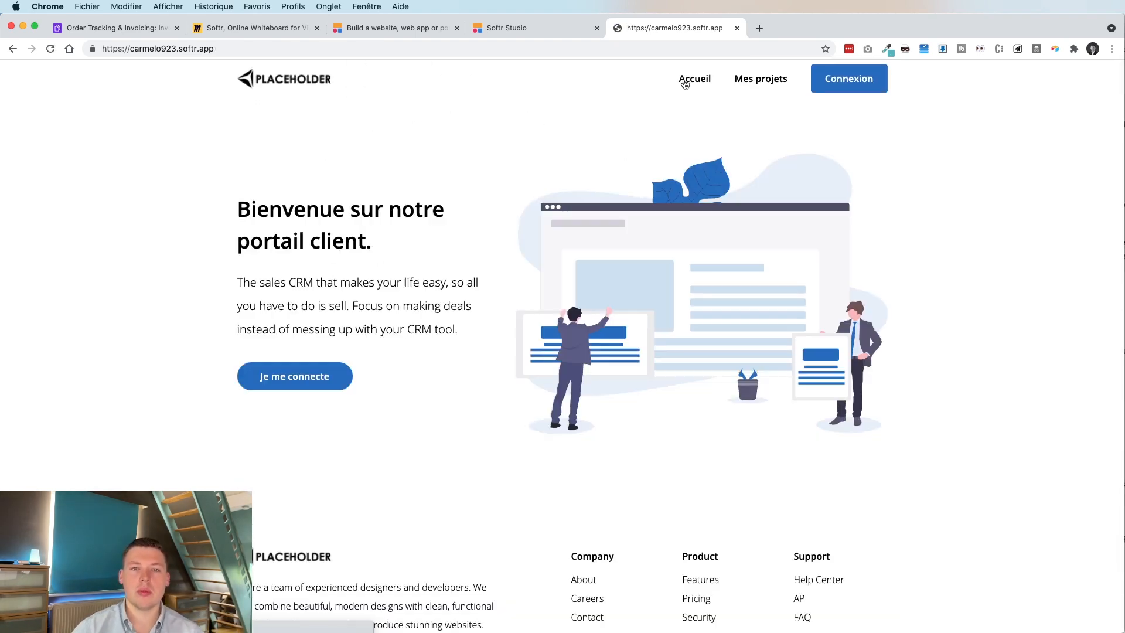
{"action": "left_click", "coordinate": [750, 81]}
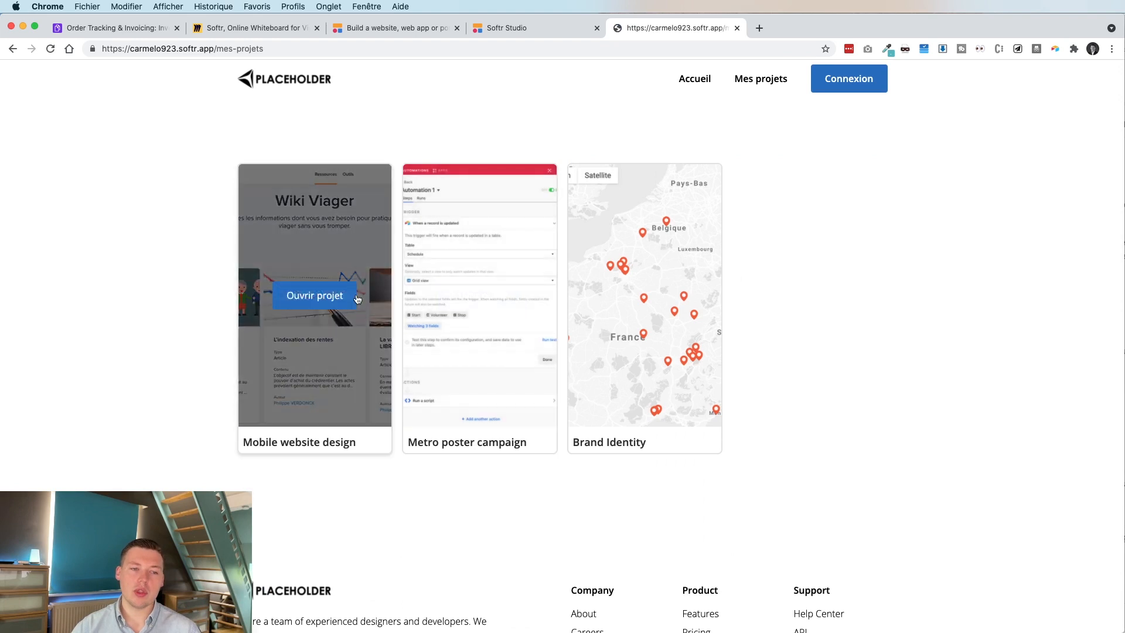
{"action": "left_click", "coordinate": [355, 296]}
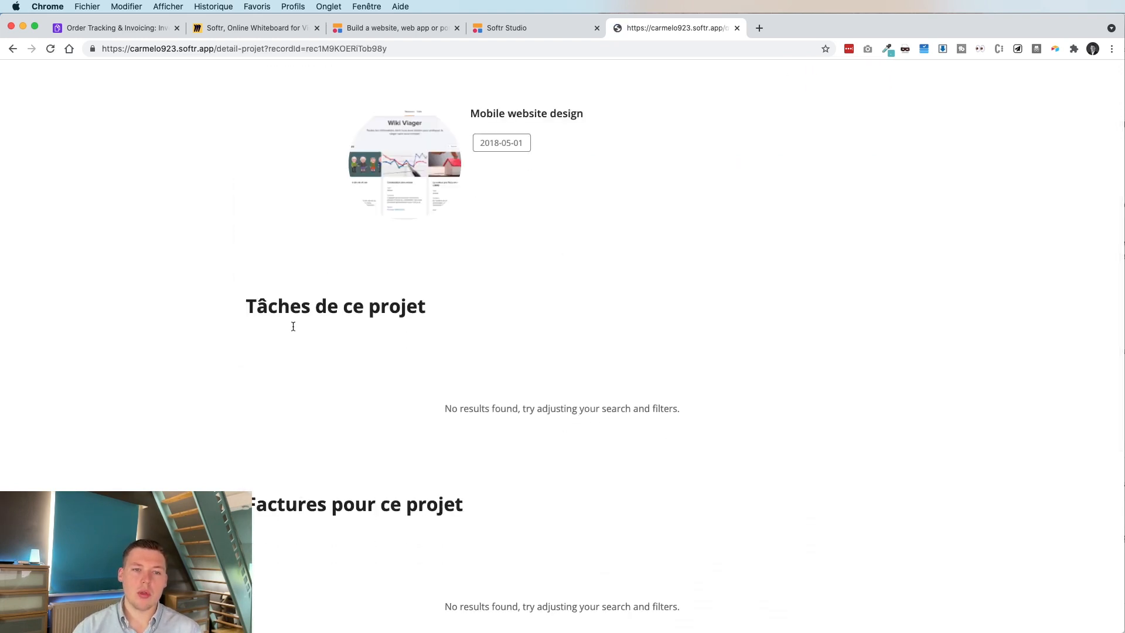
{"action": "left_click", "coordinate": [739, 82]}
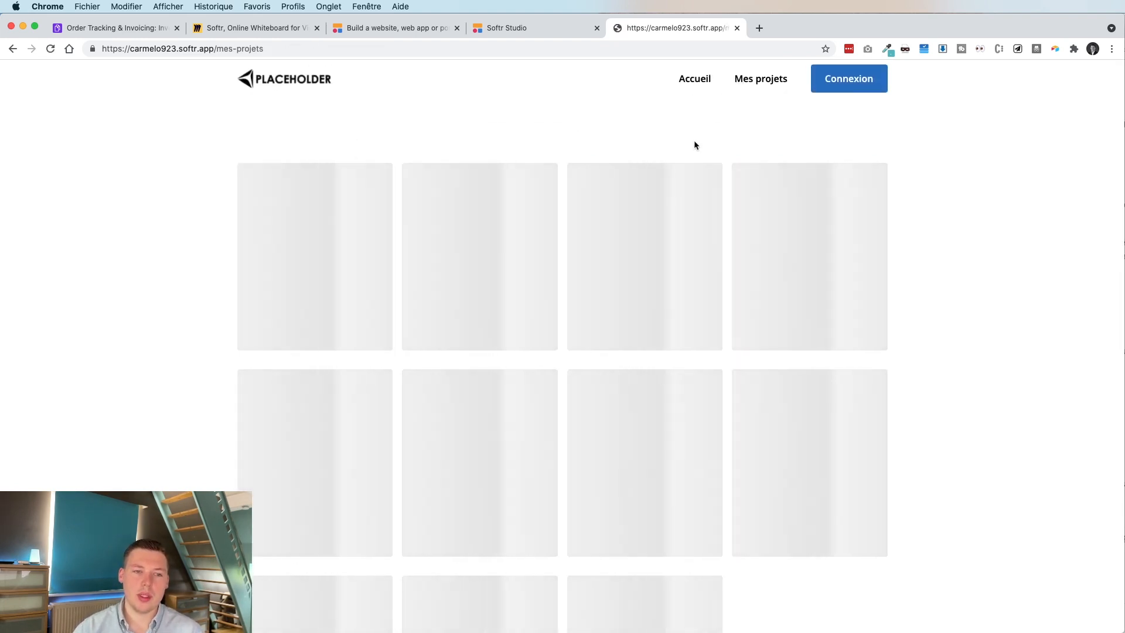
{"action": "left_click", "coordinate": [472, 309]}
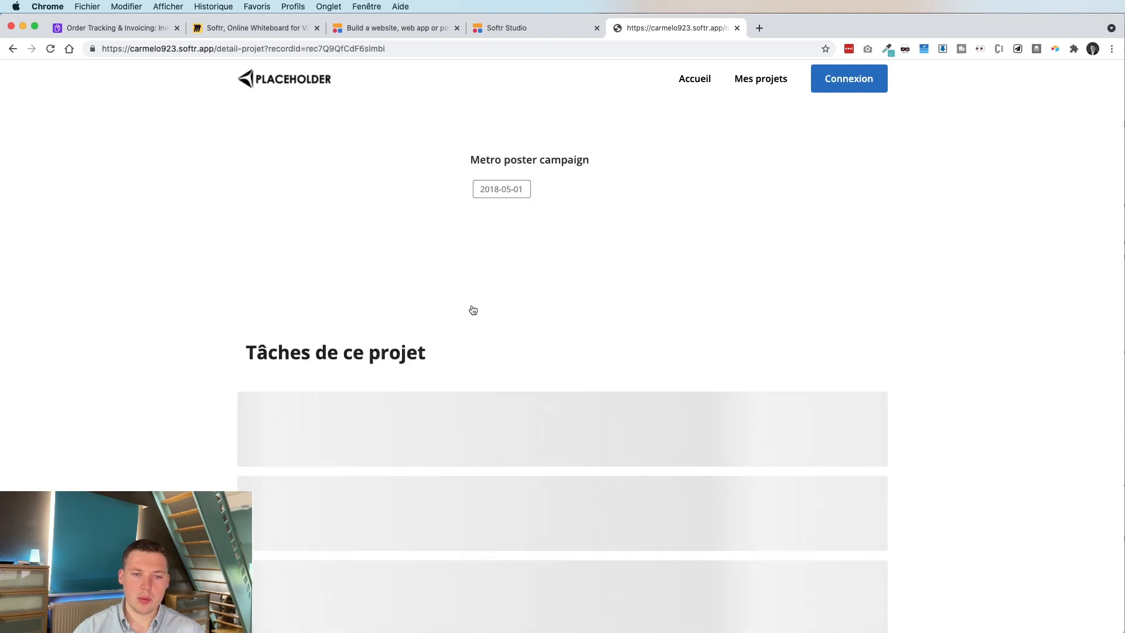
{"action": "scroll", "coordinate": [473, 309], "scroll_direction": "down", "scroll_amount": 5}
{"action": "scroll", "coordinate": [473, 309], "scroll_direction": "up", "scroll_amount": 6}
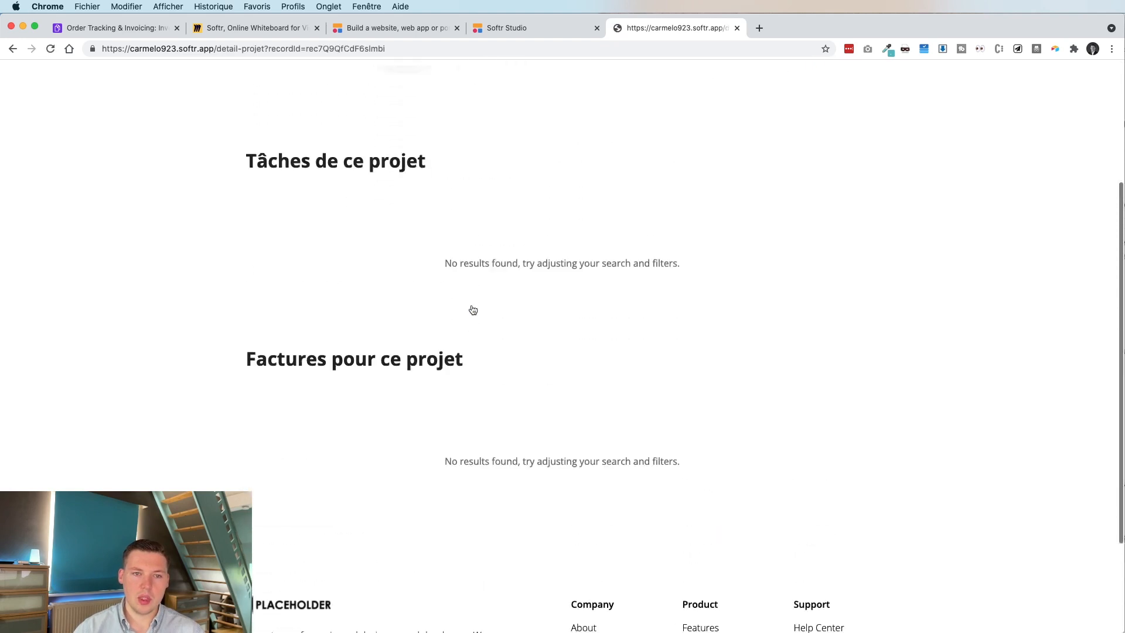
{"action": "left_click", "coordinate": [759, 78]}
Confirm the Brand Identity project page lists its tasks and invoices 1 and 2.
{"action": "mouse_move", "coordinate": [627, 233]}
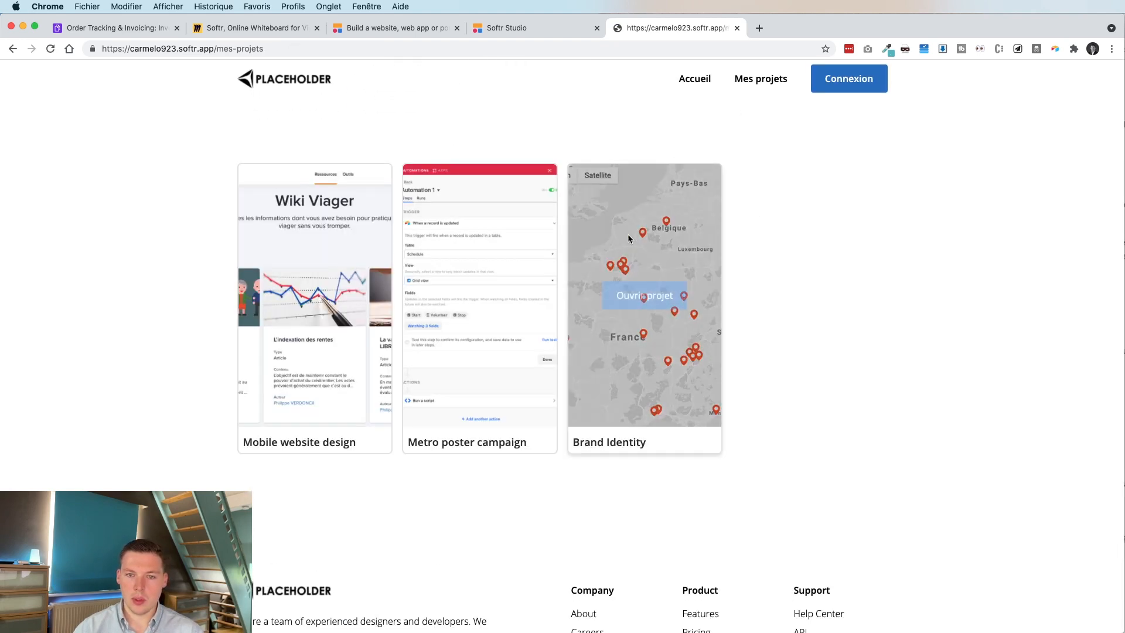
{"action": "left_click", "coordinate": [644, 290]}
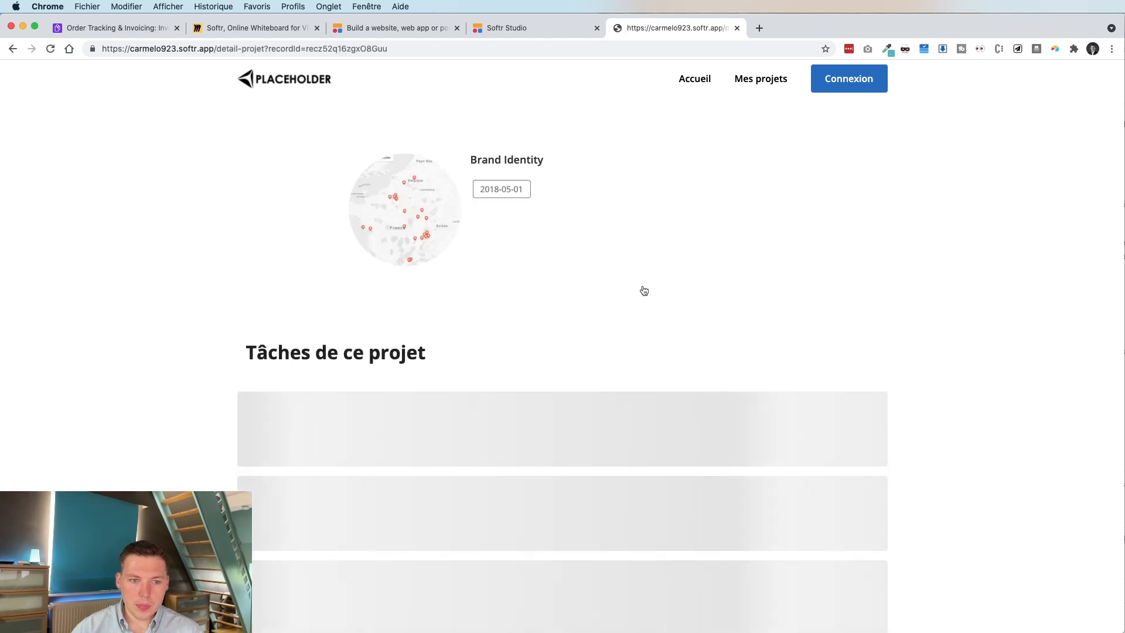
{"action": "scroll", "coordinate": [644, 291], "scroll_direction": "down", "scroll_amount": 1}
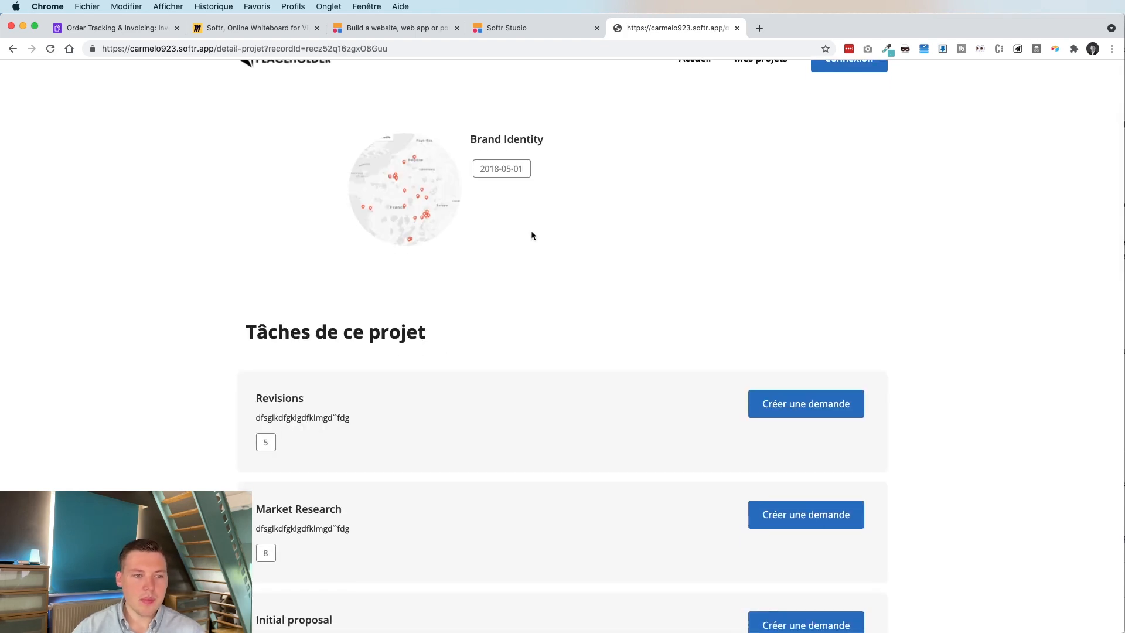
{"action": "scroll", "coordinate": [530, 235], "scroll_direction": "down", "scroll_amount": 1}
{"action": "scroll", "coordinate": [609, 287], "scroll_direction": "down", "scroll_amount": 2}
{"action": "scroll", "coordinate": [609, 287], "scroll_direction": "down", "scroll_amount": 12}
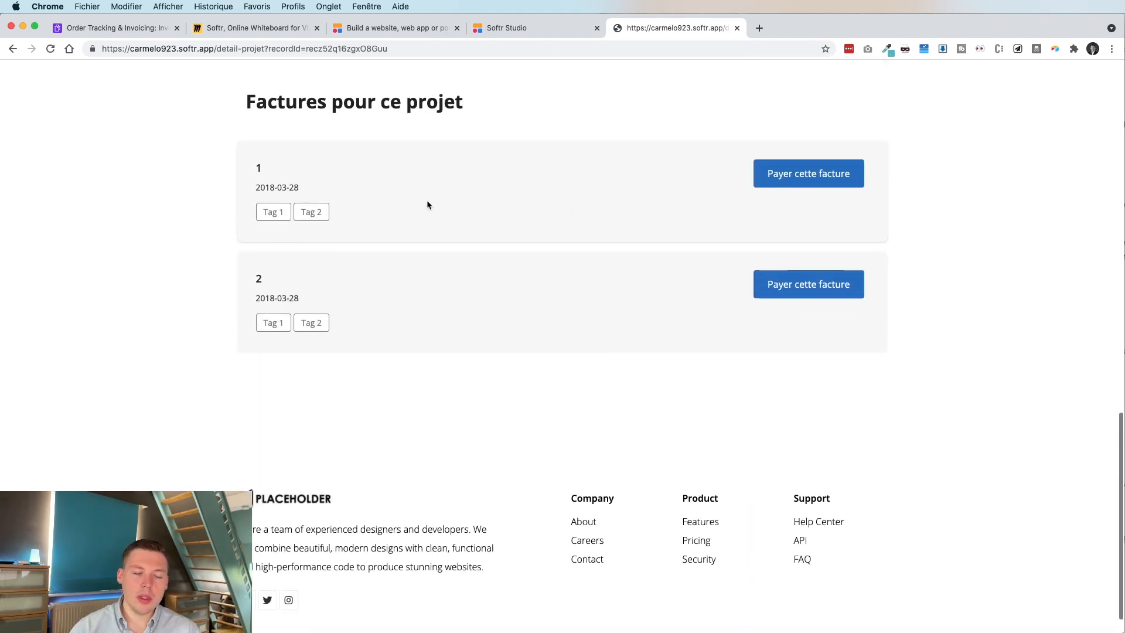
{"action": "scroll", "coordinate": [427, 204], "scroll_direction": "up", "scroll_amount": 14}
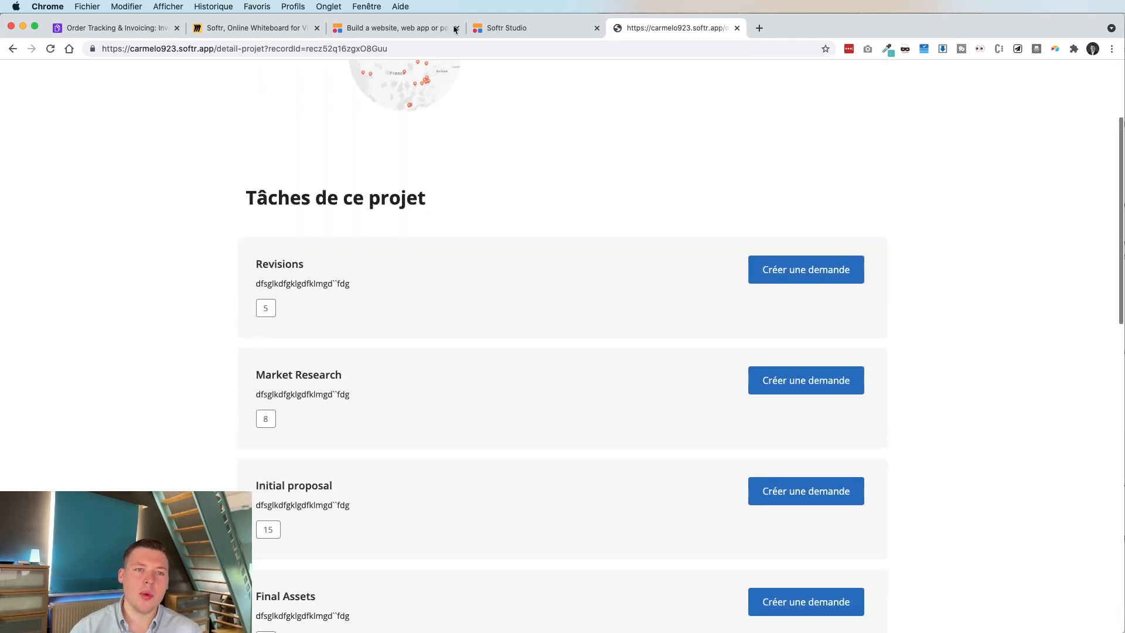
{"action": "left_click", "coordinate": [507, 30]}
Dismiss the publish prompt and try a dark red background on the invoices section.
{"action": "left_click", "coordinate": [972, 287]}
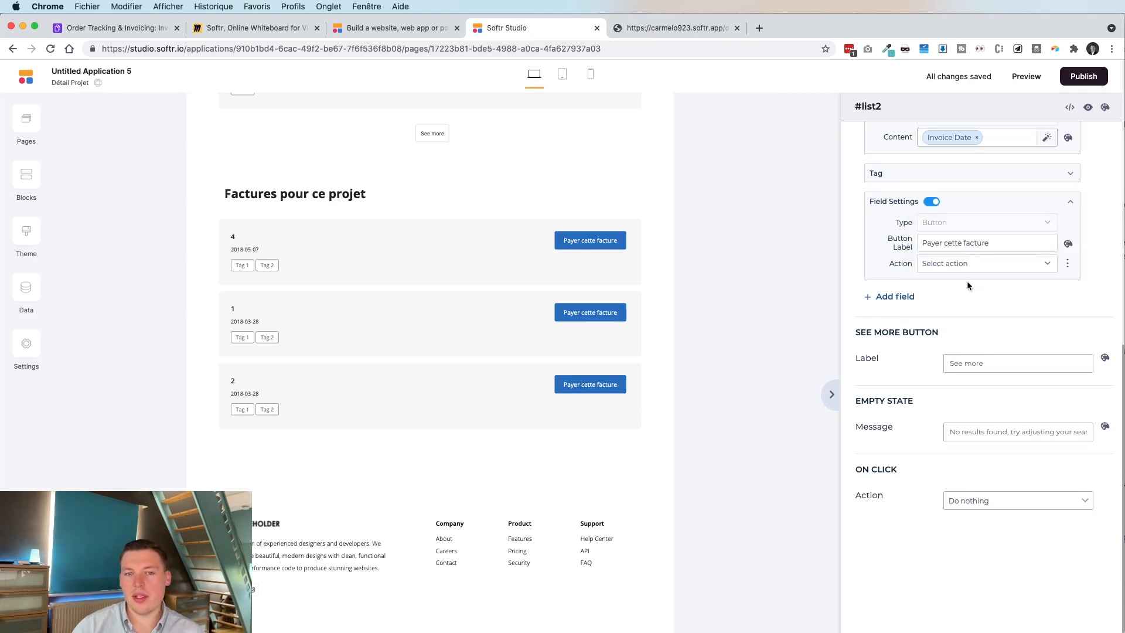
{"action": "scroll", "coordinate": [967, 285], "scroll_direction": "up", "scroll_amount": 10}
{"action": "scroll", "coordinate": [967, 286], "scroll_direction": "up", "scroll_amount": 6}
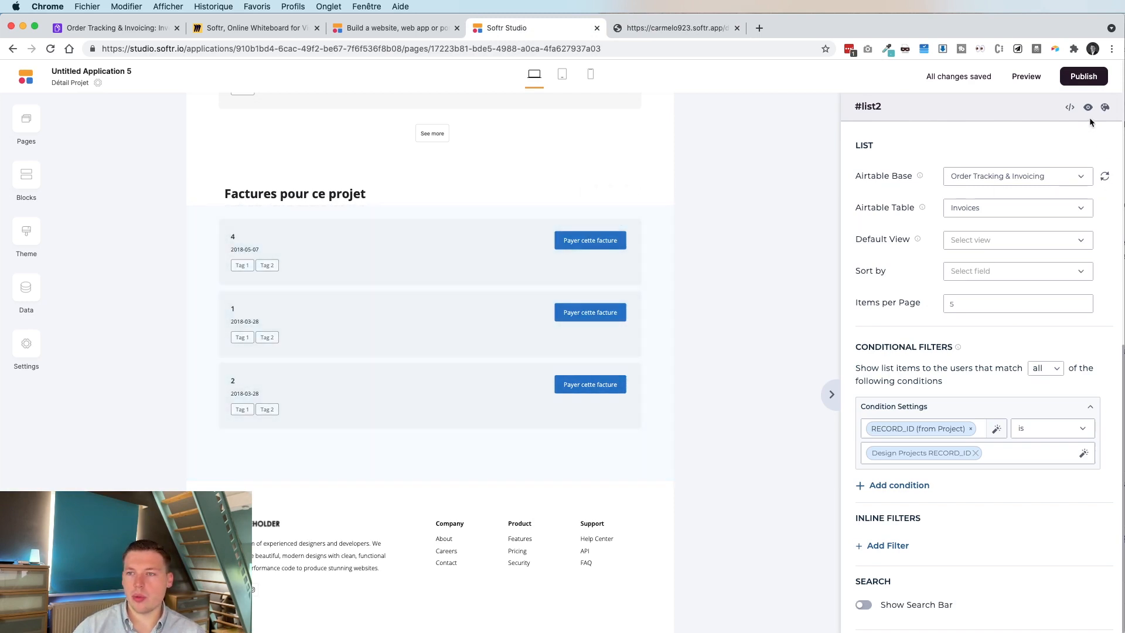
{"action": "left_click", "coordinate": [1105, 107]}
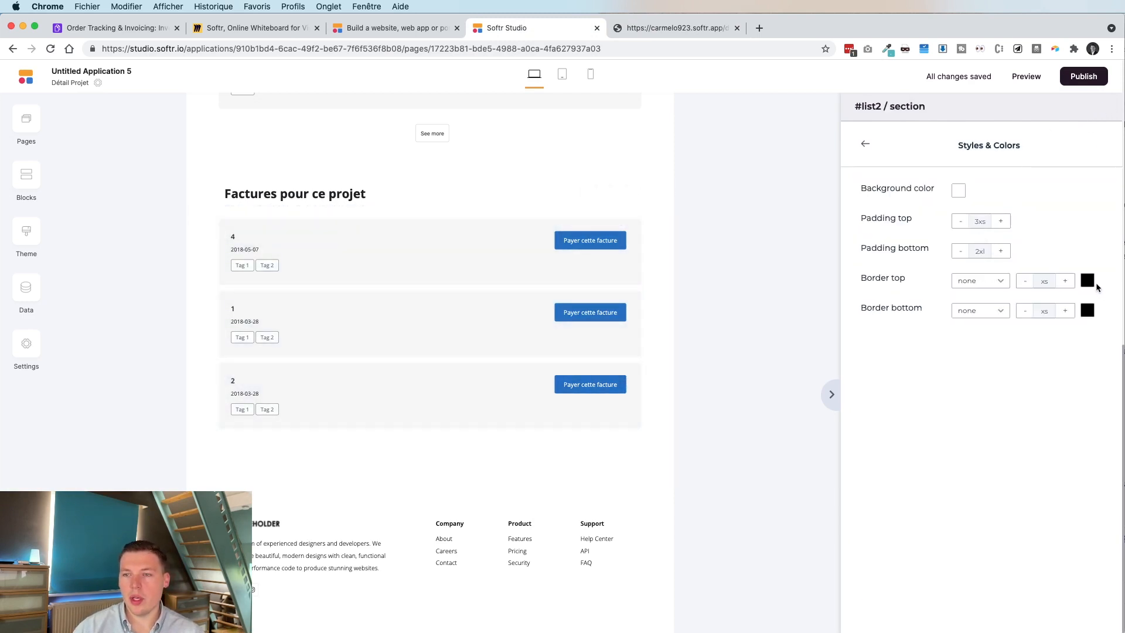
{"action": "left_click", "coordinate": [958, 190]}
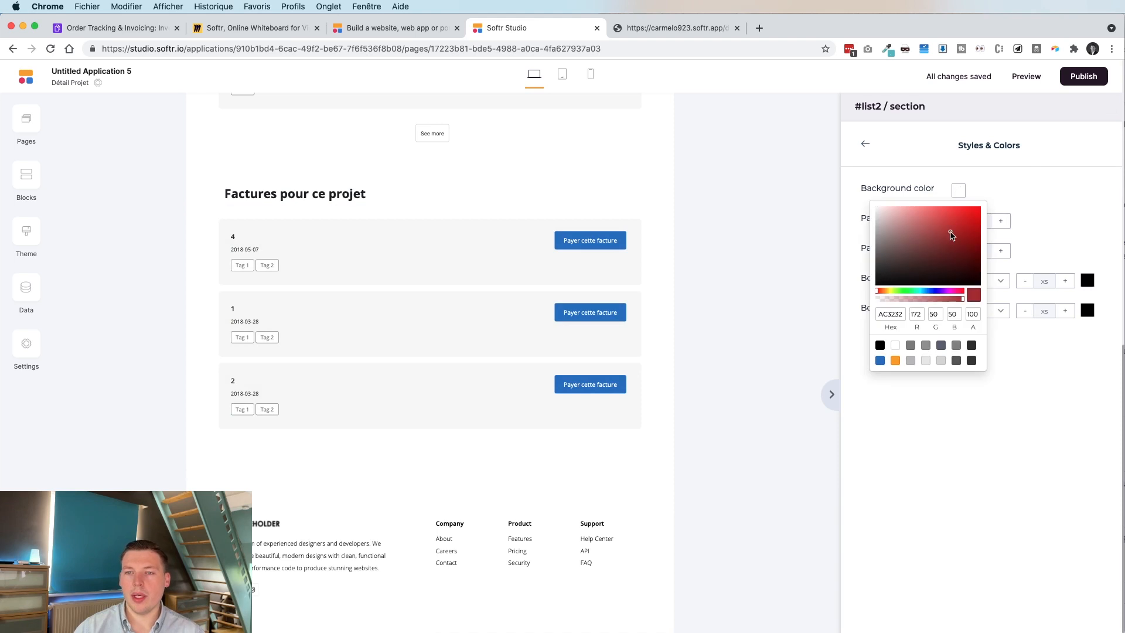
{"action": "left_click", "coordinate": [951, 233]}
{"action": "left_click", "coordinate": [1052, 214]}
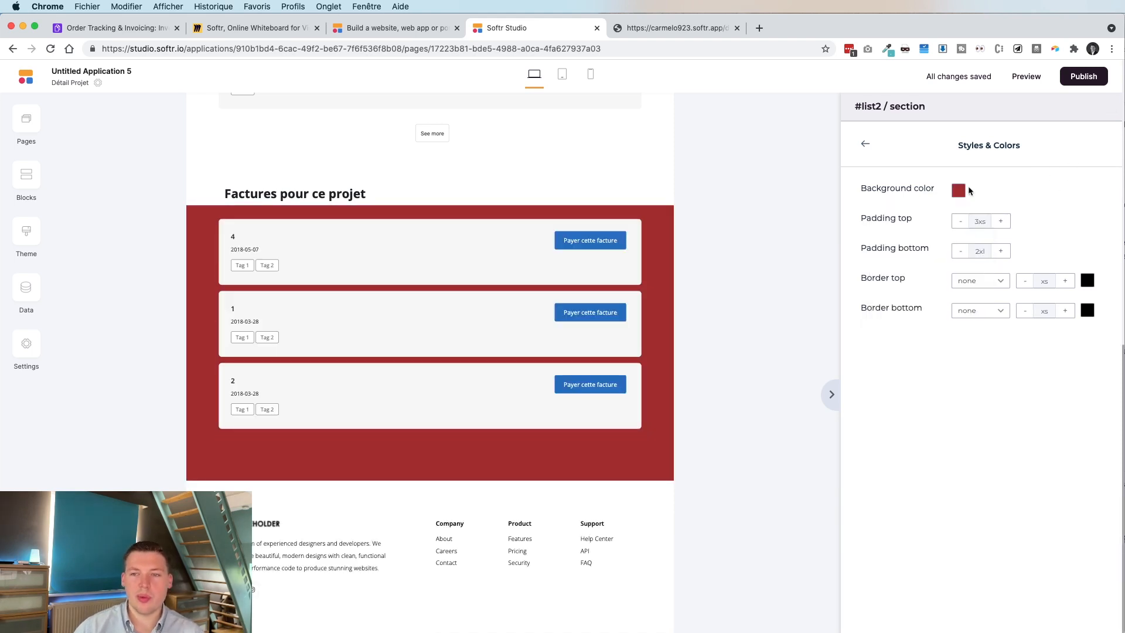
Set the invoices section background back to white (FFFFFF).
{"action": "left_click", "coordinate": [958, 191]}
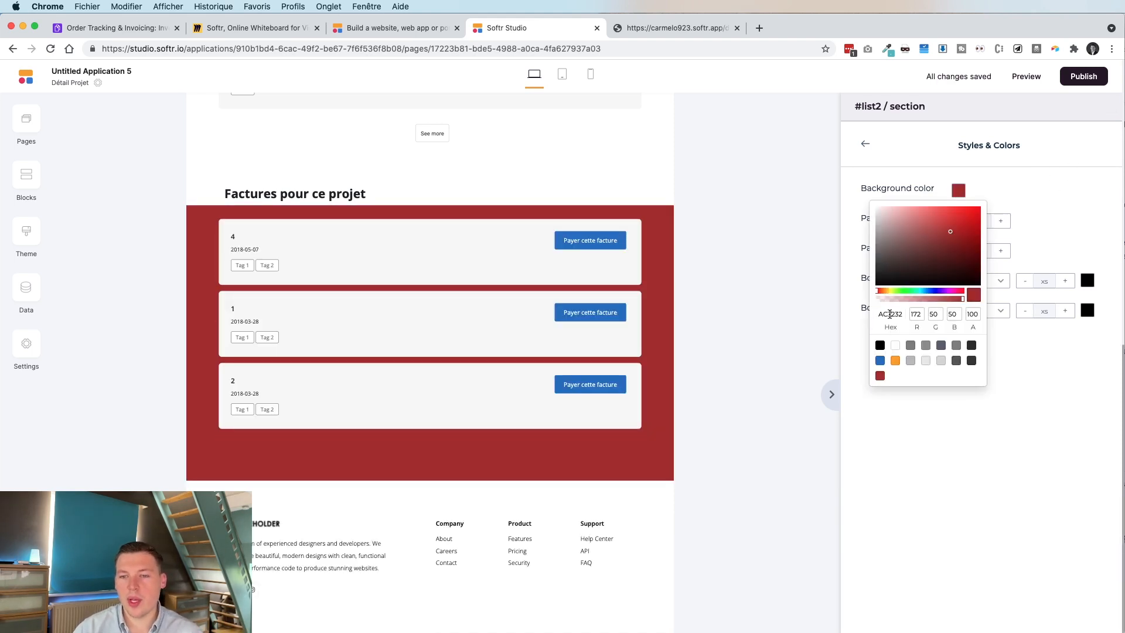
{"action": "left_click", "coordinate": [894, 346]}
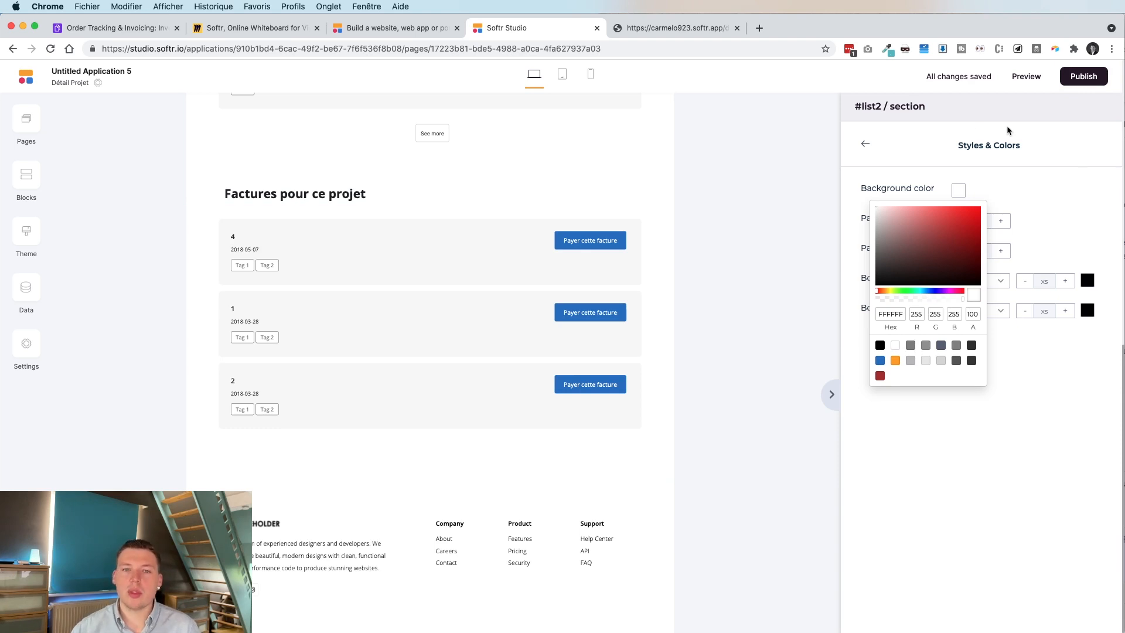
{"action": "left_click", "coordinate": [694, 184]}
{"action": "key", "text": "super+t"}
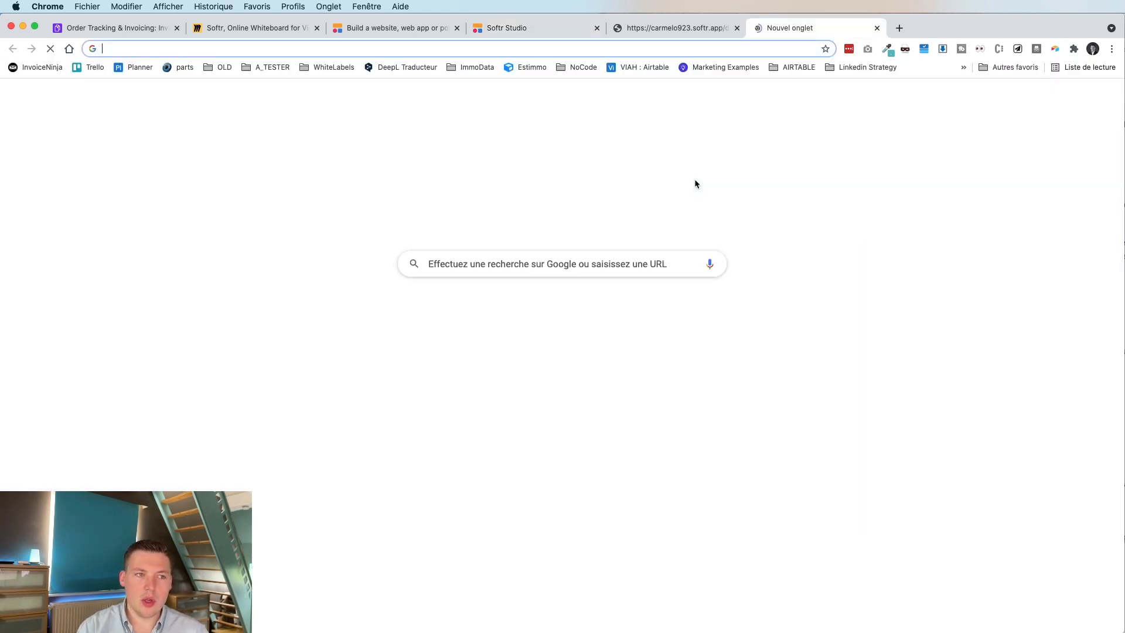
{"action": "type", "text": "bba"}
{"action": "key", "text": "Return"}
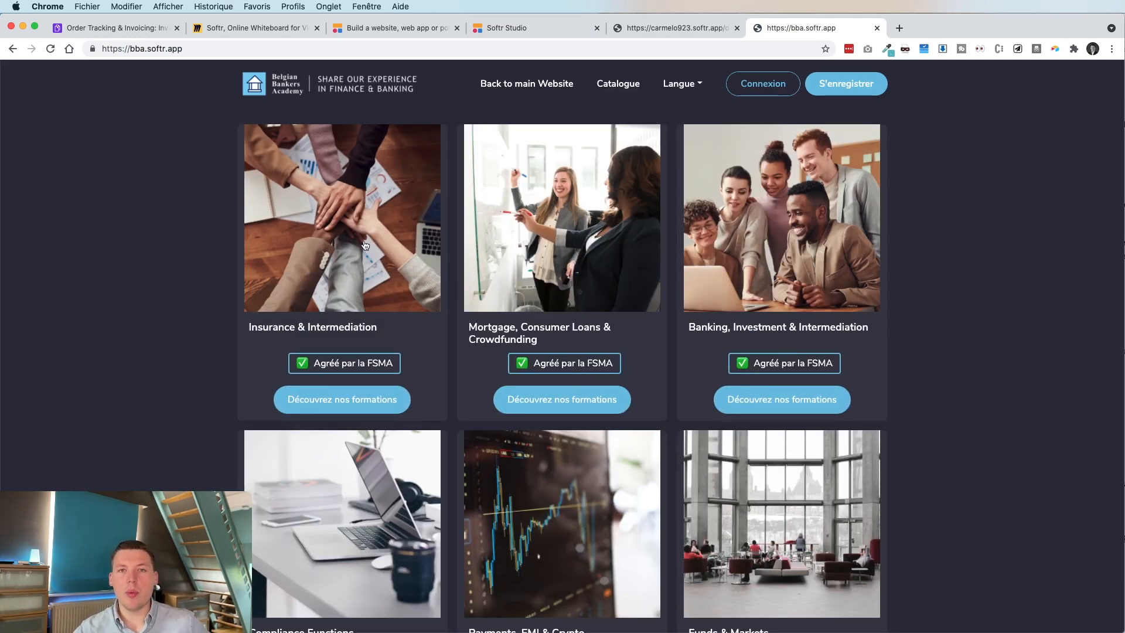
{"action": "scroll", "coordinate": [223, 267], "scroll_direction": "down", "scroll_amount": 10}
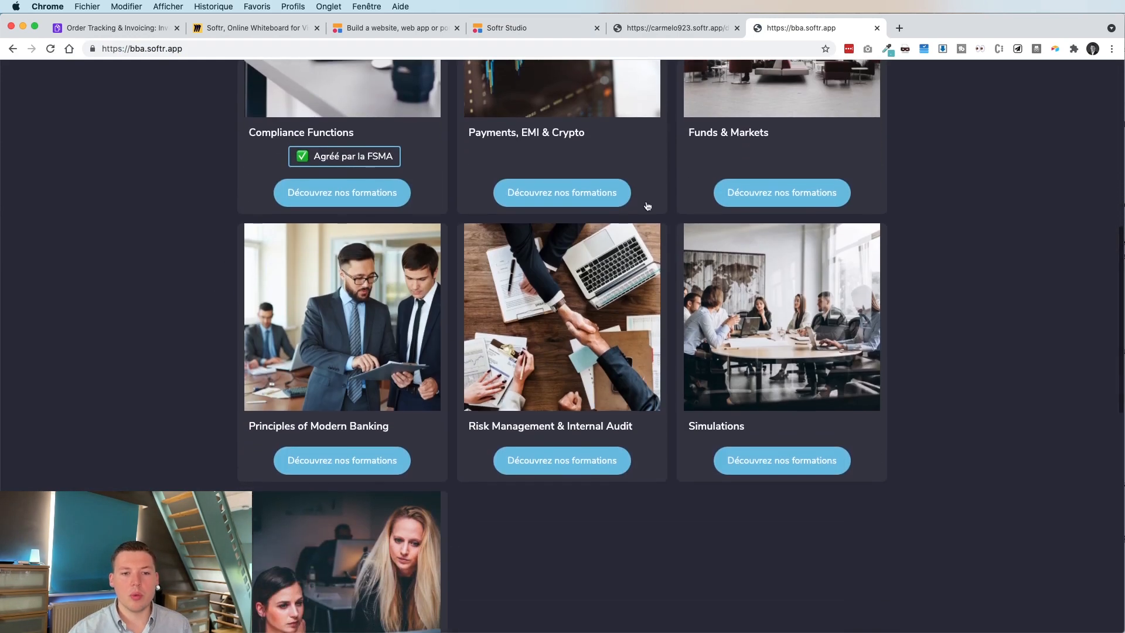
{"action": "left_click", "coordinate": [574, 344]}
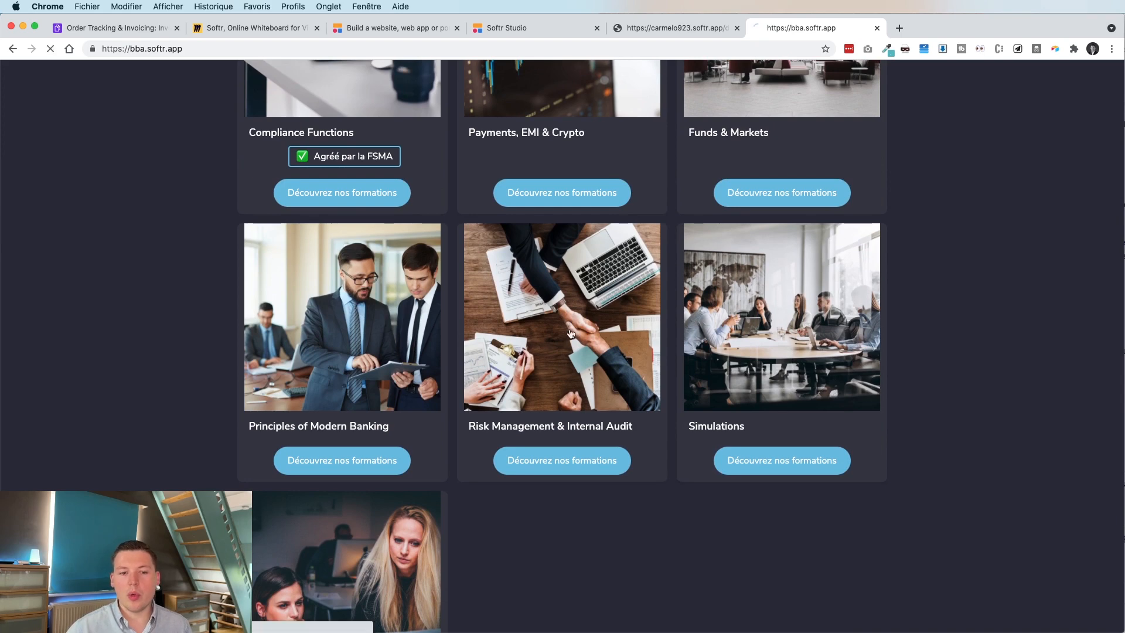
{"action": "scroll", "coordinate": [718, 415], "scroll_direction": "down", "scroll_amount": 5}
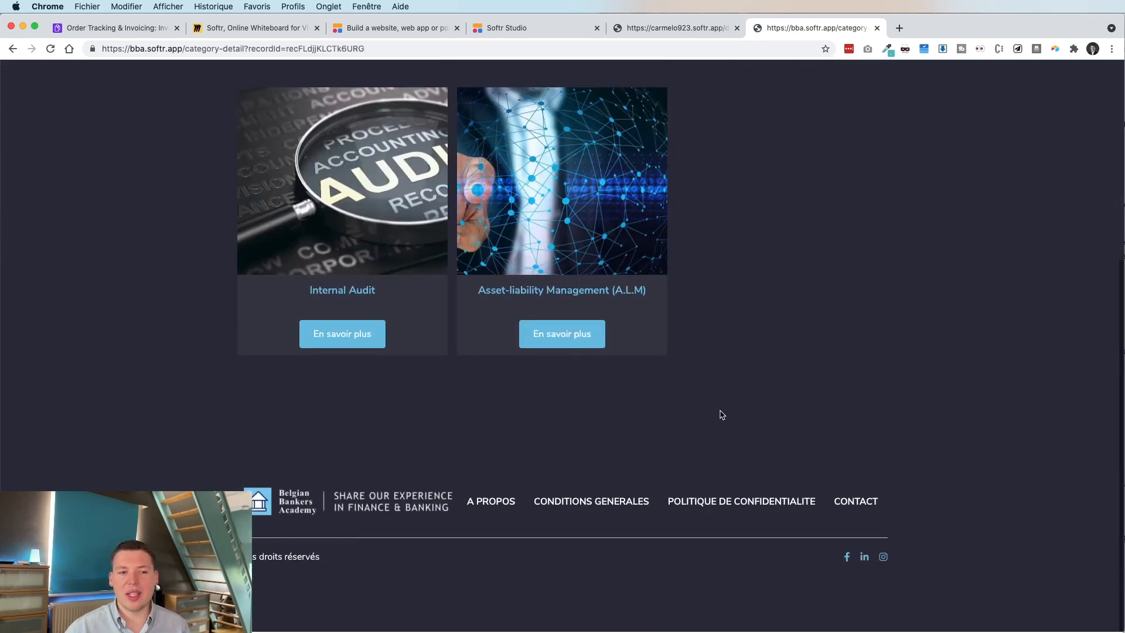
{"action": "scroll", "coordinate": [720, 413], "scroll_direction": "up", "scroll_amount": 3}
{"action": "left_click", "coordinate": [306, 368]}
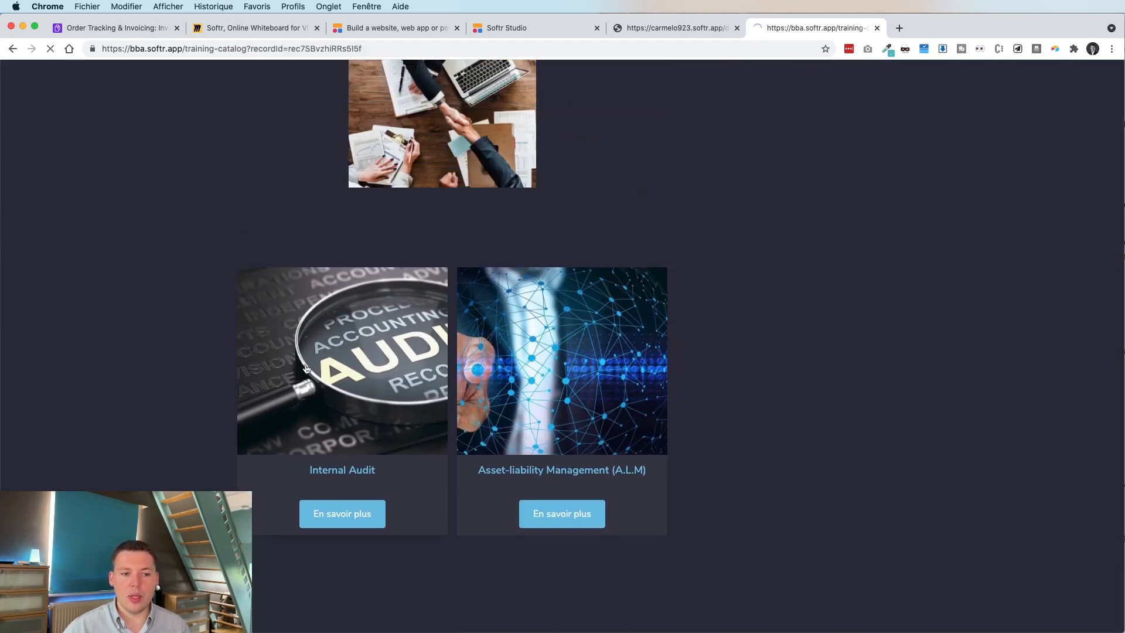
{"action": "scroll", "coordinate": [712, 357], "scroll_direction": "down", "scroll_amount": 7}
{"action": "scroll", "coordinate": [688, 427], "scroll_direction": "up", "scroll_amount": 7}
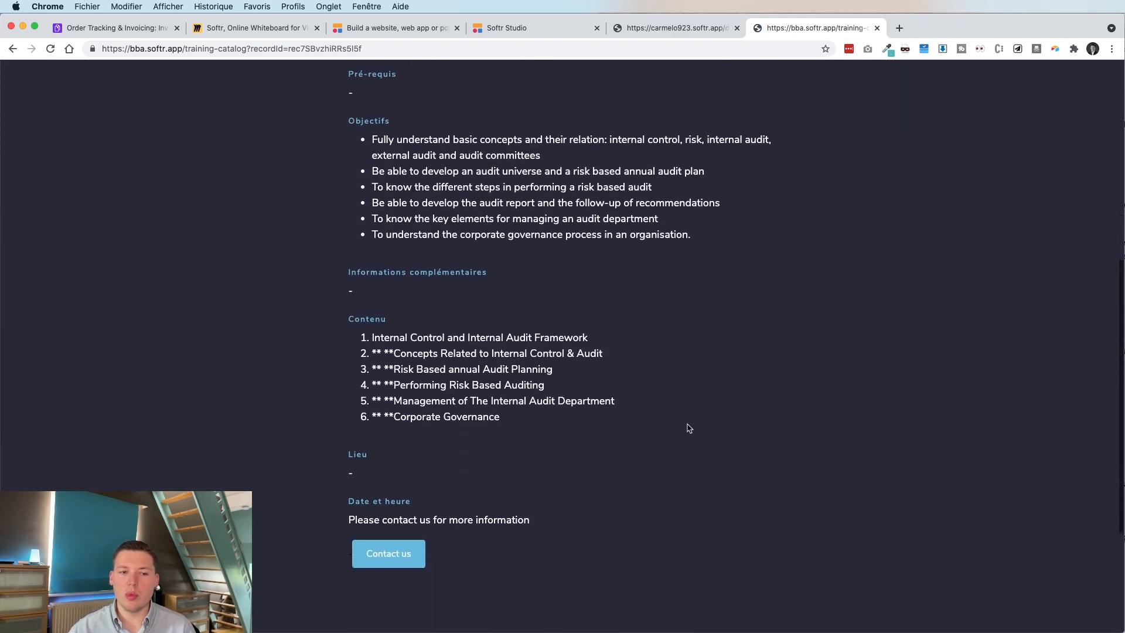
{"action": "left_click", "coordinate": [876, 28]}
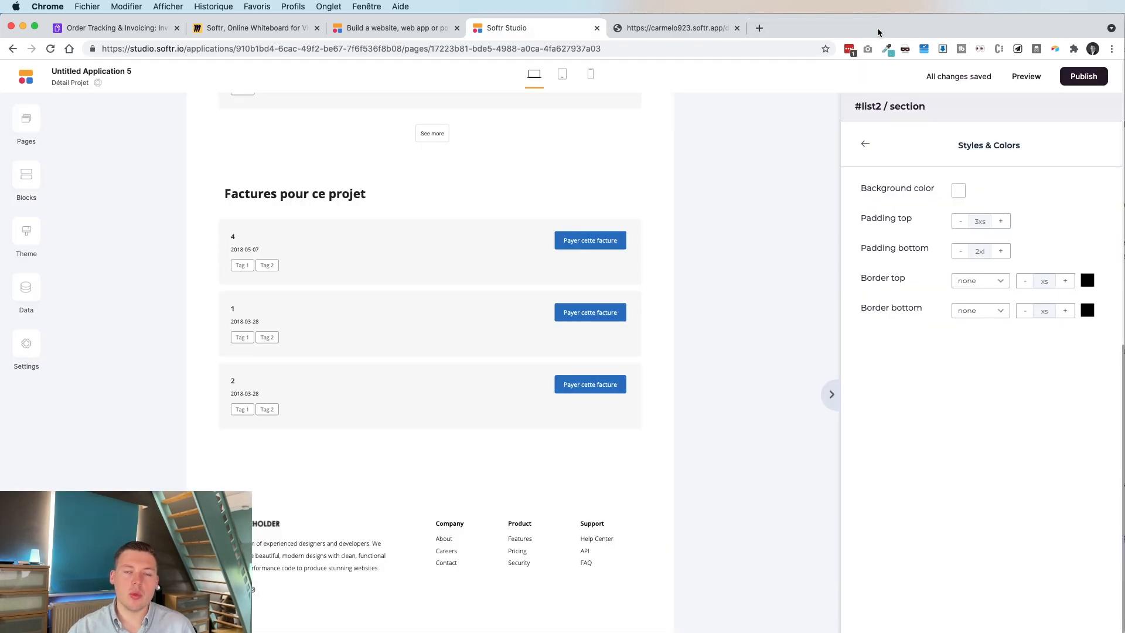